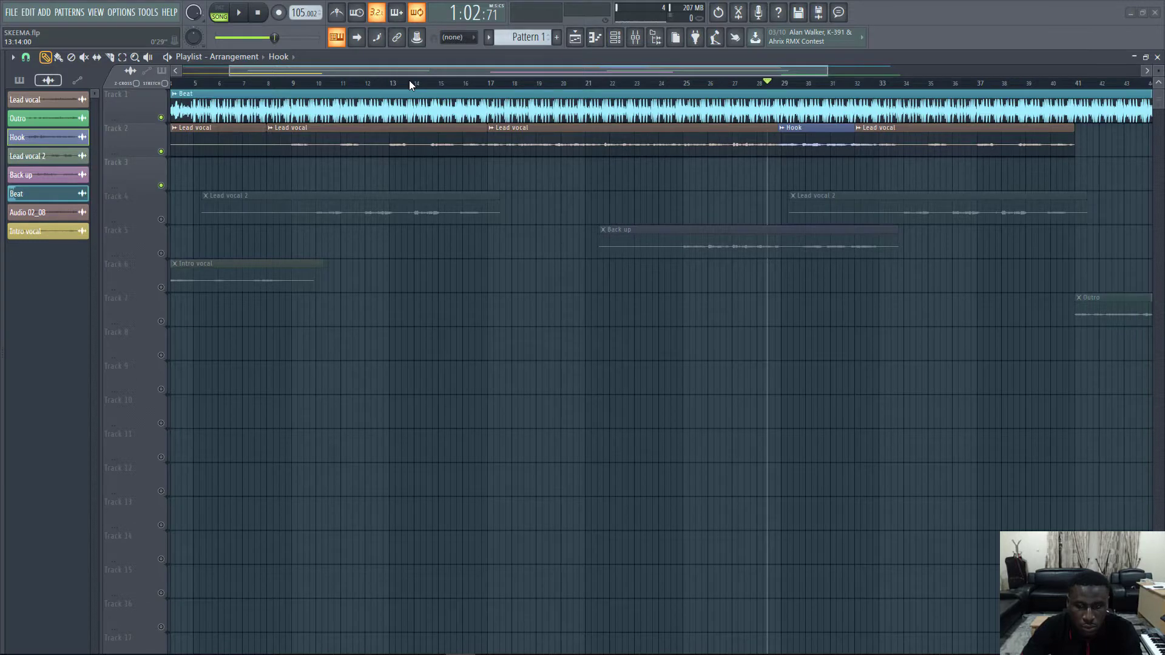
Step: Rename the Hook audio clip on Track 2 to "Lead vocal"
scroll(409, 84, down, 3)
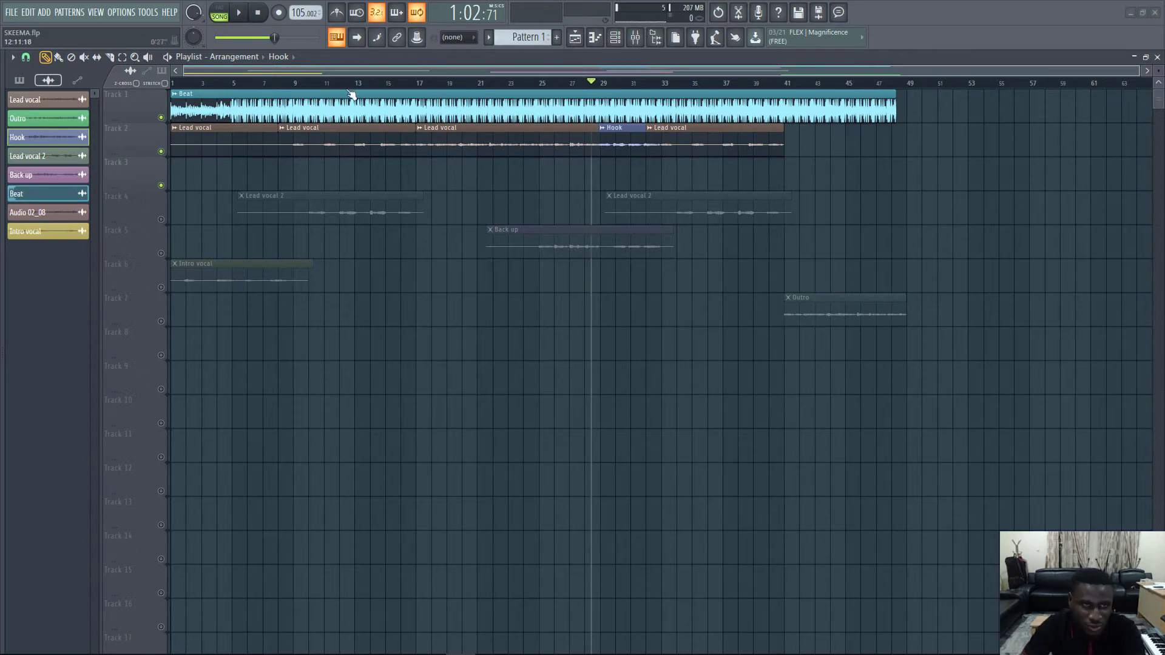
right_click(605, 132)
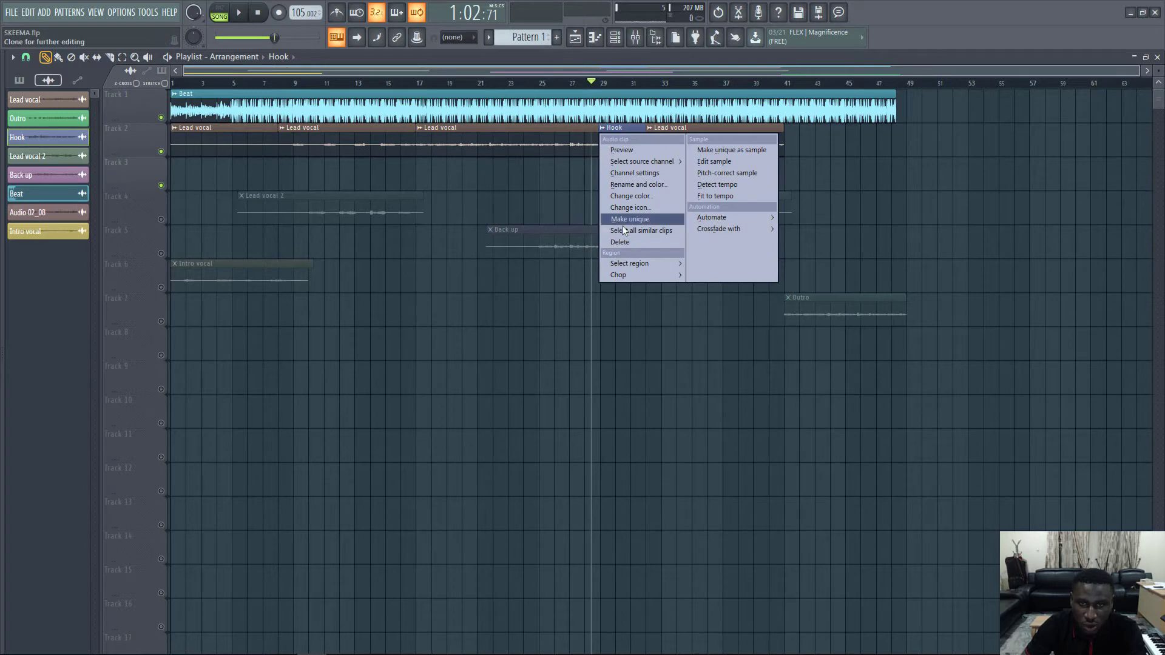
click(638, 184)
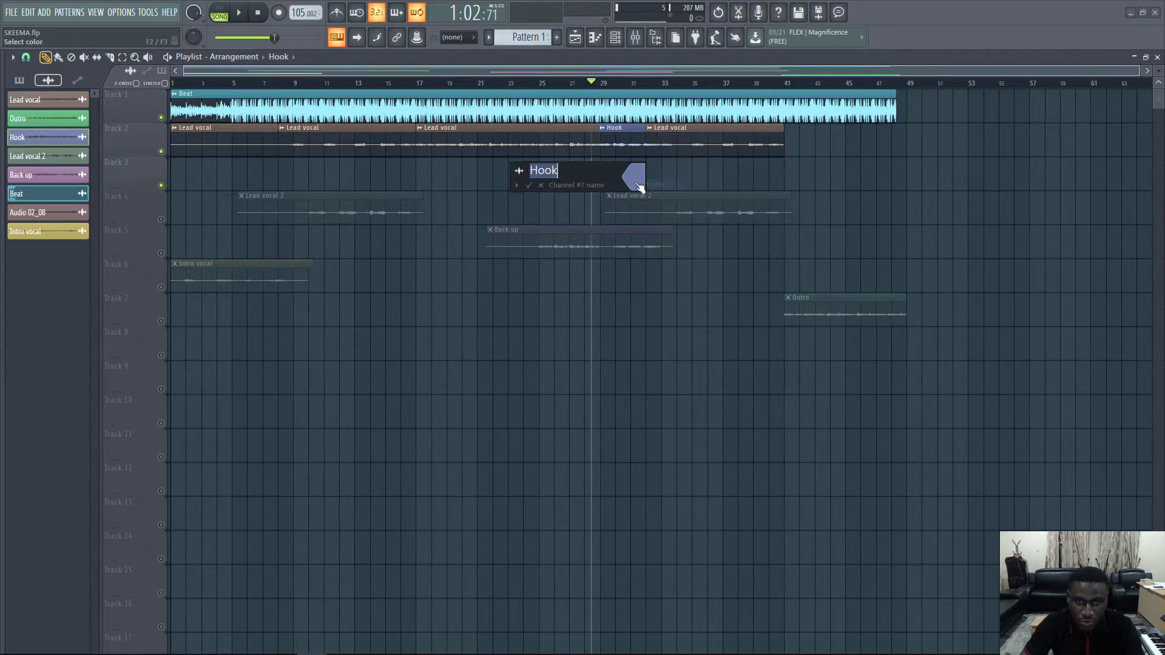
text(Lead vocal)
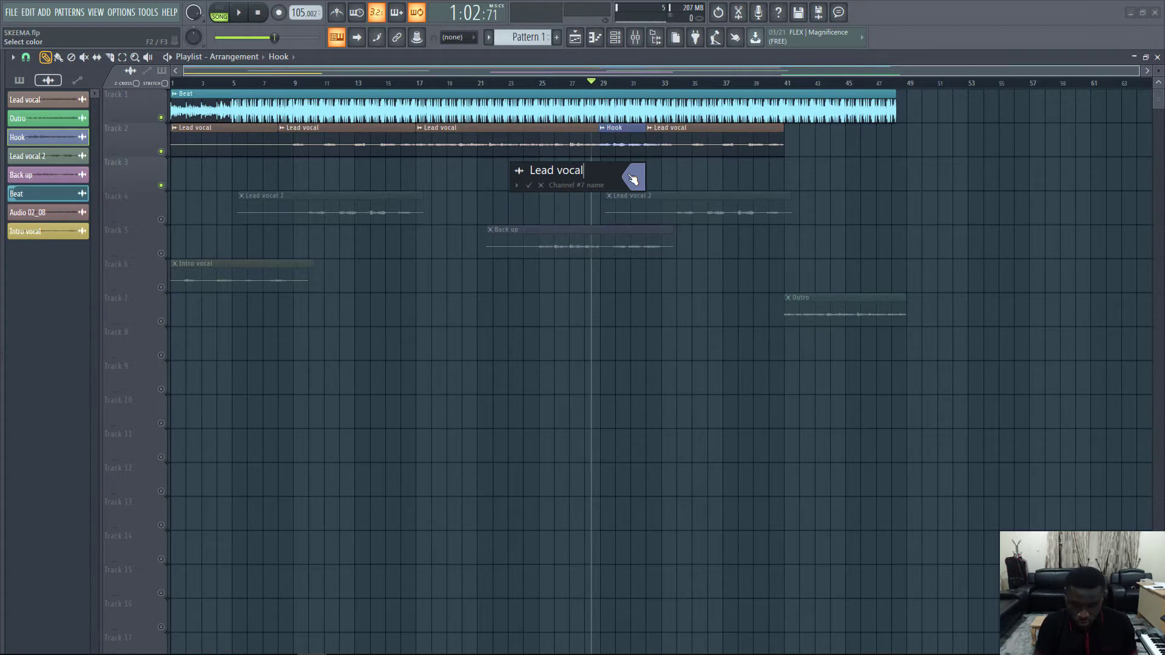
key(Return)
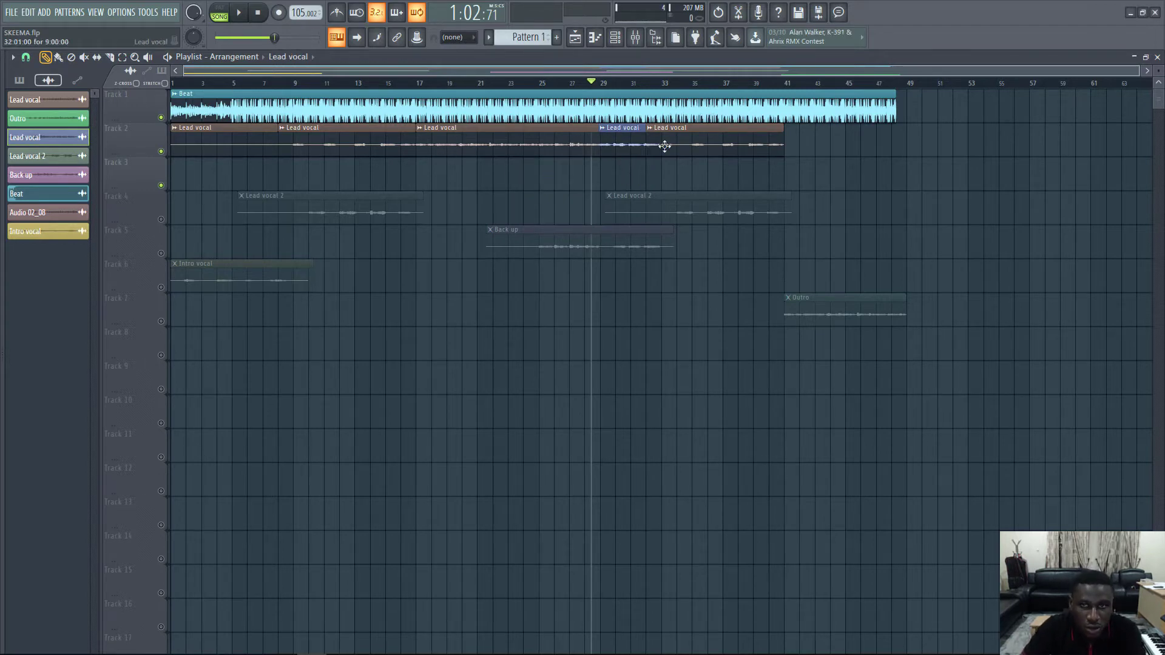
Step: Check the mixer track assignments in the channel settings of the renamed clip and the preceding Lead vocal clip
double_click(613, 144)
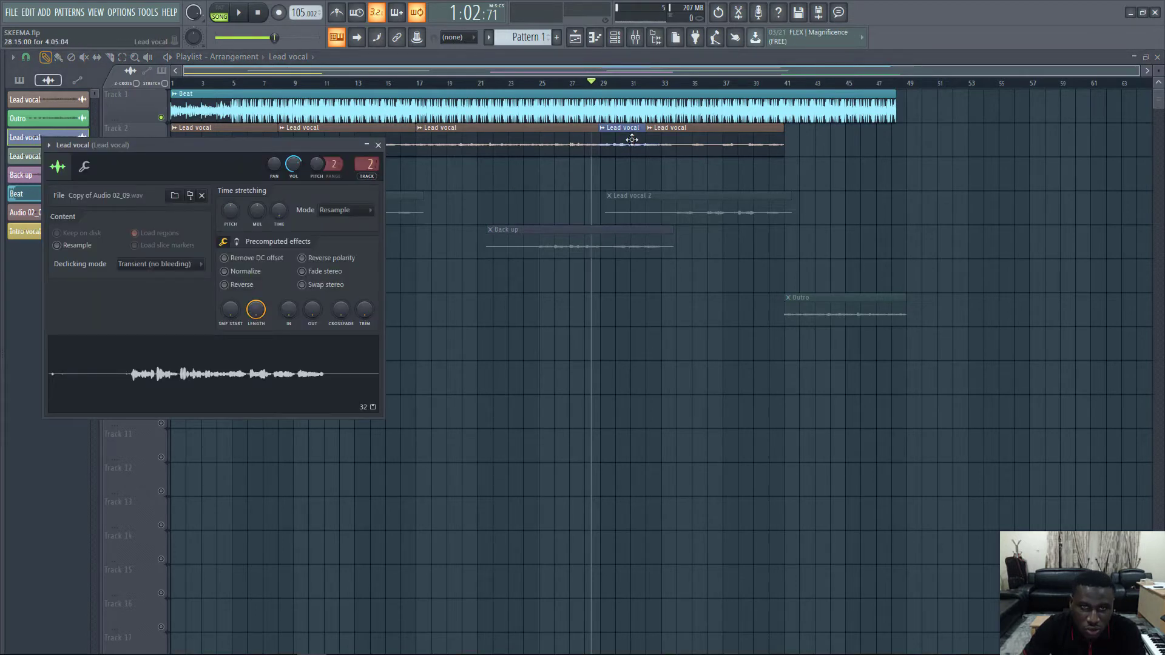
double_click(505, 139)
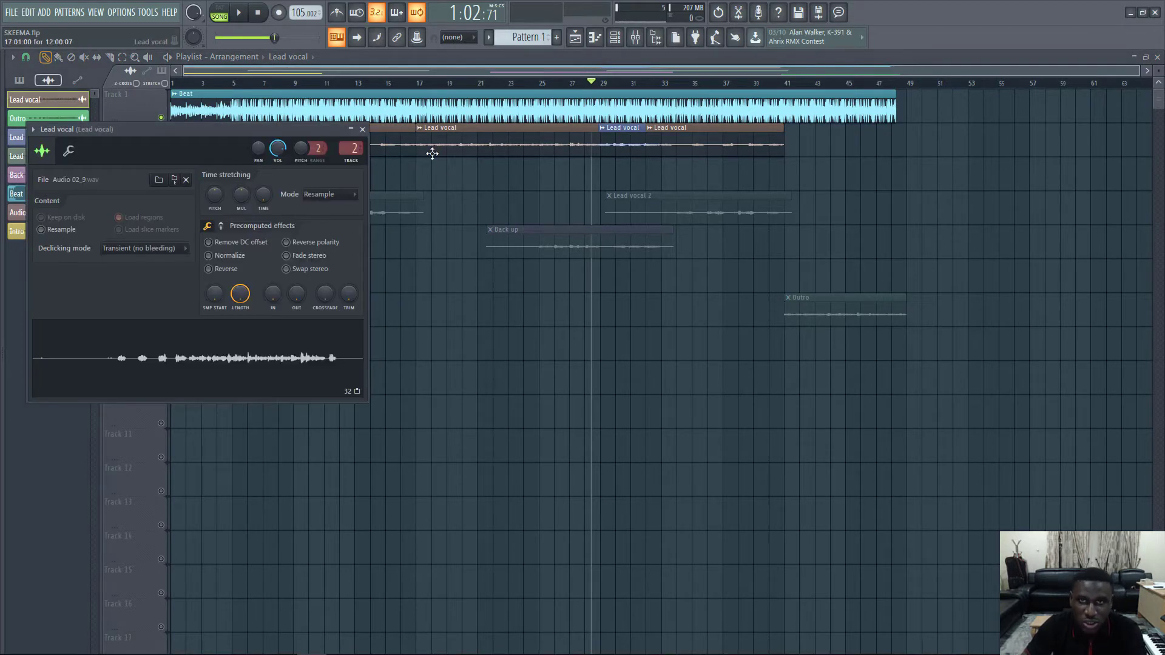
key(Escape)
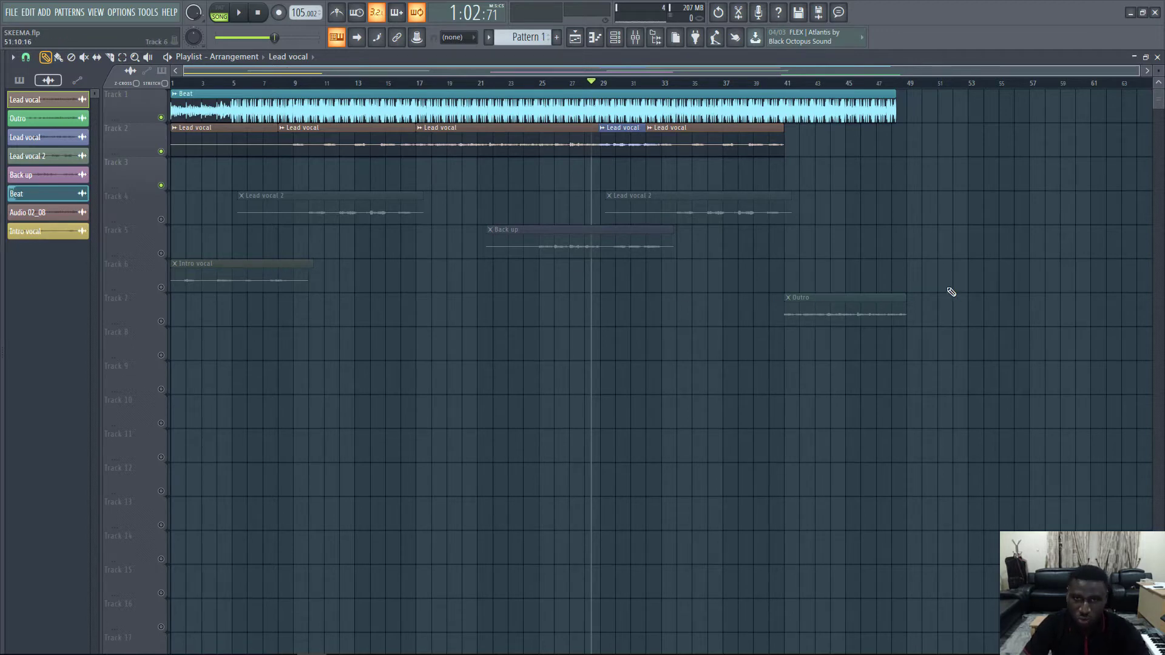
Step: Unmute Track 4 with the Lead vocal 2 clips and listen to both sections, from around bar 9 and bar 33
drag(298, 84, 299, 85)
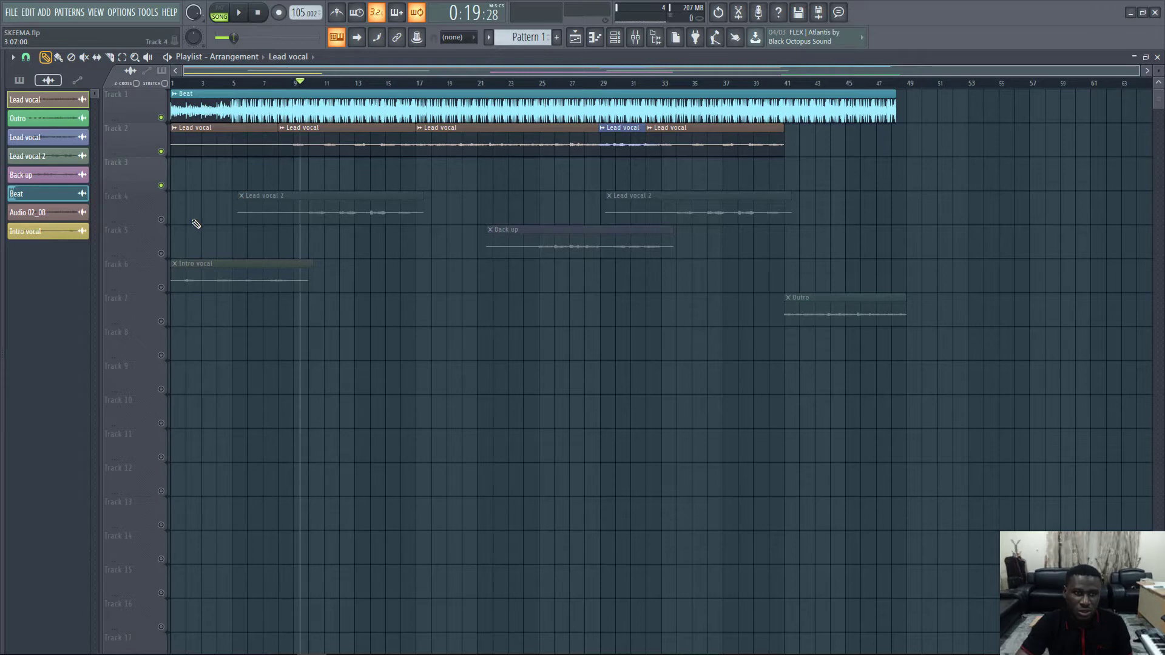
click(161, 219)
key(space)
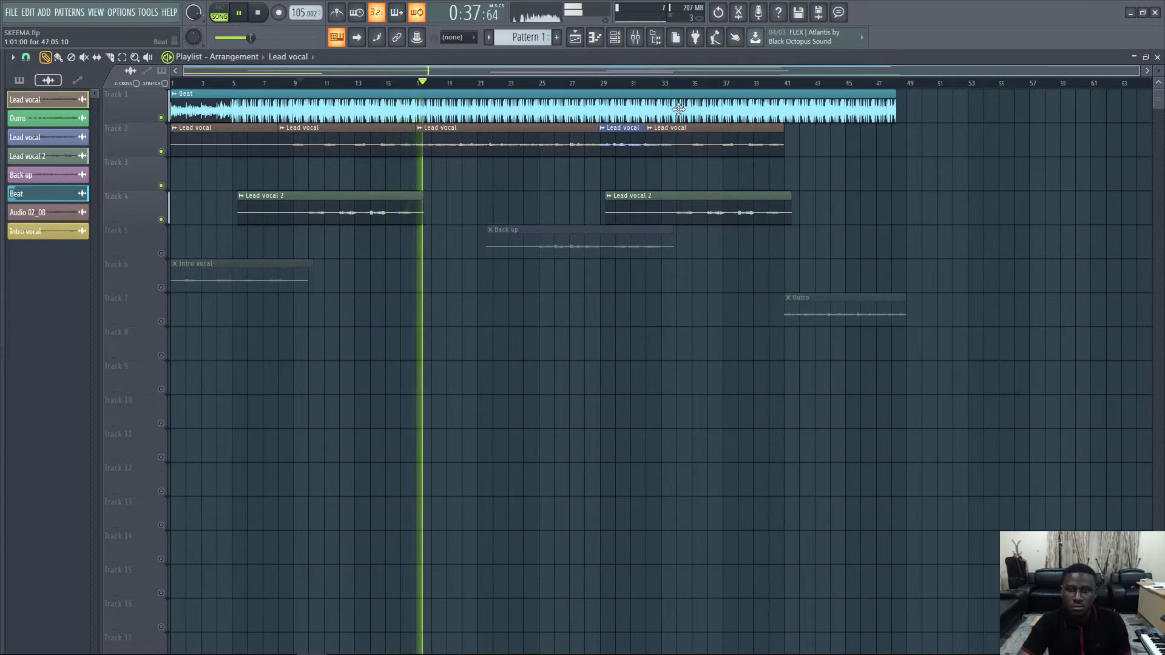
click(299, 83)
click(667, 83)
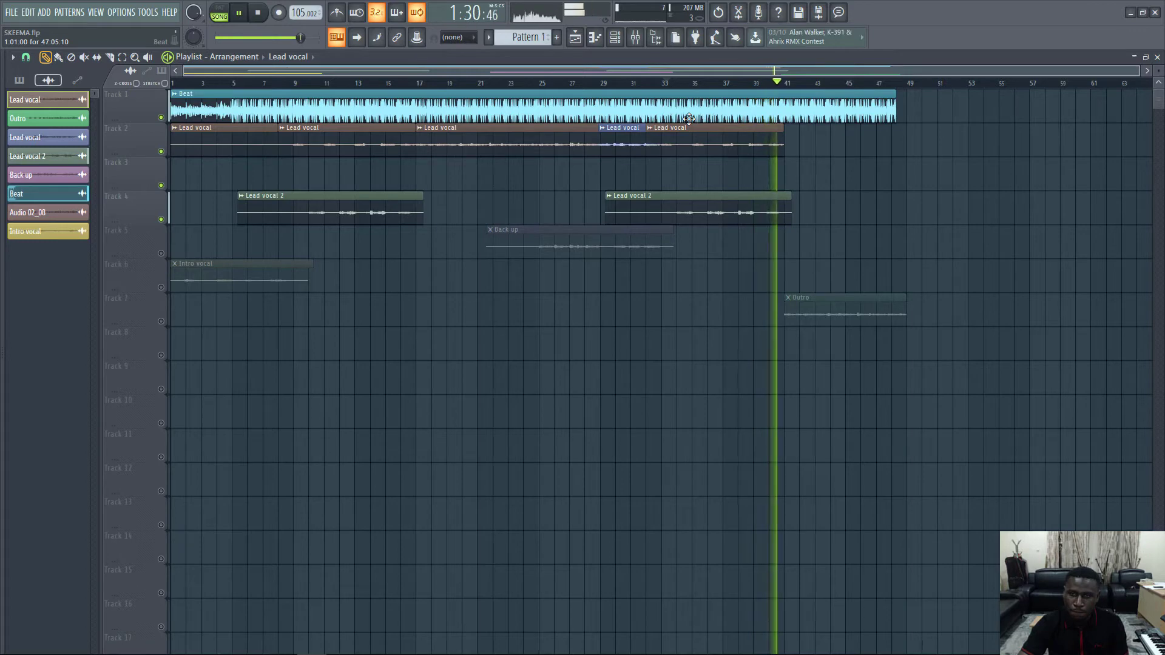
key(space)
Step: Replay the first Lead vocal 2 section from about bar 9 to hear it against the lead vocal
drag(272, 86, 268, 86)
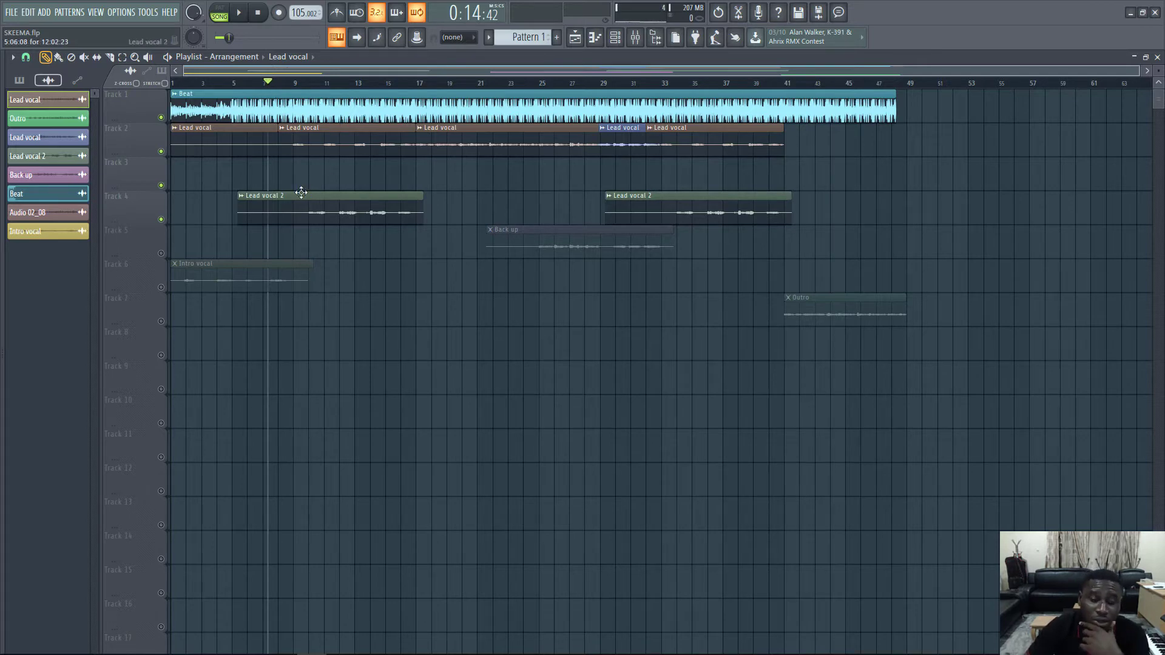
click(307, 86)
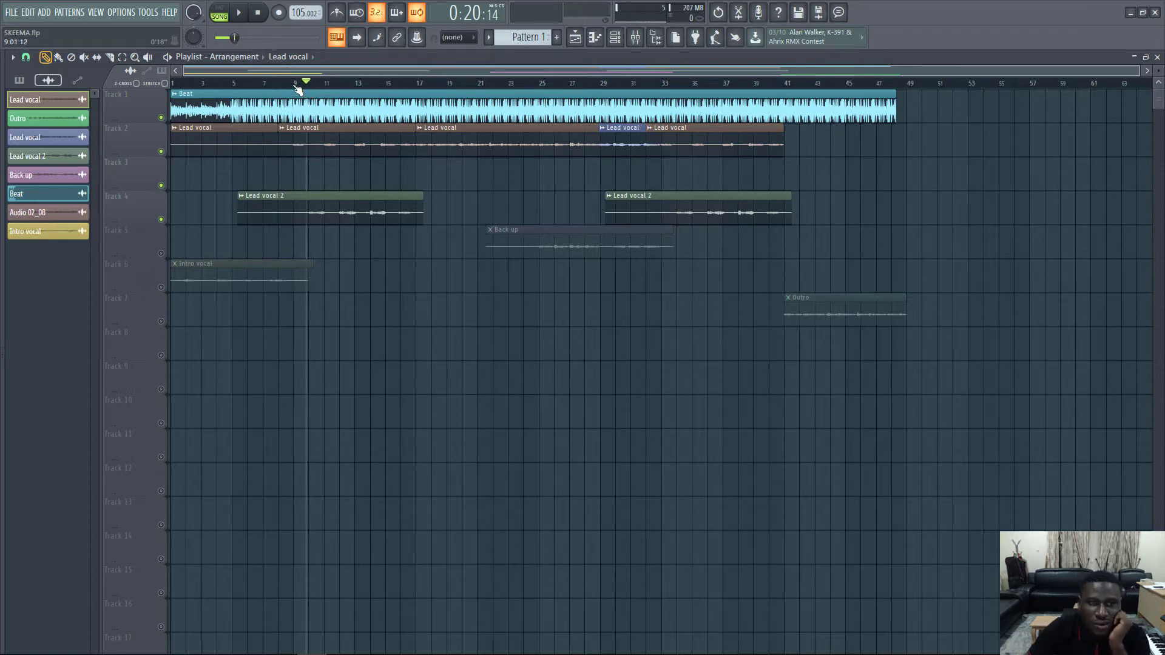
click(294, 85)
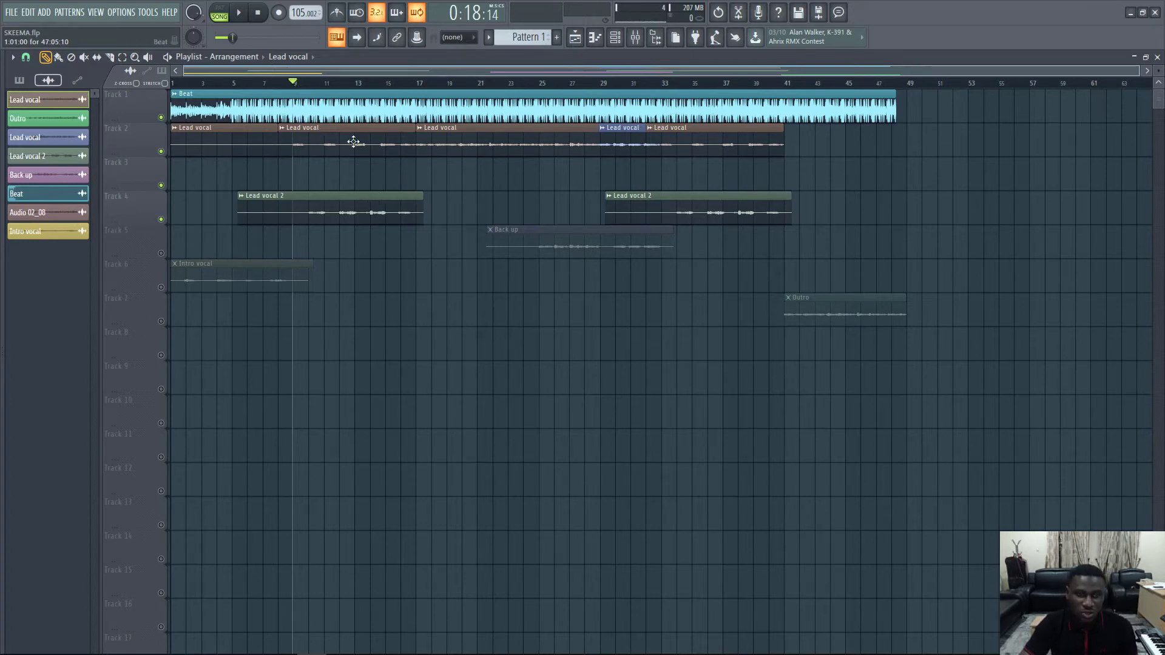
key(space)
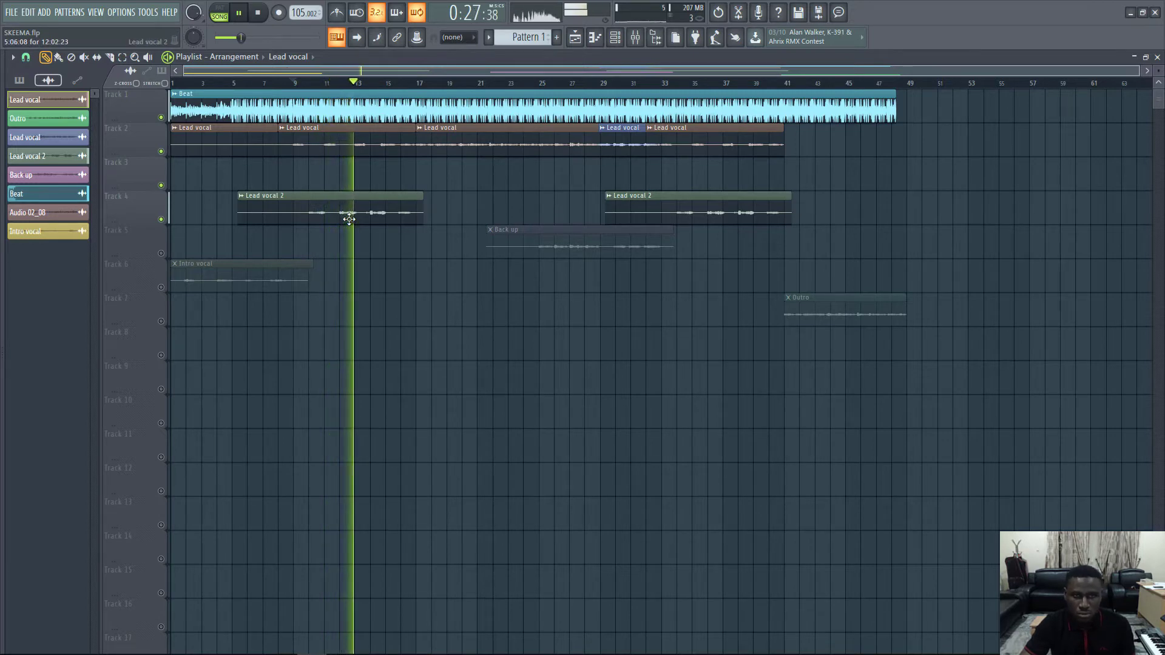
key(space)
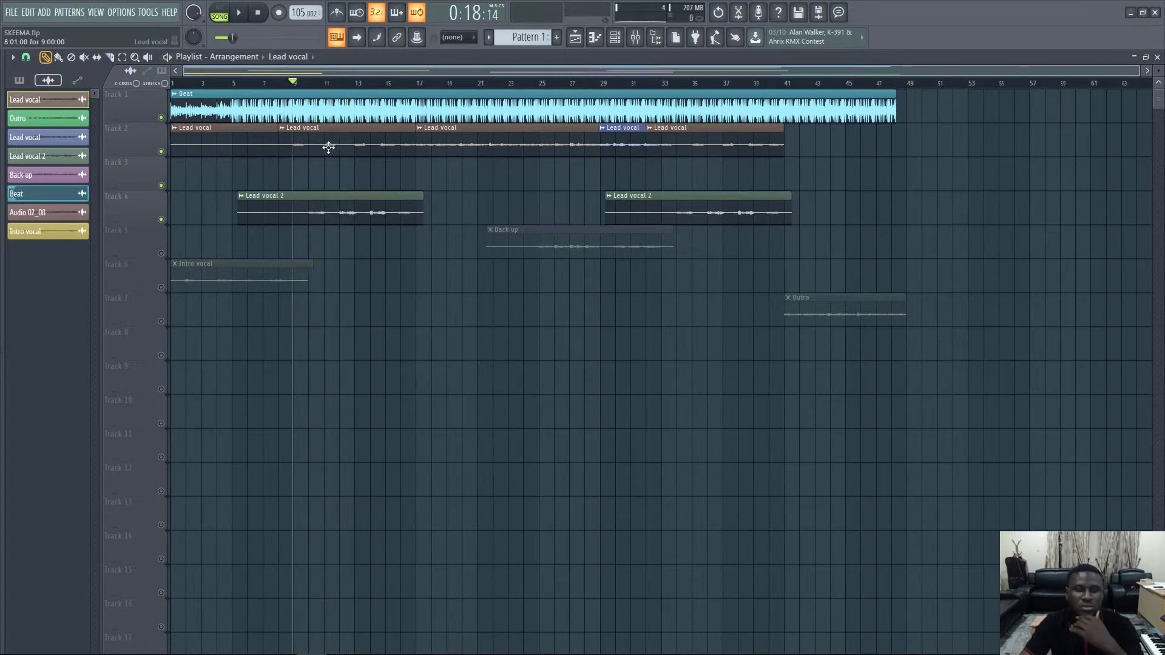
Step: Check the first Lead vocal 2 clip's channel settings, then solo the Lead vocal 2 track in the mixer
double_click(324, 204)
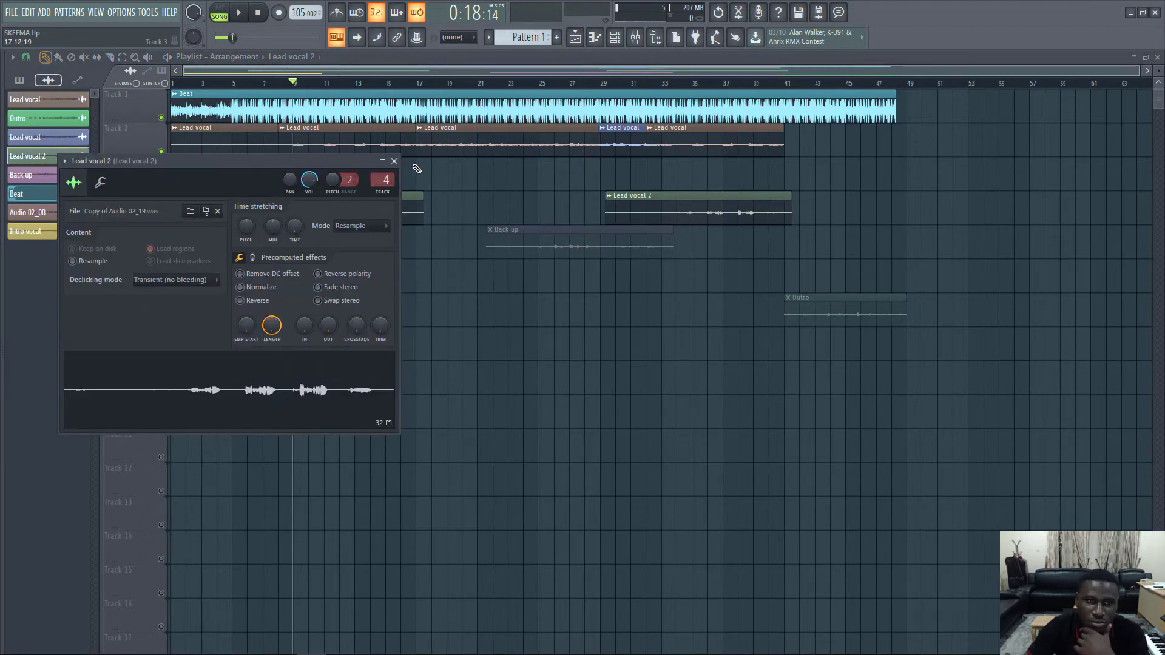
click(395, 163)
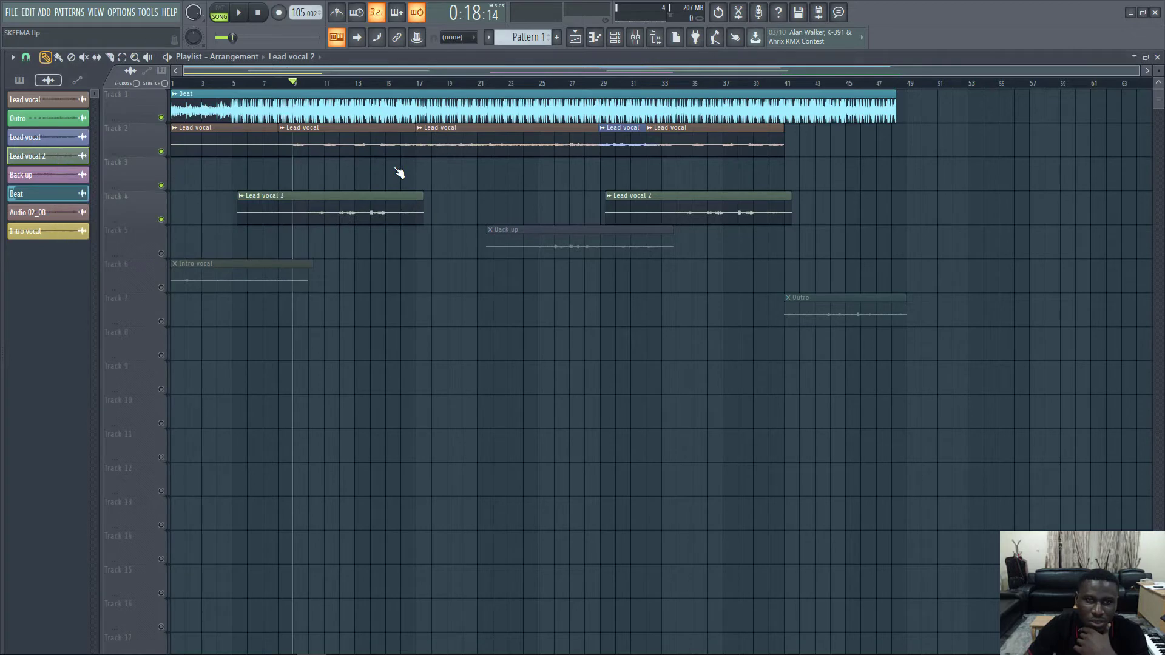
click(636, 38)
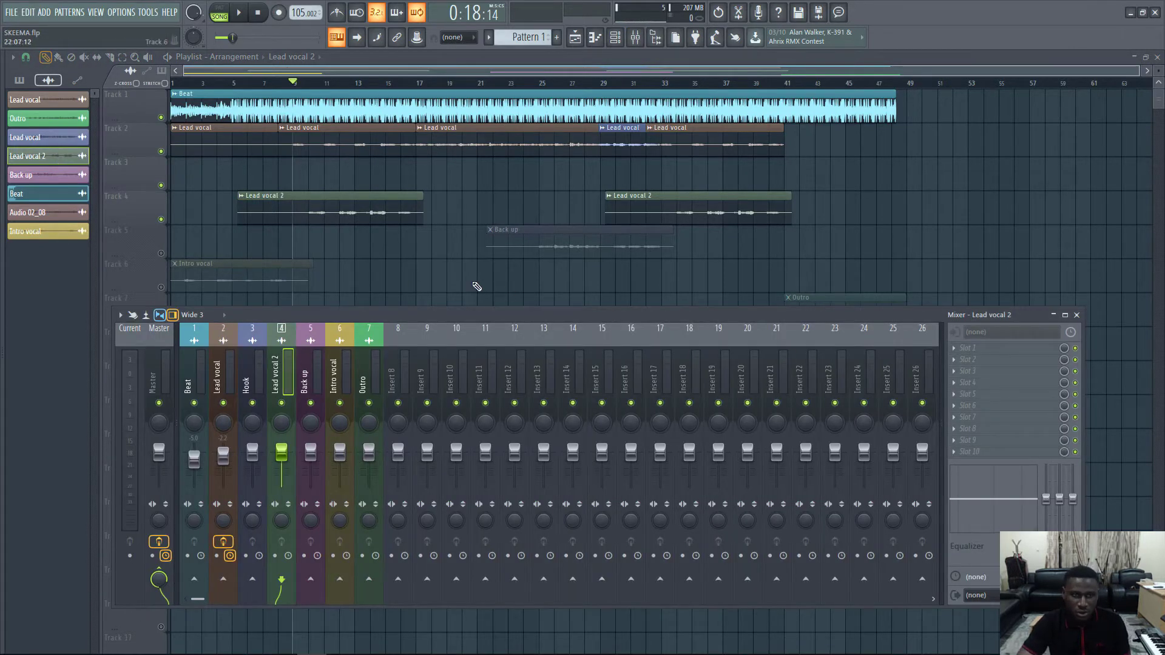
key(space)
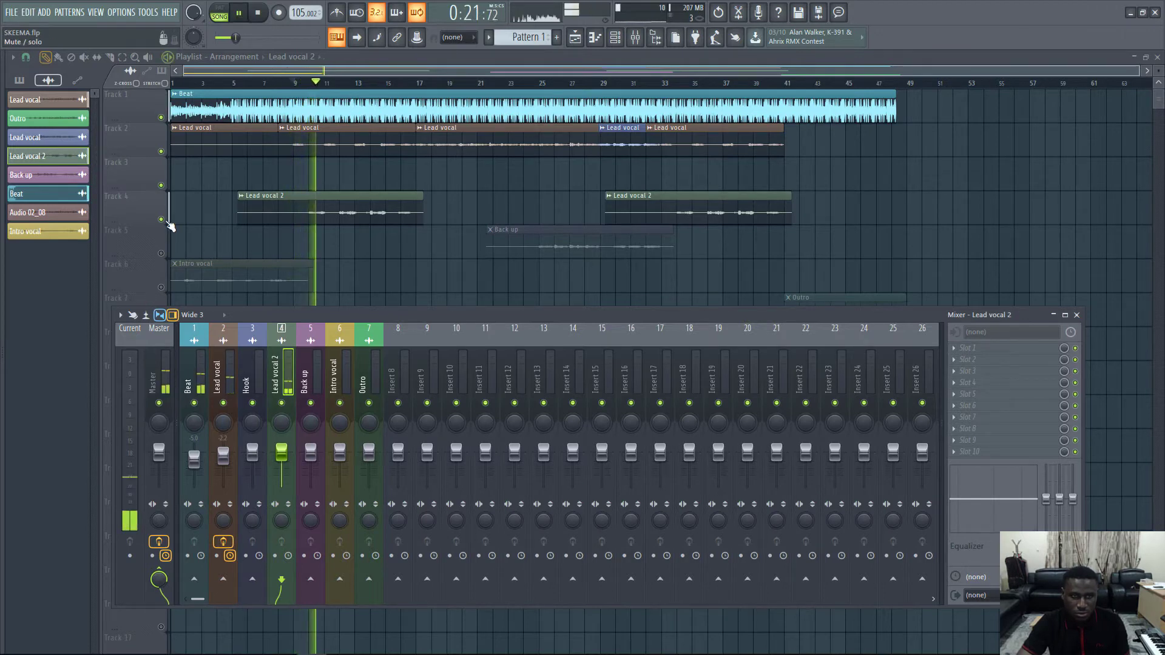
right_click(281, 403)
key(space)
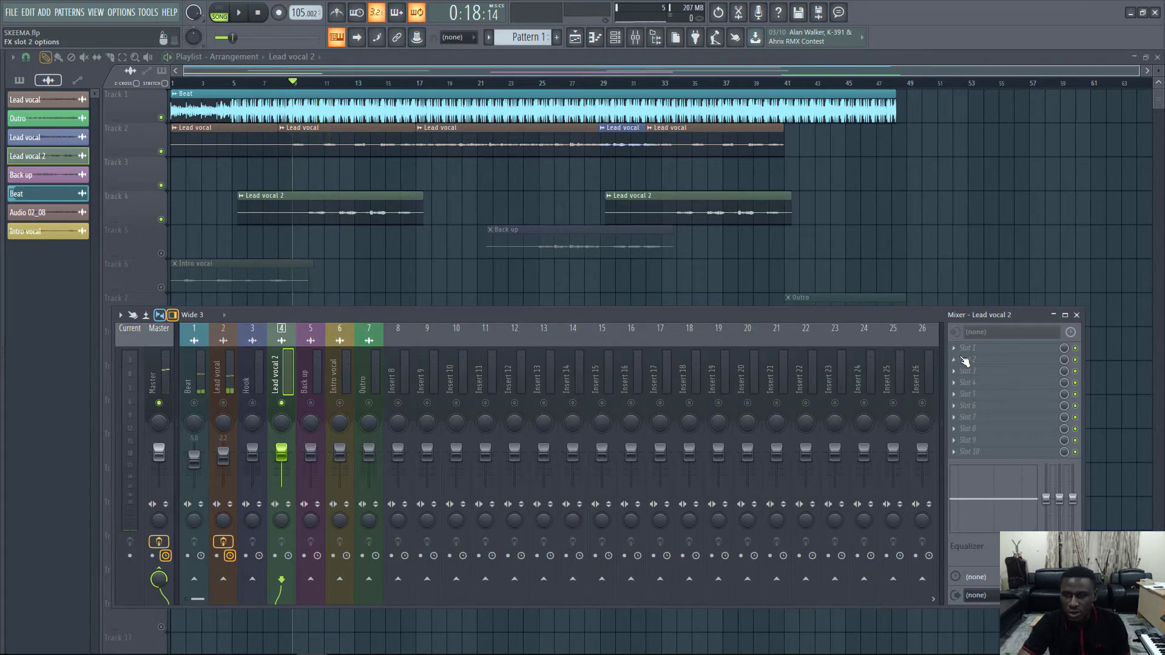
Step: Load AutoTuneVST in the first effect slot of Lead vocal 2, with Alto/Tenor Voice input and the Major scale
click(969, 348)
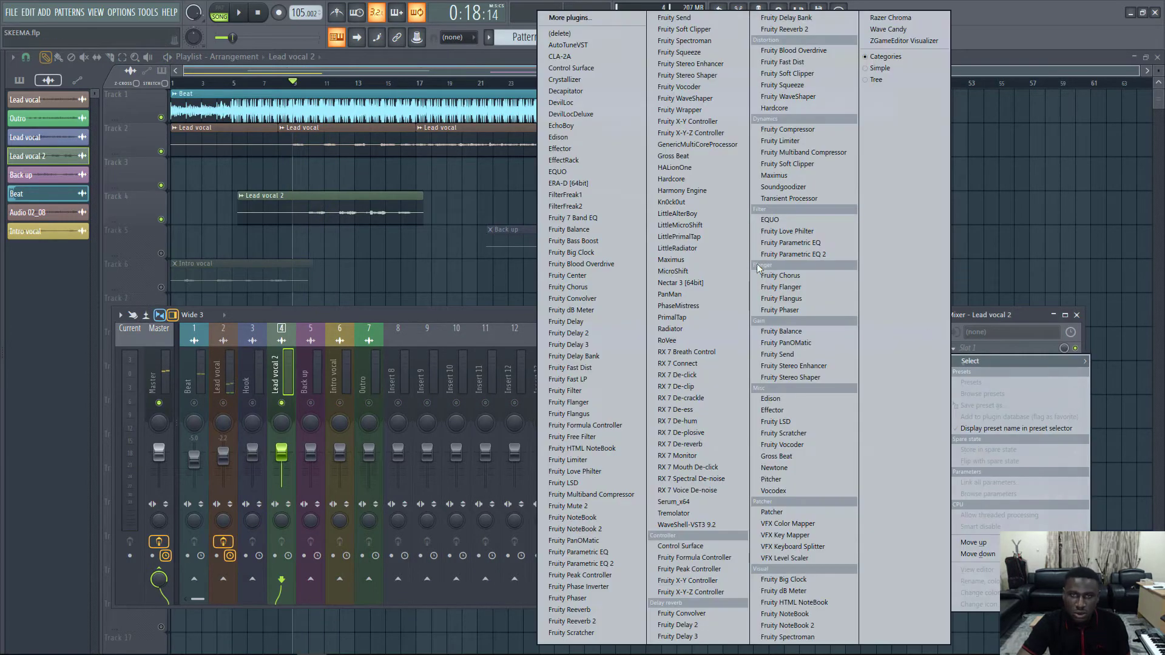
click(568, 45)
click(66, 178)
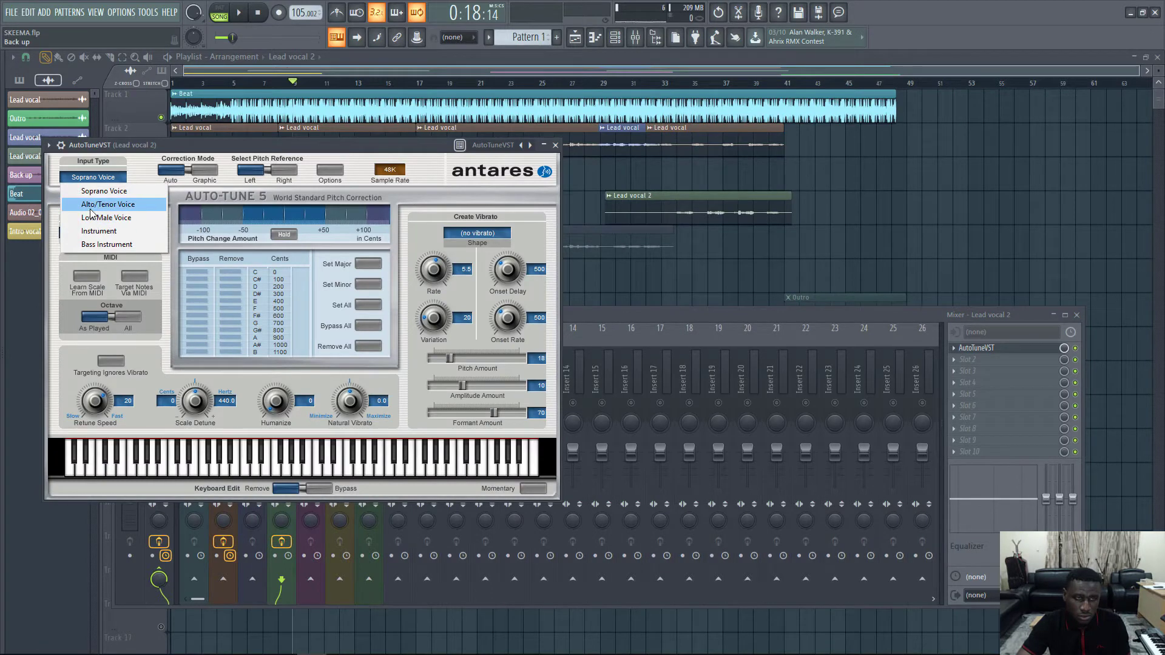
click(91, 208)
click(127, 242)
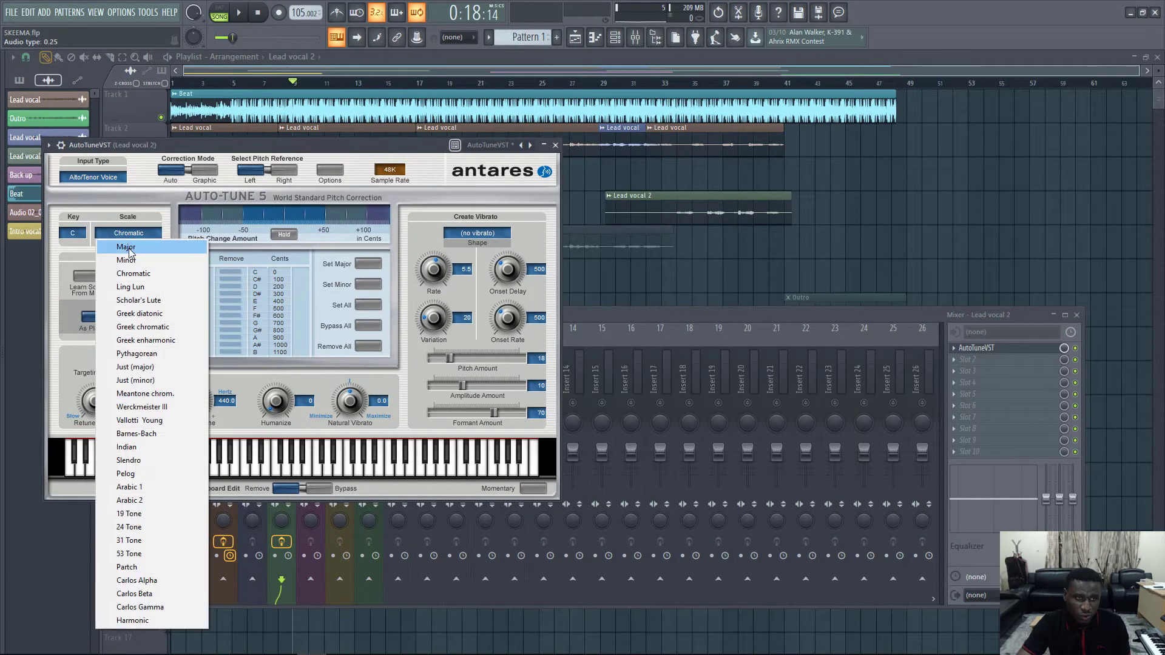
click(129, 252)
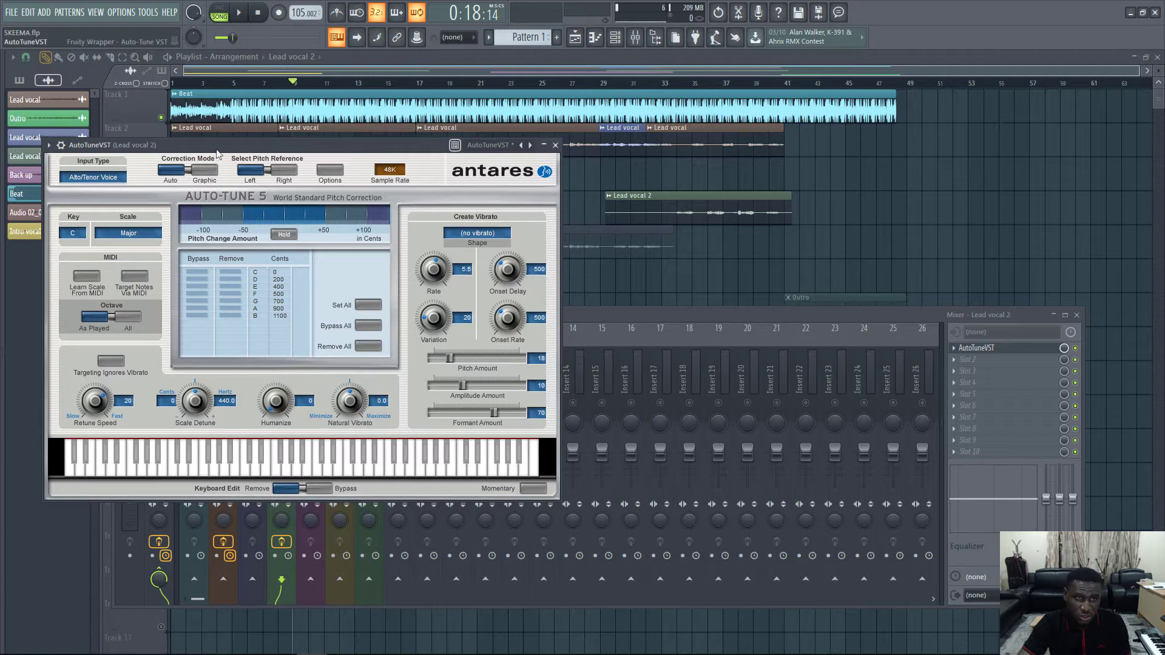
Step: Set the Auto-Tune Retune Speed to 10 while the soloed vocal plays
drag(217, 154, 375, 170)
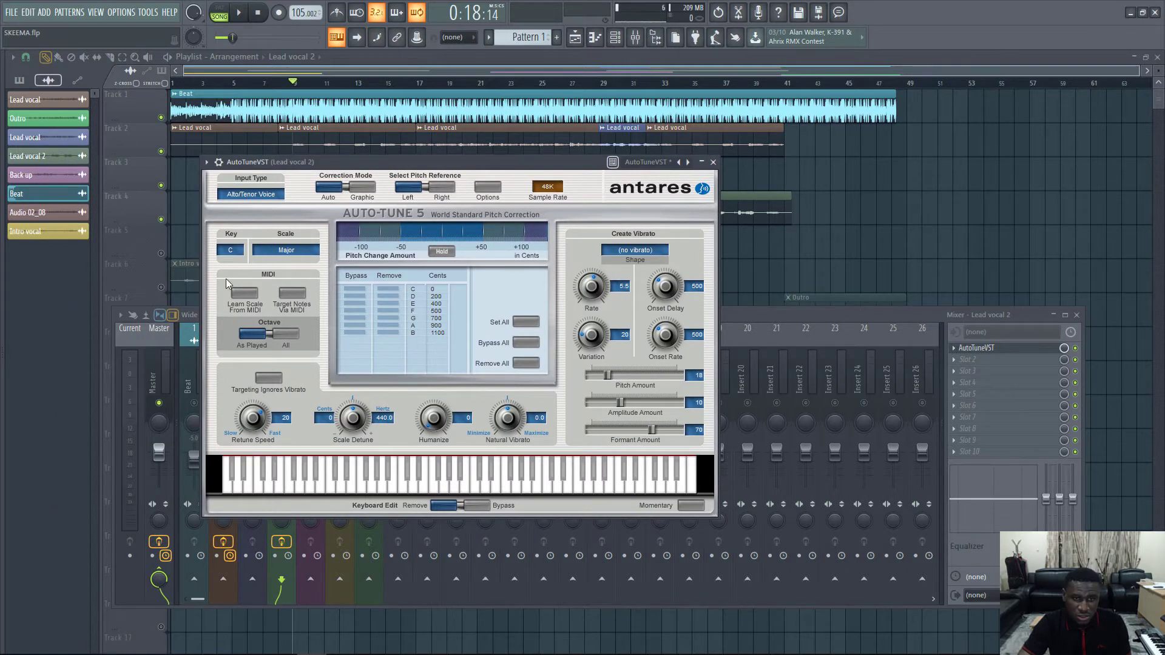
drag(246, 424, 249, 409)
key(space)
drag(343, 160, 584, 150)
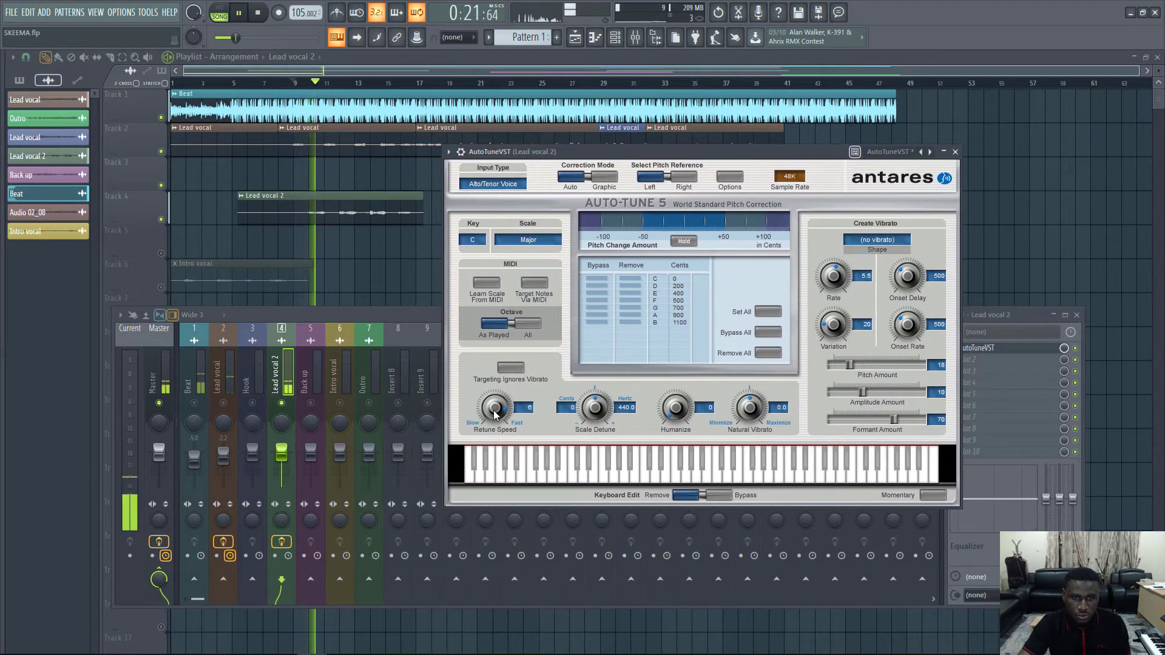
drag(494, 410, 494, 414)
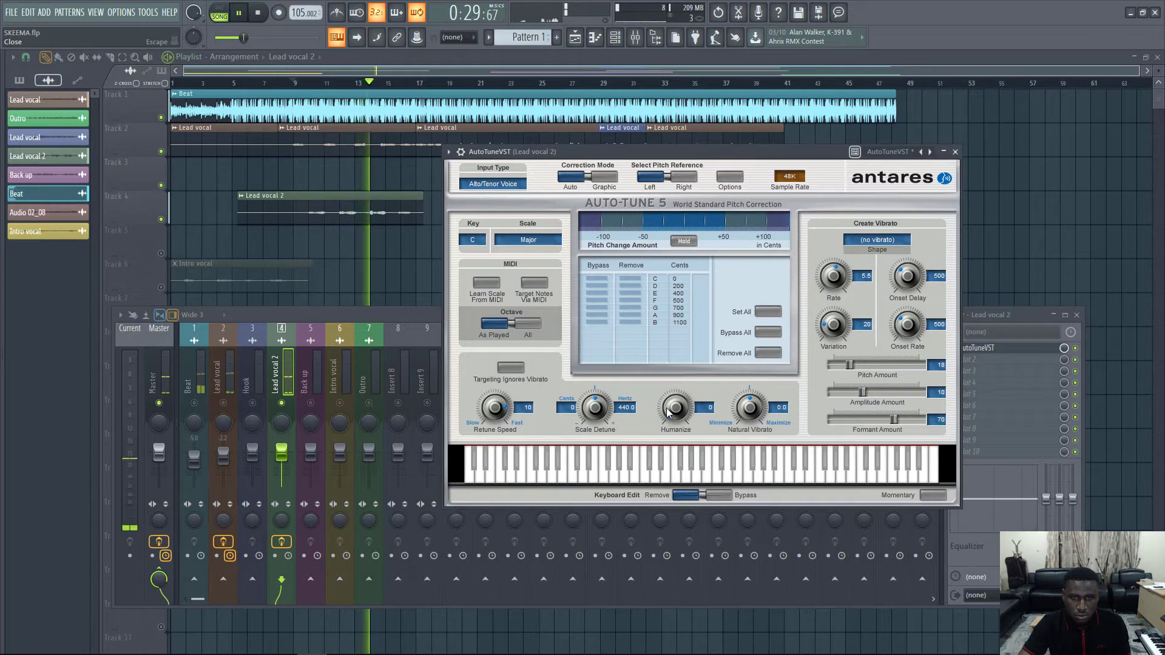
Step: Set Auto-Tune's Humanize to 15 and Natural Vibrato to 1.9, then stop playback and close the plugin
drag(669, 410, 668, 398)
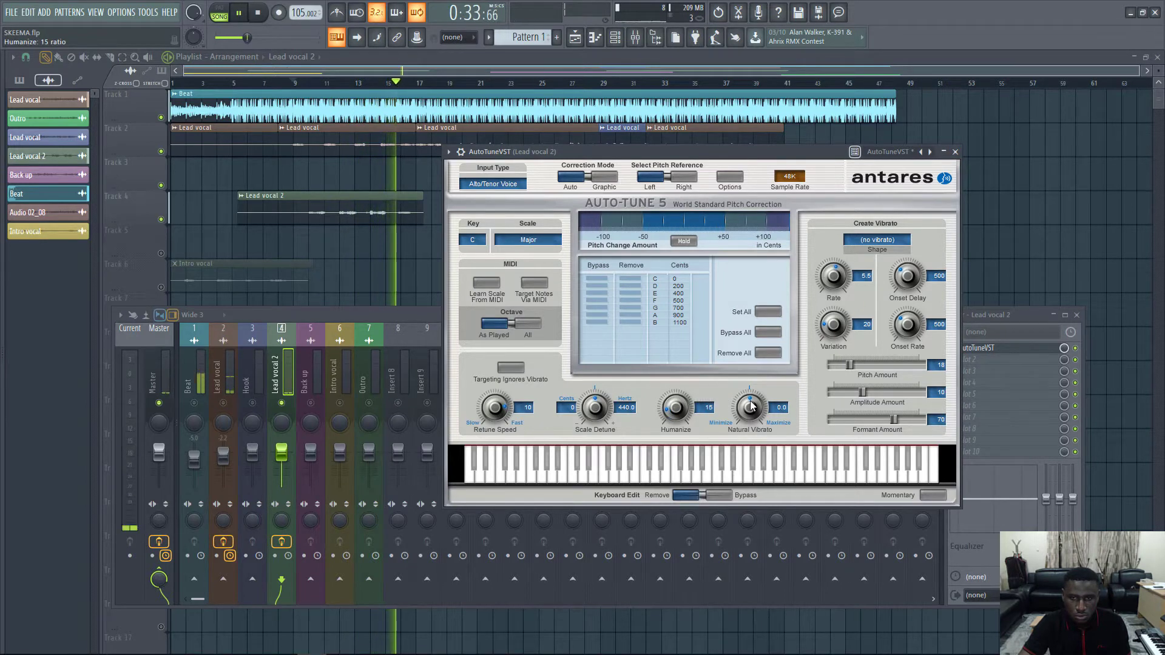
drag(752, 407, 752, 400)
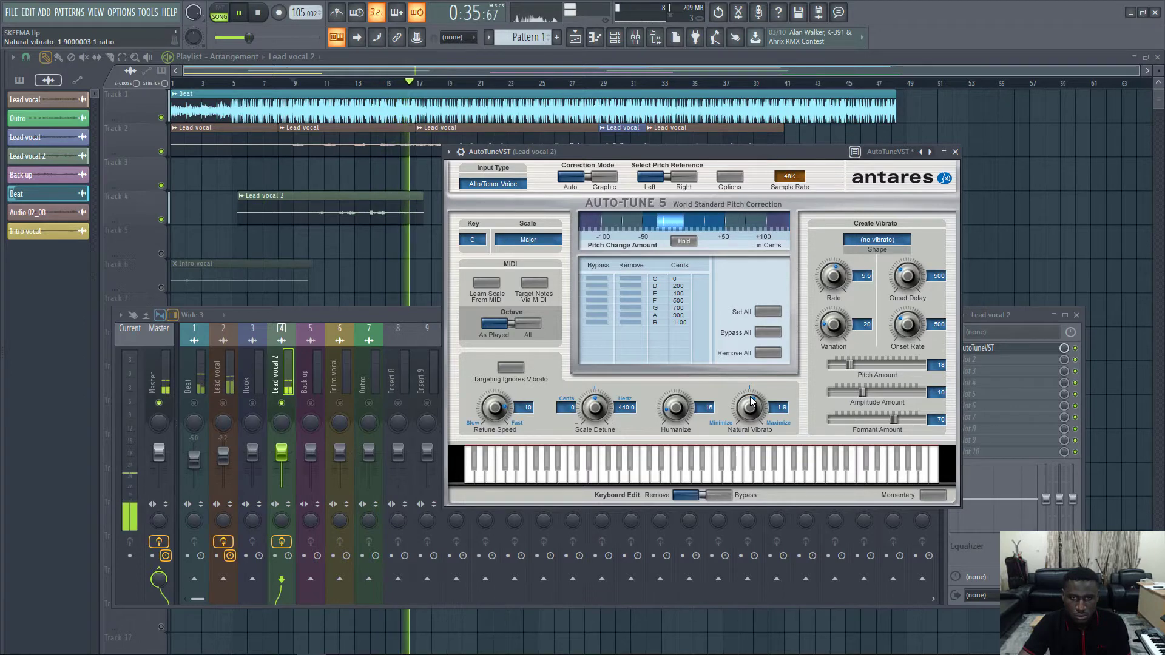
key(space)
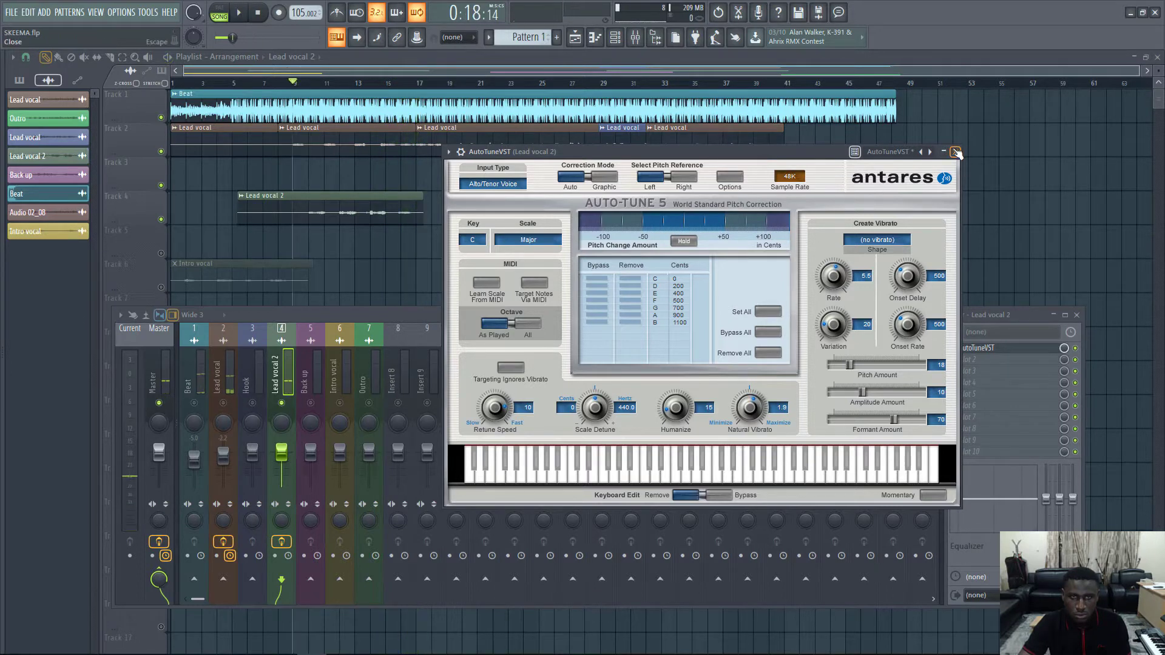
click(949, 151)
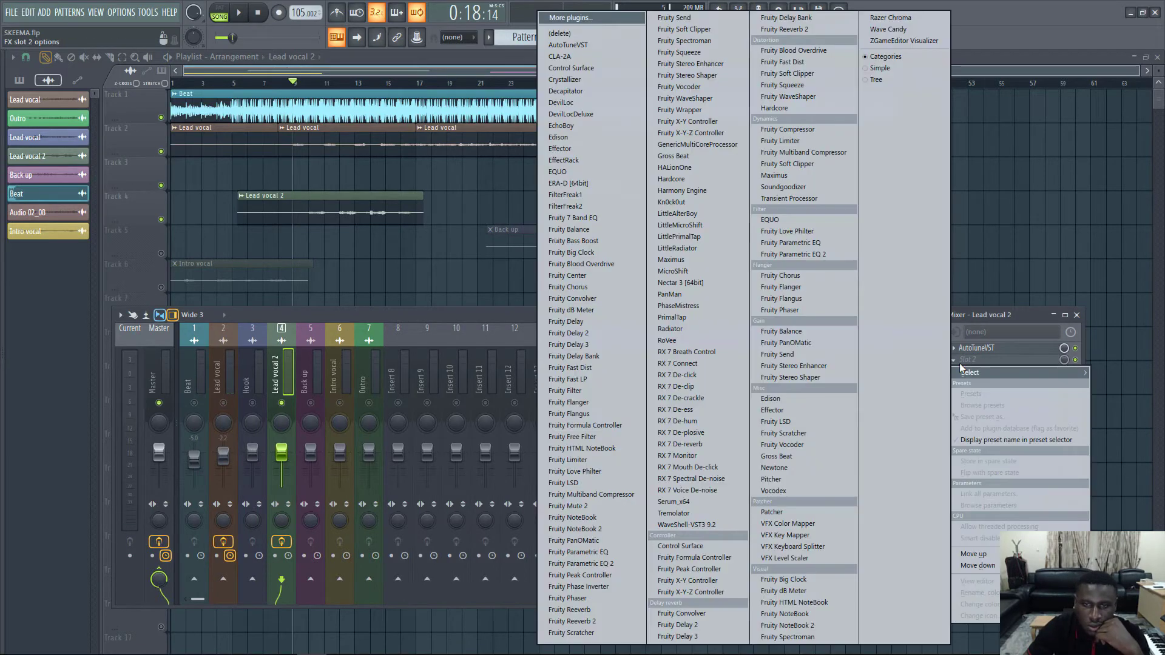
Step: Load Fruity Parametric EQ 2 in the second effect slot of Lead vocal 2 and start playback
click(968, 359)
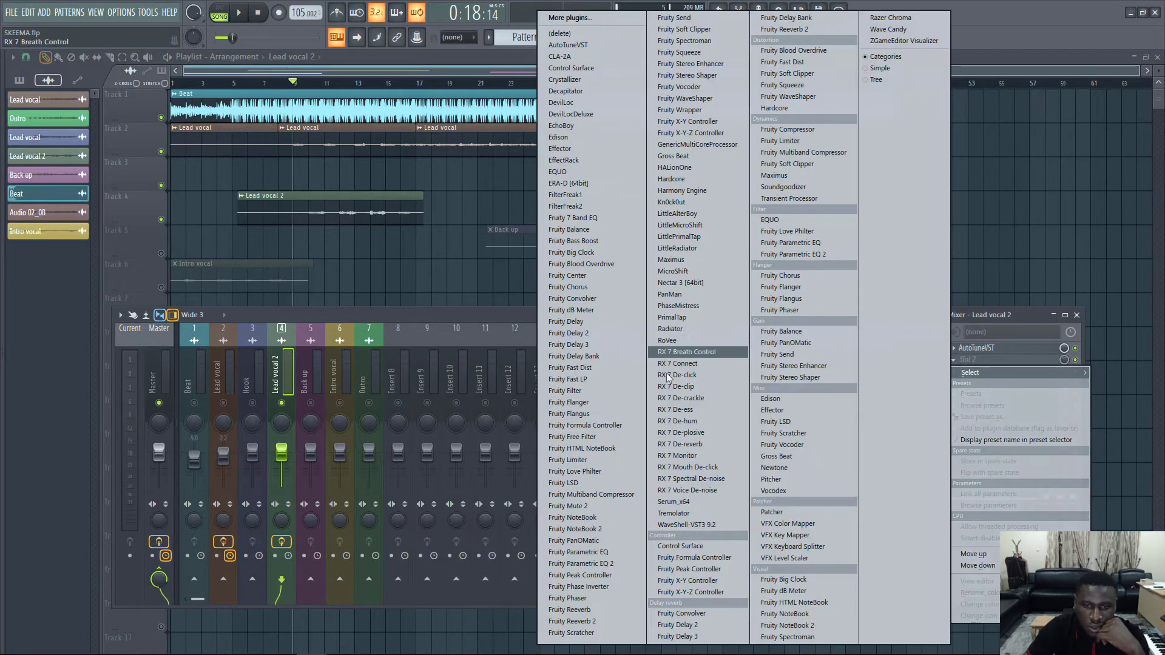
click(596, 562)
key(space)
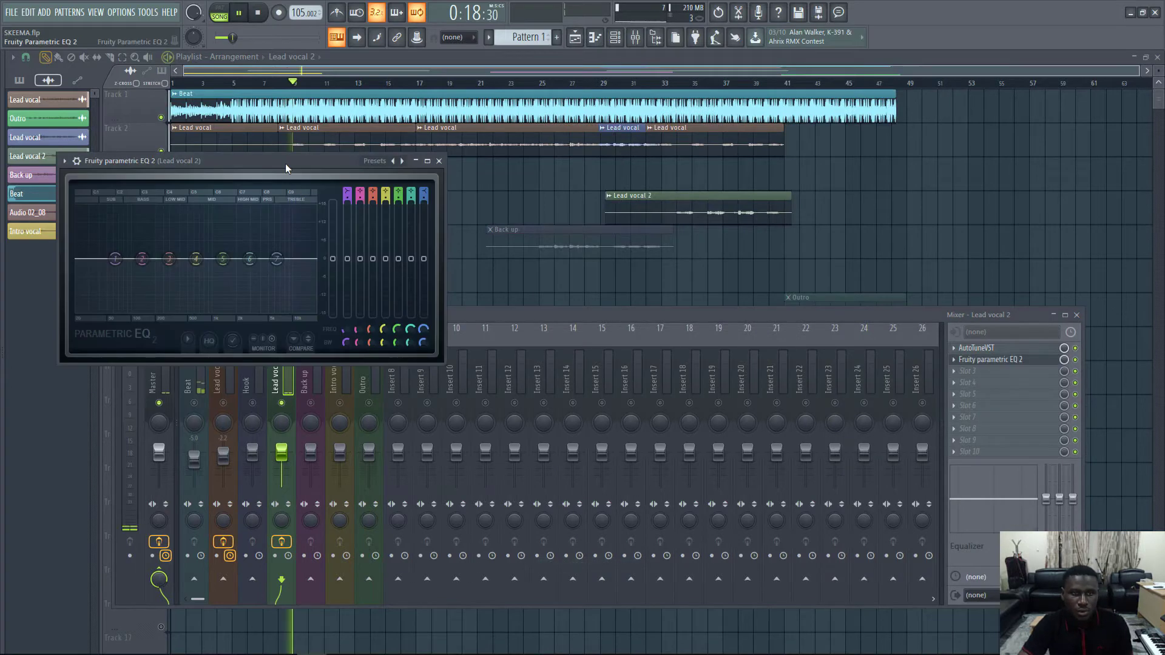
drag(285, 163, 433, 338)
Step: Shape Lead vocal 2's first EQ during playback, lowering band 1 and making narrow cuts with bands 4 and 6 after sweeping for resonances
drag(264, 435, 255, 463)
drag(396, 448, 338, 383)
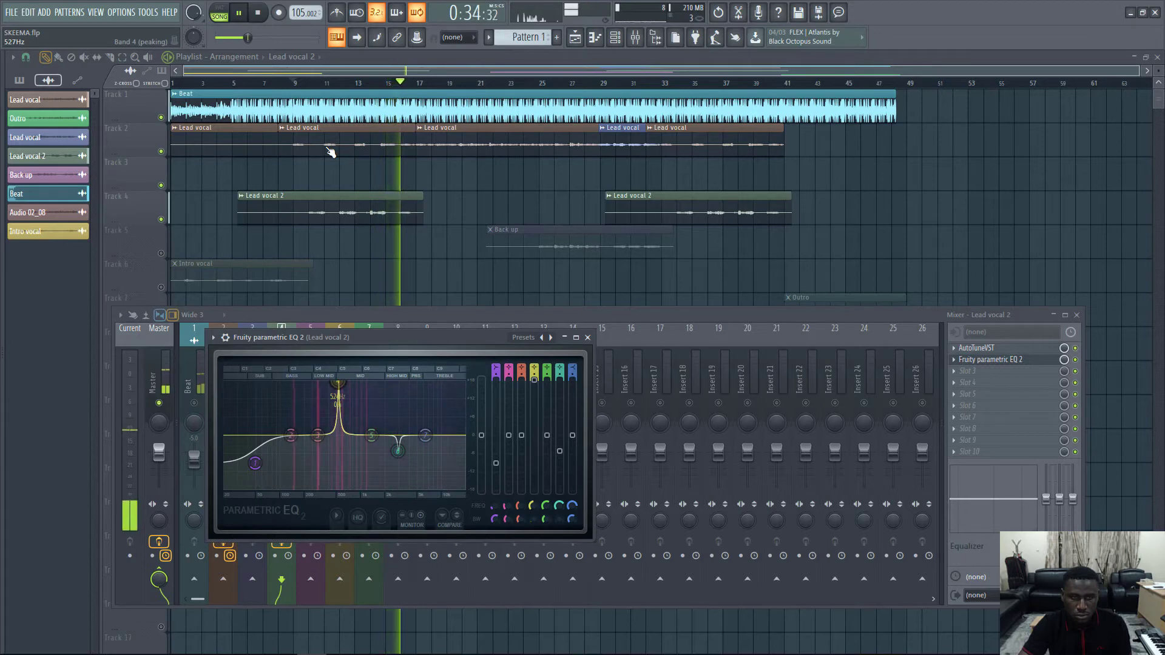
drag(338, 384, 332, 383)
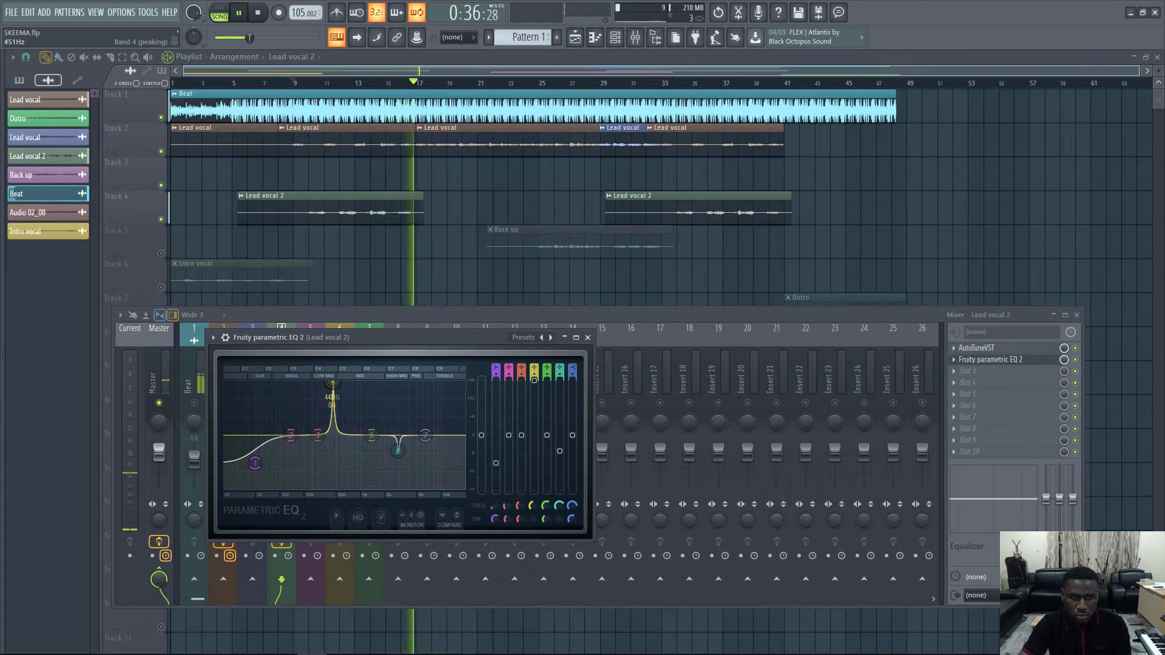
key(space)
key(space)
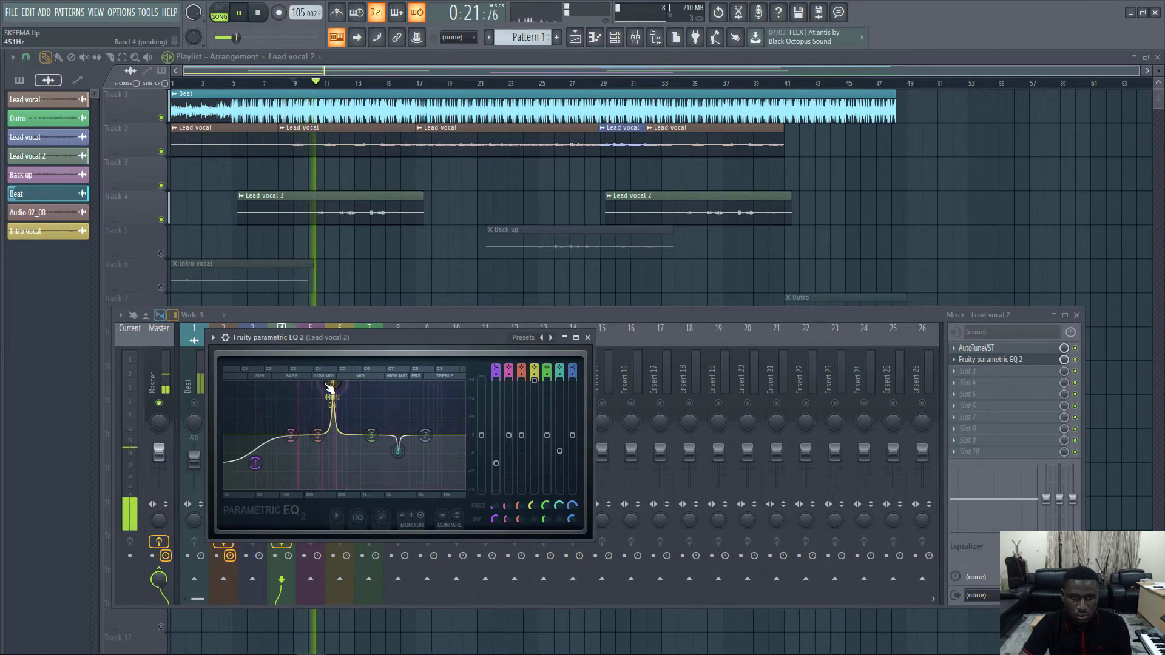
drag(333, 383, 336, 449)
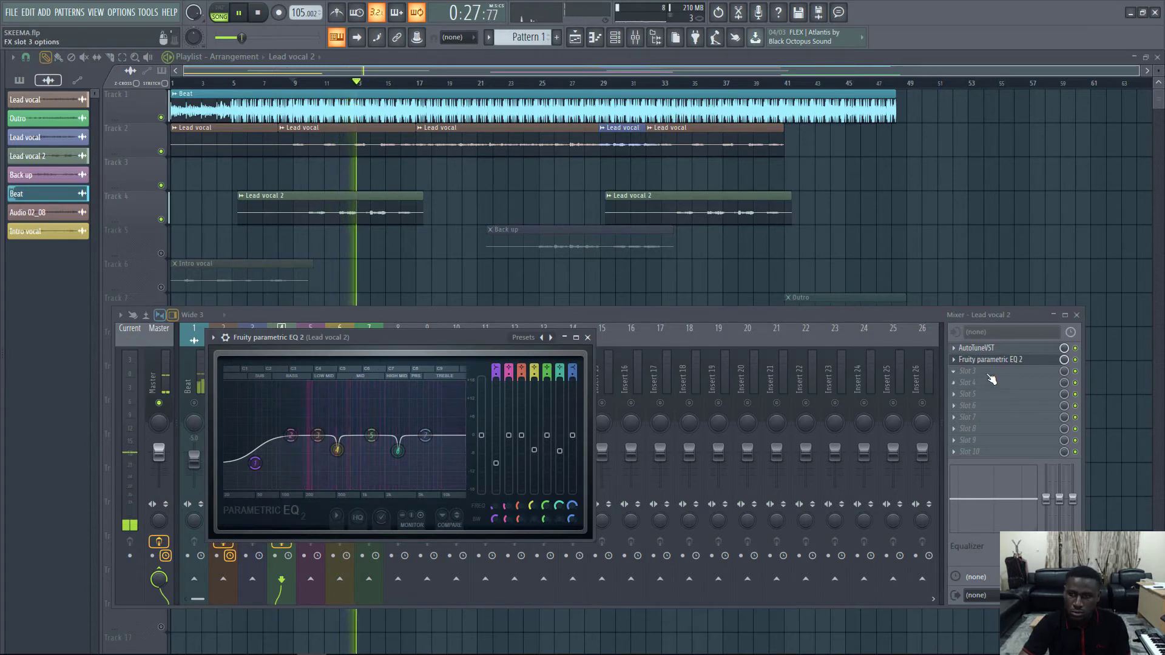
key(space)
Step: Load another Fruity Parametric EQ 2 in the third effect slot of Lead vocal 2 and start playback
click(989, 373)
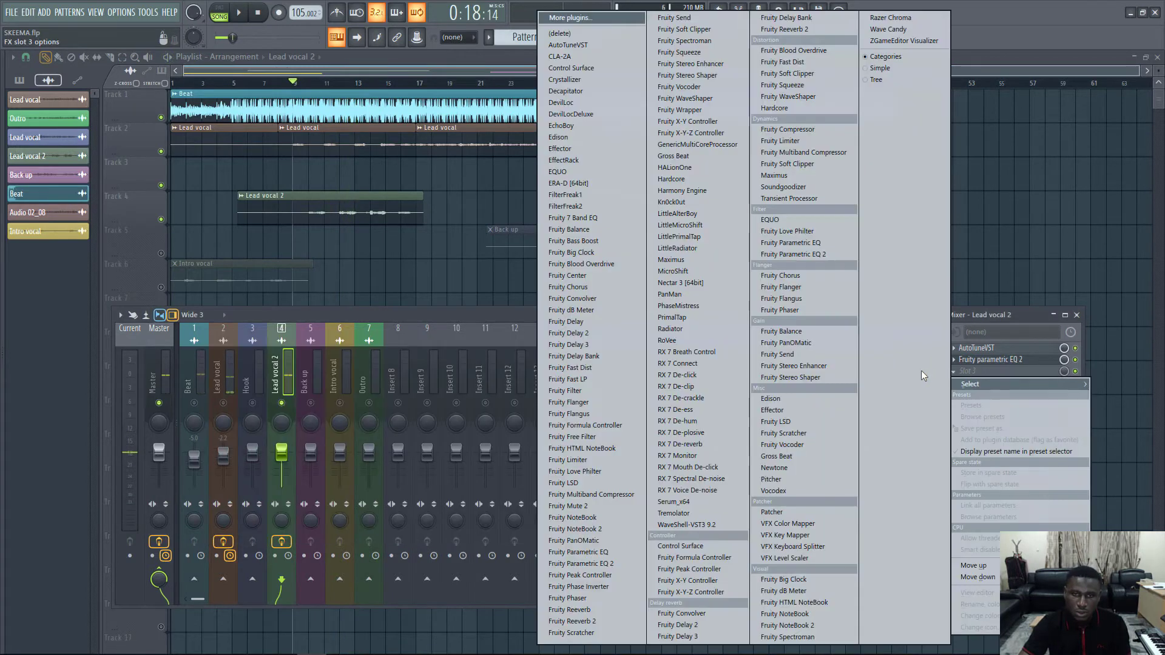
click(602, 567)
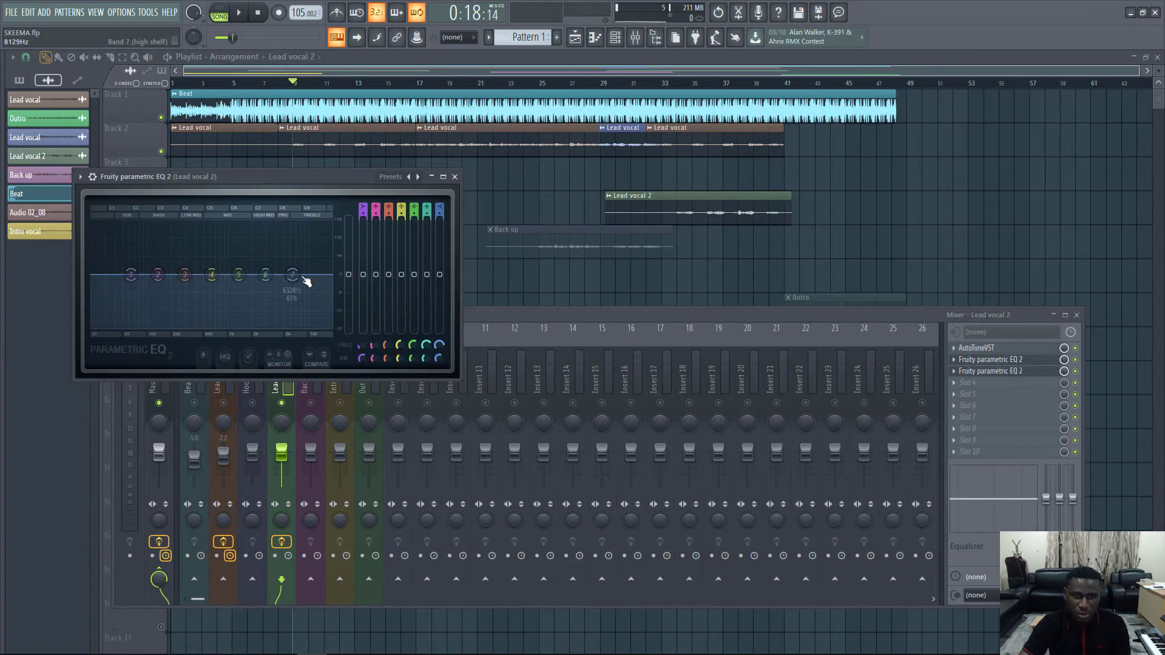
key(space)
Step: On the second EQ, slightly boost the highs with bands 6 and 7 and lower the low end with band 1
drag(292, 275, 266, 268)
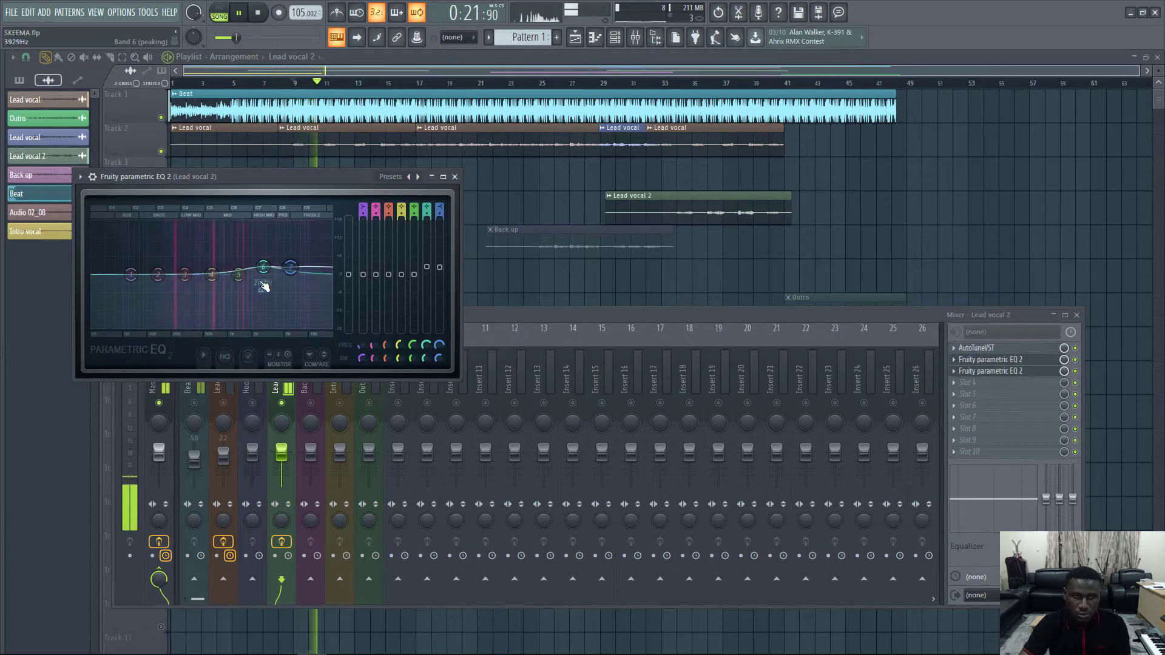
drag(130, 275, 121, 298)
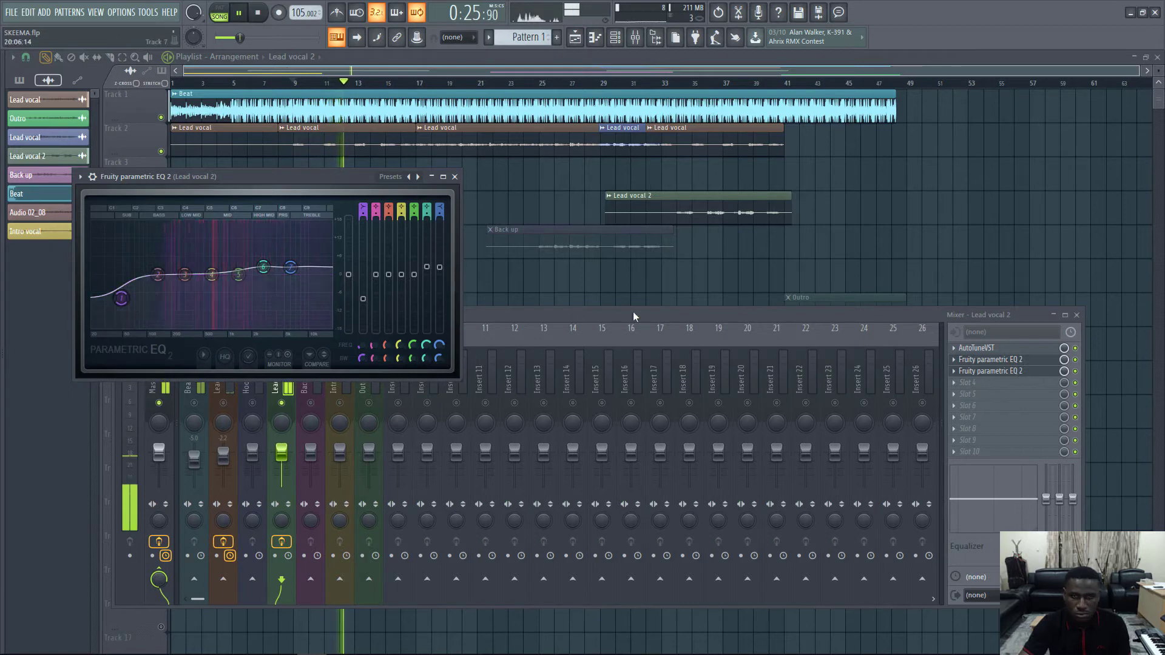
drag(291, 267, 291, 270)
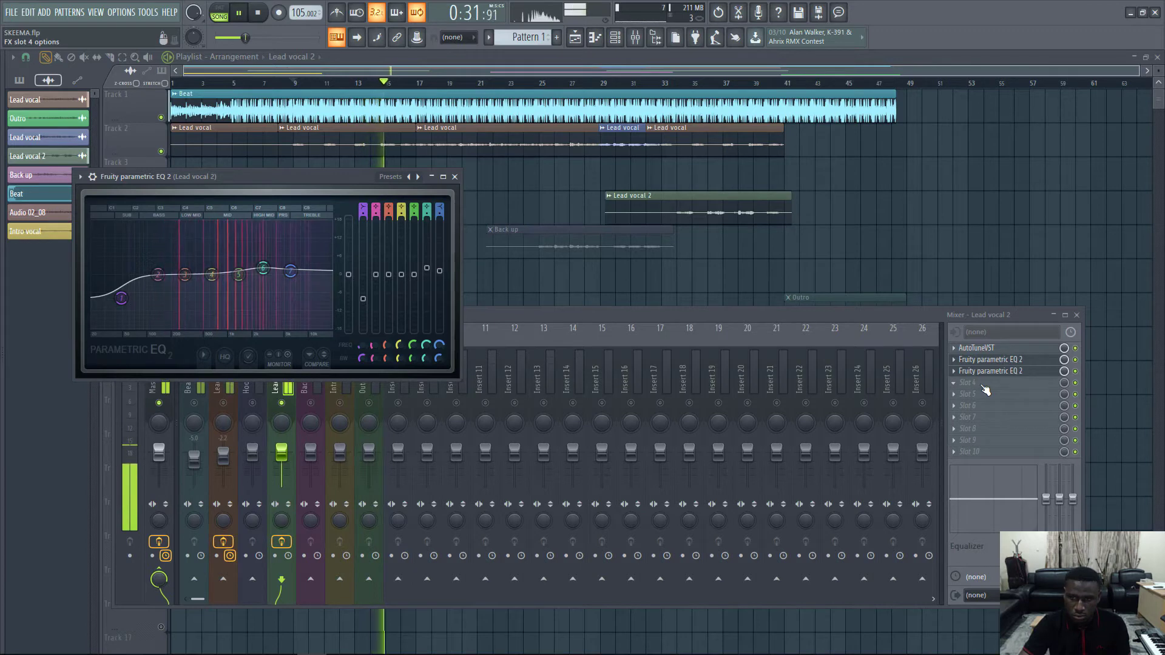
Step: Load Fruity Compressor in the fourth effect slot of Lead vocal 2, start playback and move its window clear of the EQs
click(984, 389)
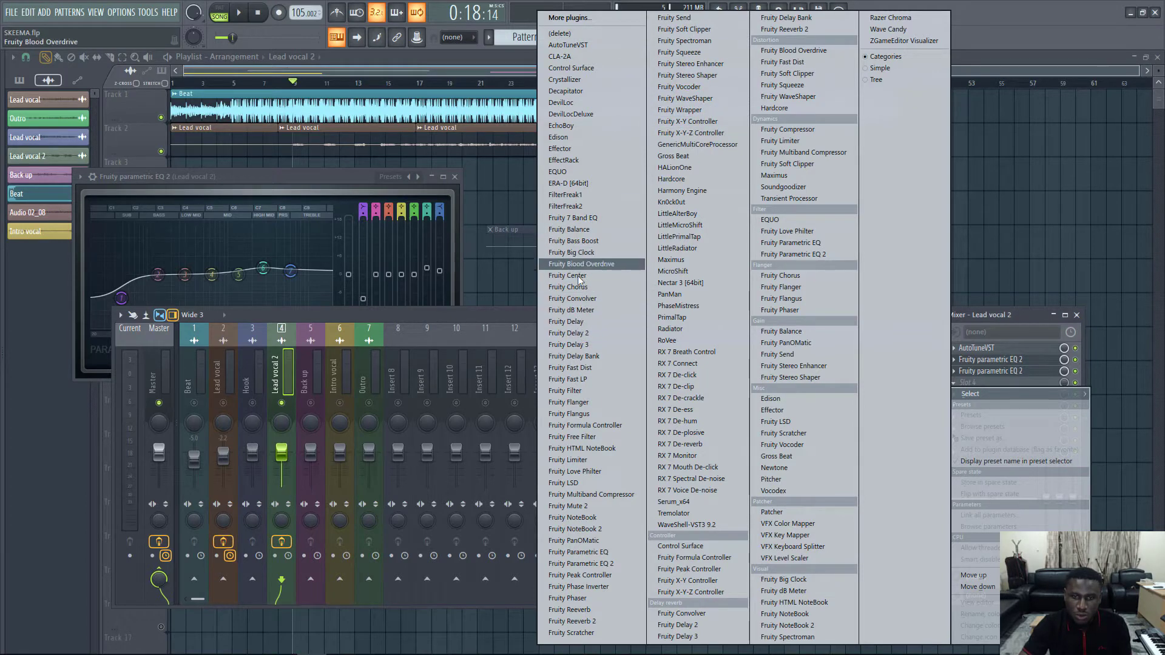
click(581, 564)
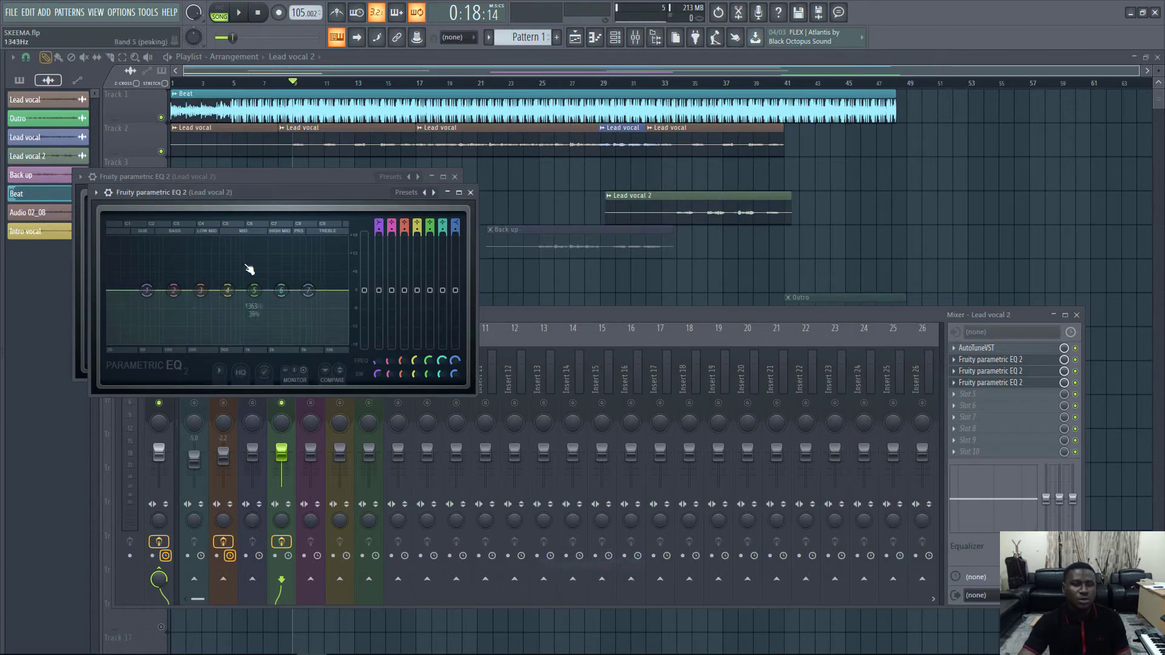
click(958, 382)
mouse_move(958, 378)
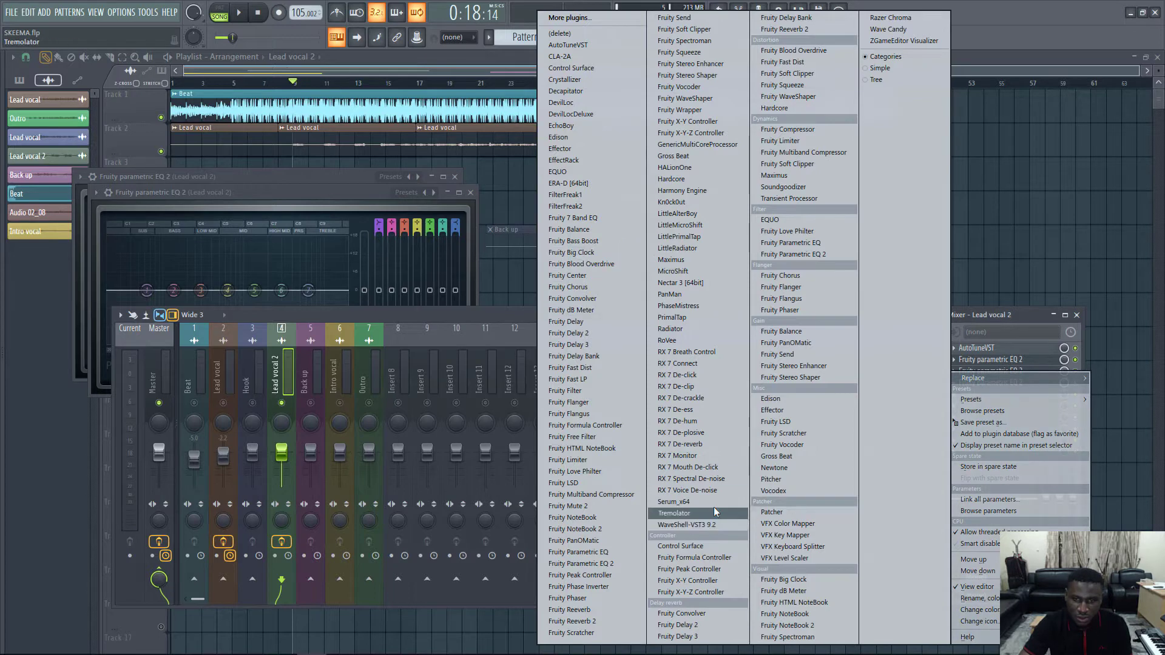
click(778, 131)
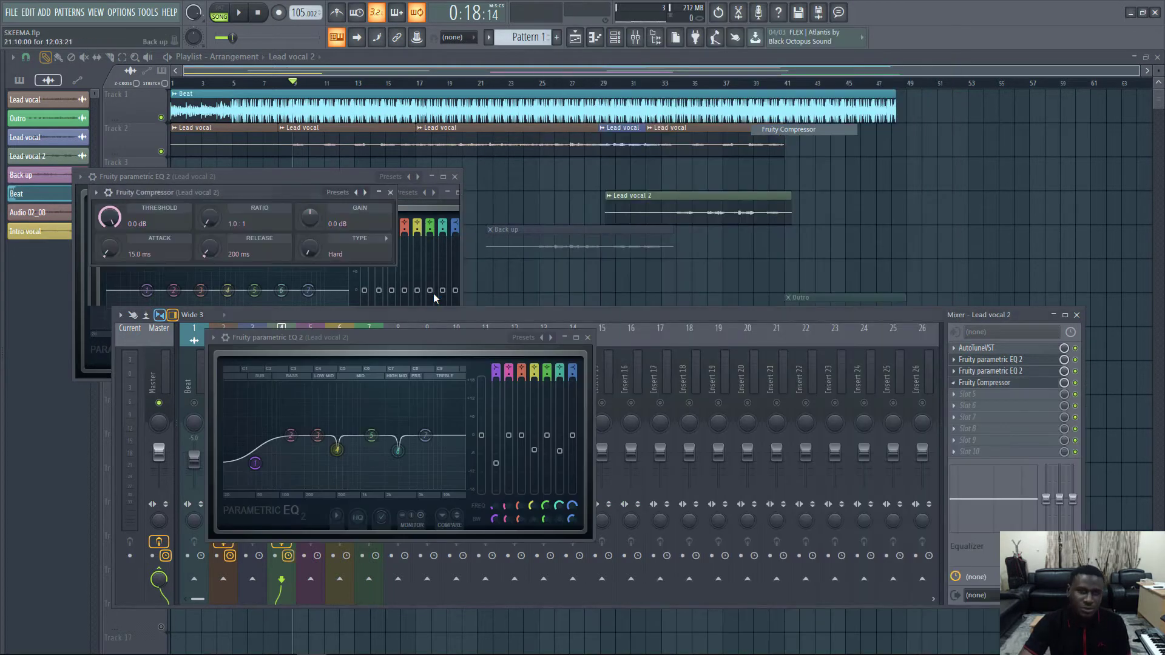
key(space)
drag(230, 193, 676, 261)
Step: Set the compressor to threshold -15.6 dB, ratio 3.6:1, attack 11.2 ms, release 656 ms and gain 8.9 dB, then stop playback
drag(552, 316, 556, 343)
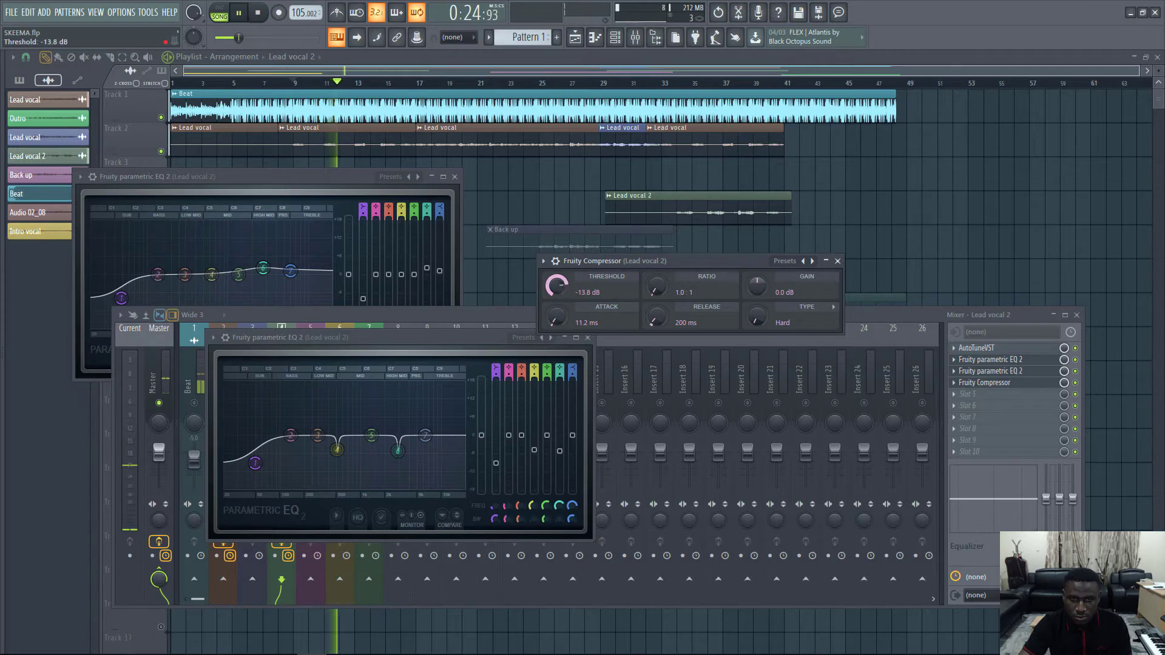
drag(556, 285, 557, 291)
drag(656, 286, 655, 267)
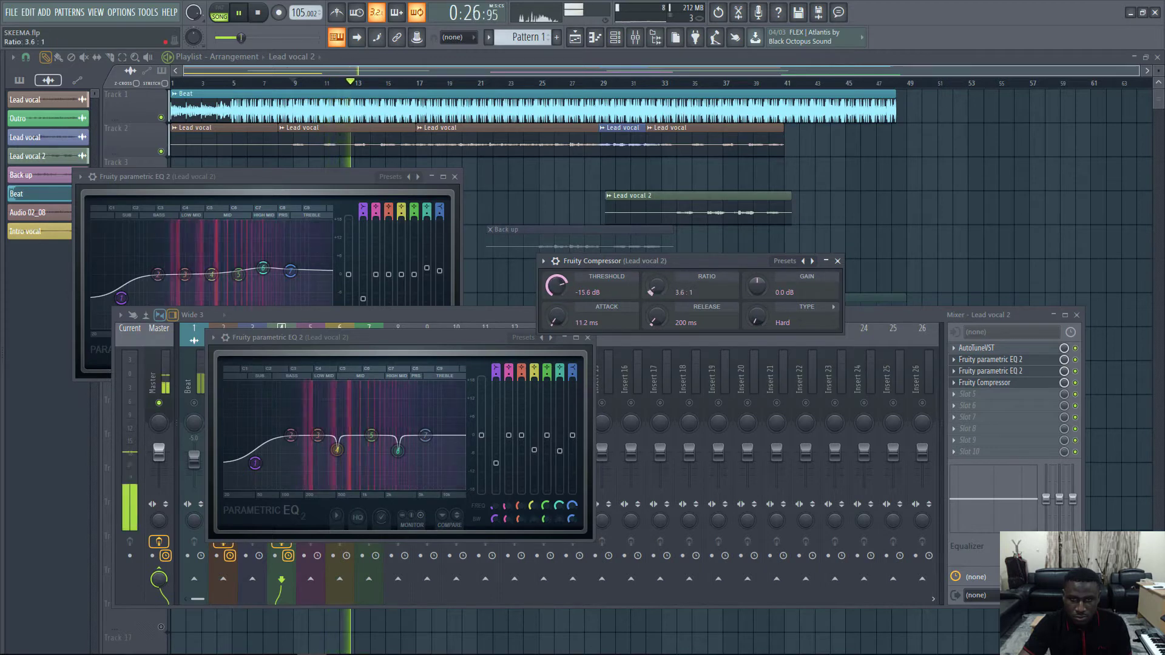
drag(656, 317, 655, 298)
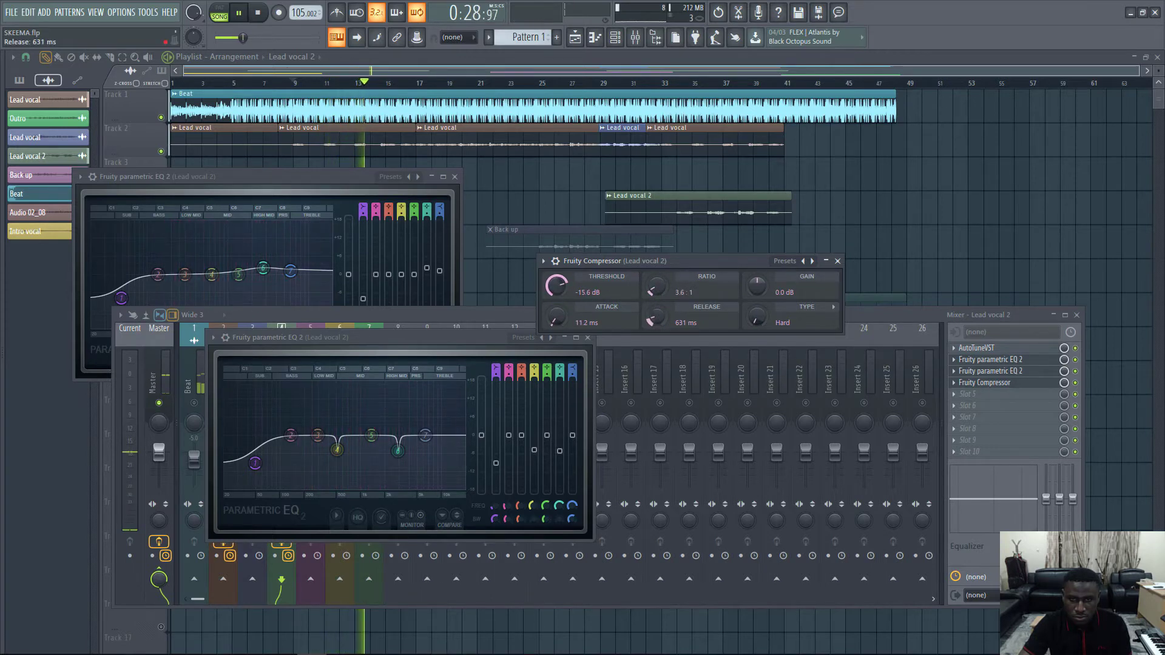
drag(757, 287, 757, 271)
key(space)
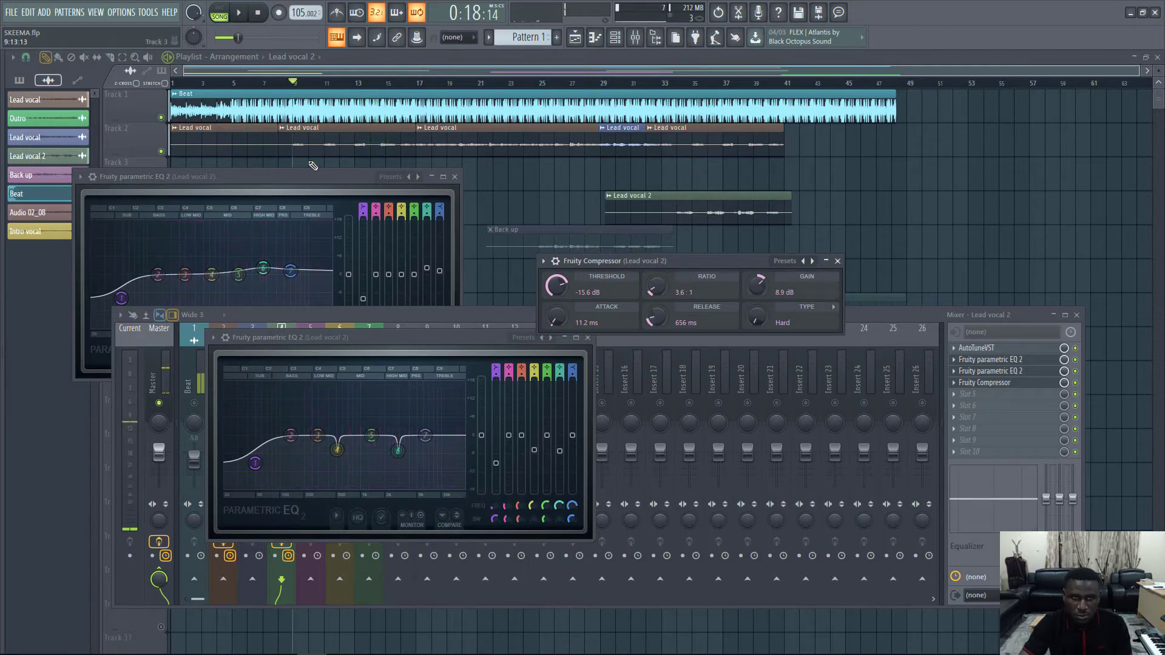
Step: Move the second EQ window off the playlist and audition the compressed, soloed Lead vocal 2 with the mixer in front
drag(316, 183, 303, 388)
key(space)
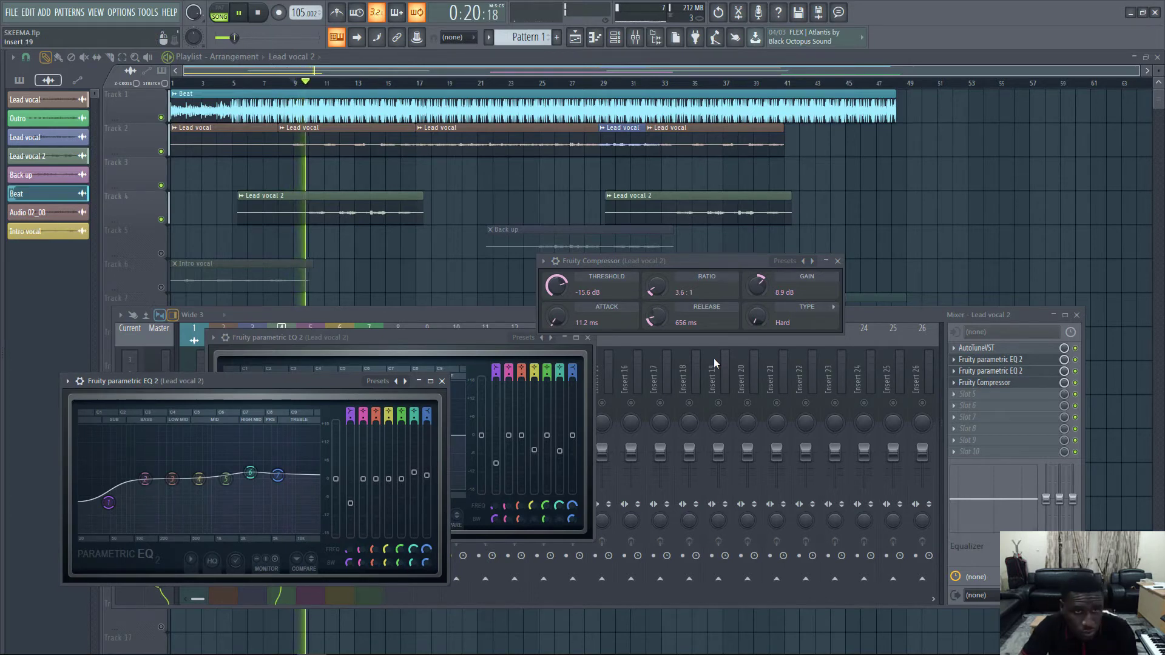
key(space)
key(space)
click(477, 314)
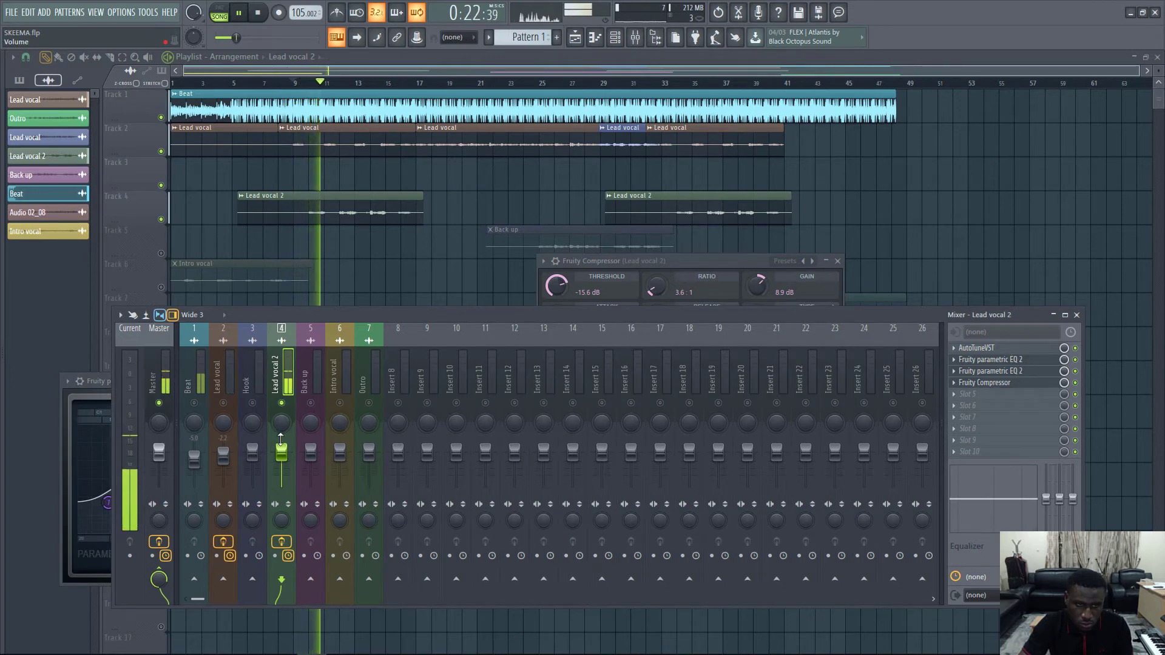
key(space)
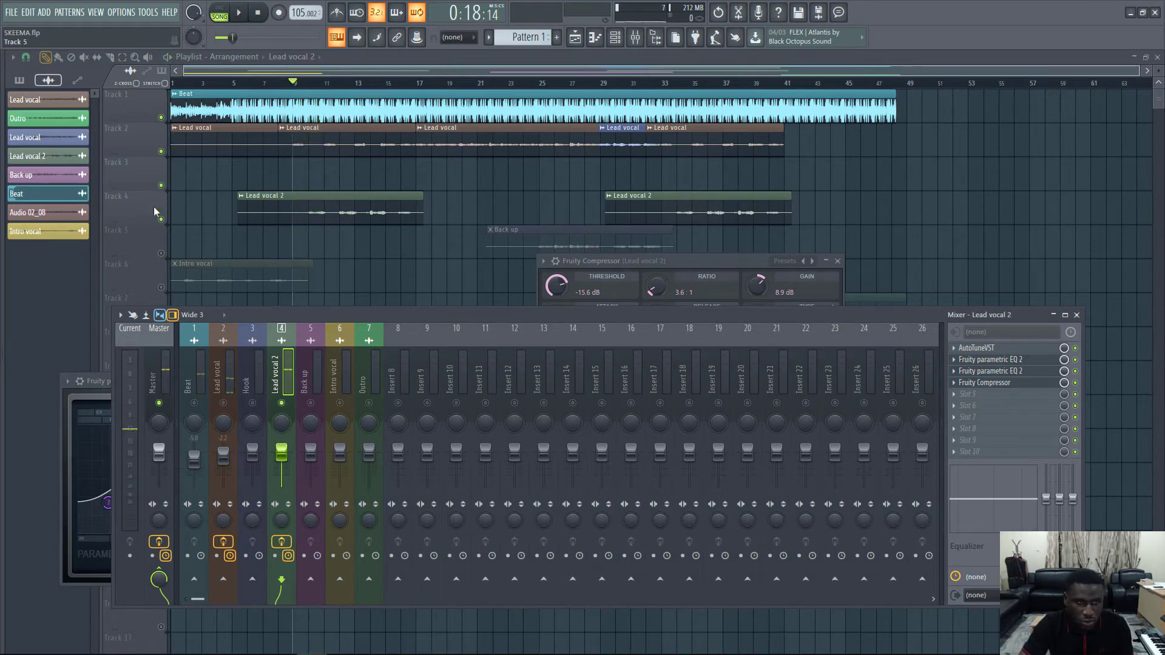
Step: Bring the Beat and Lead vocal tracks back into the mix and balance the Lead vocal 2 fader below its default level during playback
click(220, 406)
key(space)
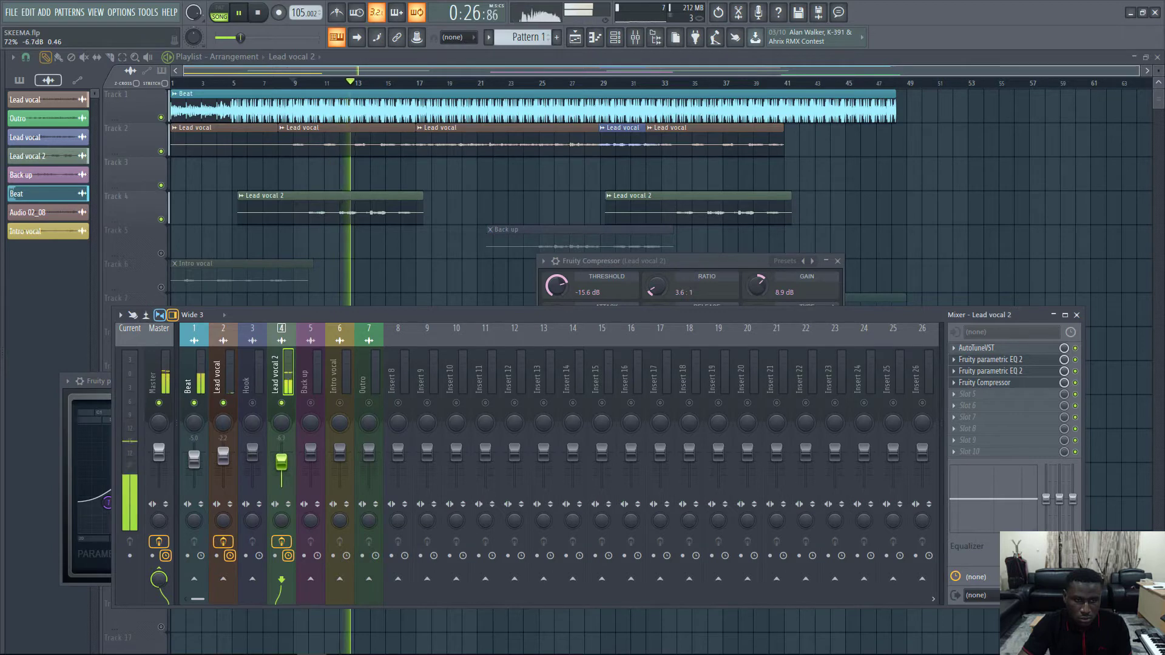
drag(285, 463, 285, 468)
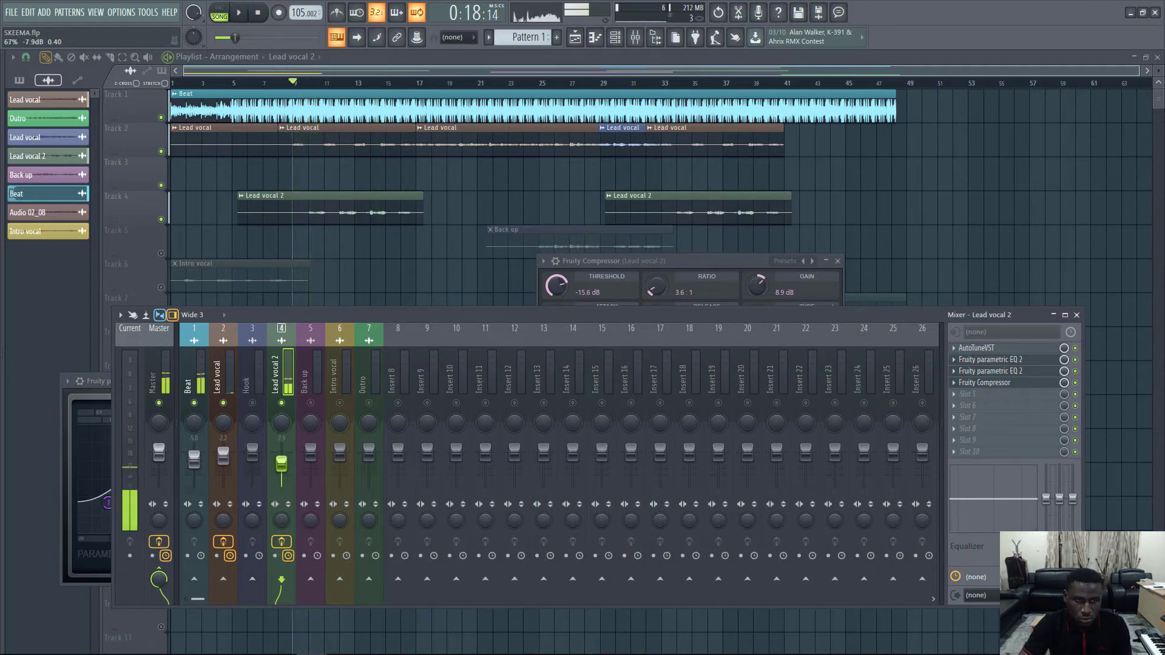
key(space)
drag(282, 464, 281, 462)
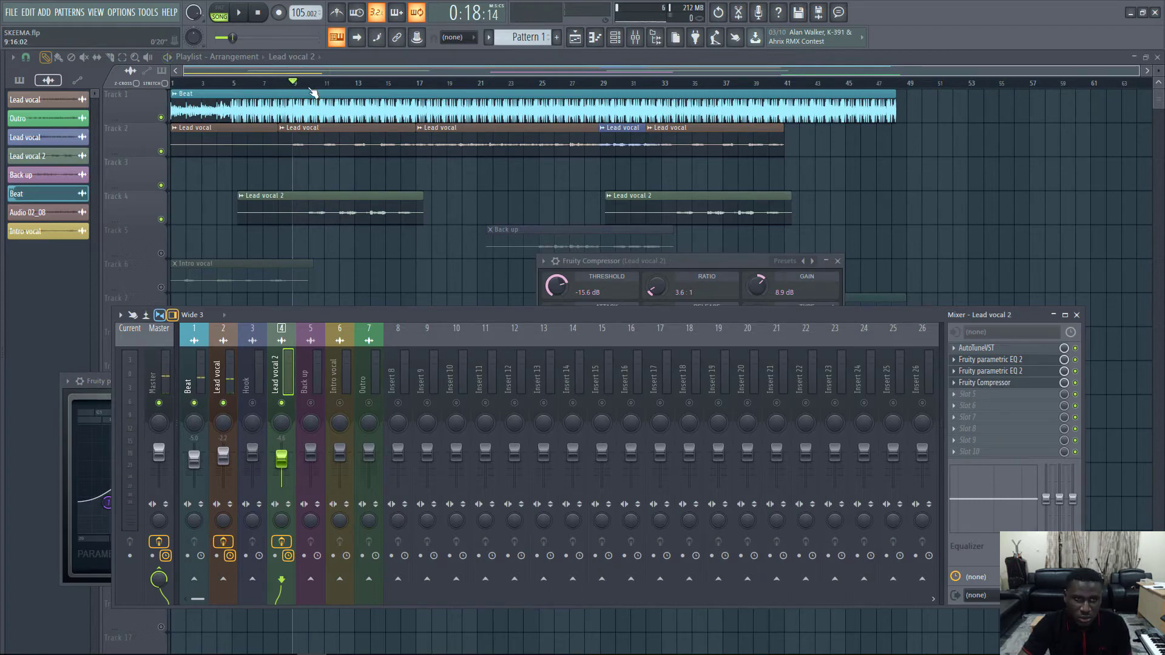
Step: Audition the Lead vocal 2 section together with the beat and main vocal to check its level
scroll(311, 91, up, 6)
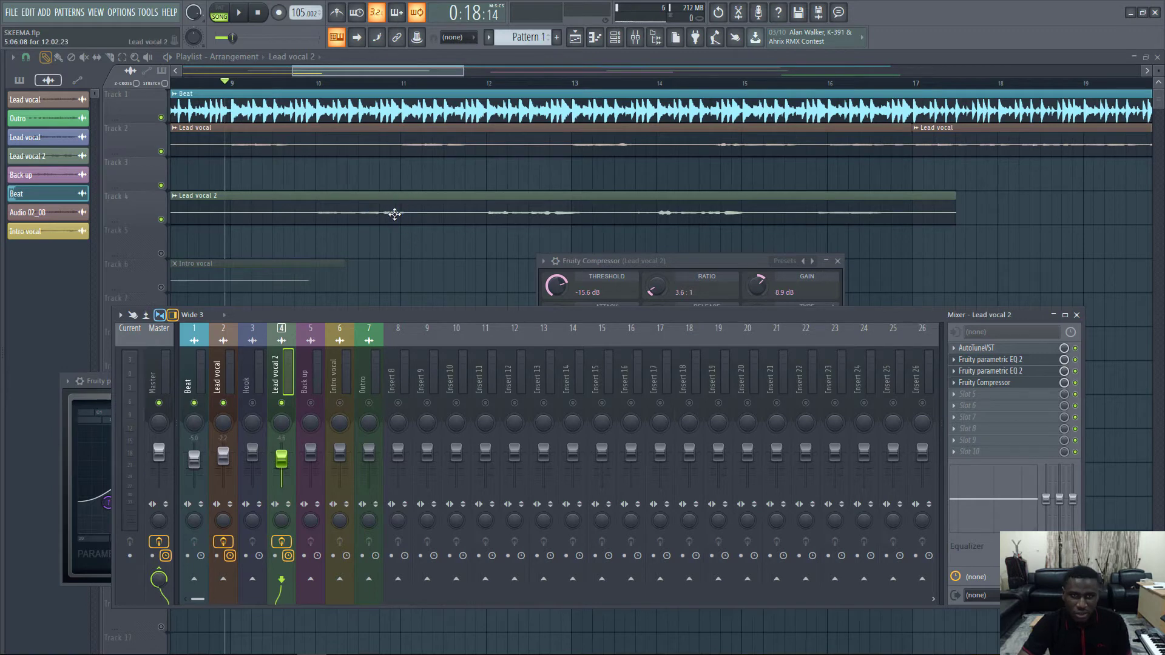
key(space)
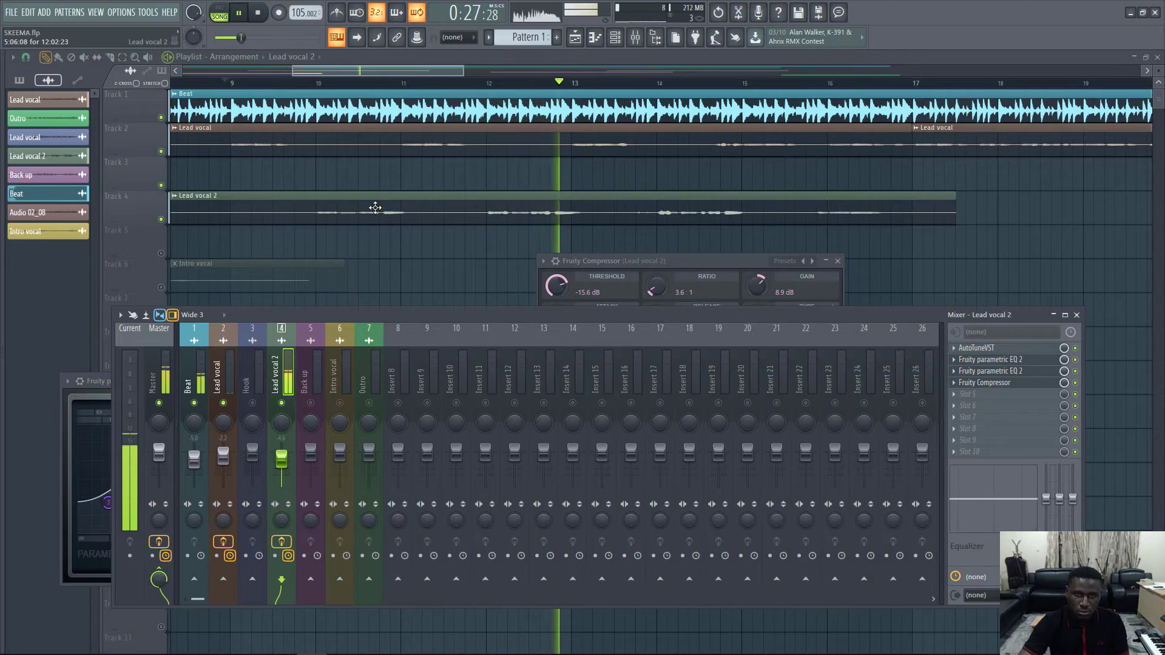
key(space)
Step: Reopen the Lead vocal 2 compressor and set its threshold to -28.4 dB and ratio to 4.6:1, checking the change in playback
click(1045, 392)
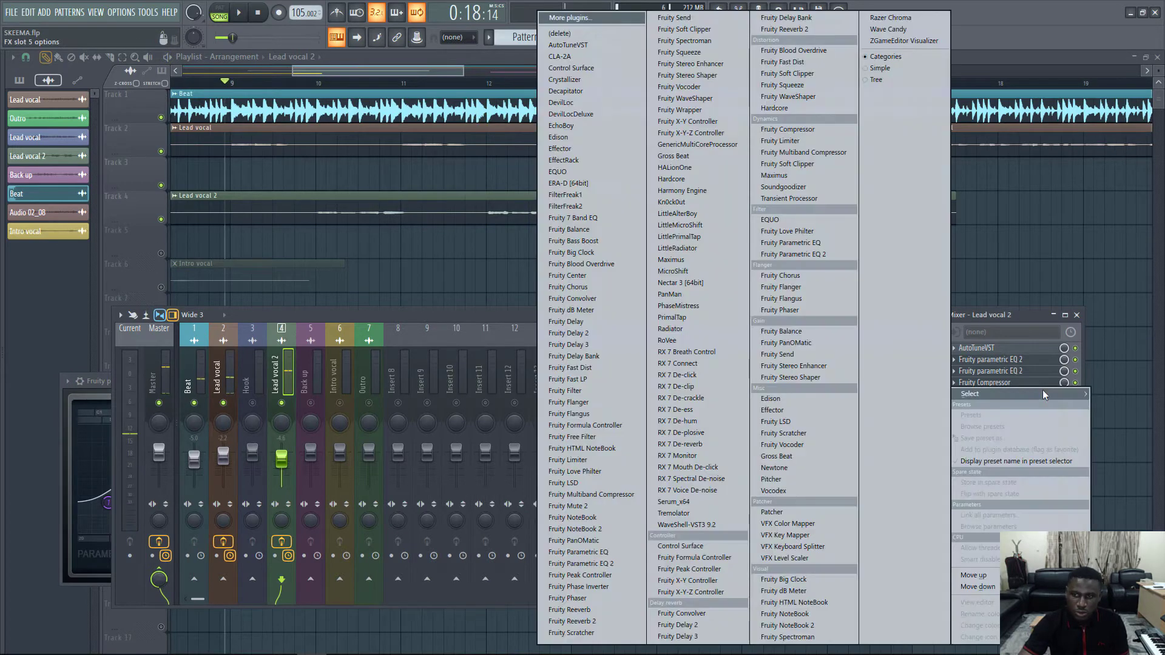
click(1036, 385)
click(1036, 384)
click(1036, 385)
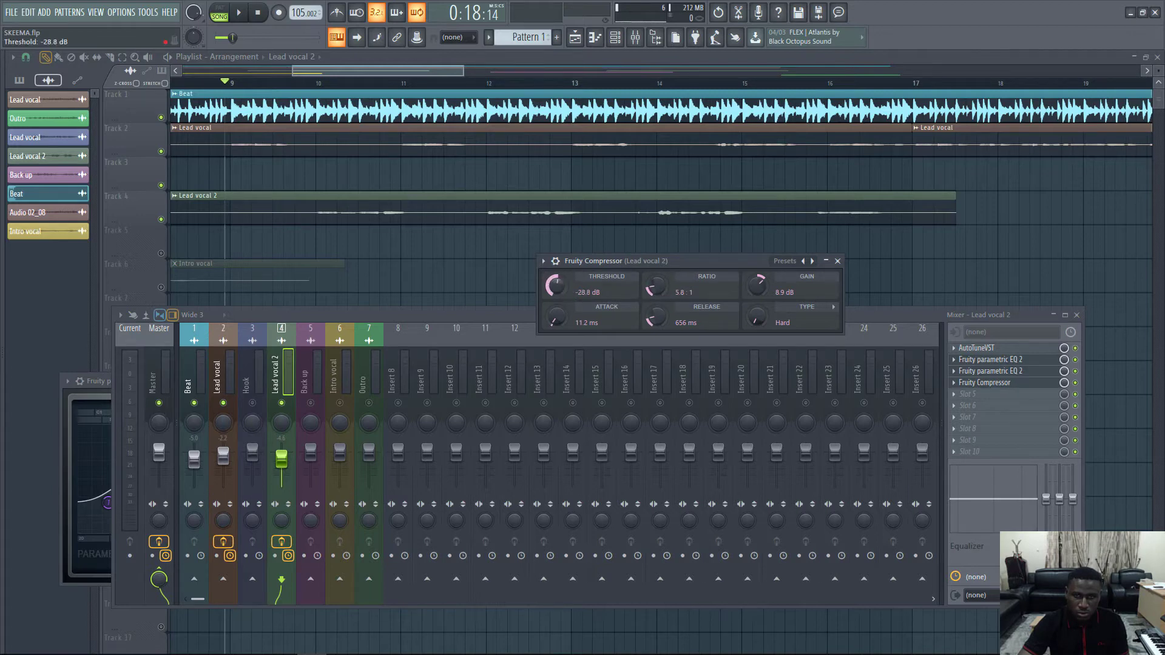
drag(578, 282, 579, 279)
key(space)
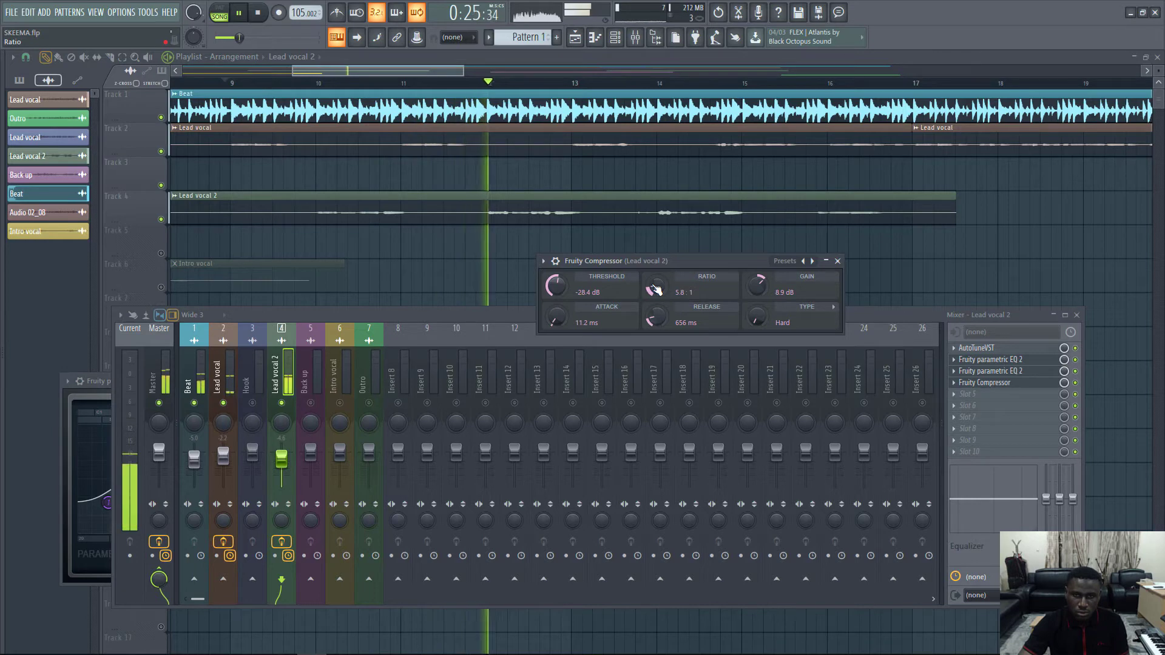
drag(654, 286, 656, 288)
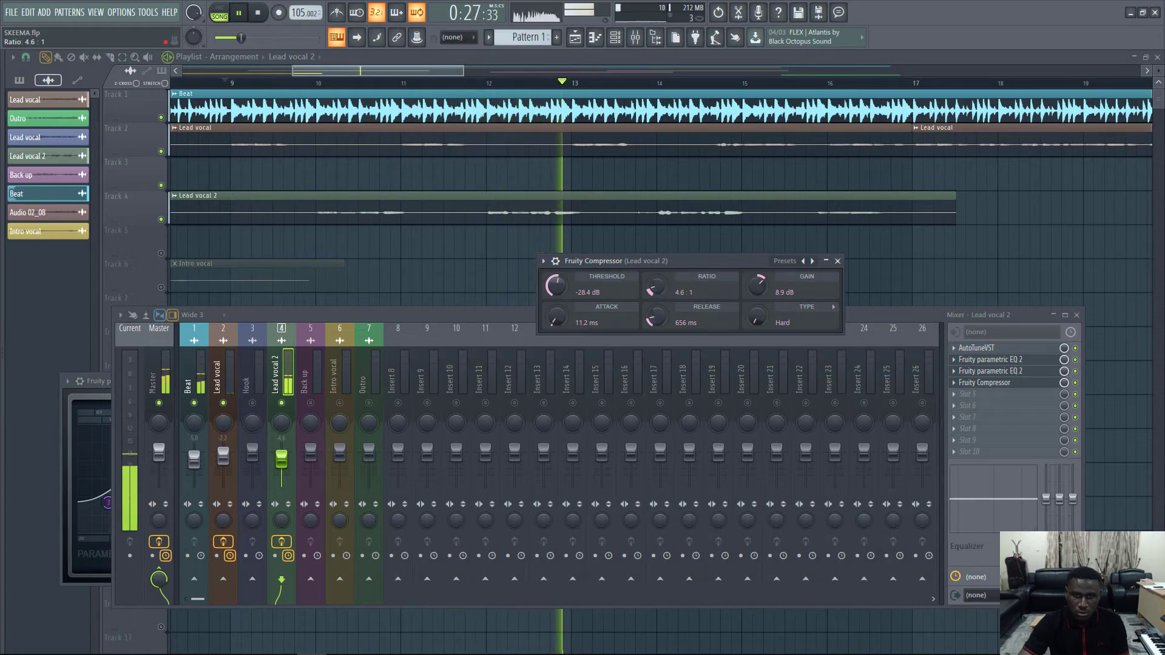
key(space)
key(space)
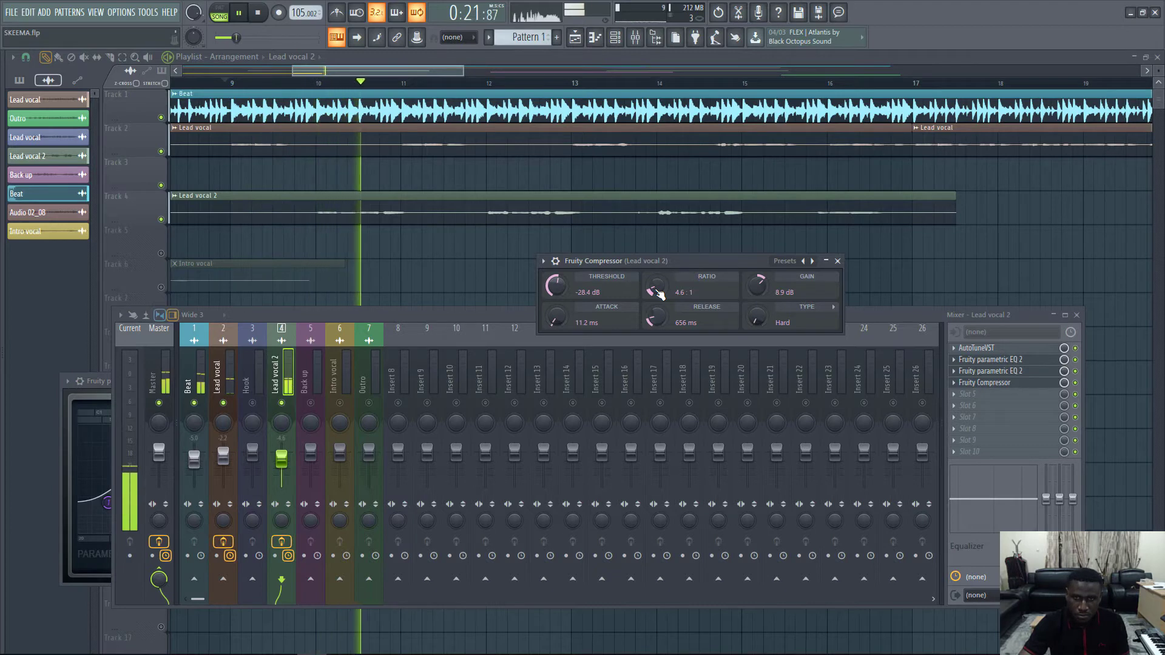
key(space)
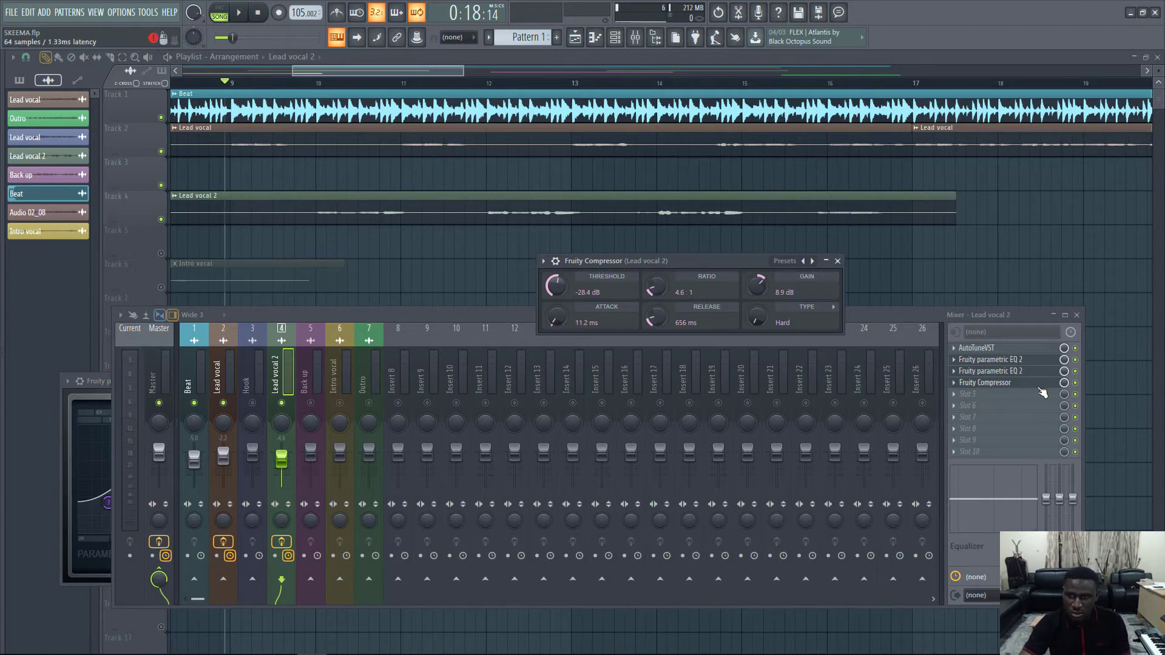
Step: Compare Lead vocal 2 with the compressor bypassed and enabled, both in the full mix and soloed
click(1075, 384)
key(space)
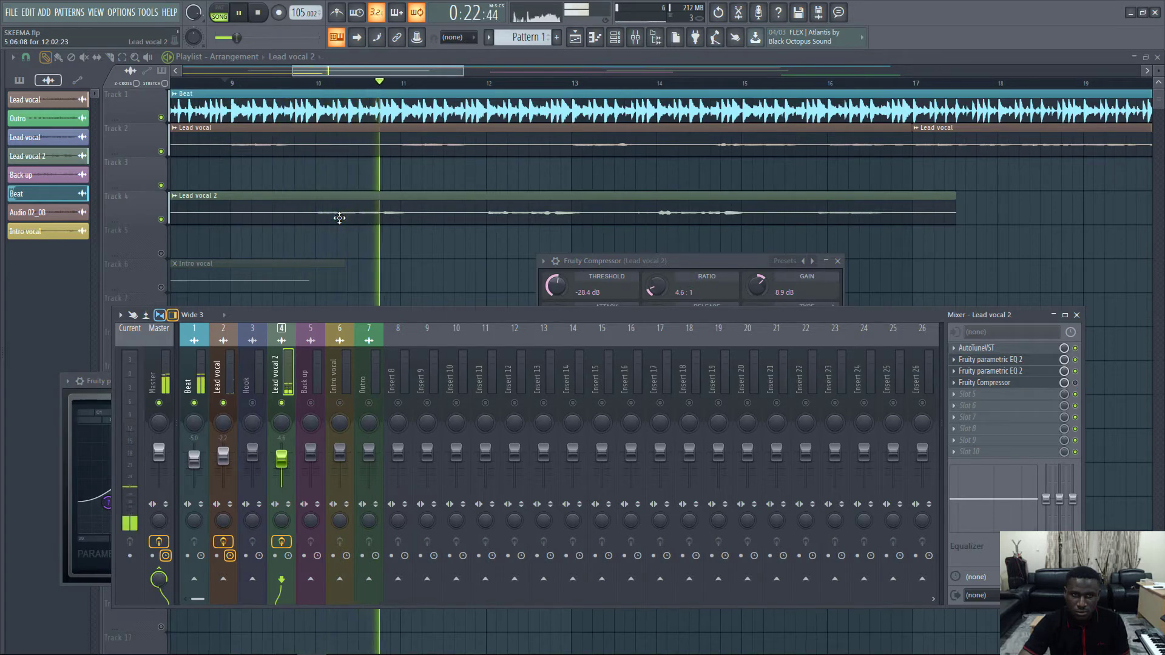
key(space)
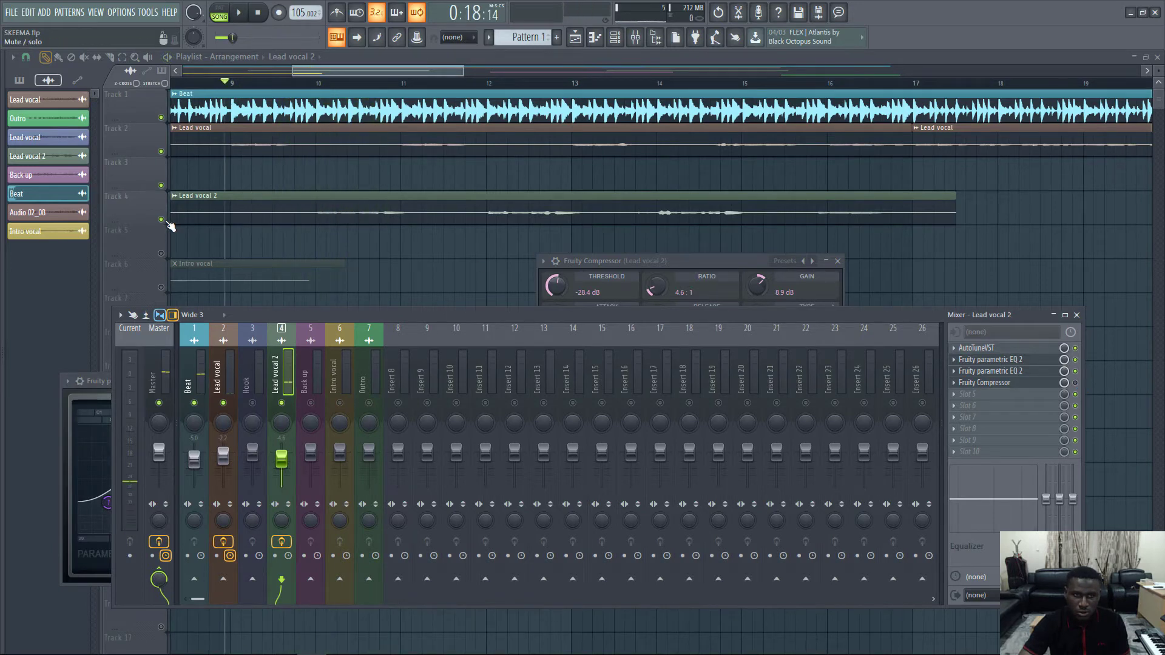
key(space)
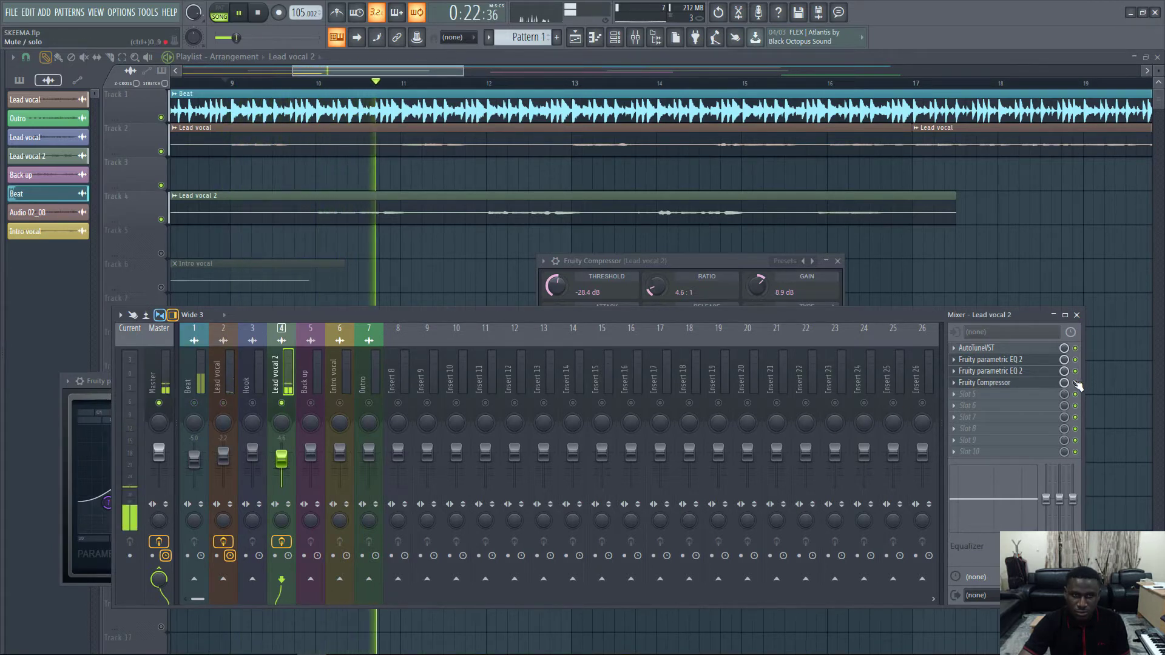
key(space)
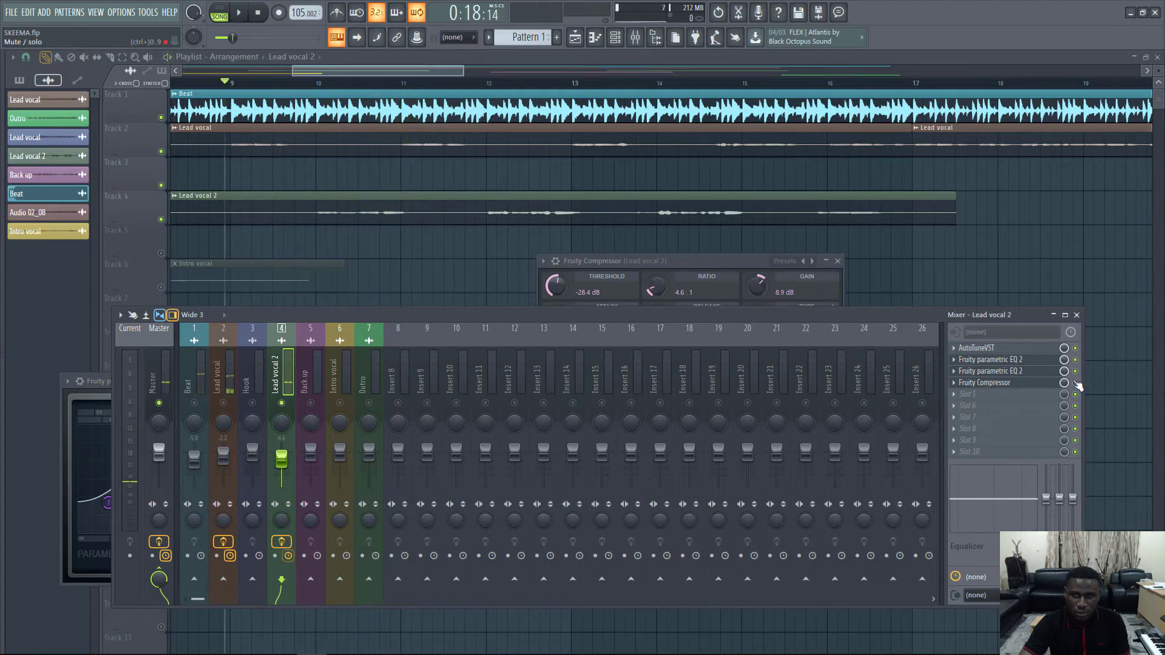
Step: Audition Lead vocal 2 soloed, unsolo it to hear it in the full mix, and save the project
key(space)
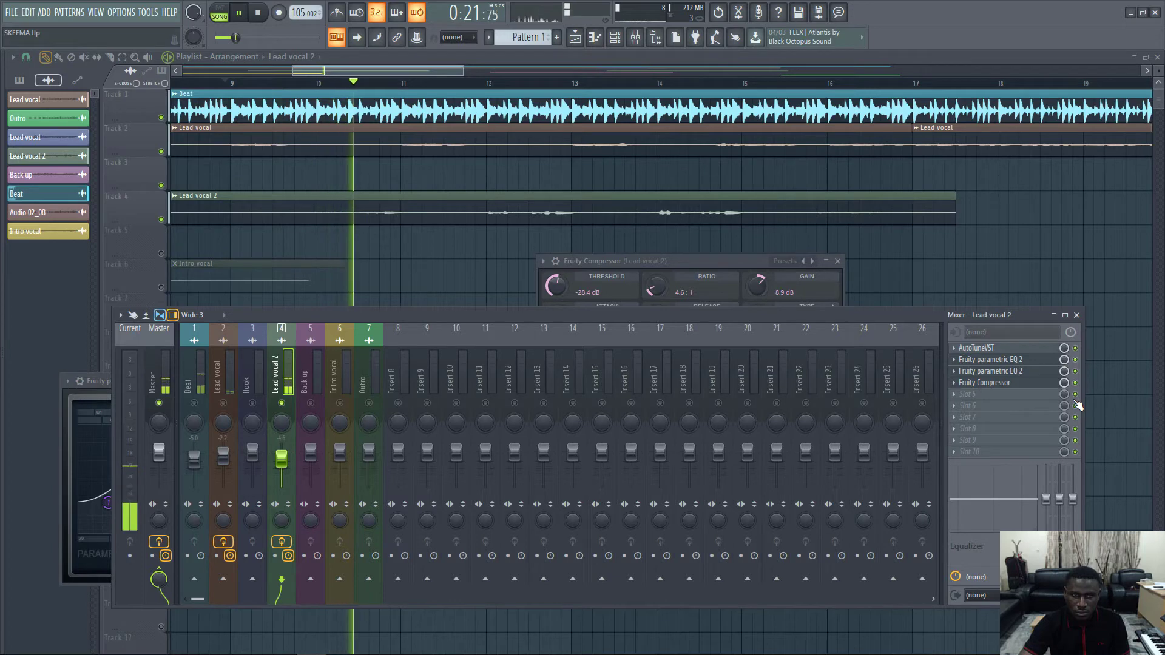
key(space)
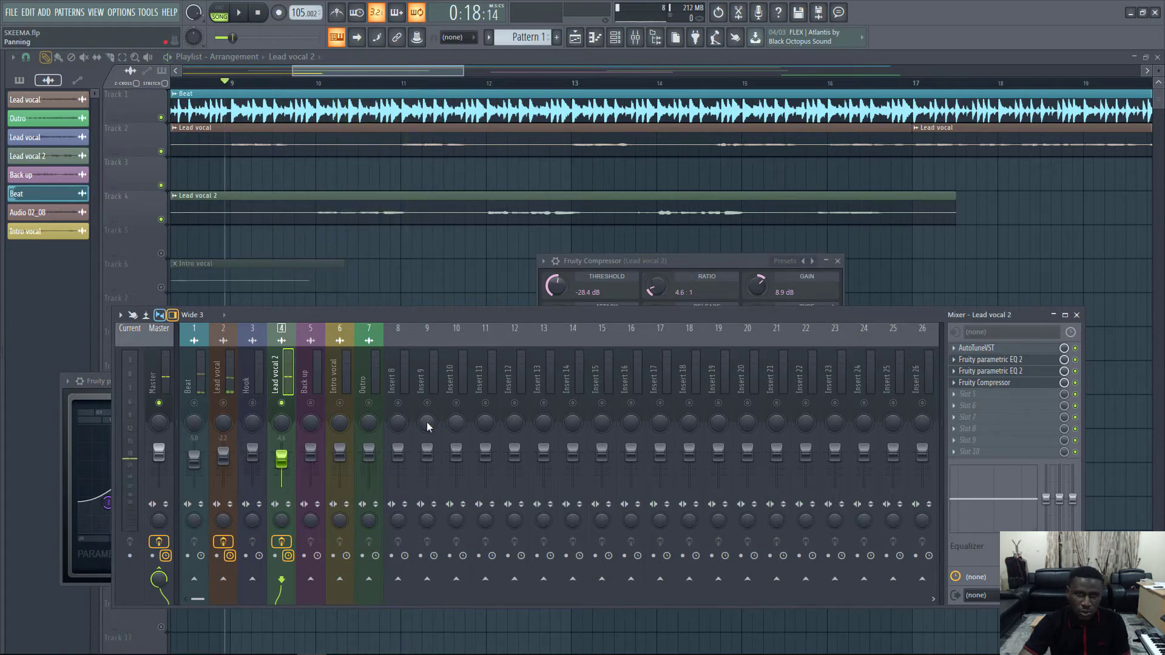
right_click(283, 404)
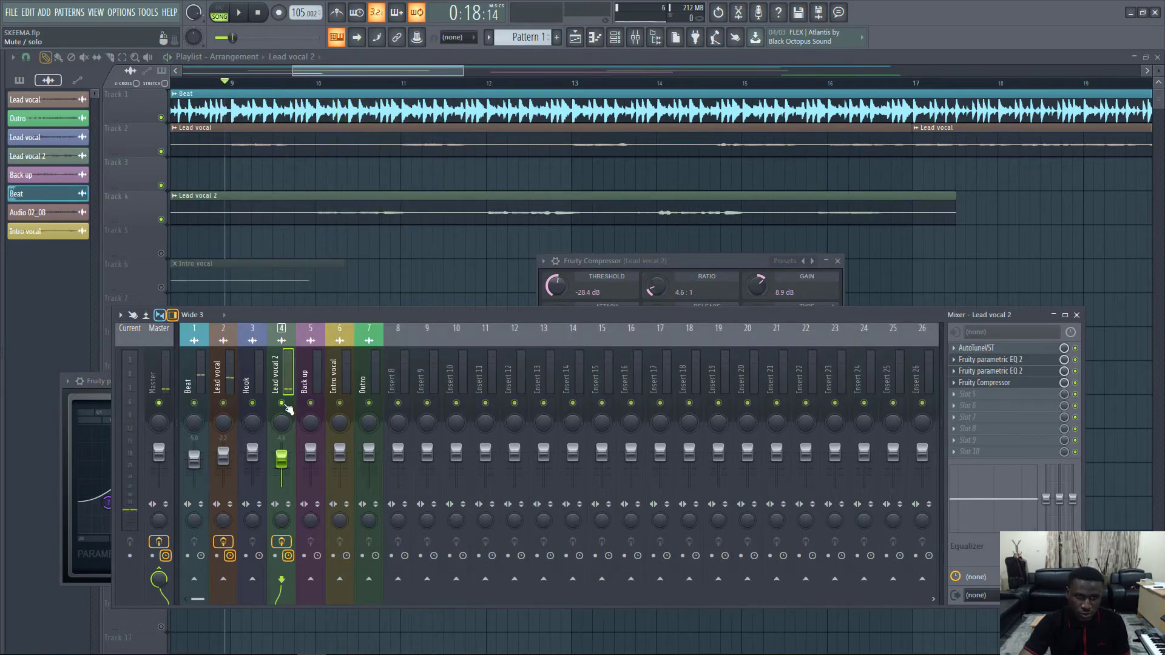
key(space)
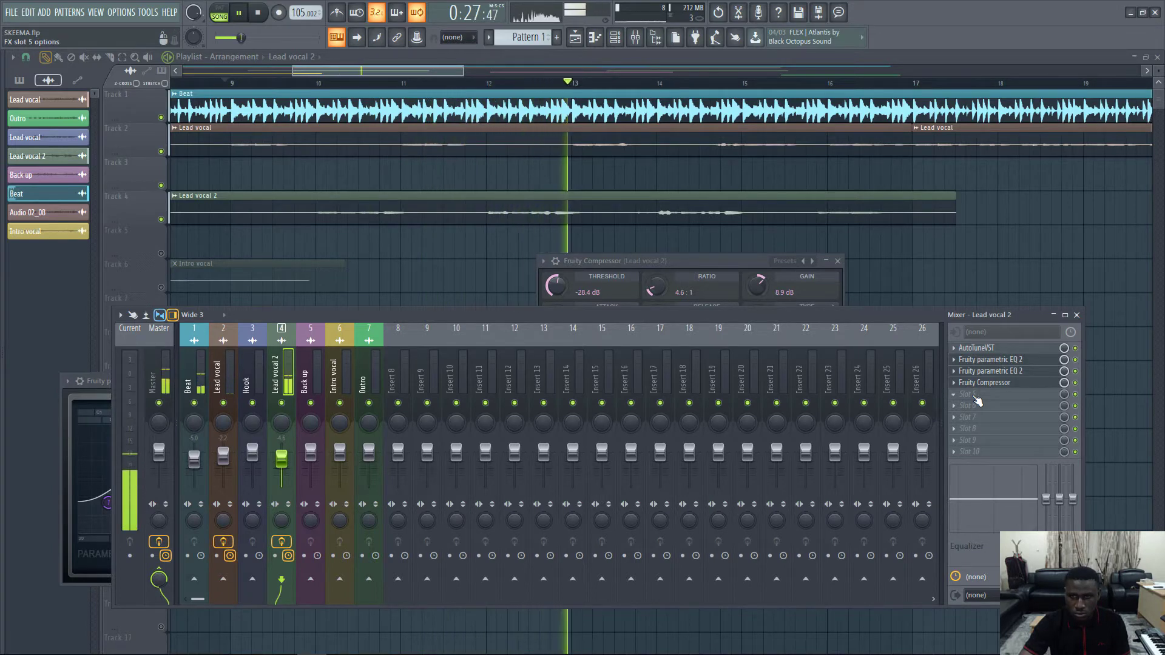
key(ctrl+s)
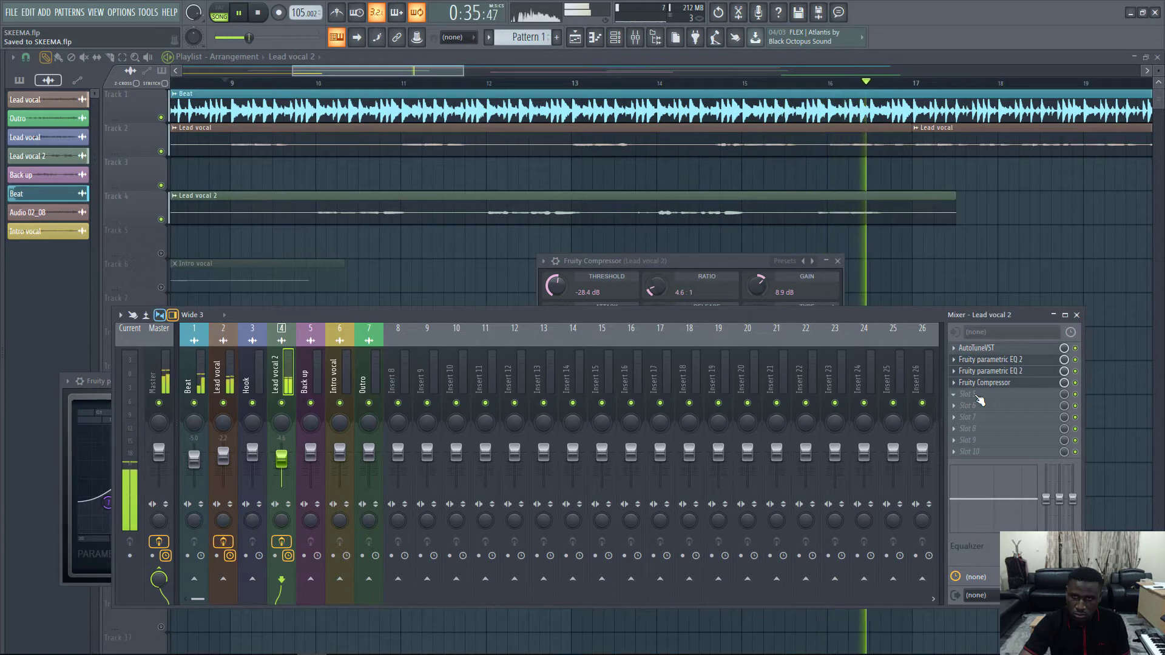
key(space)
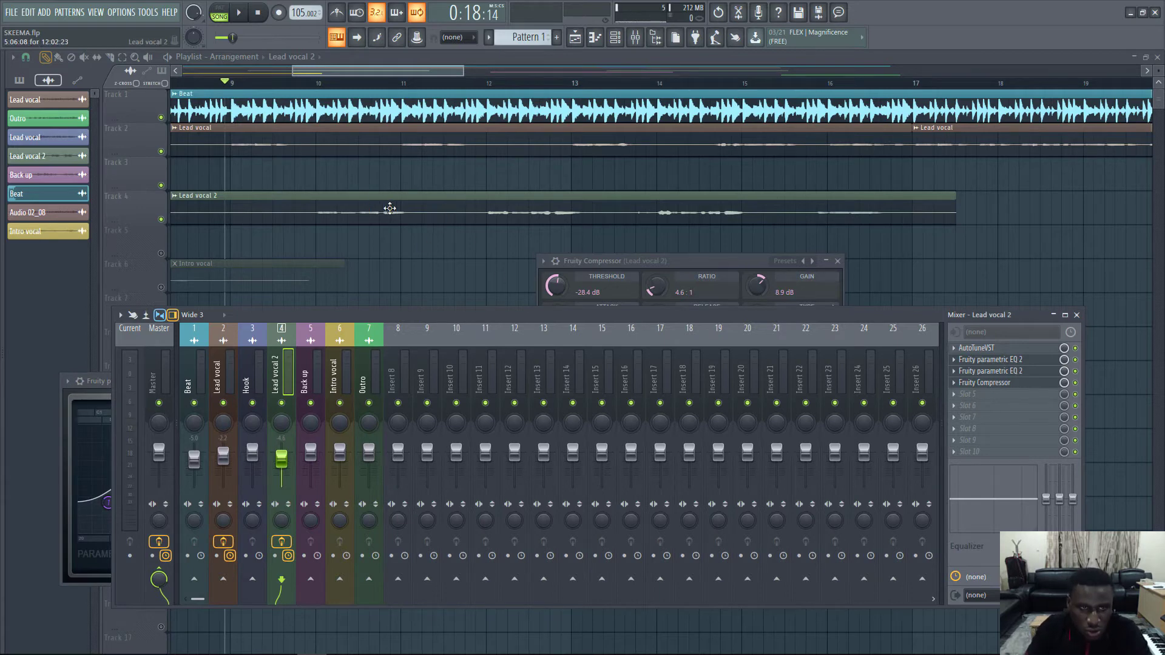
Step: Add a third Fruity parametric EQ 2 in the fifth effect slot of Lead vocal 2 and audition its Old Telephone preset
click(967, 396)
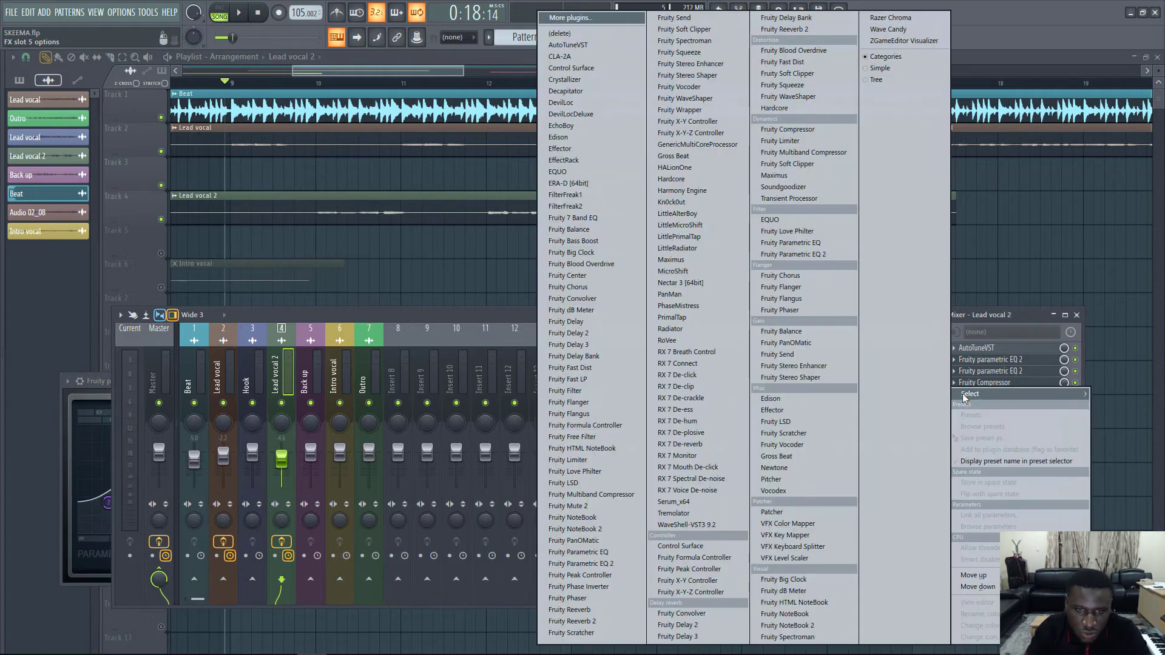
click(611, 563)
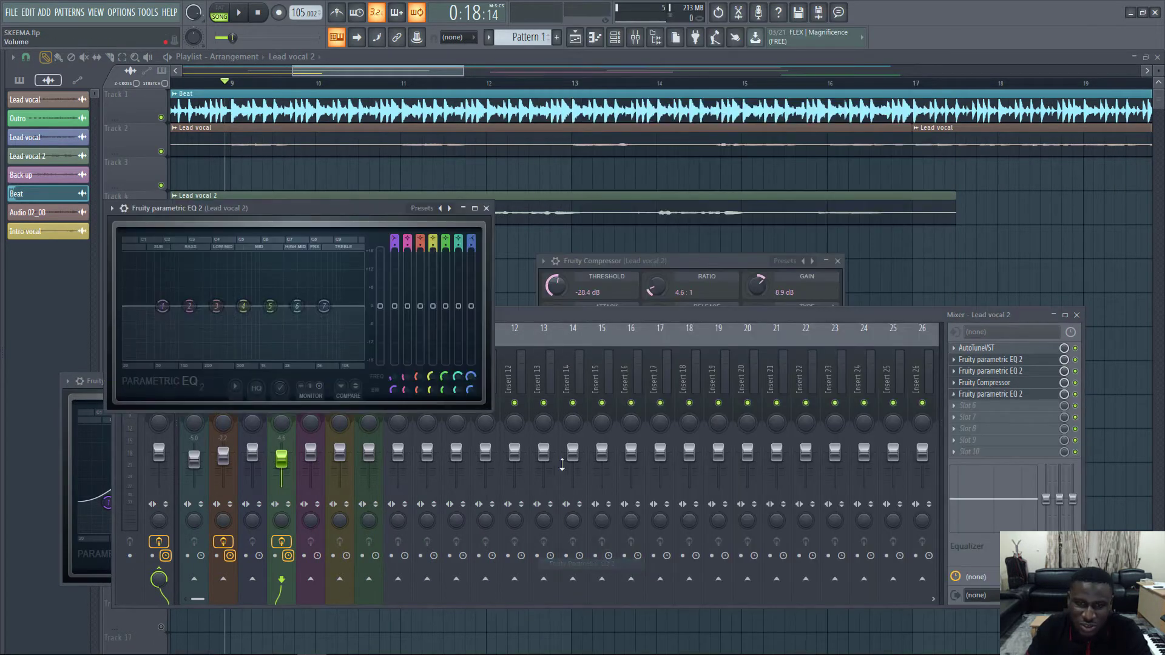
click(441, 209)
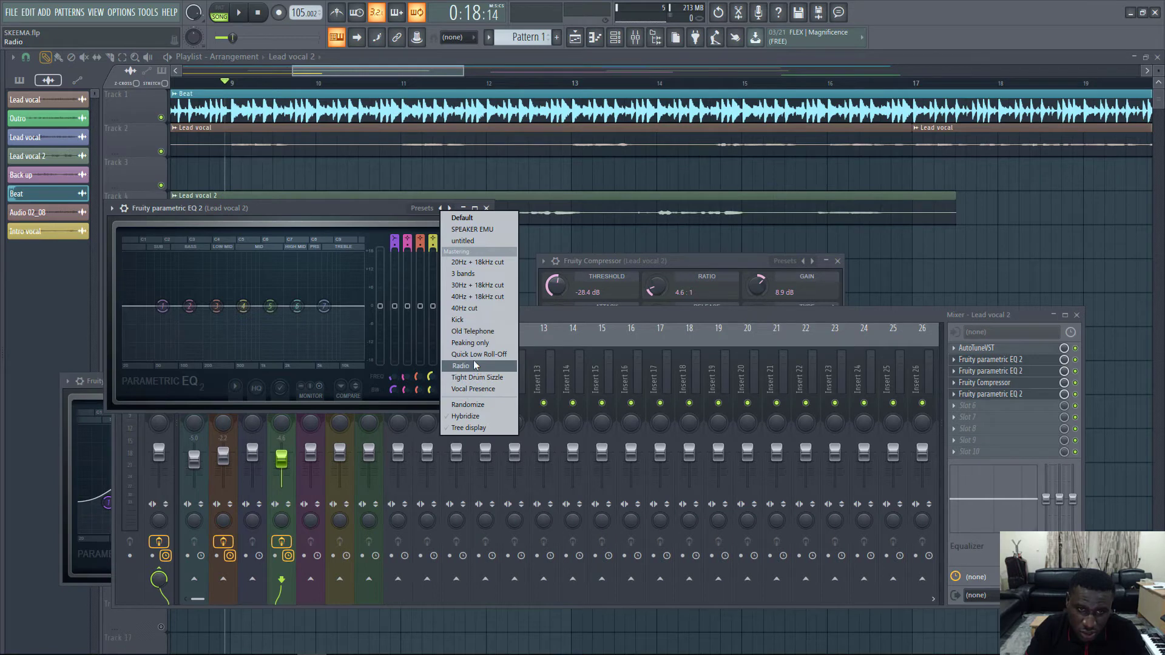
click(468, 331)
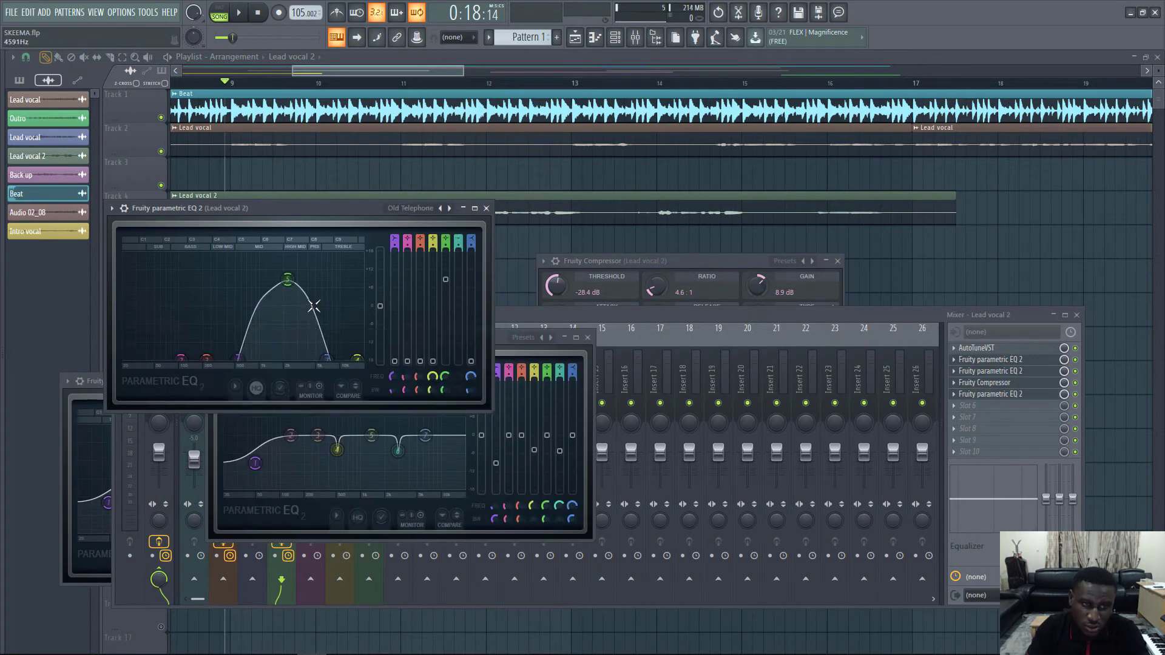
key(space)
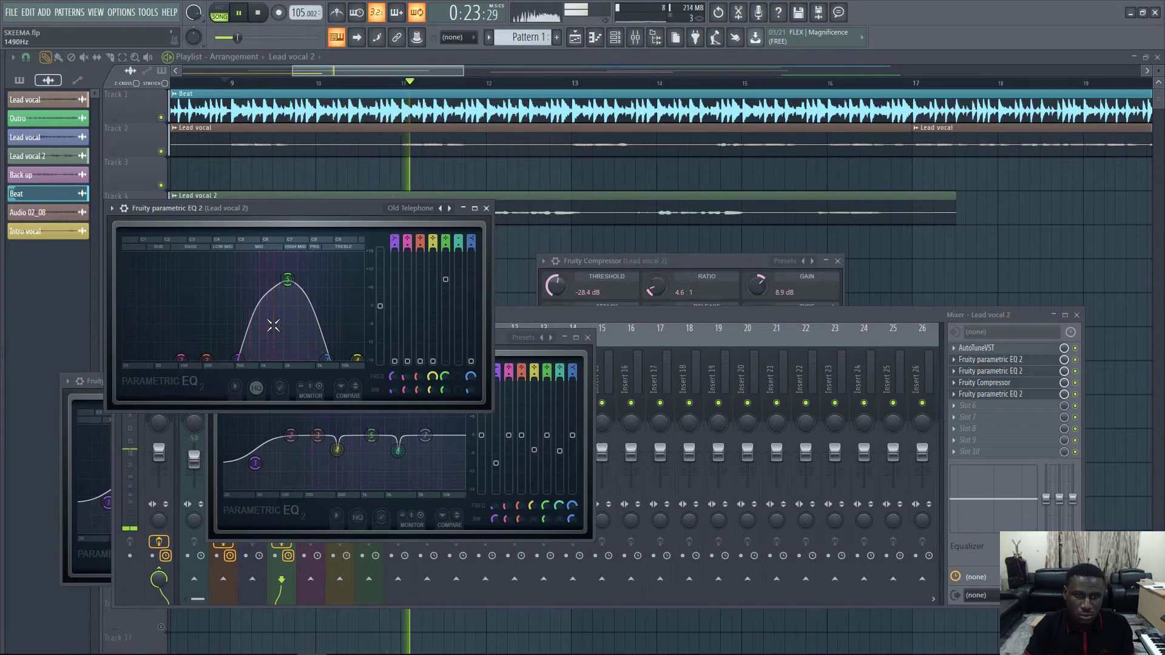
key(space)
Step: Switch the new equalizer to the Radio preset and audition it with the mix
right_click(441, 210)
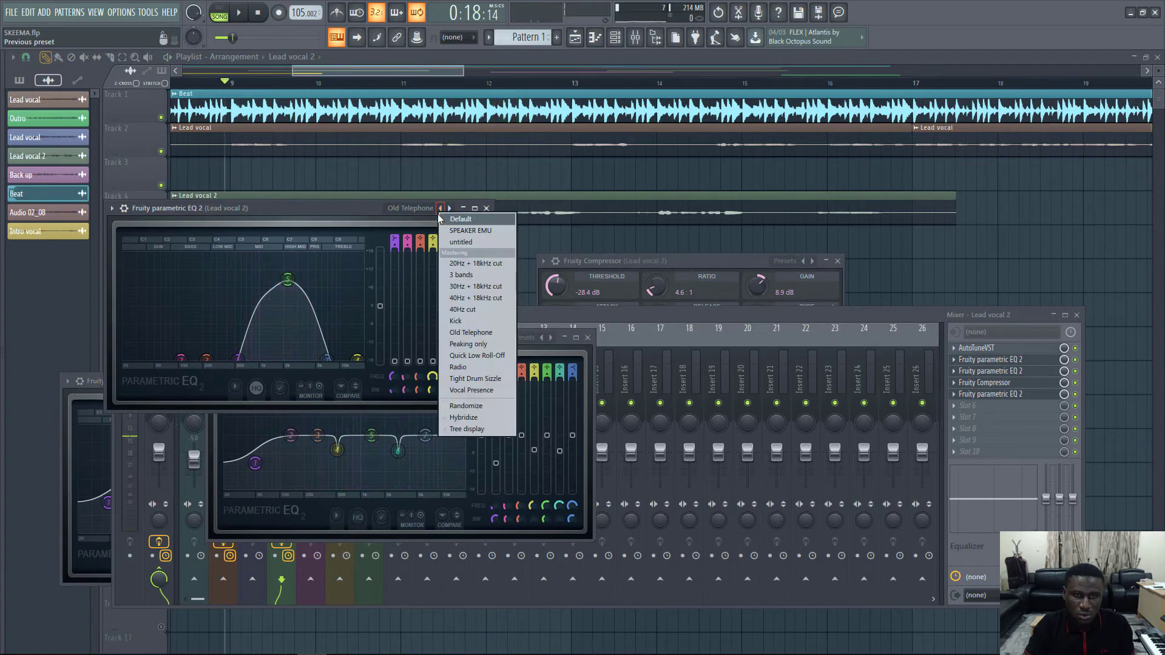
click(475, 366)
key(space)
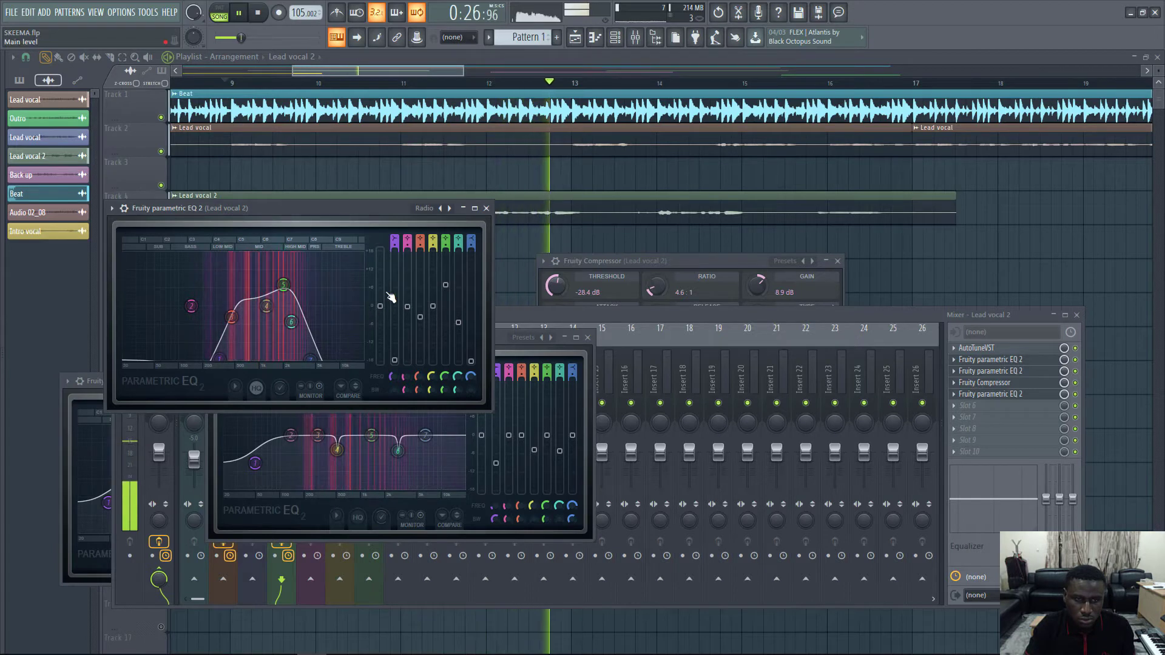
key(space)
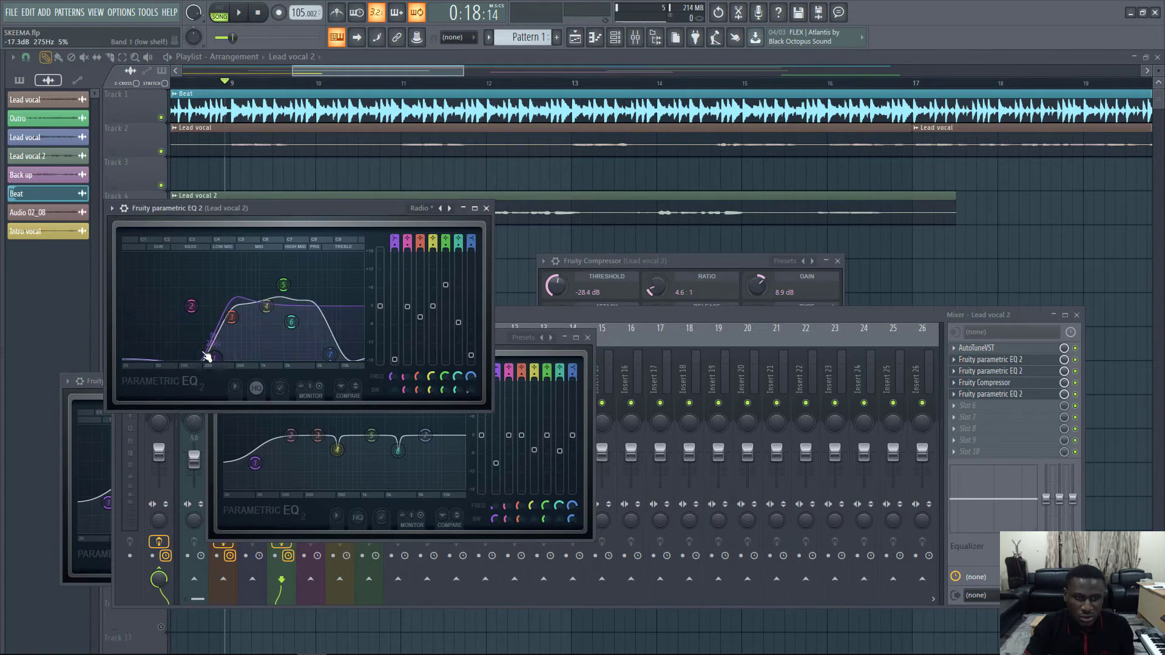
Step: During playback, lower the frequency of the Radio curve's band 7 high shelf and raise the band 5 peak to 8.0 dB
key(space)
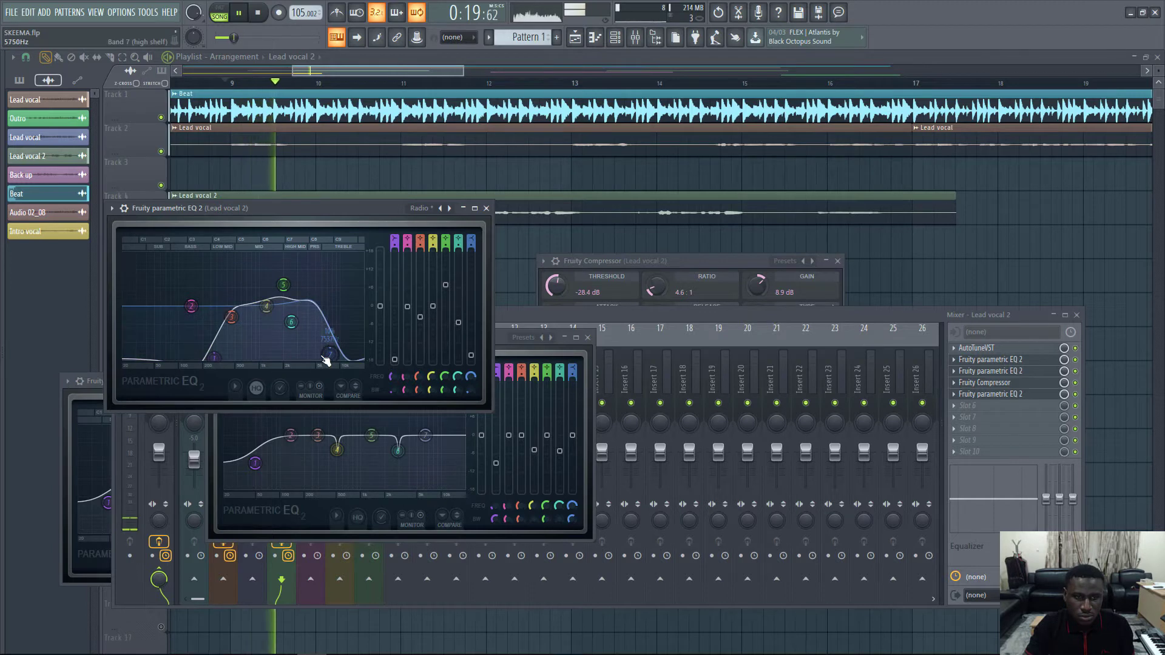
drag(326, 361, 320, 355)
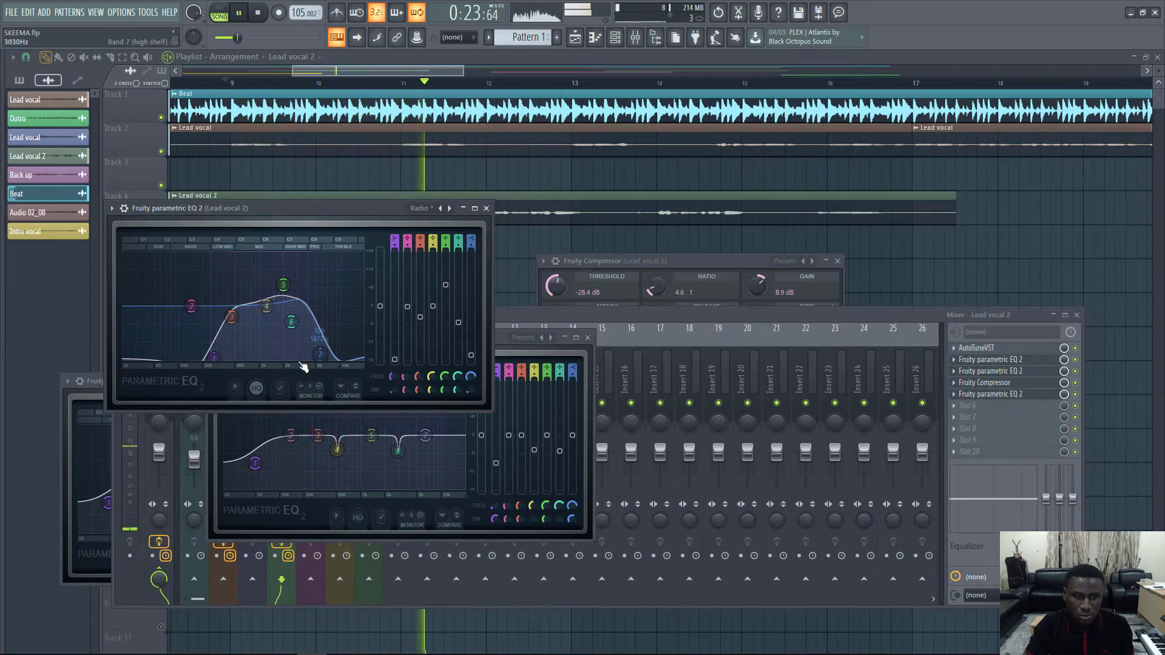
drag(283, 284, 284, 282)
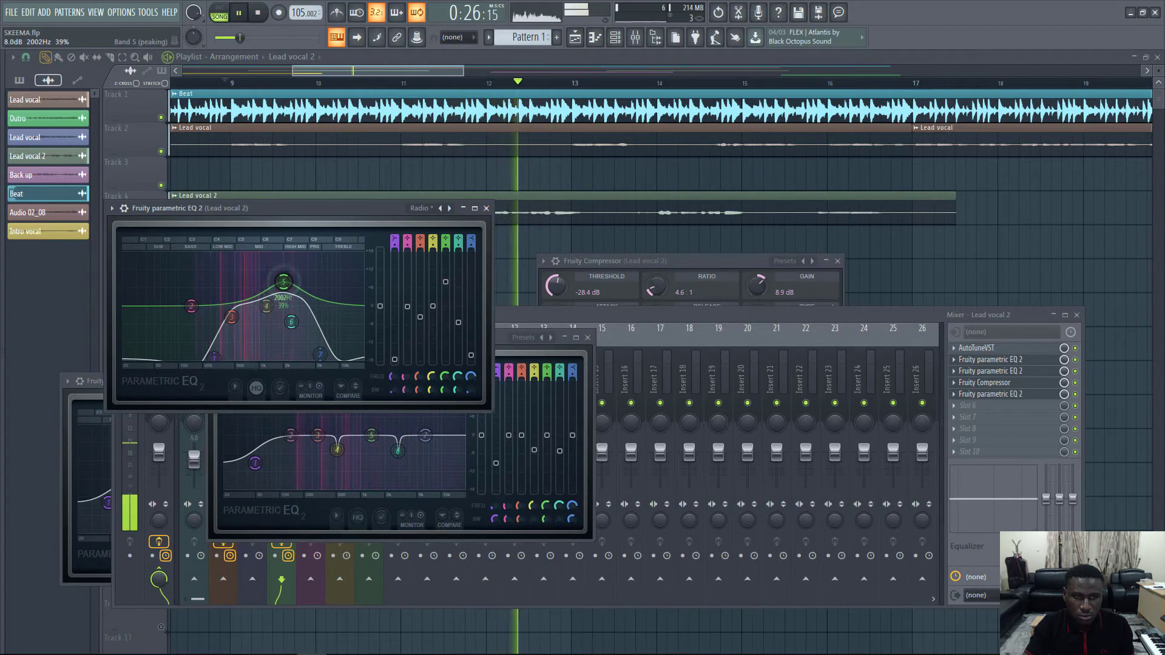
Step: Close the open equalizer and compressor windows of Lead vocal 2 and stop playback
click(486, 209)
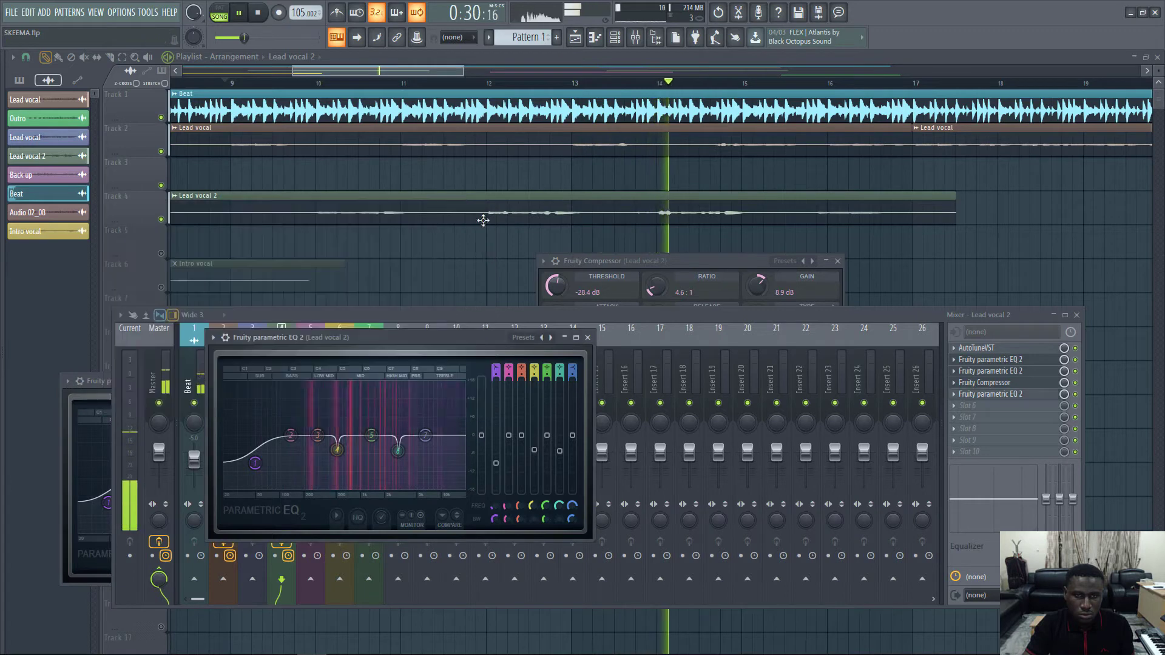
click(588, 338)
key(space)
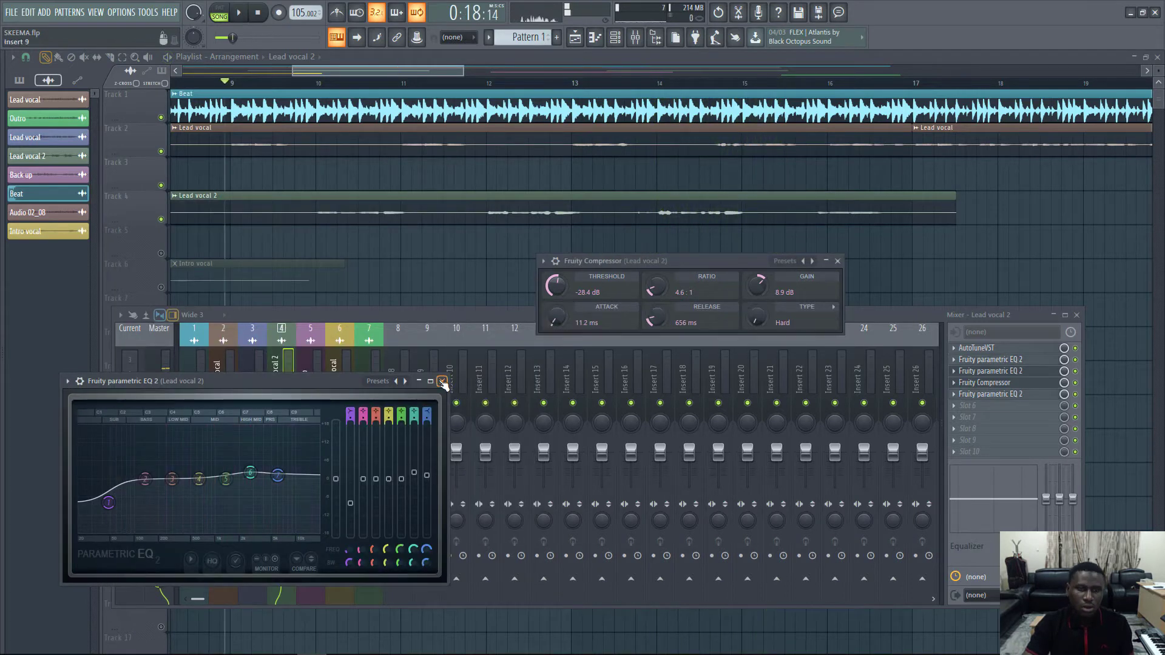
click(442, 381)
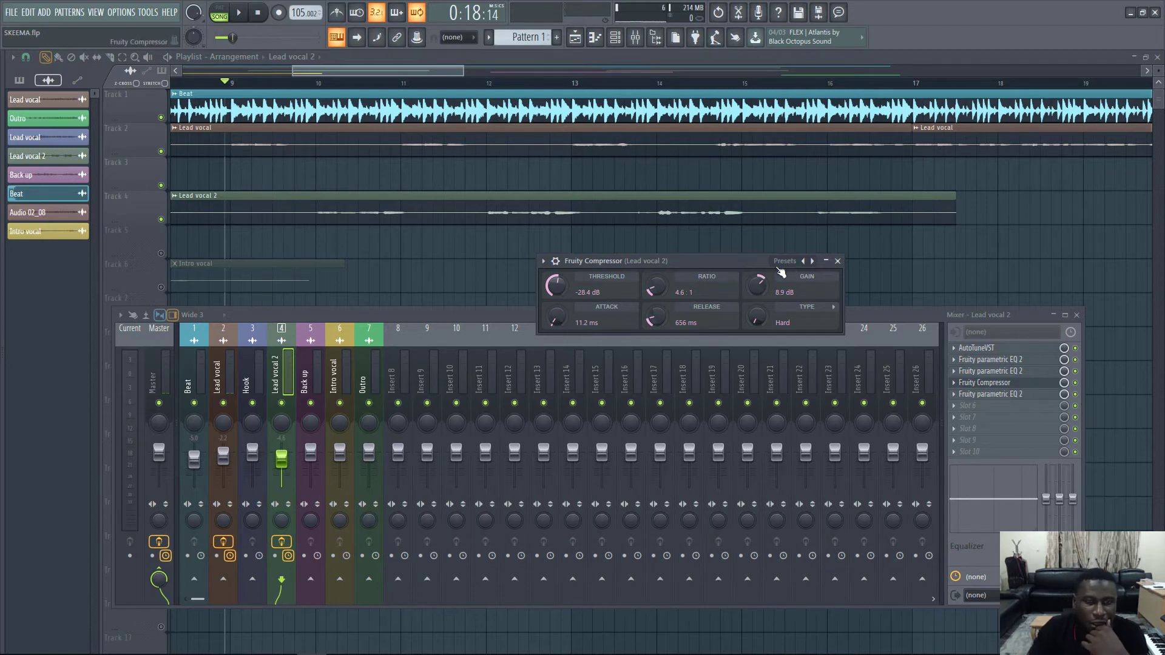
click(838, 261)
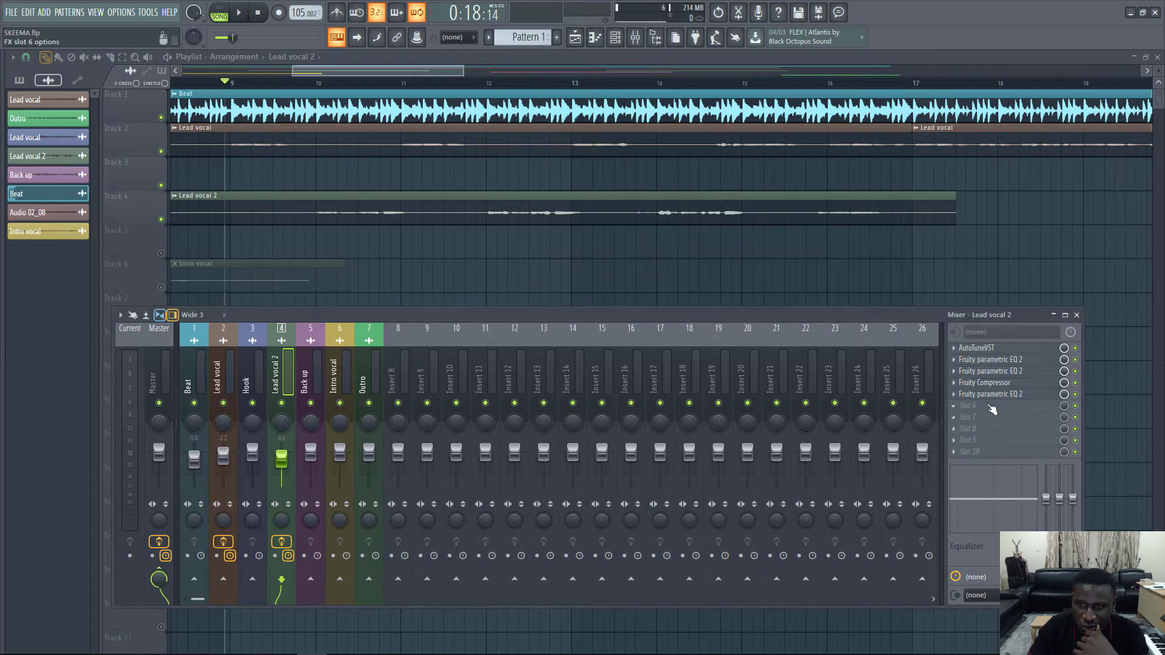
Step: Add Fruity Reeverb in the sixth effect slot of Lead vocal 2
click(960, 406)
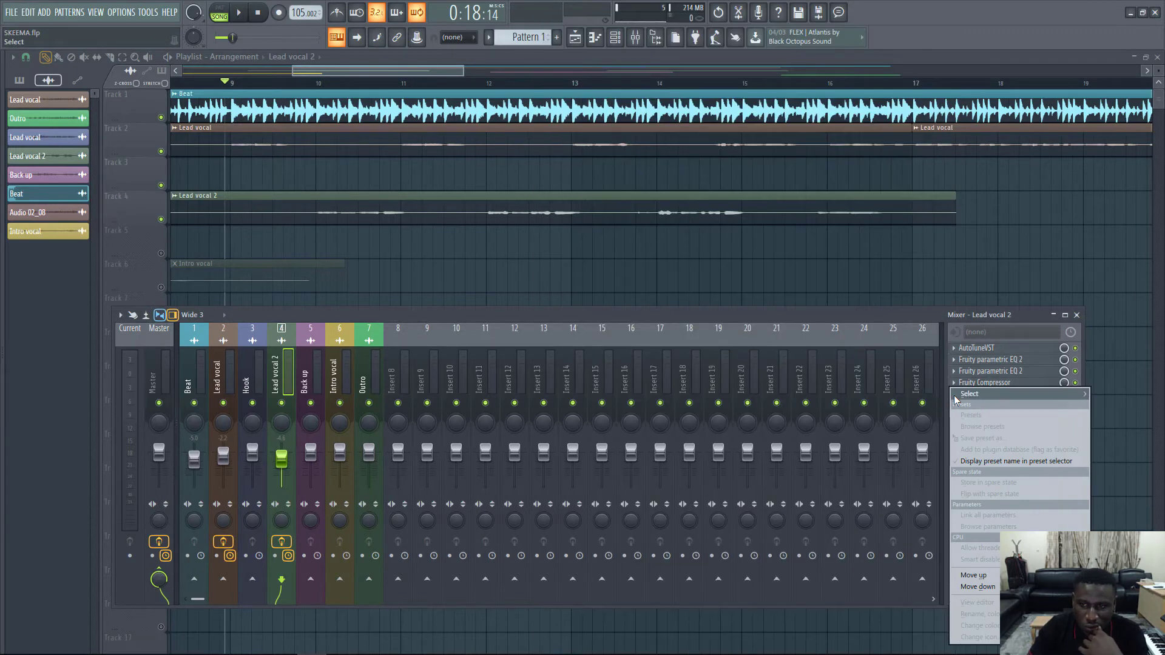
mouse_move(954, 395)
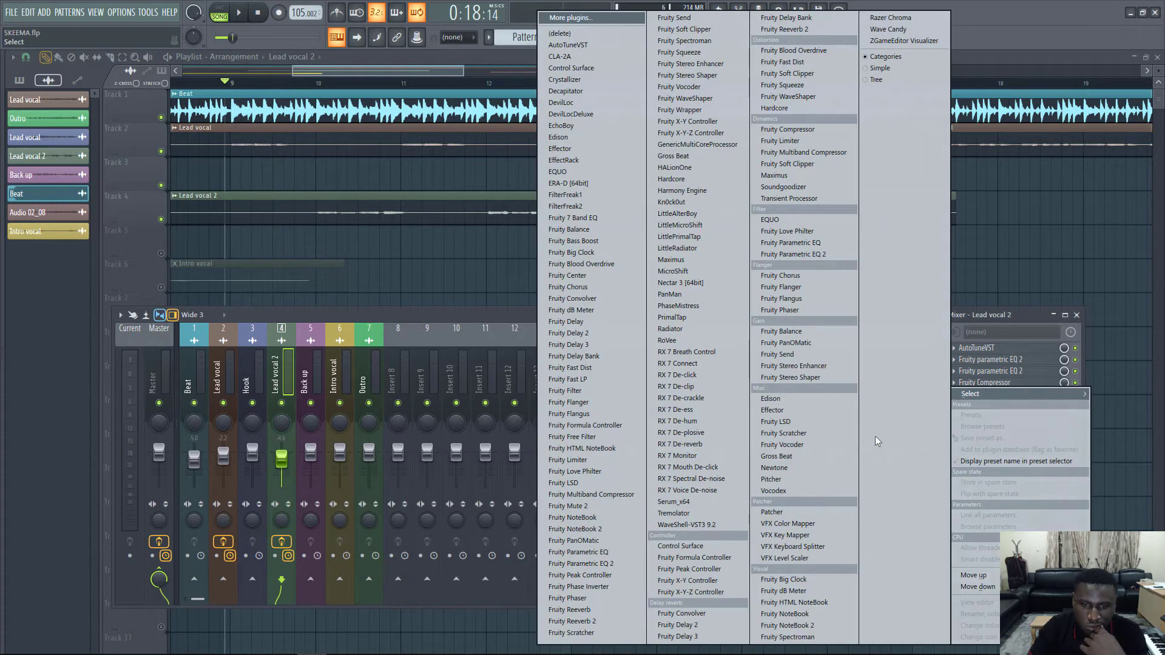
click(625, 609)
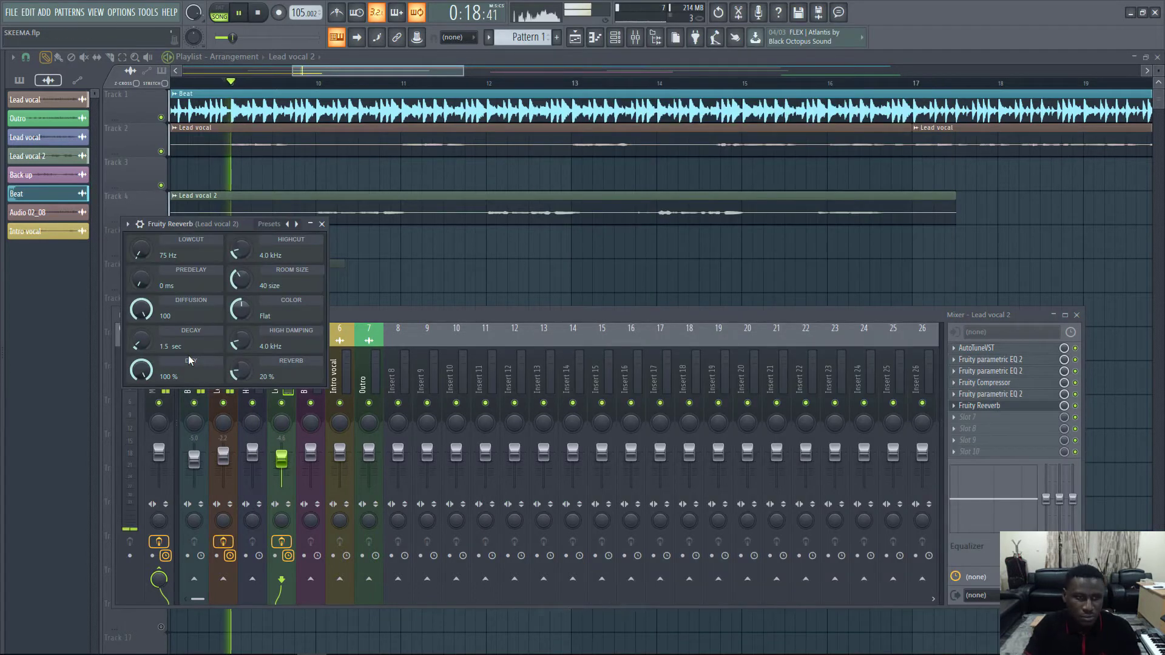
Step: Set the reverb's decay to 2.2 sec and its room size to 100 while listening to the mix
drag(142, 341, 141, 332)
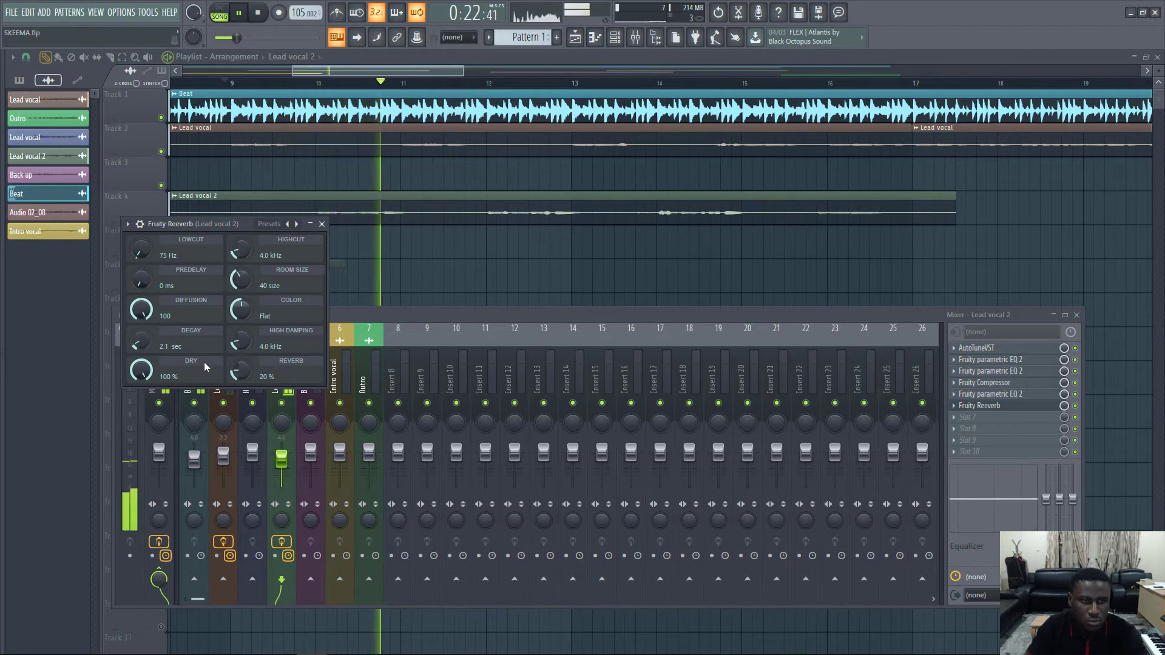
click(244, 372)
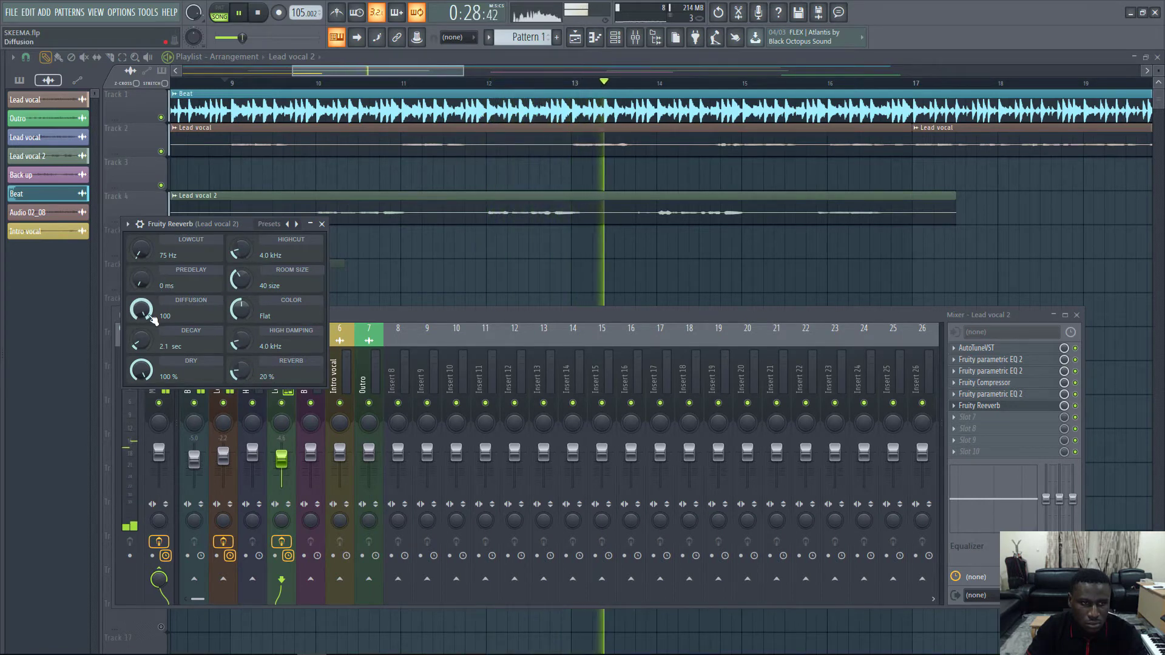
drag(144, 344, 144, 342)
drag(244, 284, 244, 236)
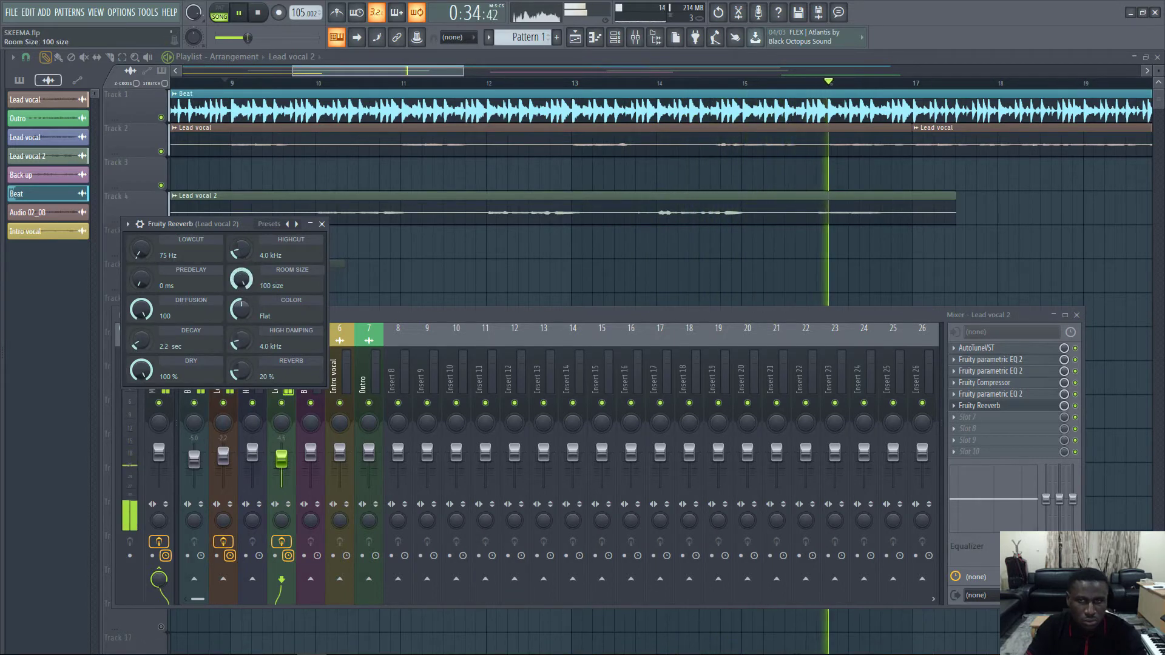
key(space)
Step: Replay the section to judge the reverb and set its low cut to 396 Hz
key(space)
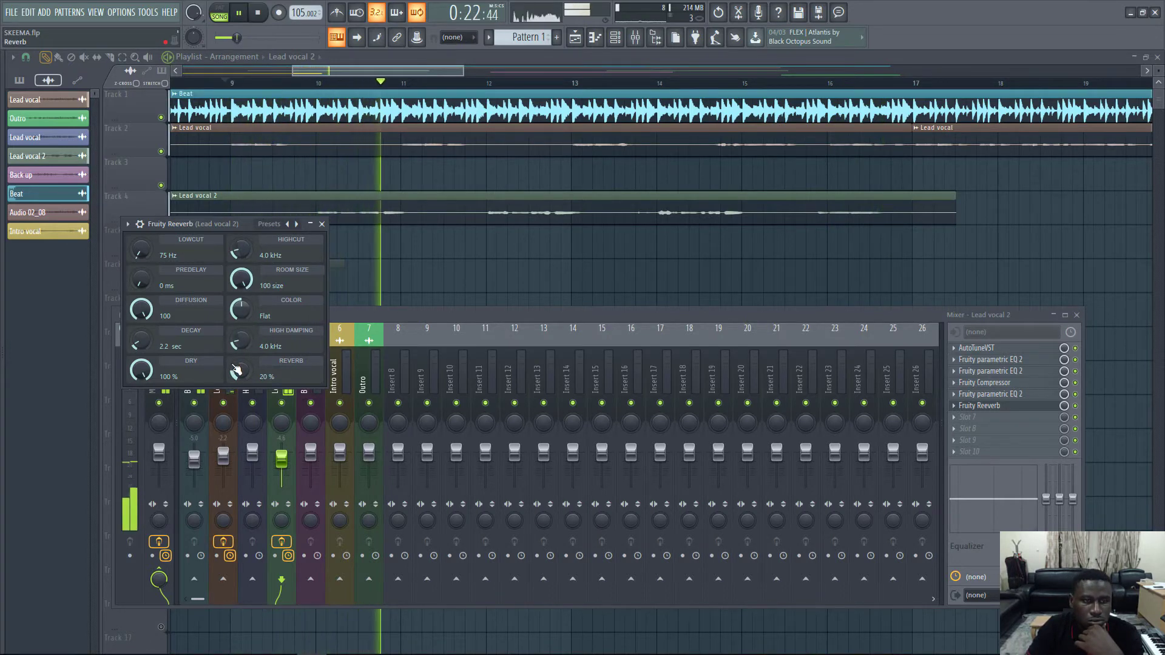
key(space)
key(space)
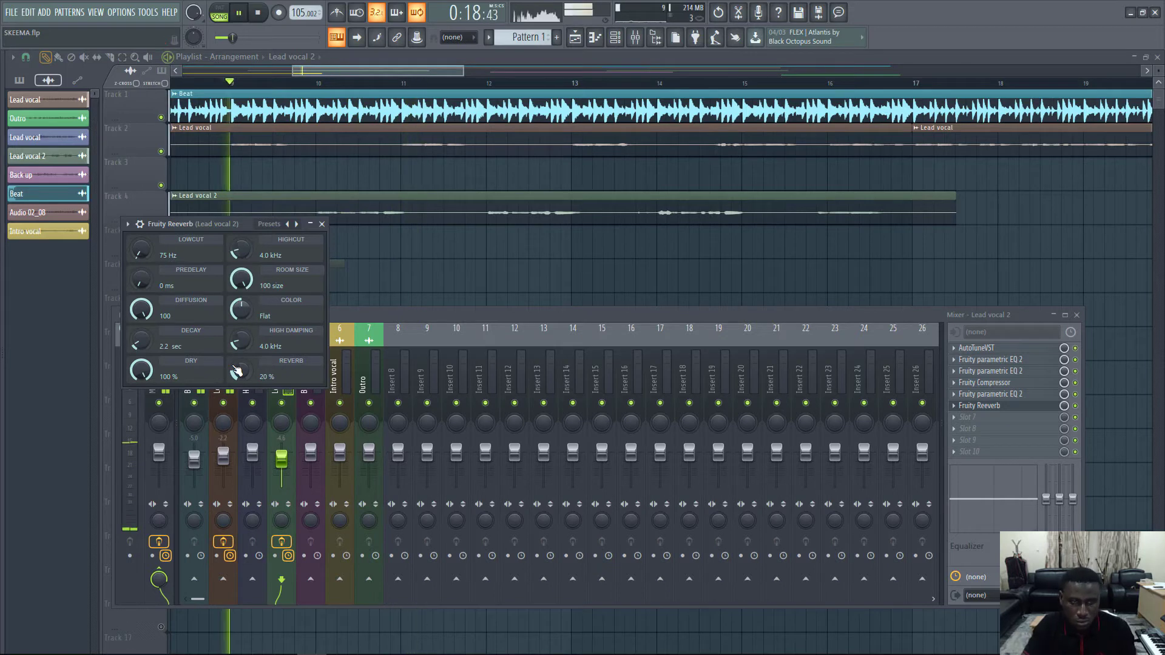
drag(147, 254, 148, 234)
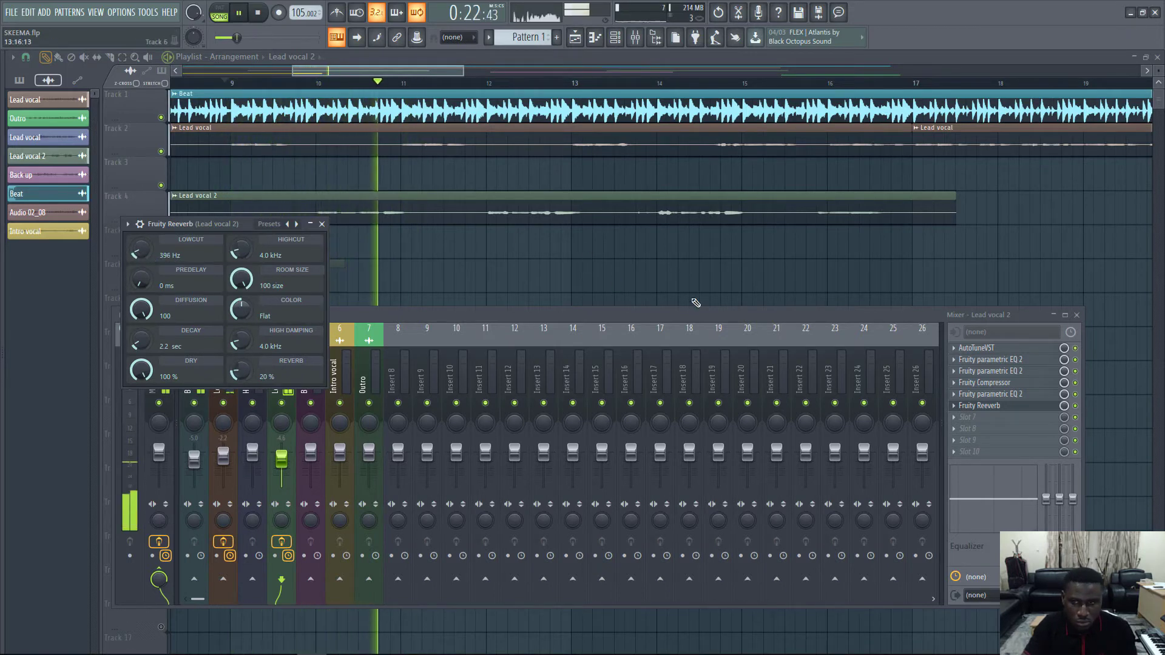
key(space)
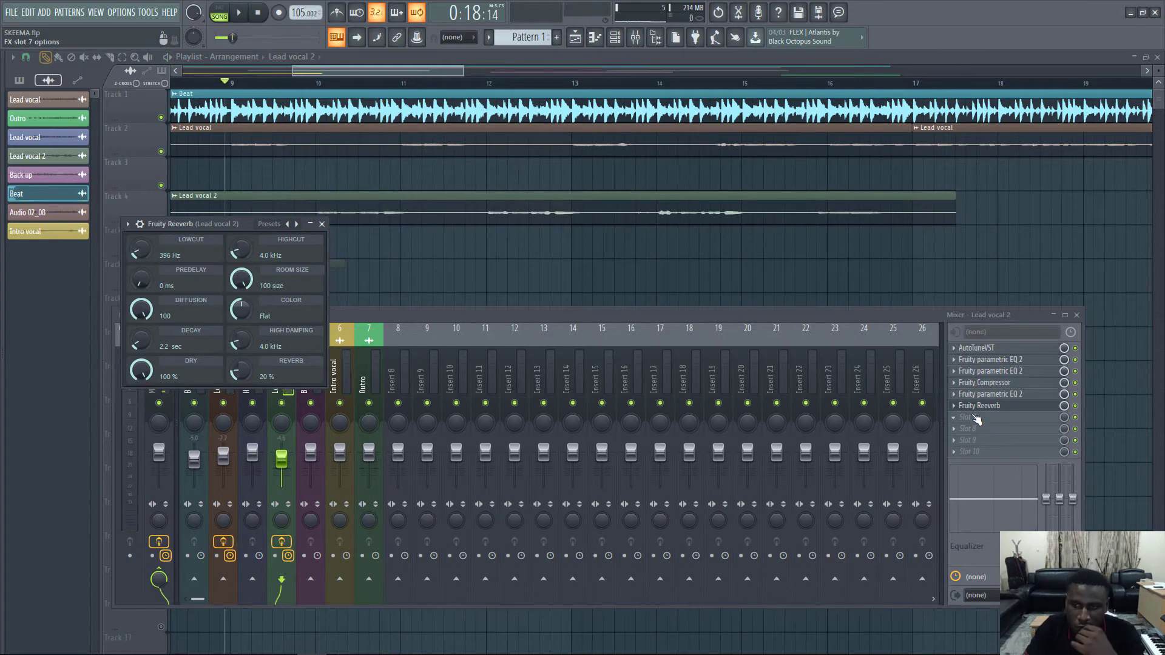
Step: Add Fruity Delay in the seventh effect slot of Lead vocal 2 and move the reverb window clear of the playlist track switches
click(977, 418)
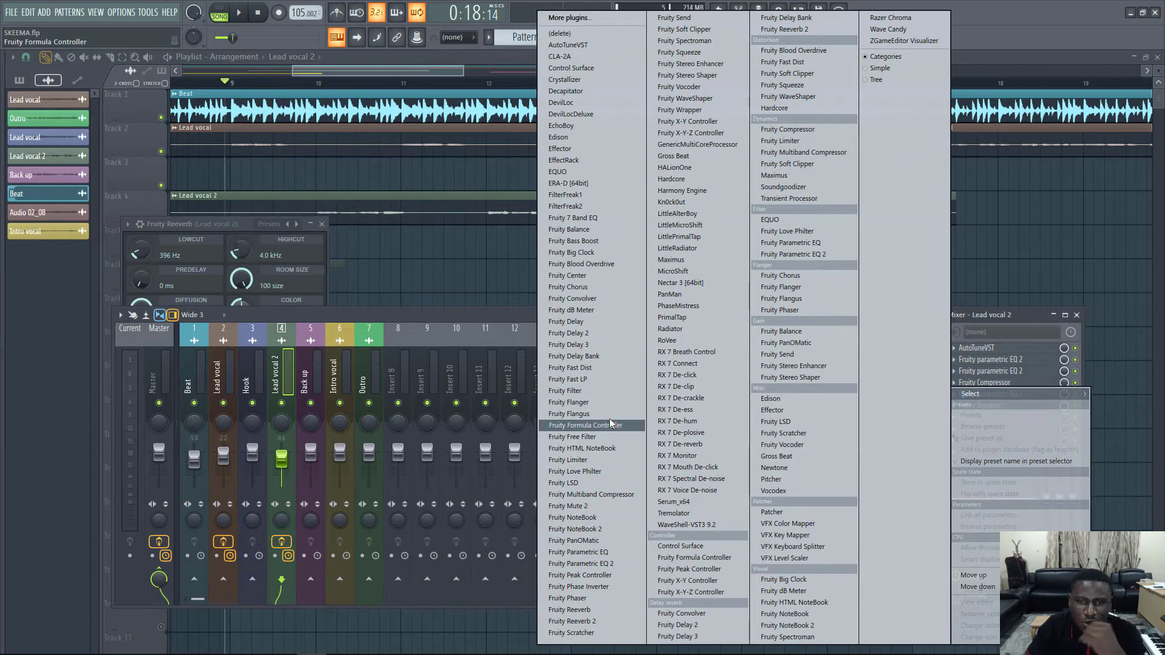
click(602, 323)
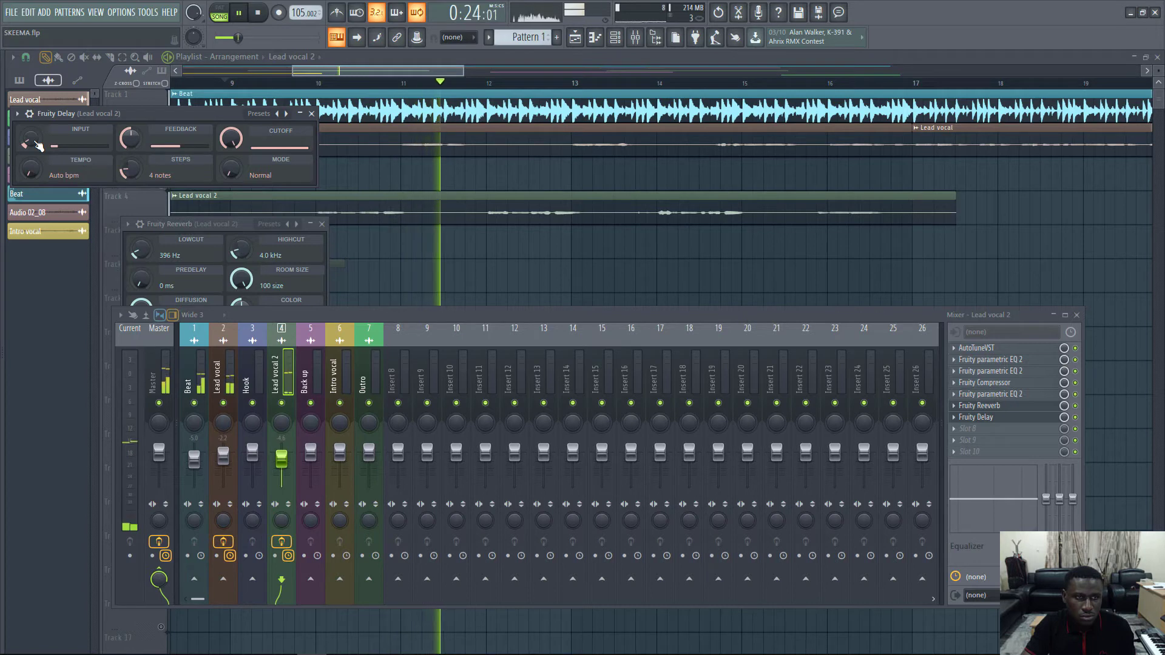
drag(162, 224, 213, 306)
Step: Hide the open plugin and mixer windows and play the Lead vocal 2 playlist track soloed
key(space)
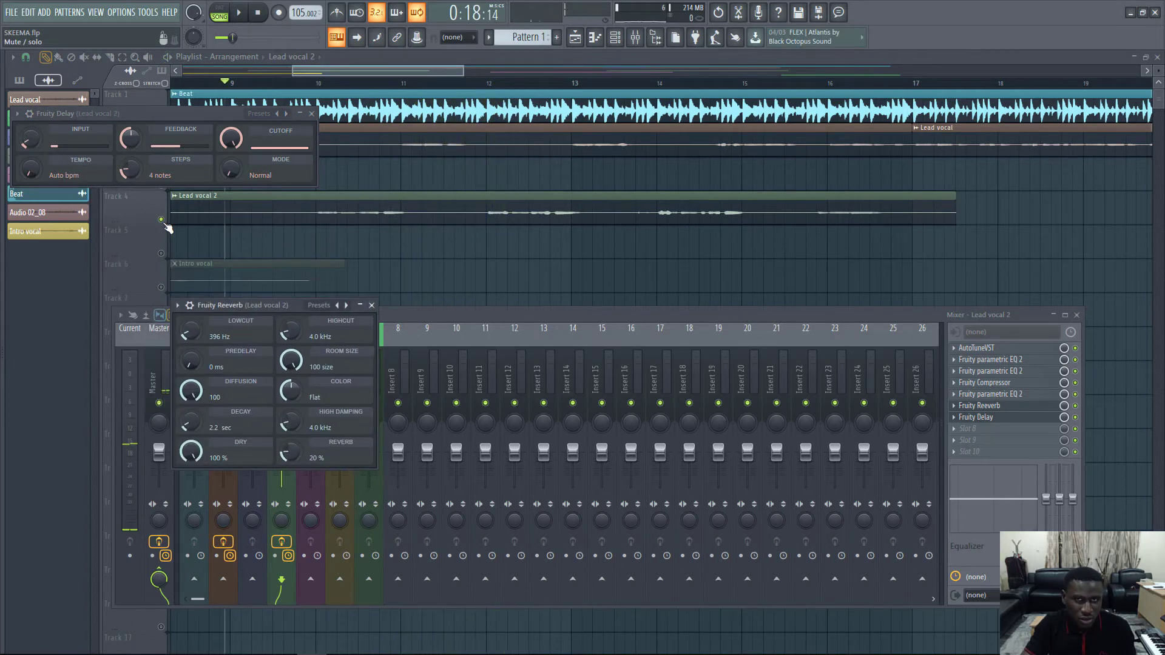
key(F12)
key(space)
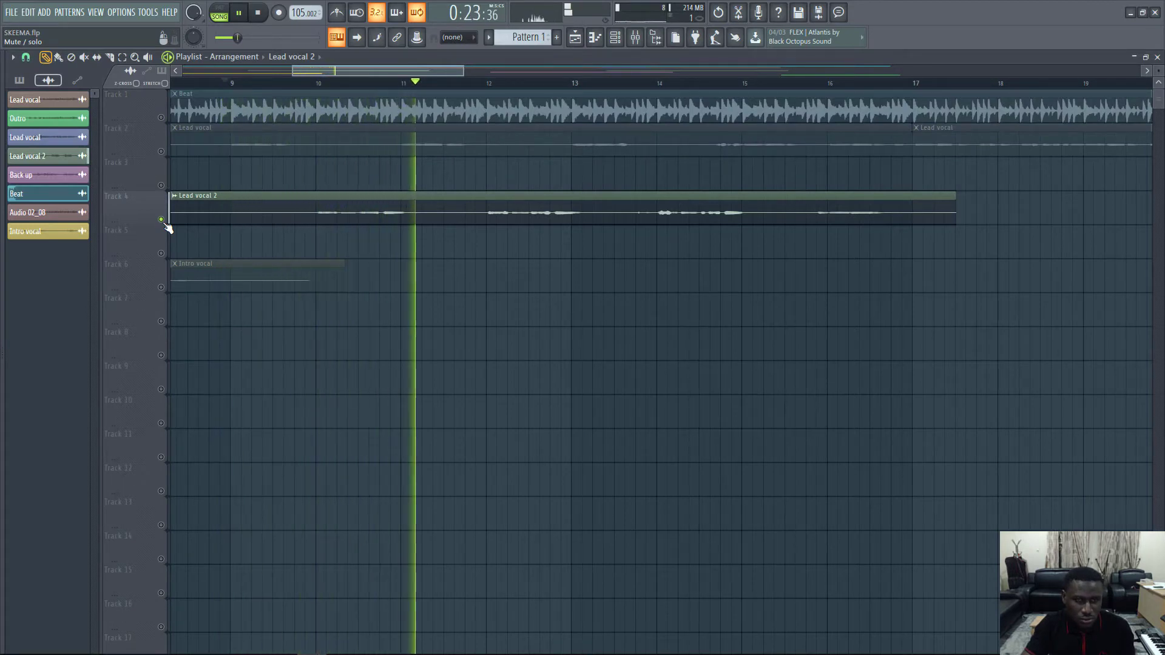
Step: Stop playback, unsolo the Lead vocal 2 playlist track and place the mixer below the vocal clips
key(space)
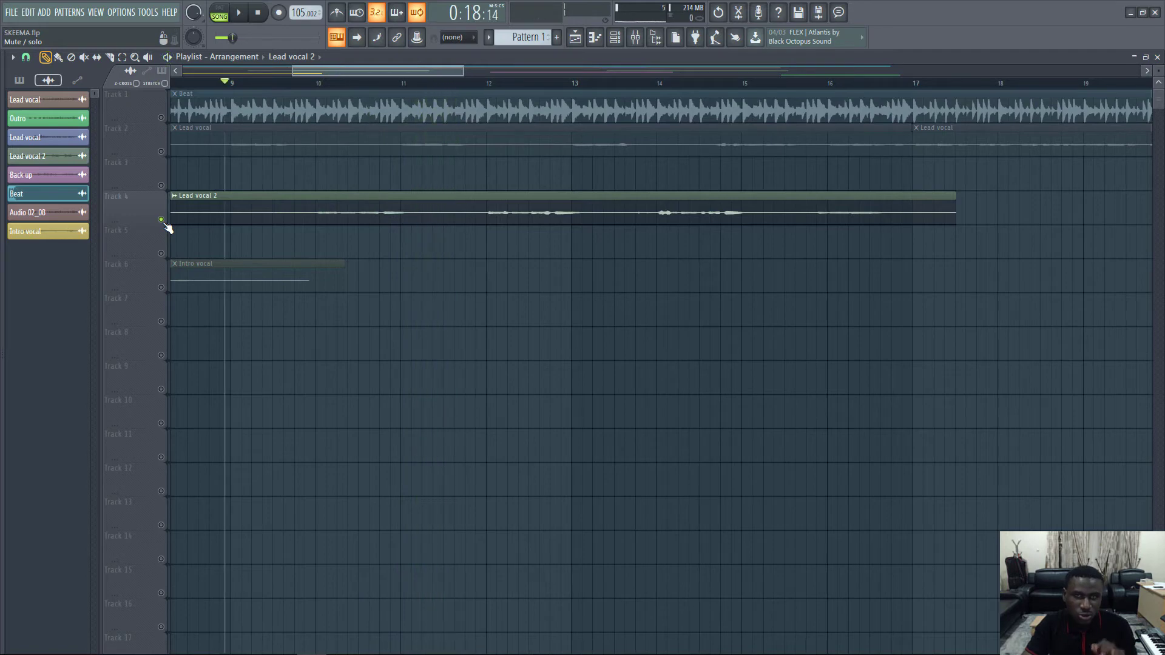
right_click(162, 221)
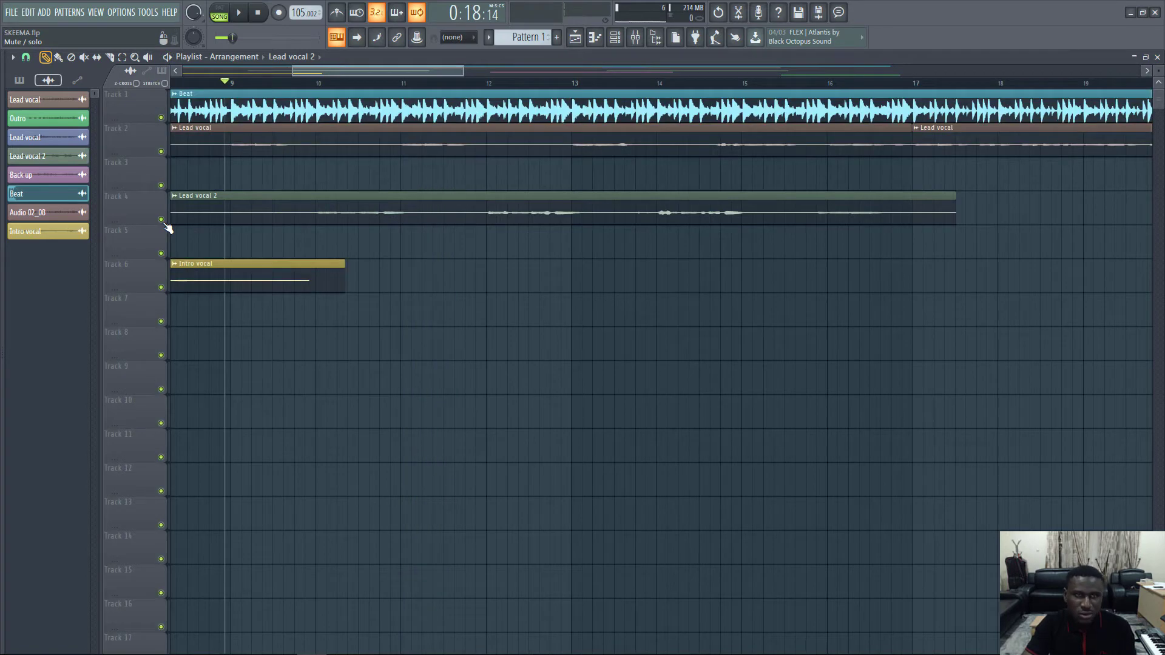
click(635, 38)
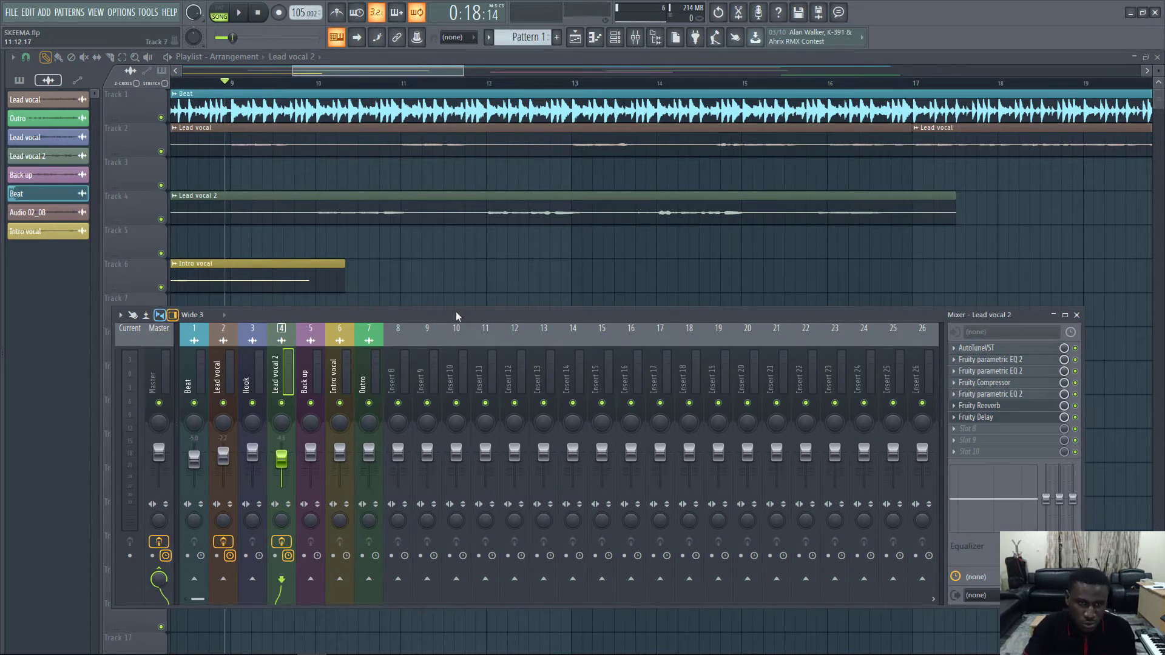
mouse_move(446, 321)
mouse_down()
mouse_move(458, 296)
mouse_move(483, 375)
mouse_move(451, 325)
mouse_up()
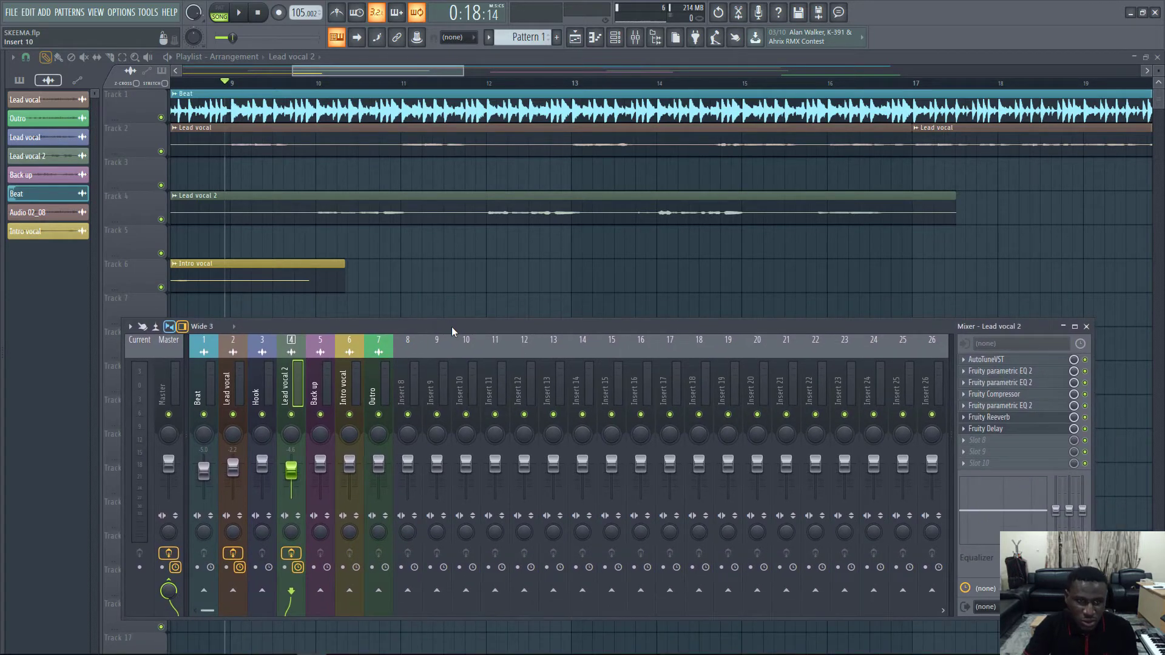
Step: Play the full mix to judge the processed Lead vocal 2 and save the project
key(space)
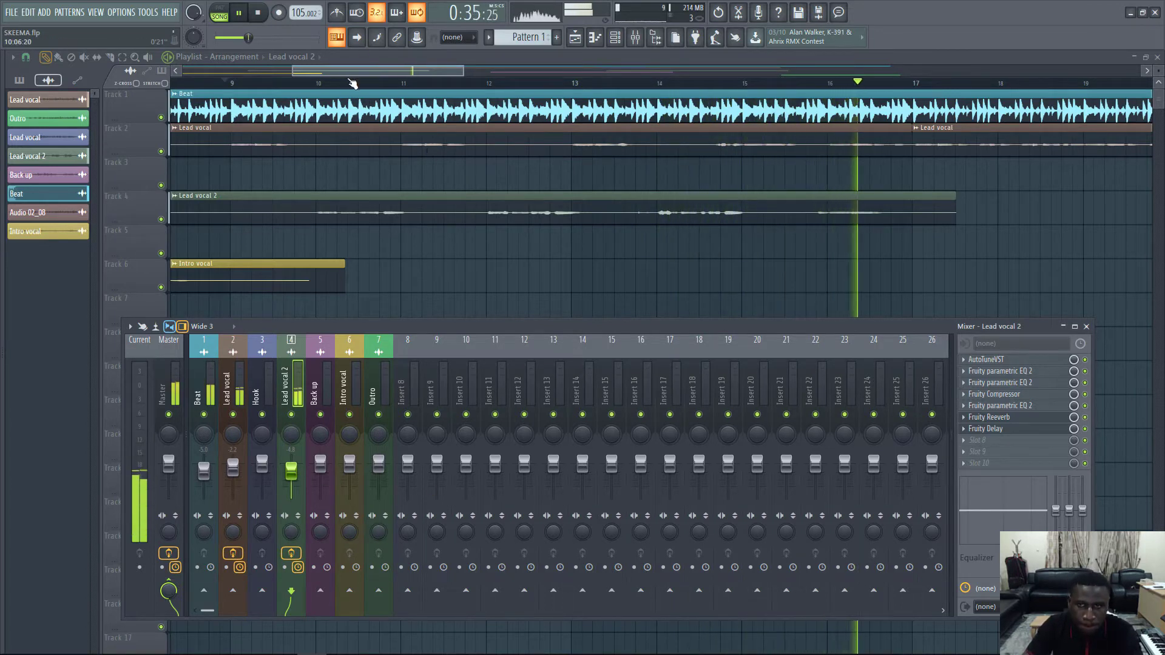
scroll(353, 83, down, 2)
scroll(353, 83, down, 2)
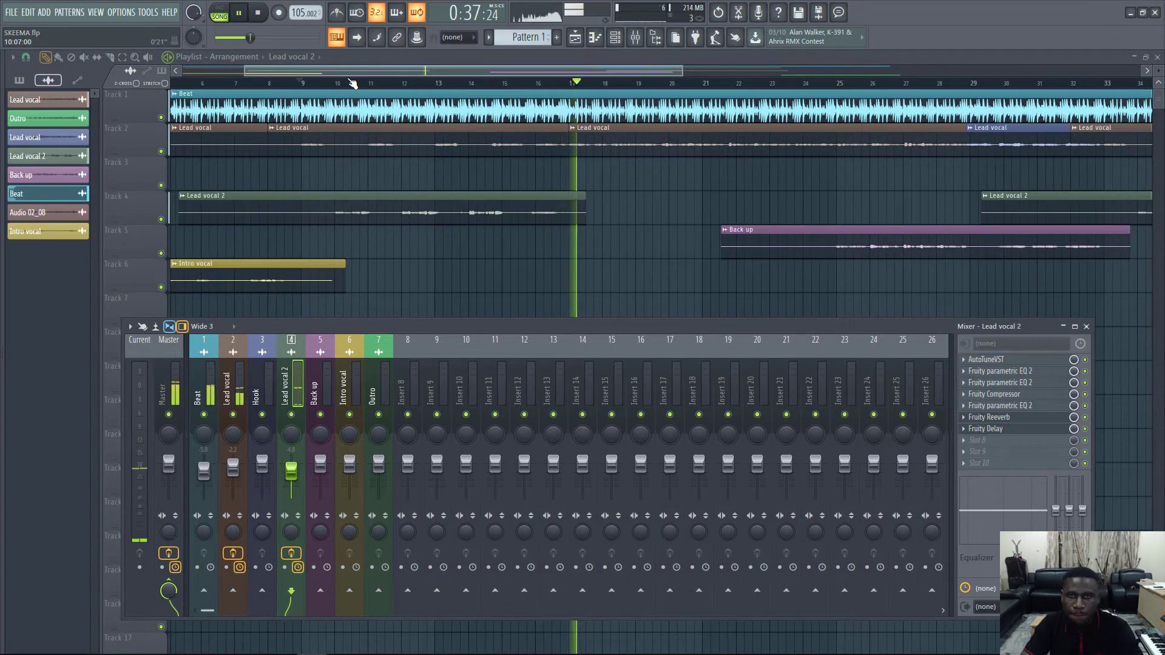
key(ctrl+s)
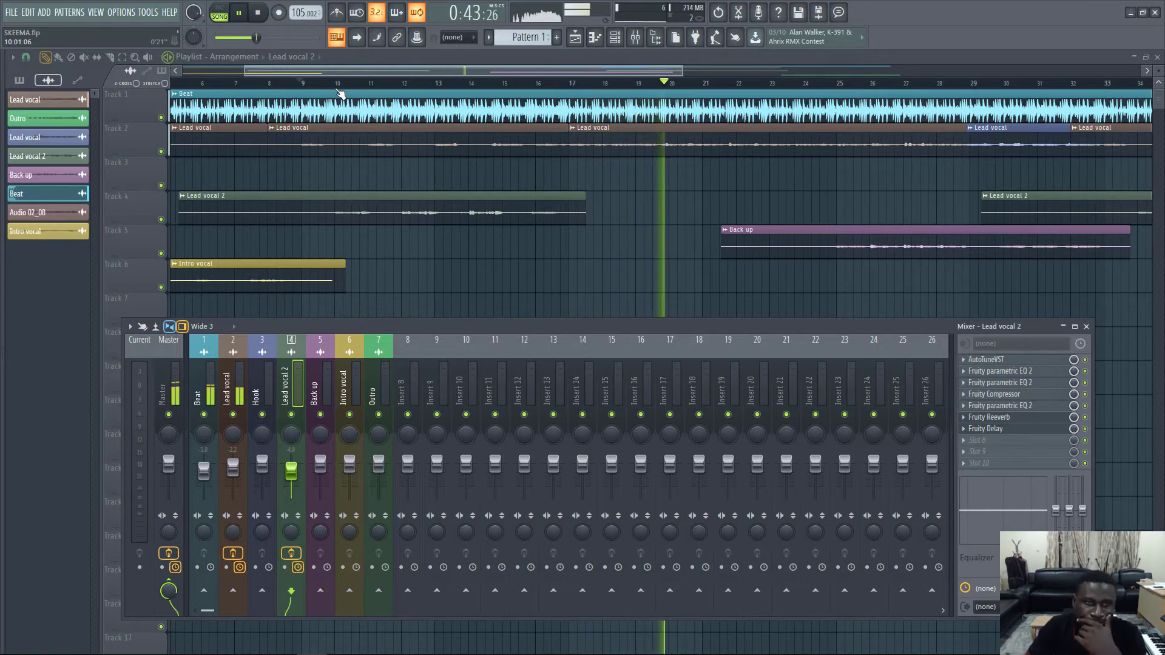
key(space)
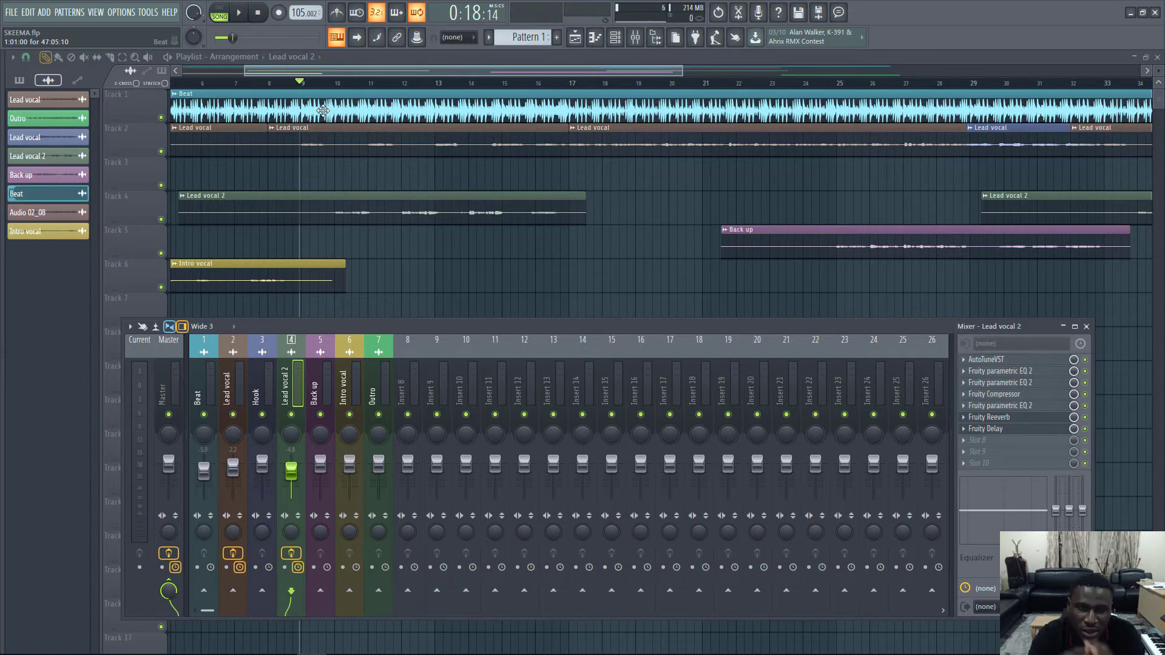
Step: Replay the full mix from bar 9 with the mixer shown to check the vocal balance
click(366, 112)
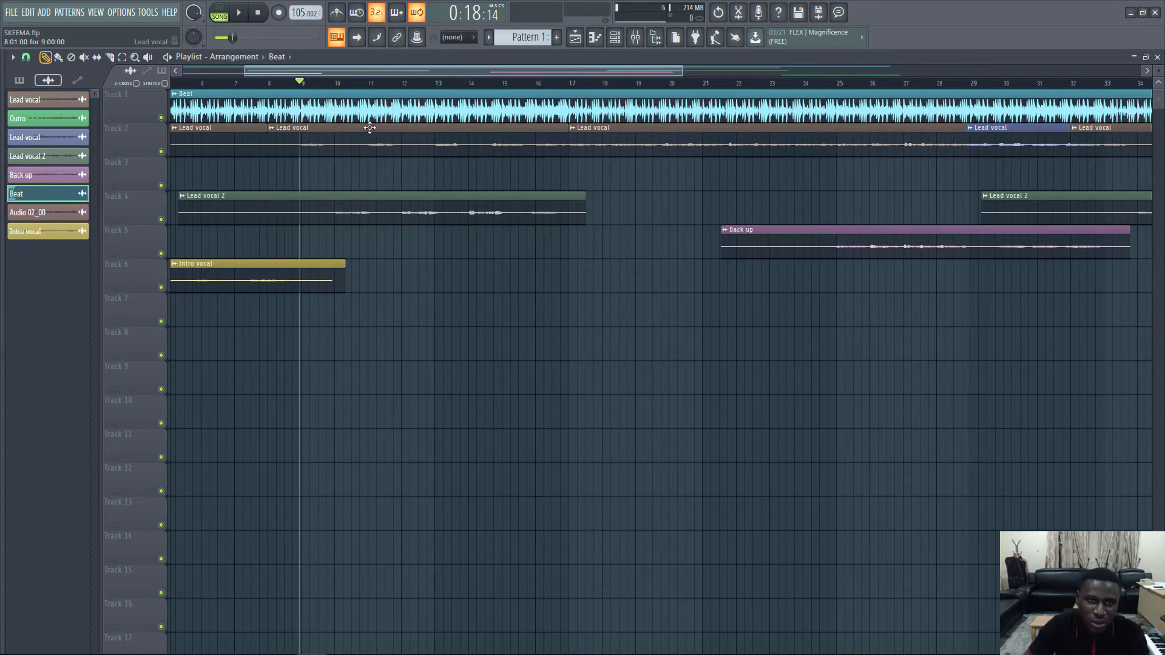
click(647, 45)
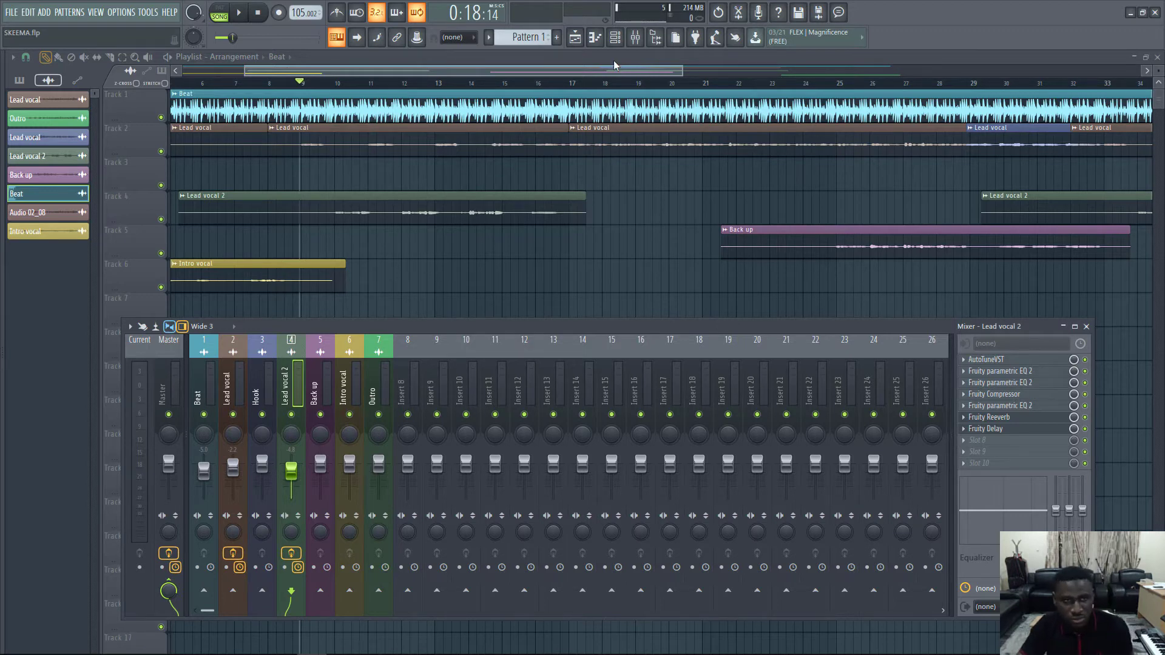
key(space)
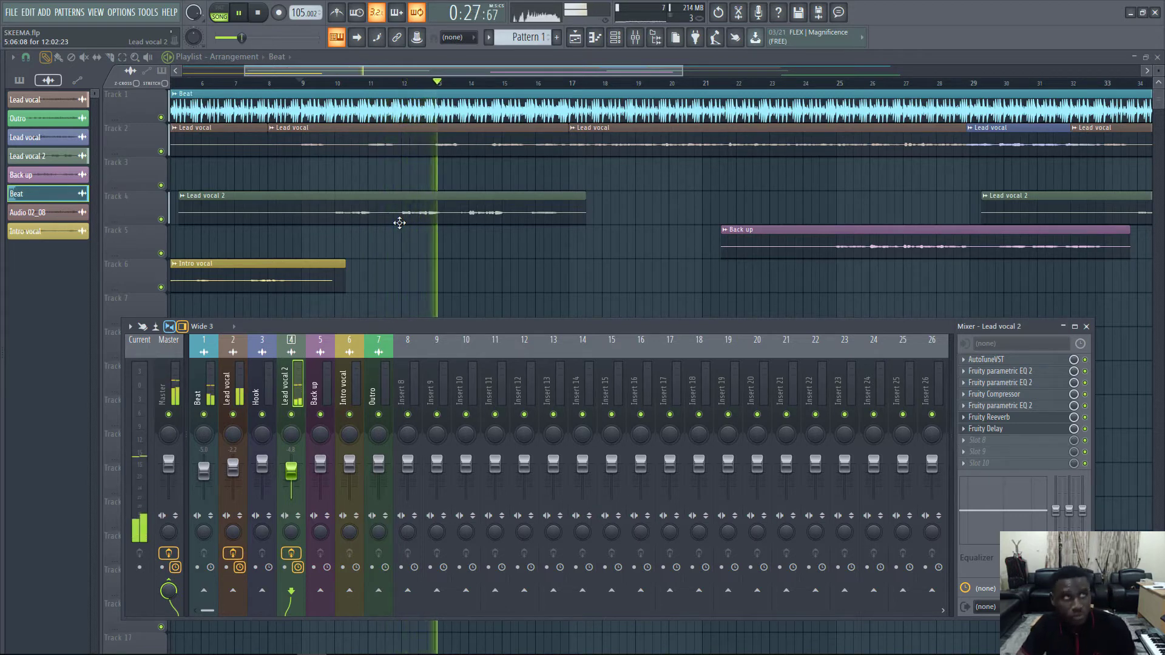
key(space)
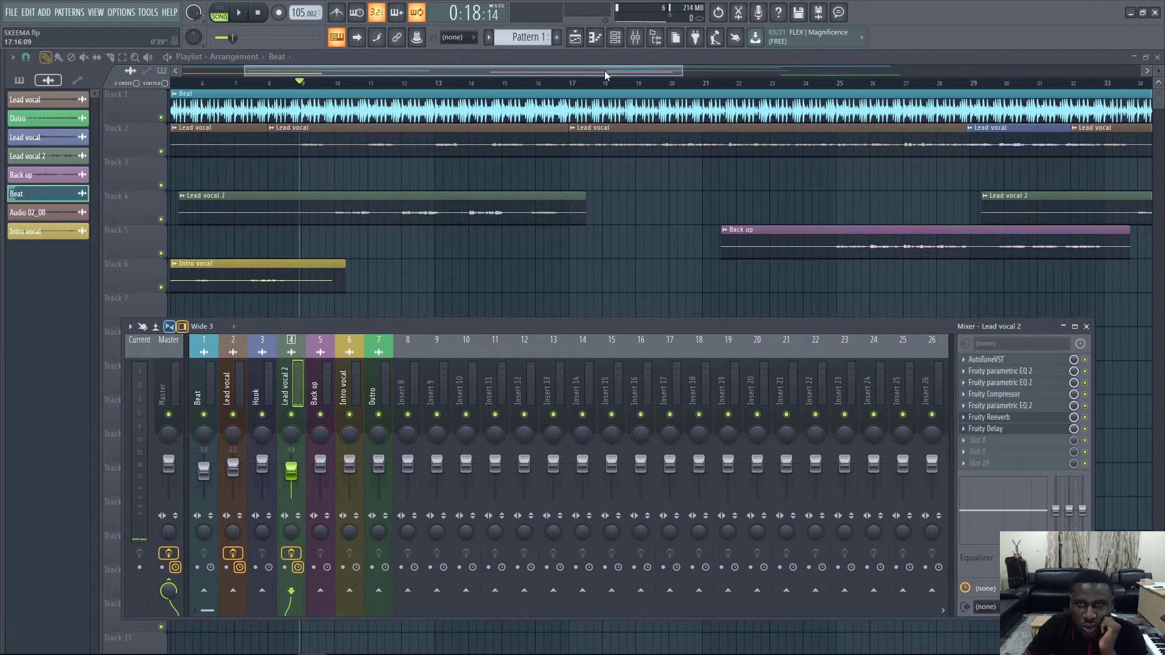
Step: Move the song position to about bar 24 and play the section containing the Back up clip
drag(605, 75, 734, 78)
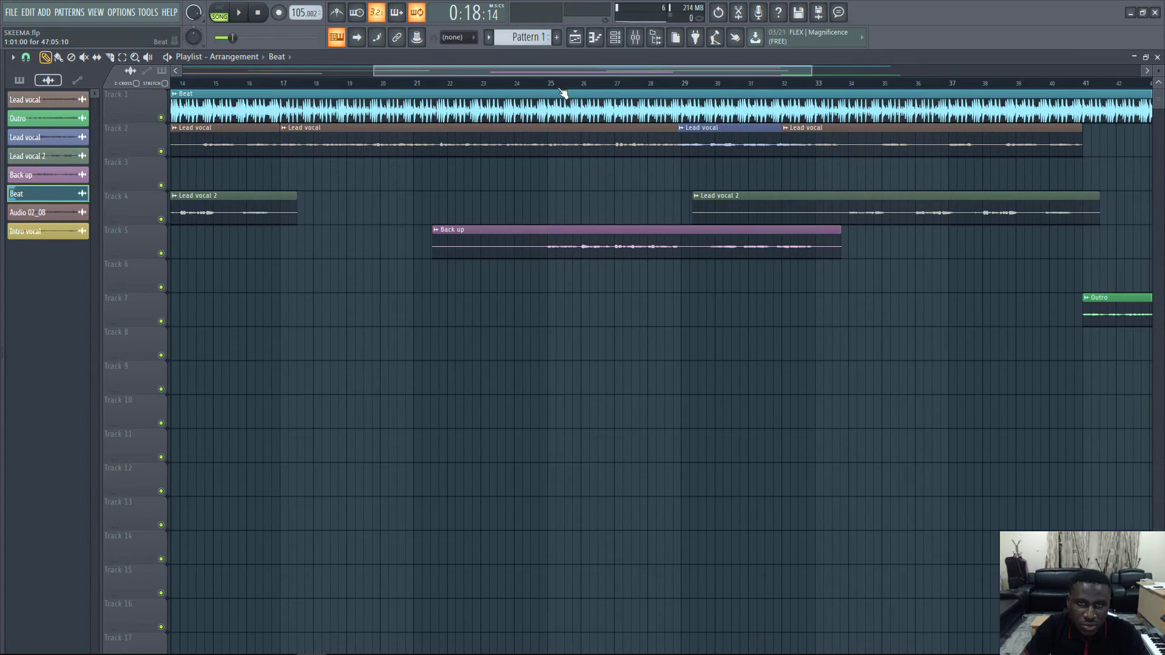
scroll(565, 87, down, 4)
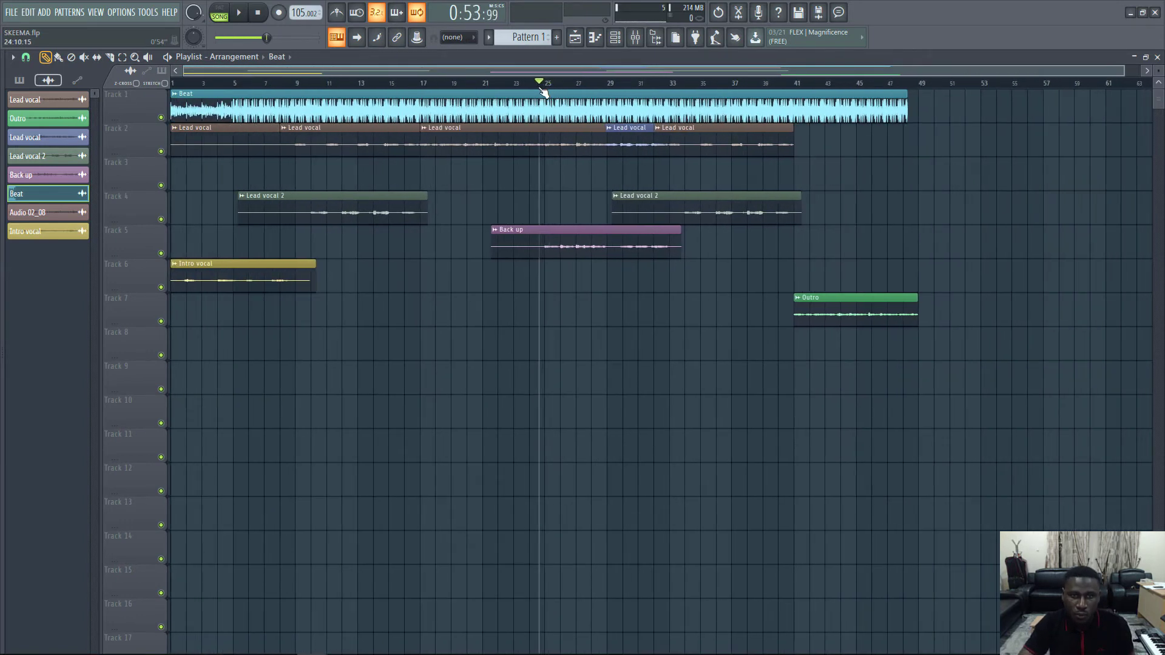
key(space)
scroll(543, 88, up, 2)
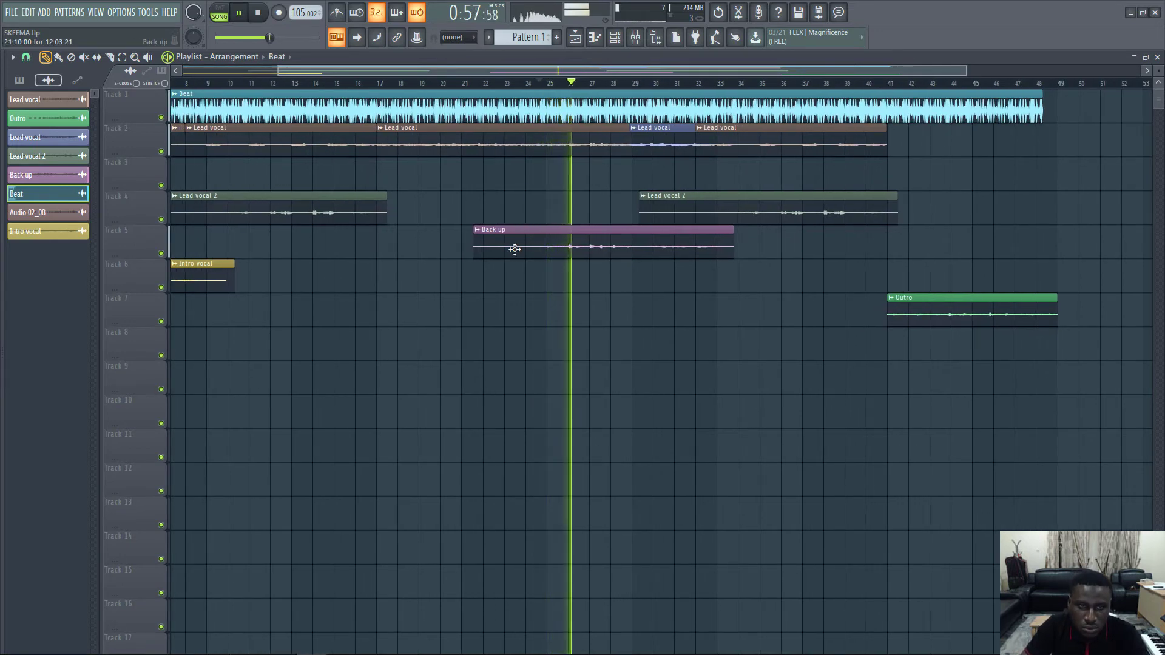
Step: Open the Back up clip's channel settings and show its mixer track, stopping playback
double_click(514, 249)
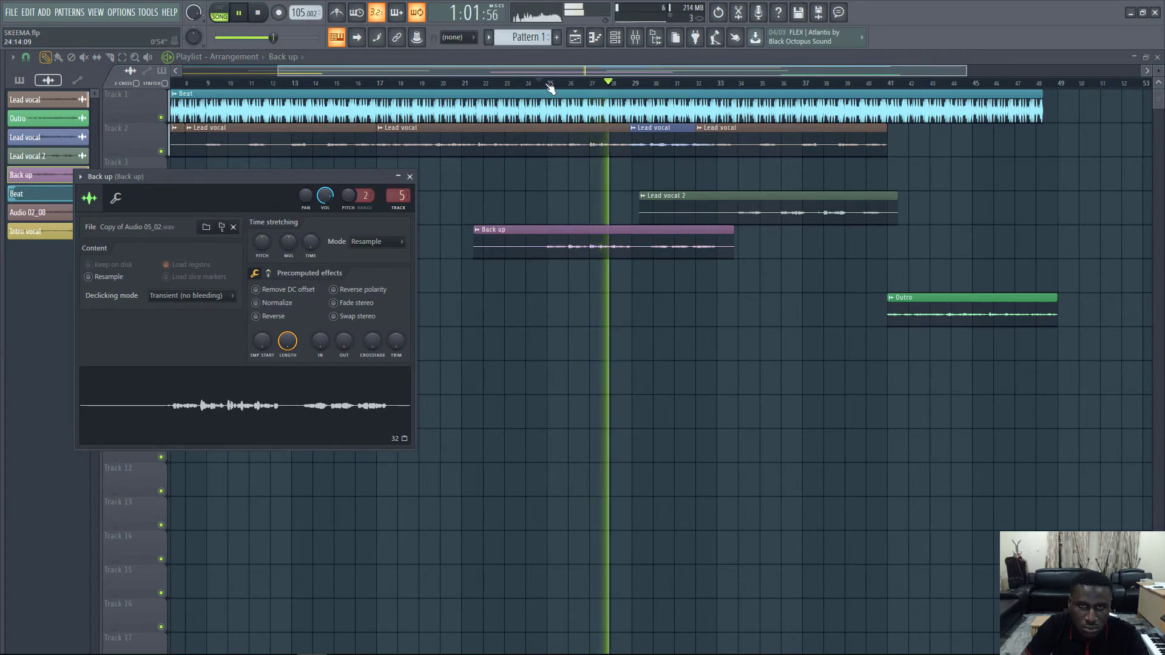
key(F9)
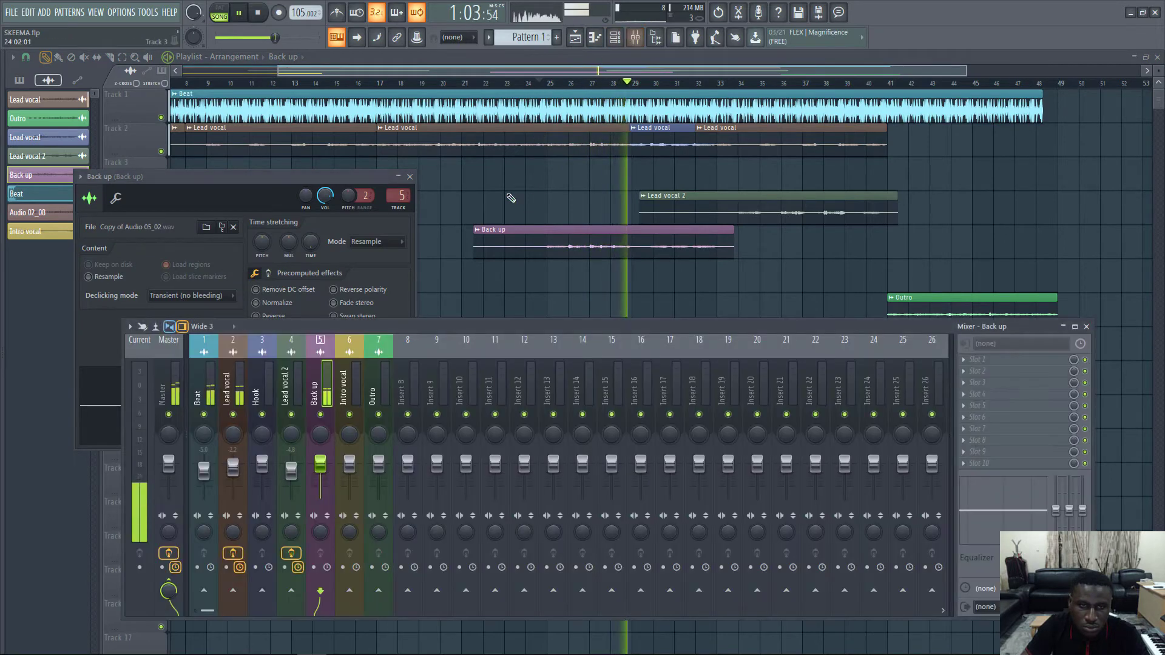
key(space)
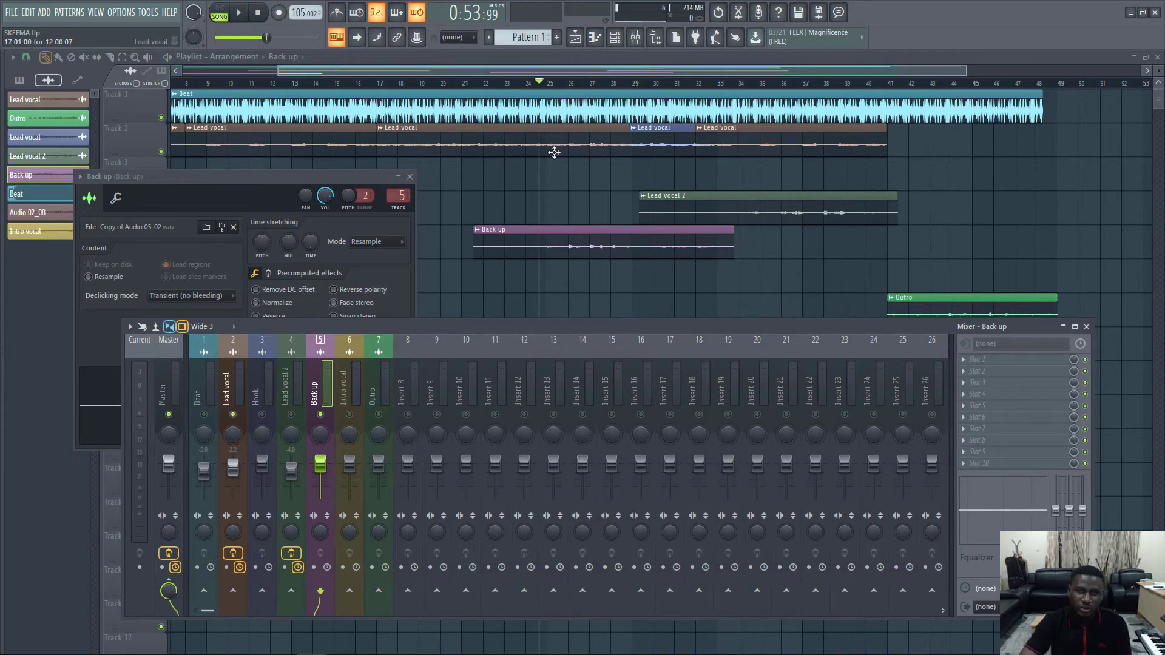
Step: Play the Lead vocal and Back up tracks together and unmute the Beat and Hook mixer tracks
key(space)
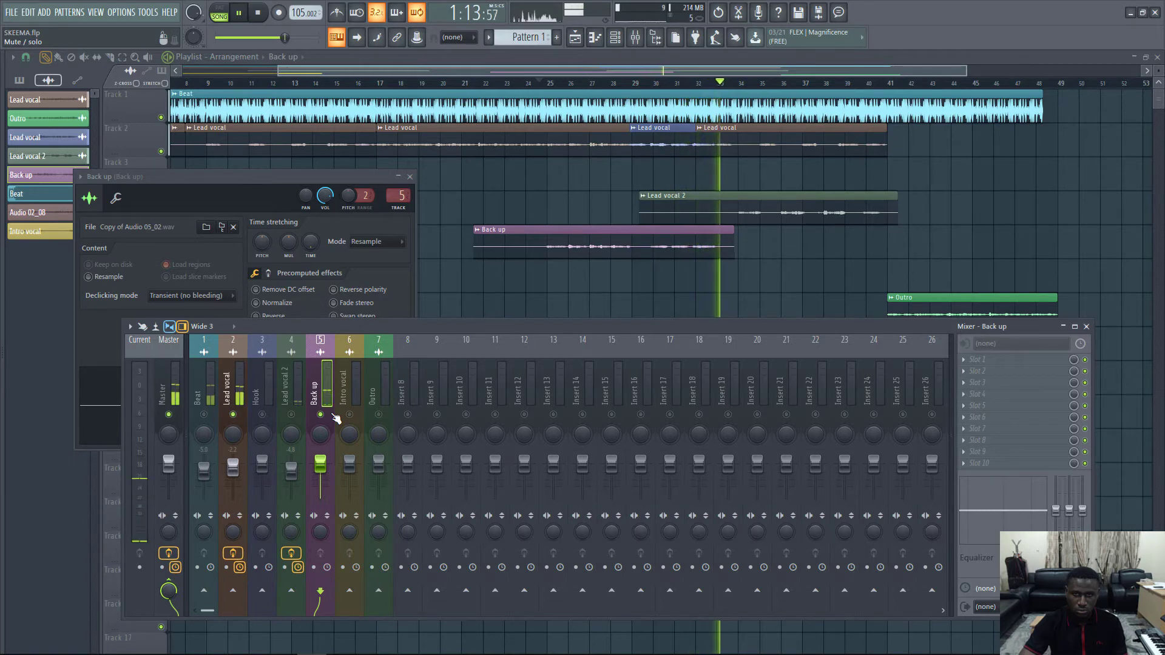
key(space)
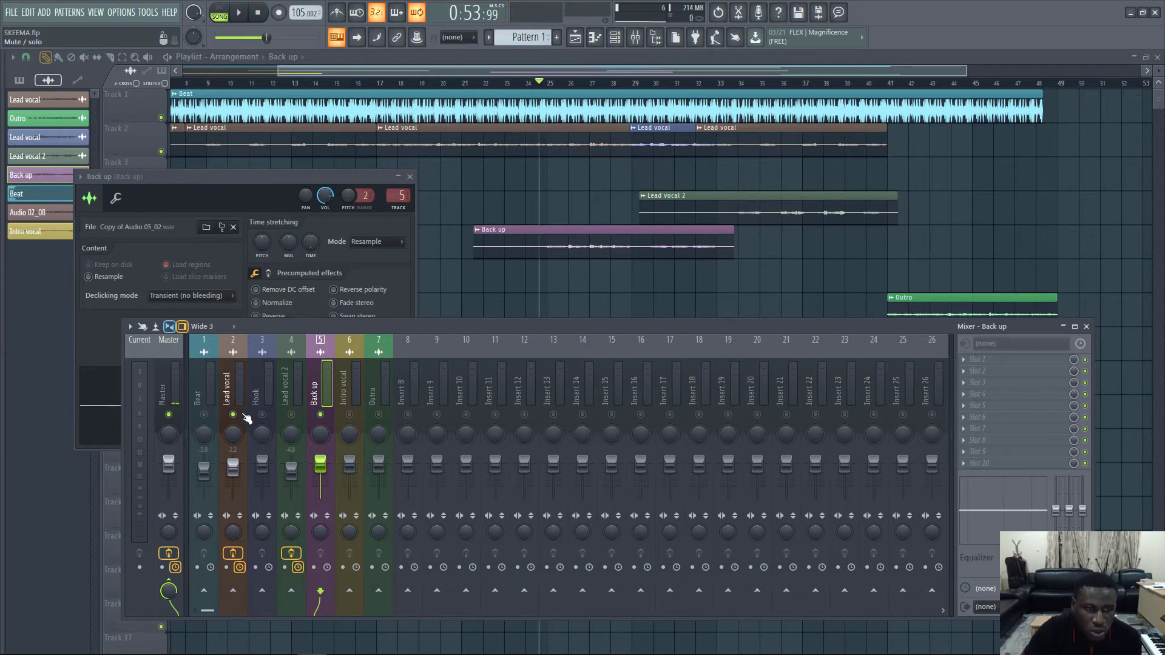
click(262, 415)
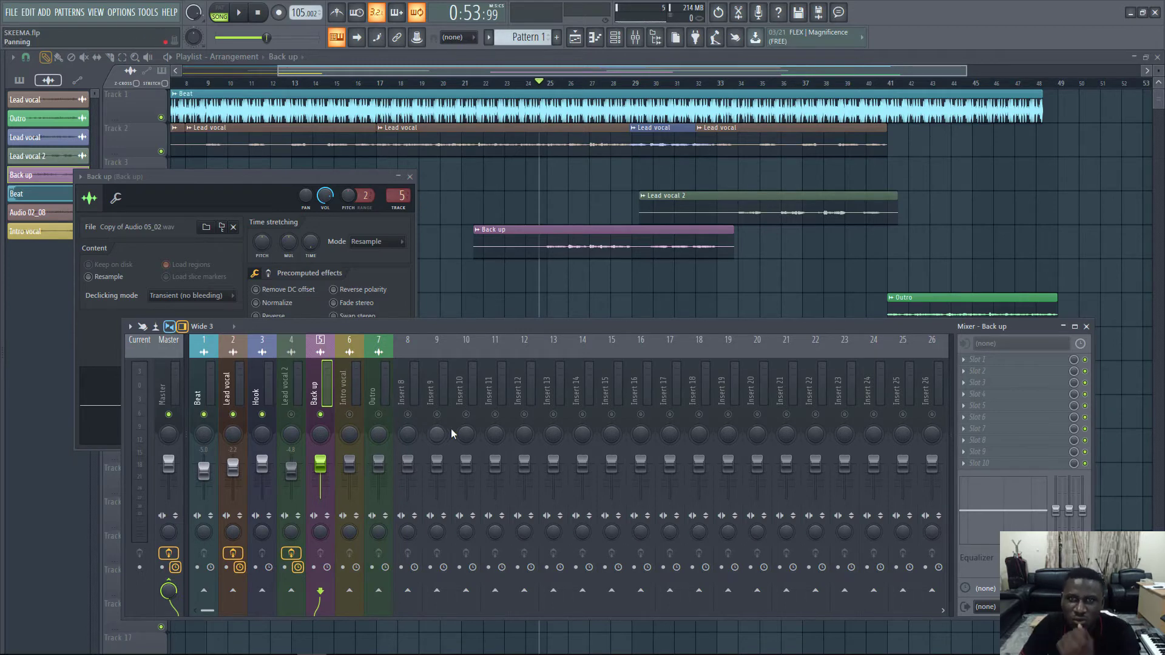
Step: Add AutoTuneVST in the first effect slot of the Back up mixer track
click(987, 375)
mouse_move(987, 373)
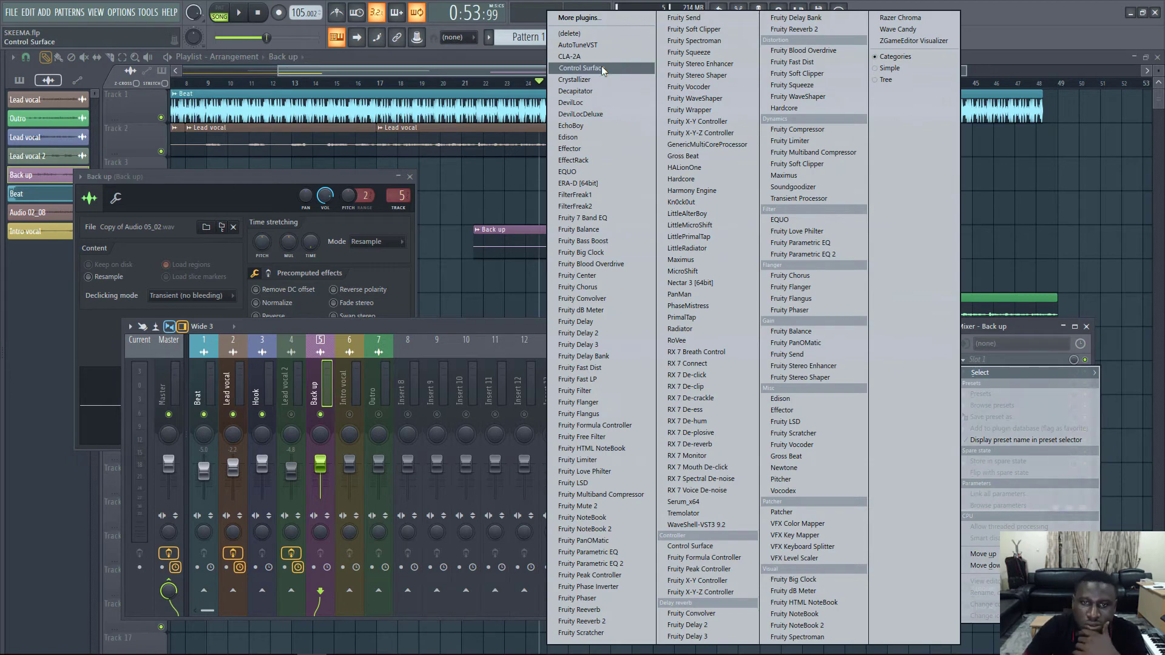
click(580, 44)
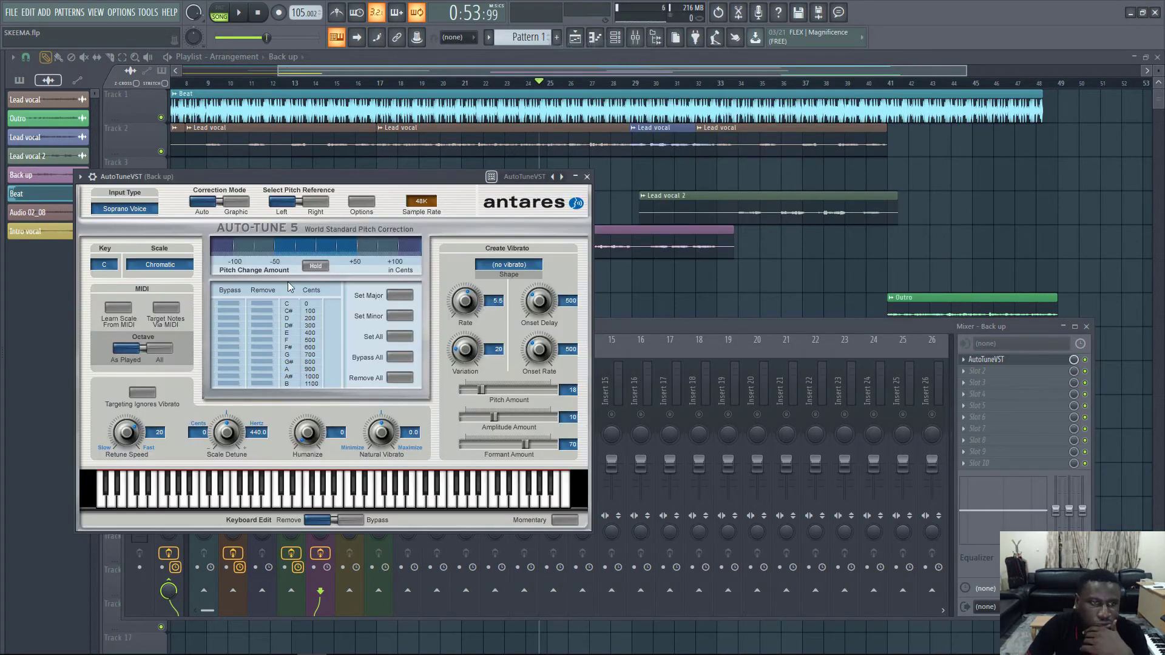
Step: Set Auto-Tune's retune speed to 11, its scale to Major and its input type to Alto/Tenor Voice
scroll(138, 417, up, 3)
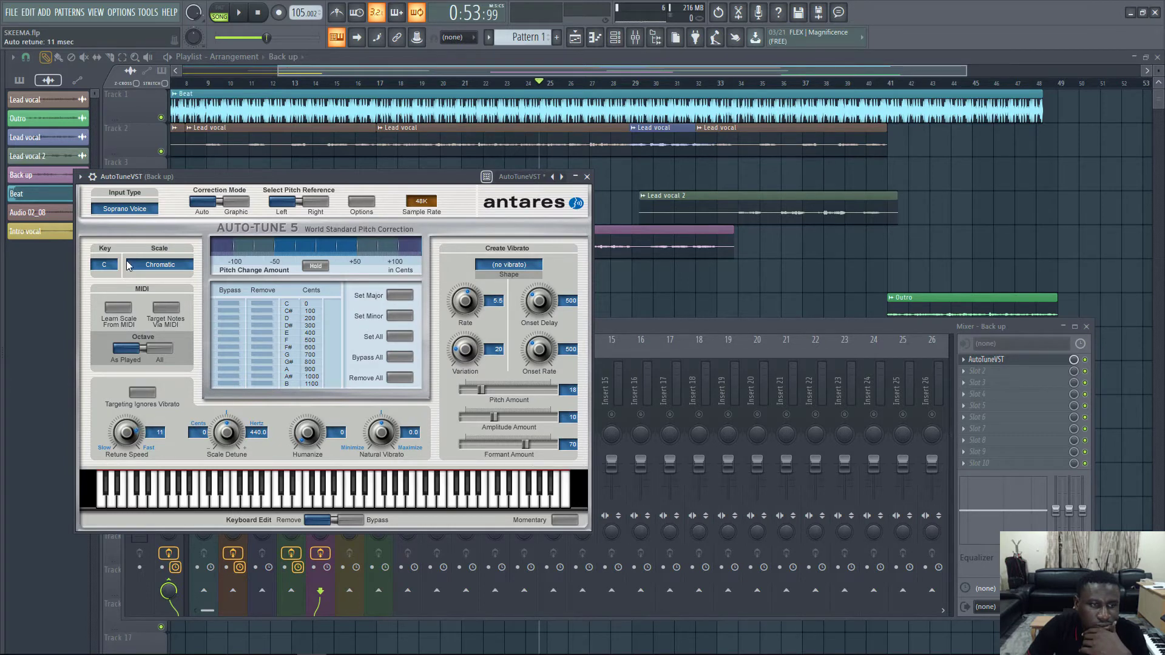
click(156, 265)
click(243, 284)
click(135, 209)
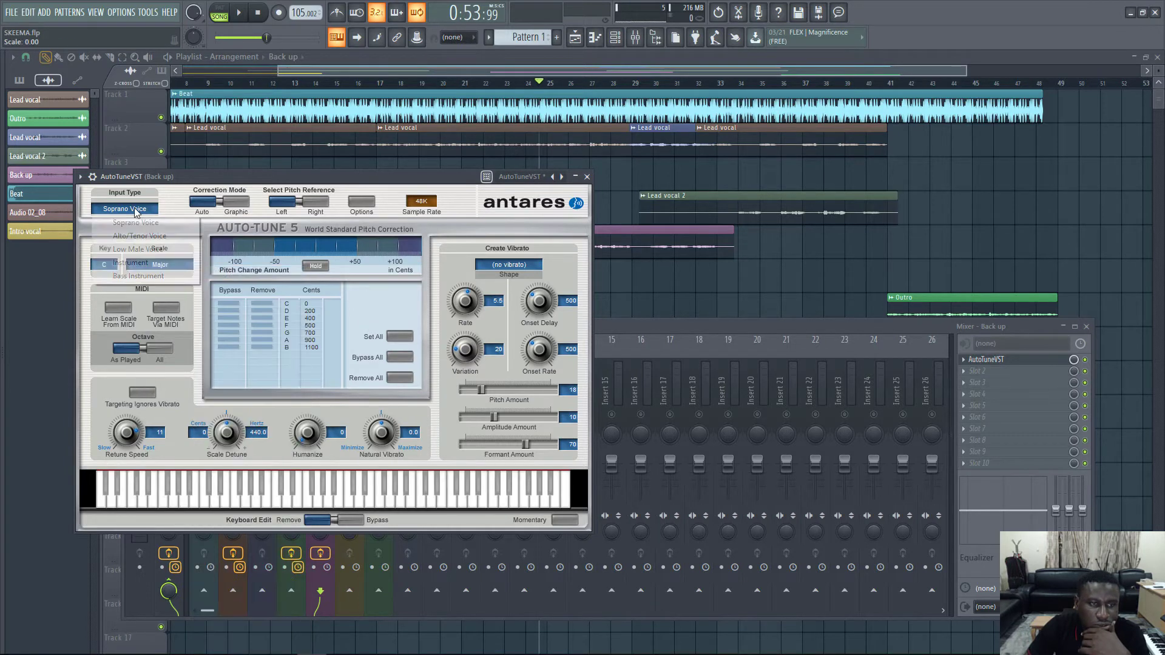
click(139, 236)
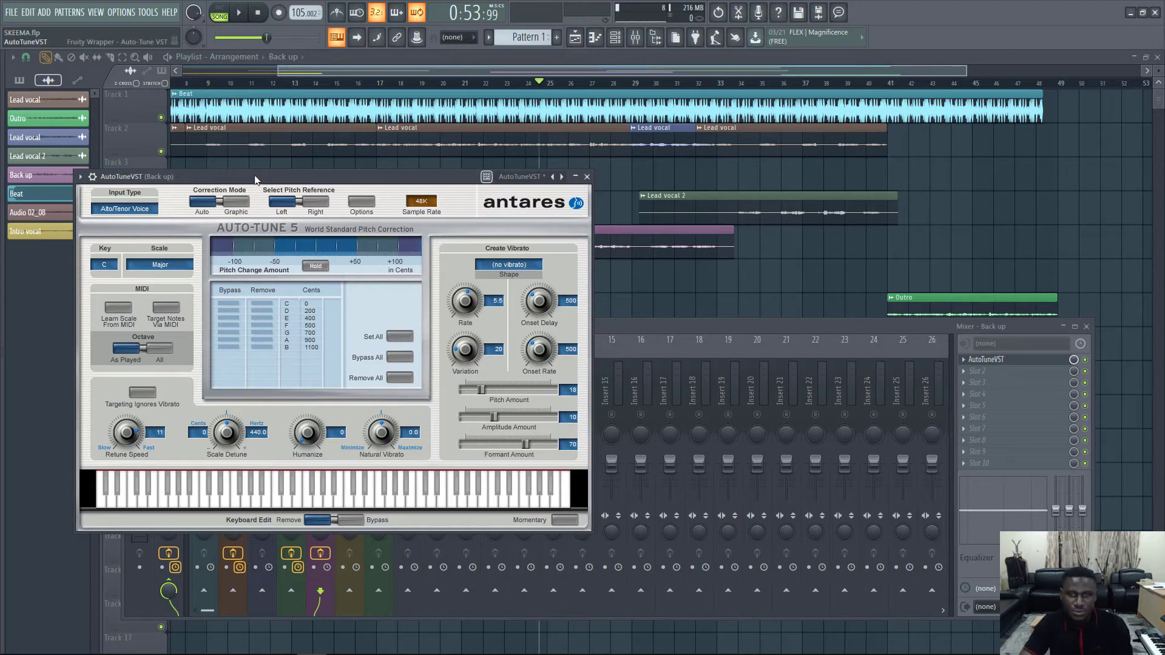
Step: Solo Back up during playback, set Auto-Tune's retune speed to 14 and Humanize to 23, and close the plugin
drag(255, 180, 754, 272)
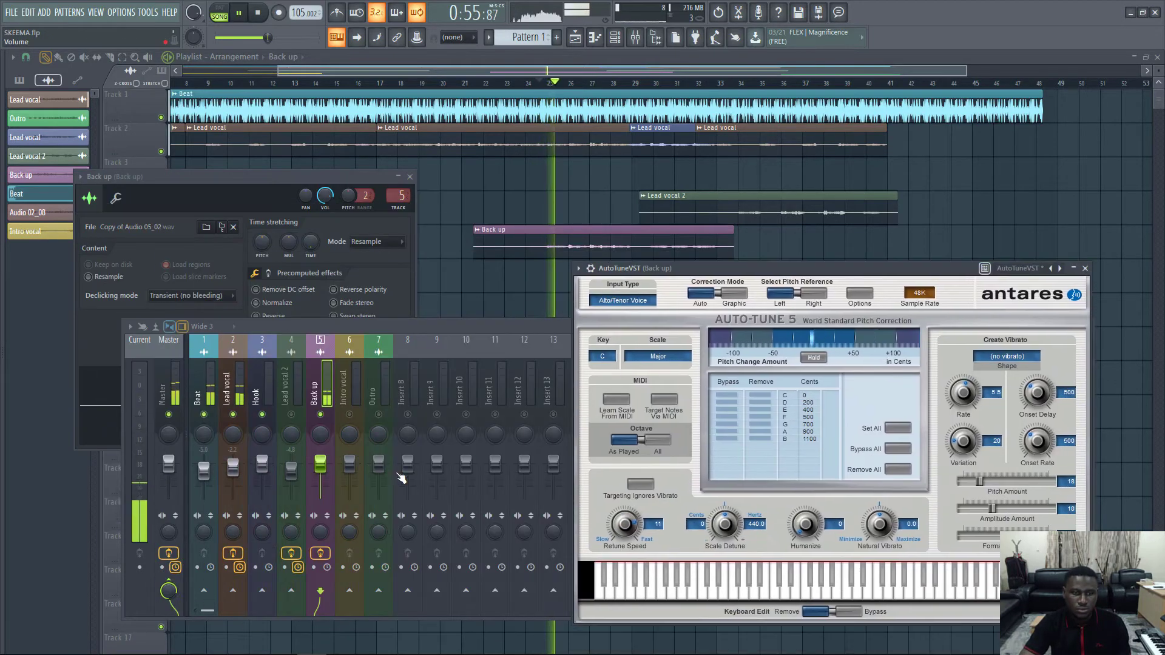
click(400, 478)
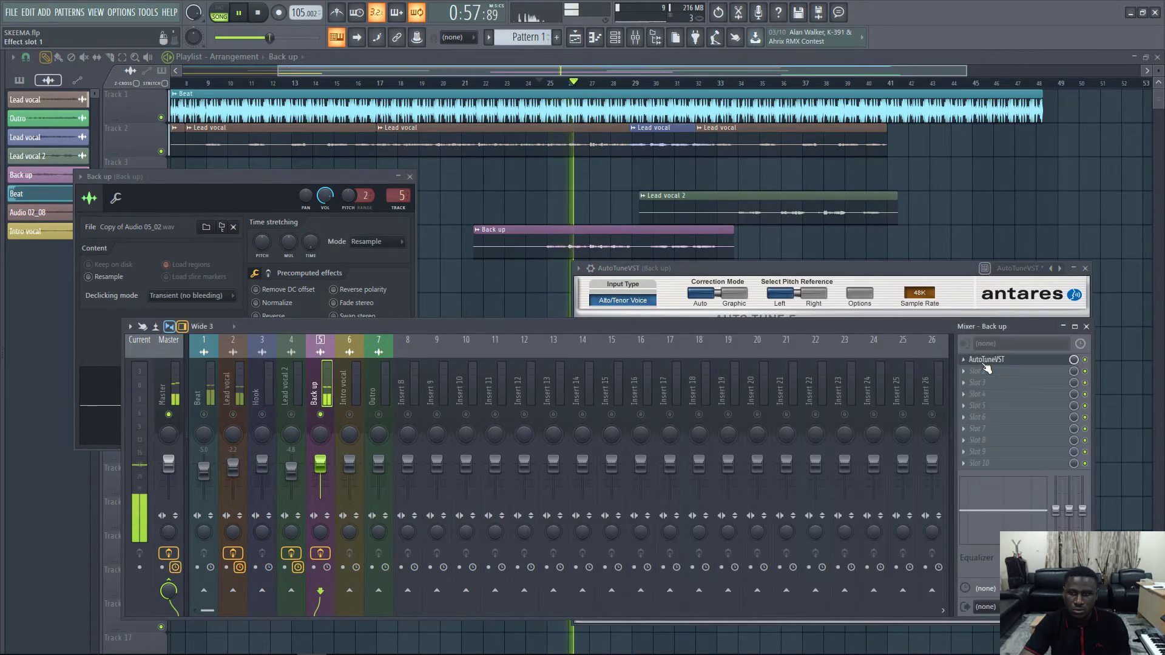
click(986, 360)
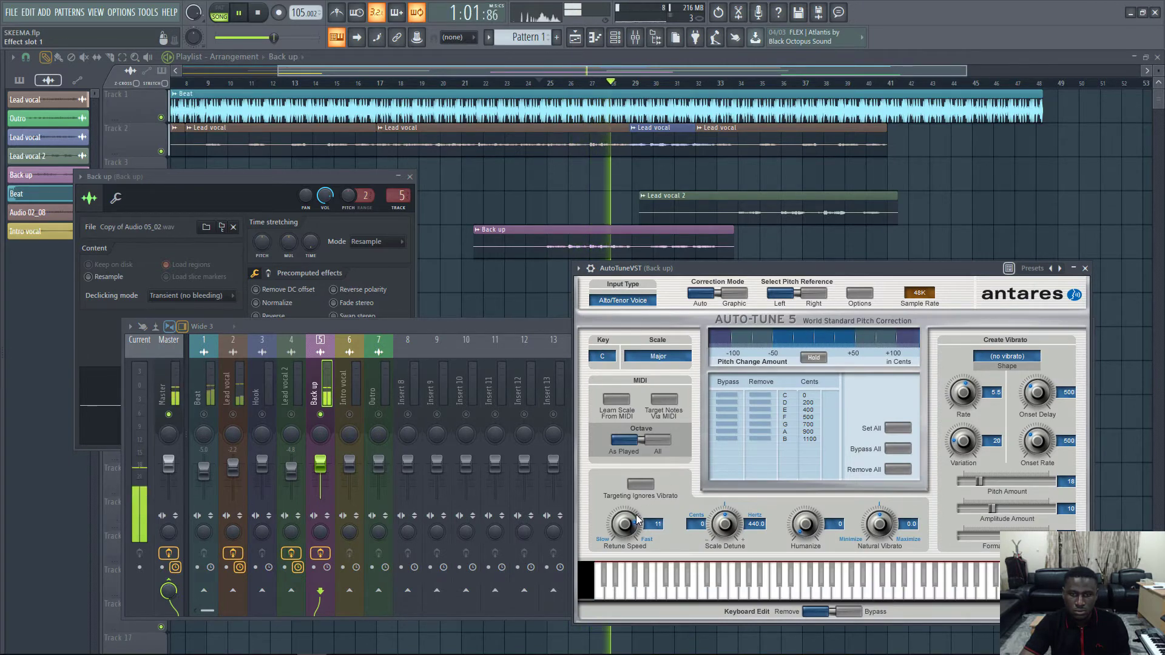
drag(637, 520, 639, 525)
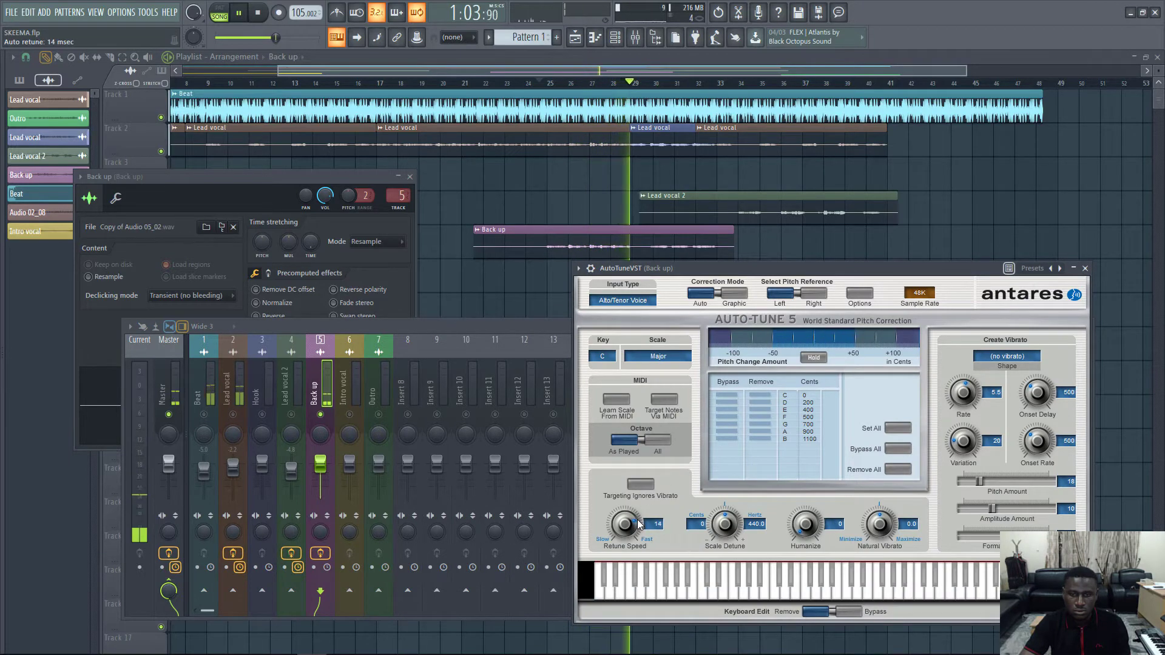
drag(806, 526, 804, 515)
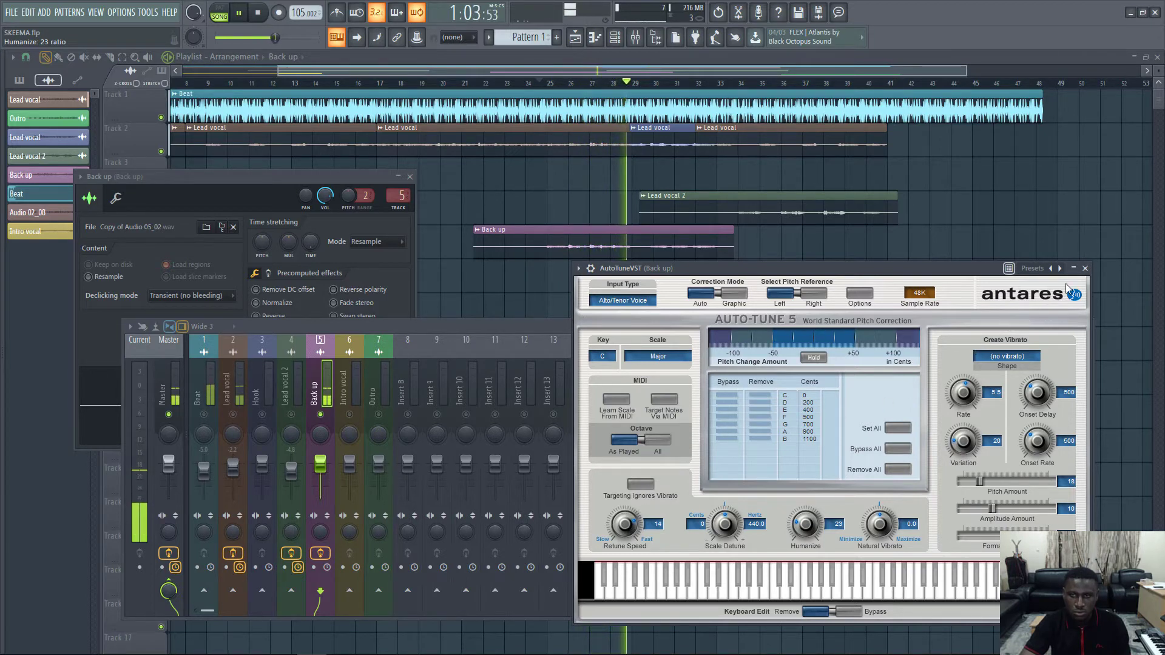
key(space)
click(1084, 268)
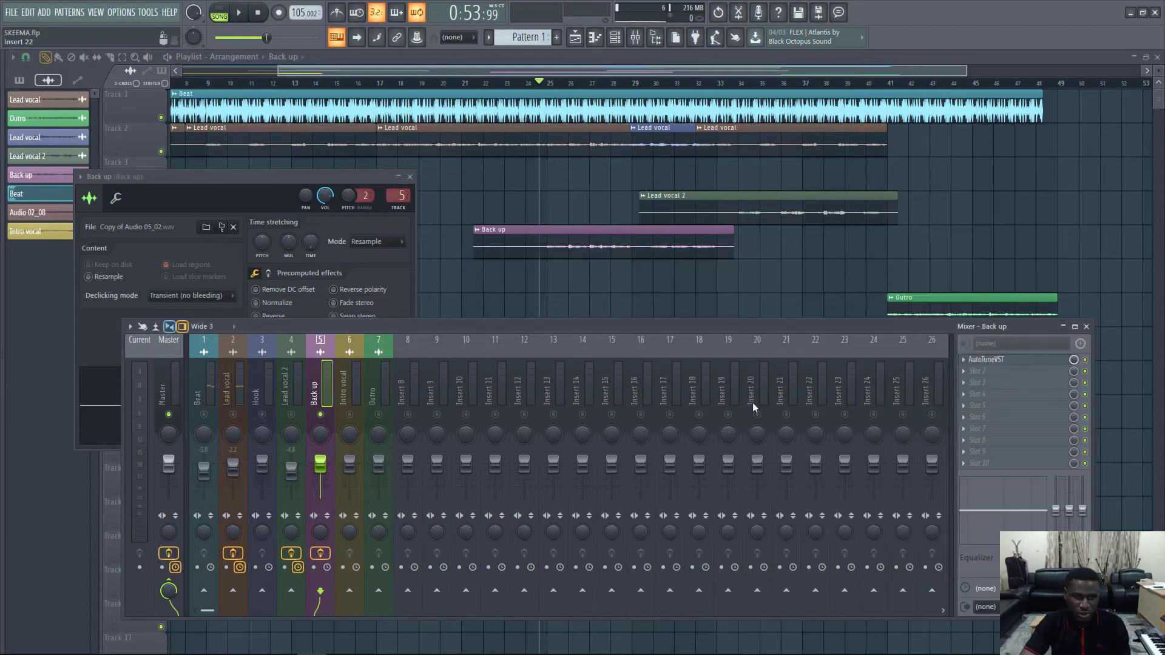
Step: Add Fruity Parametric EQ 2 in Back up's second effect slot and roll off the low end with band 1
click(975, 372)
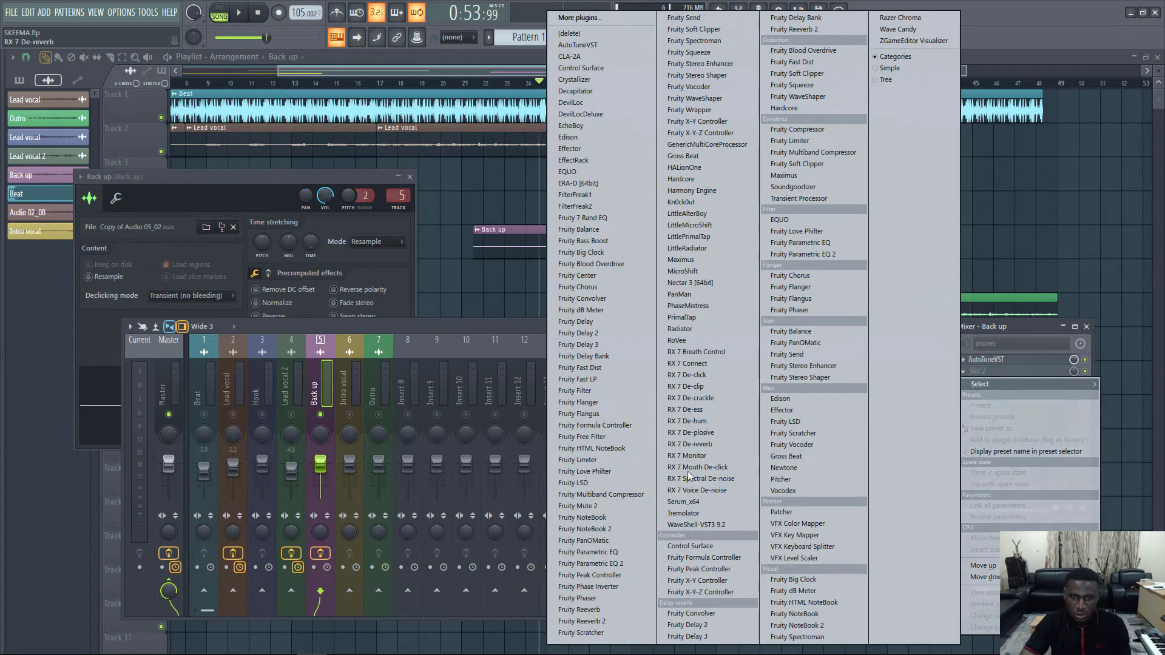
click(634, 563)
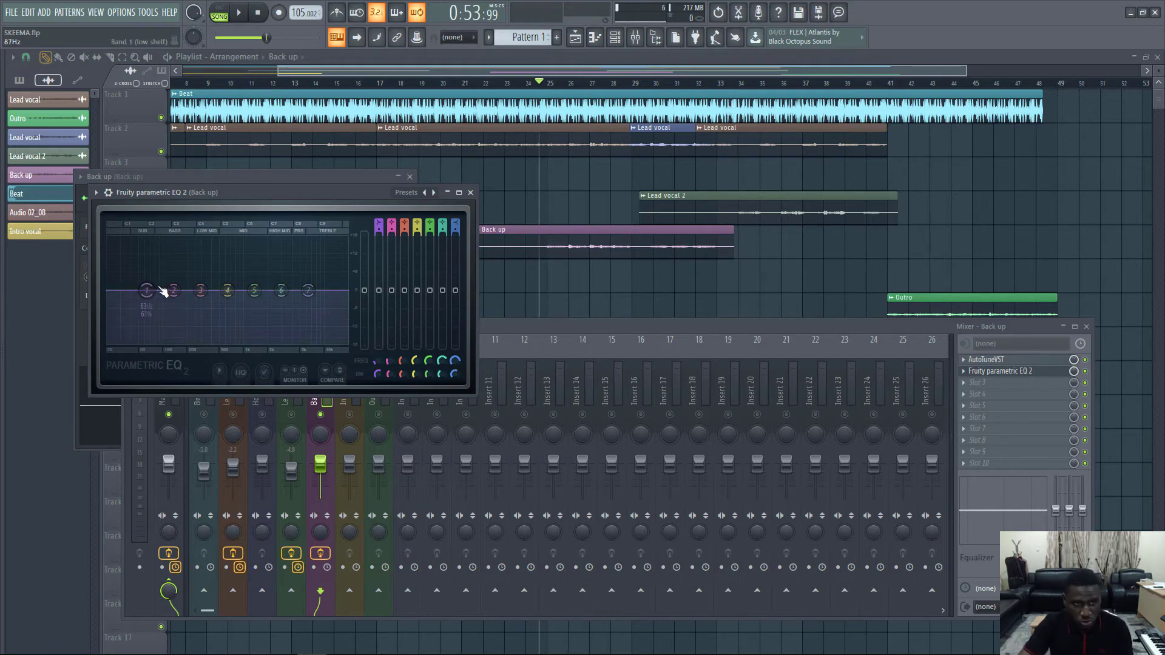
drag(162, 291, 170, 343)
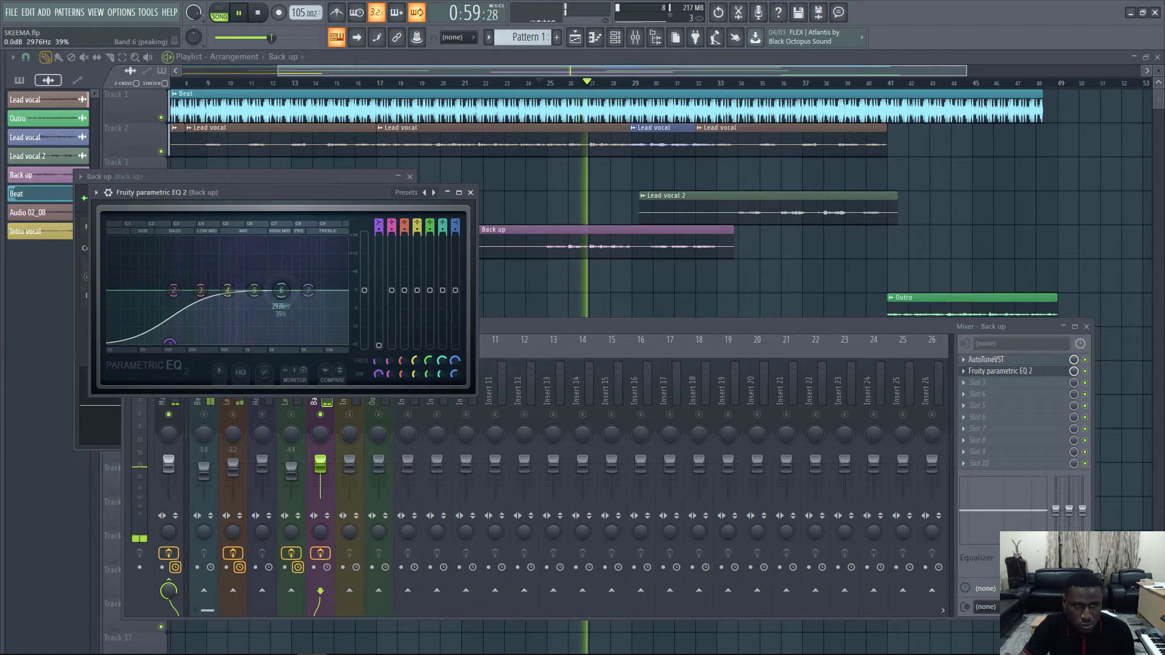
Step: Cut narrow notches in Back up's EQ with band 6 at about 2462 Hz and band 4 in the mids during playback
drag(281, 290, 277, 242)
scroll(277, 243, down, 4)
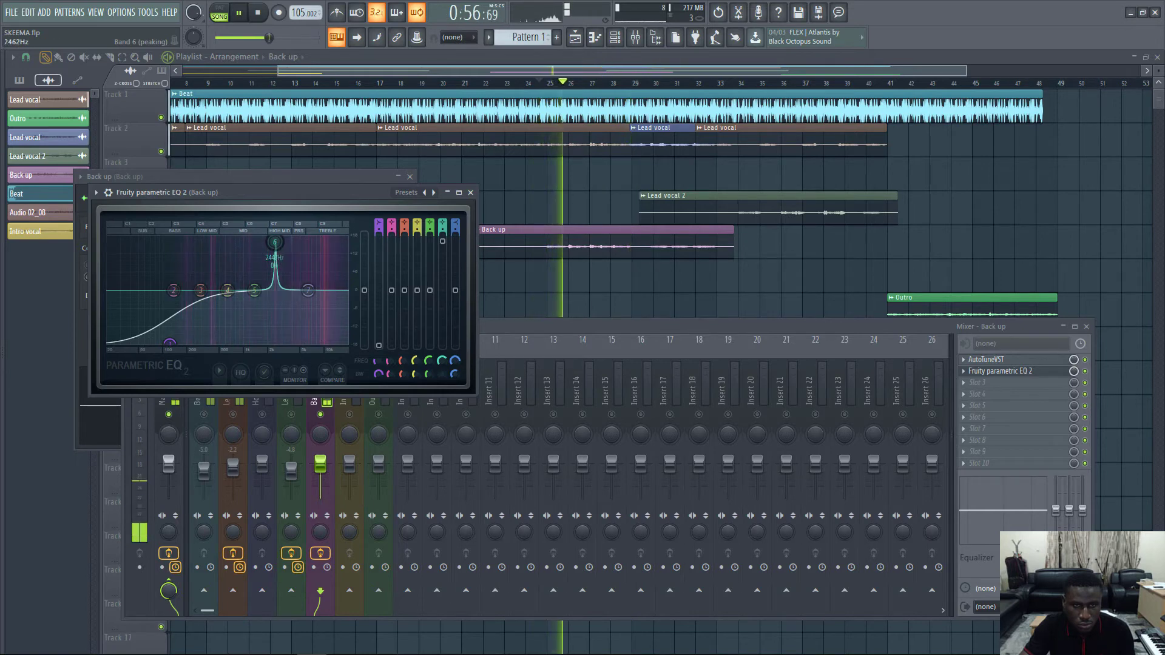
drag(442, 240, 443, 311)
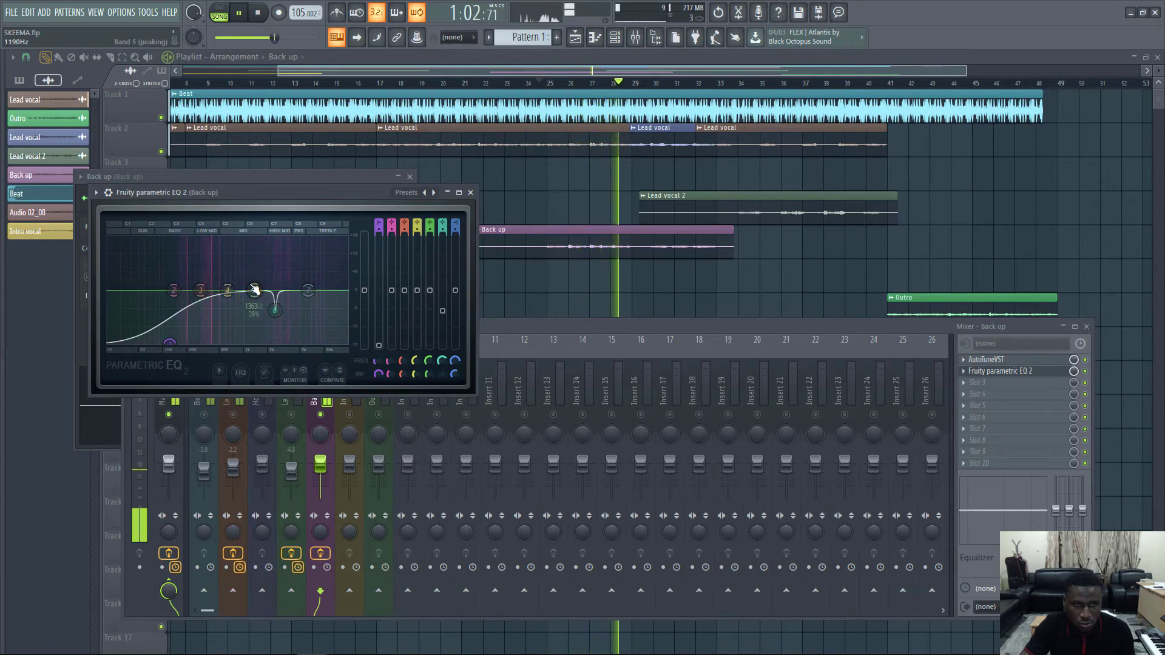
drag(228, 290, 226, 237)
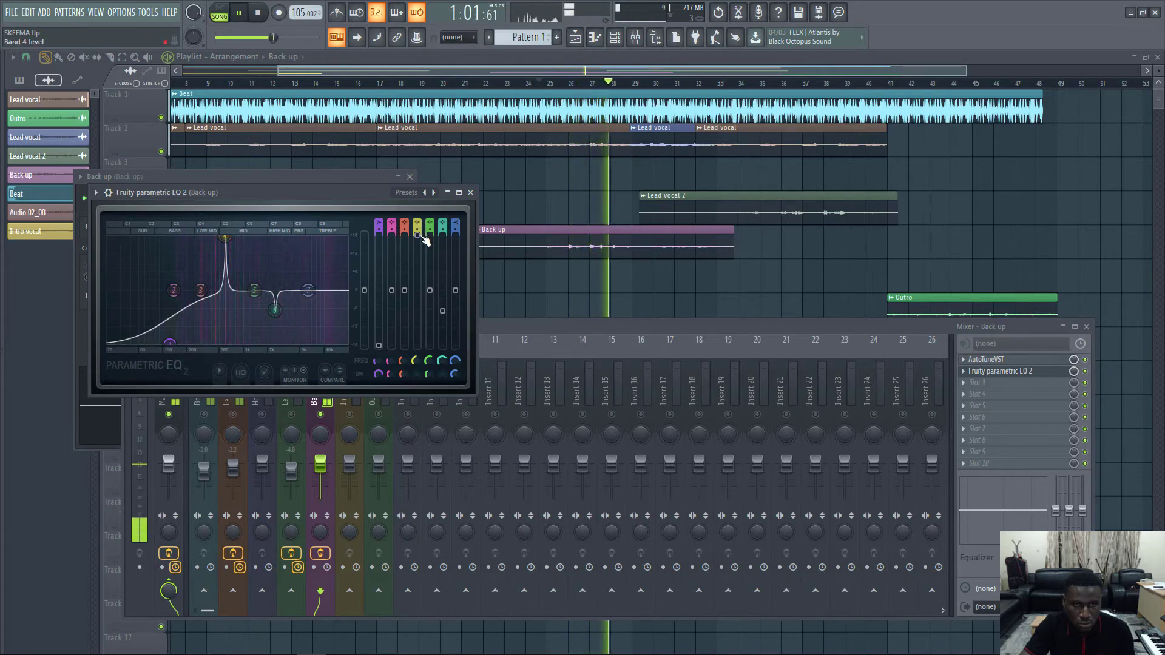
drag(225, 237, 225, 315)
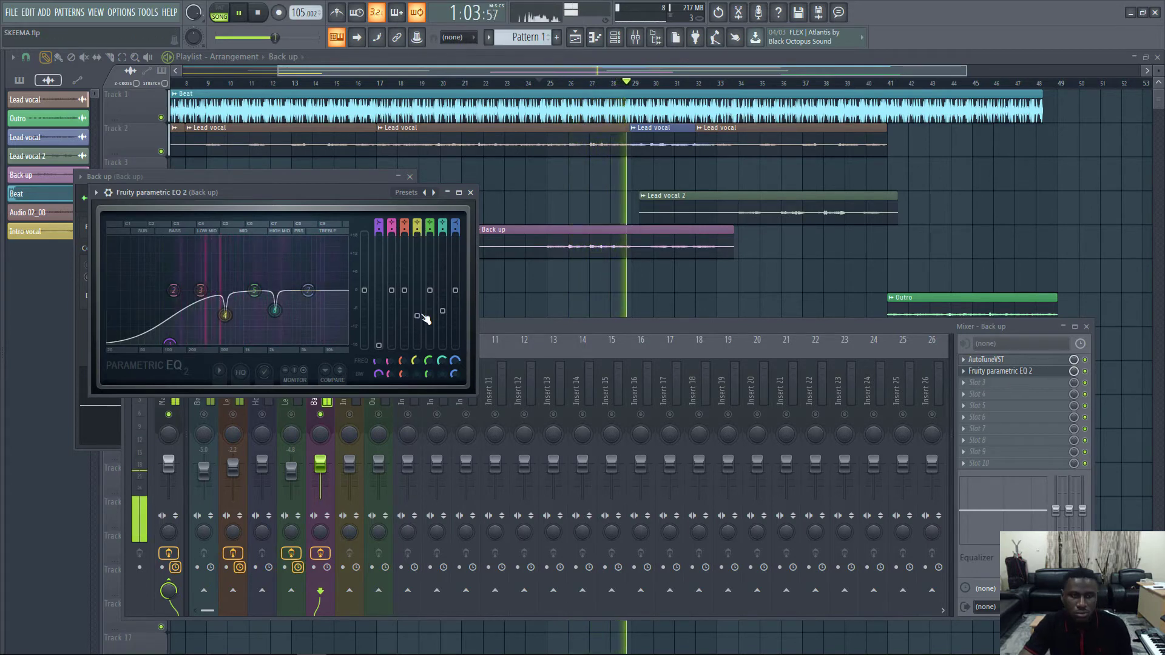
key(space)
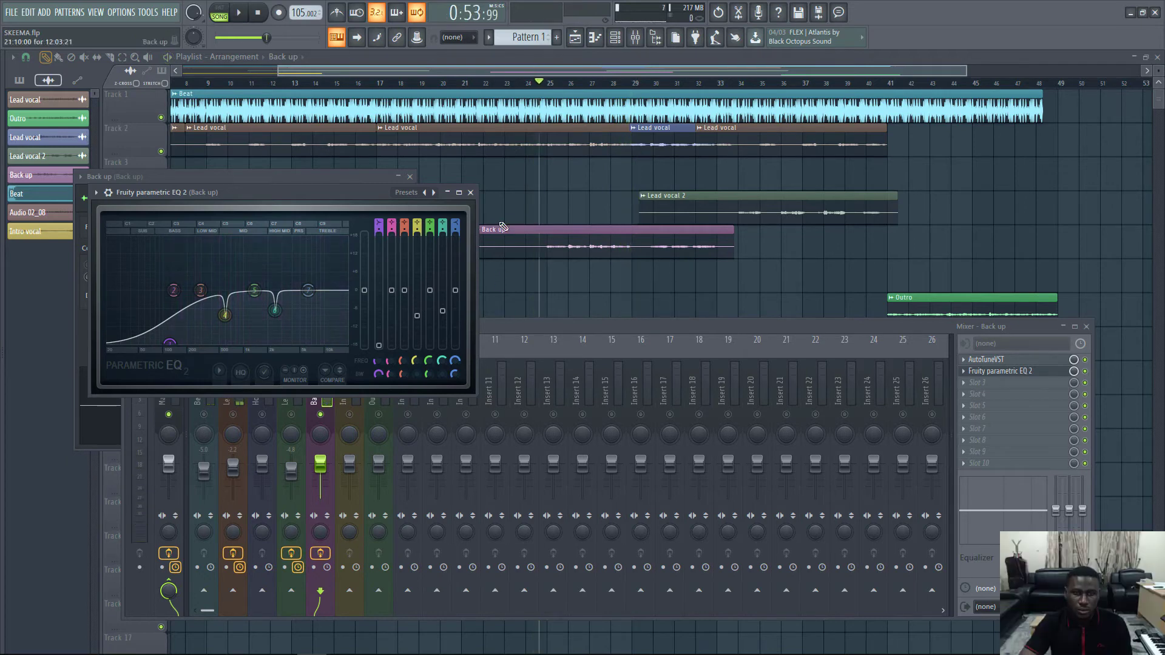
Step: Compare Back up's EQ curve side by side with the Lead vocal's first Fruity Parametric EQ 2
drag(362, 193, 798, 220)
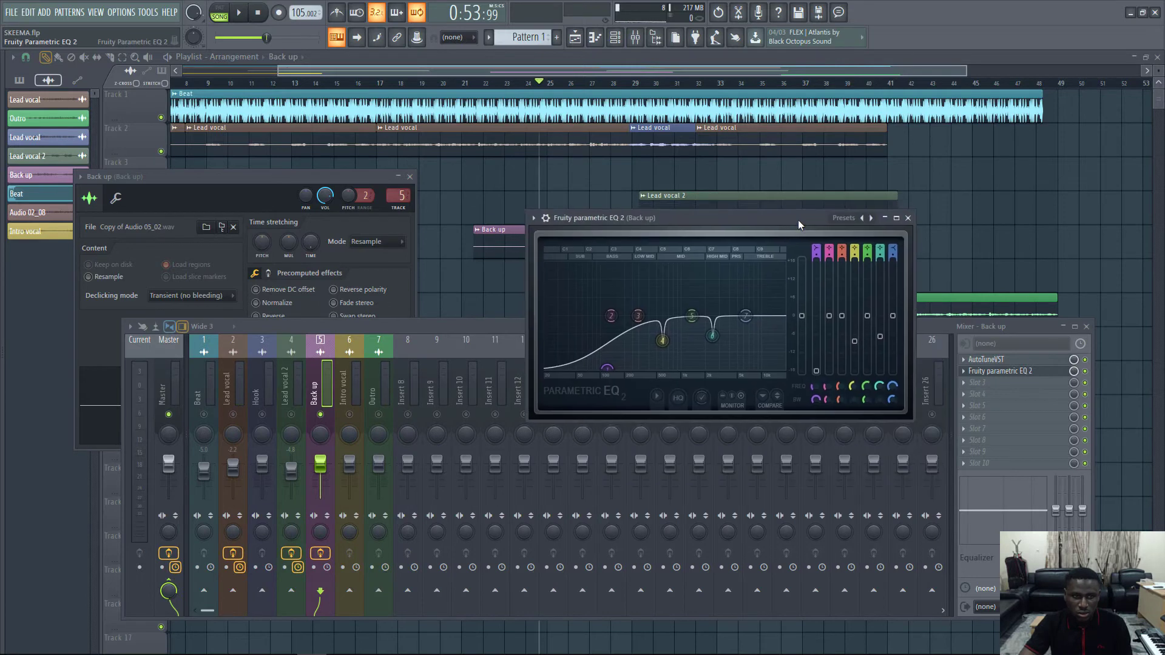
click(239, 393)
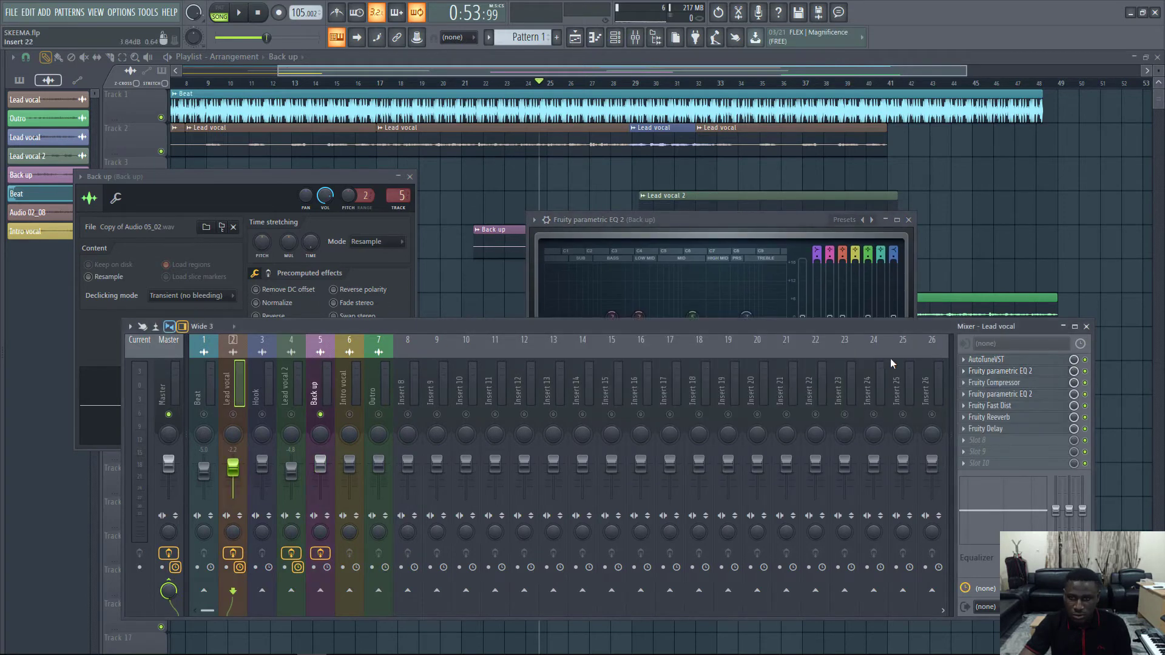
click(410, 177)
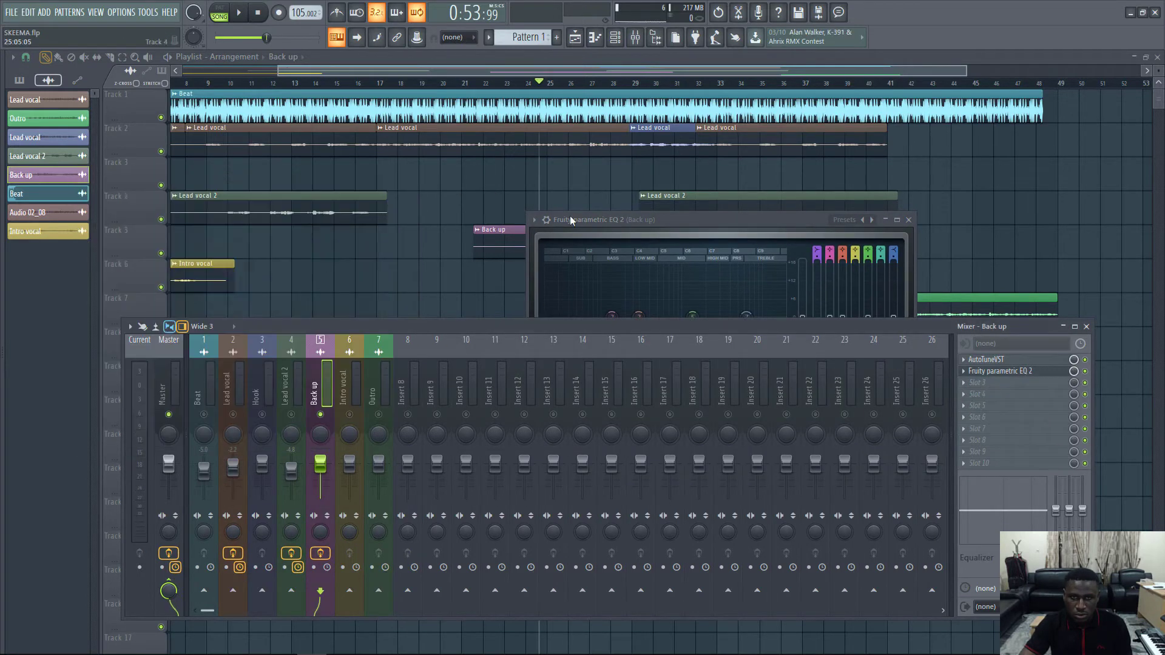
drag(603, 228, 680, 171)
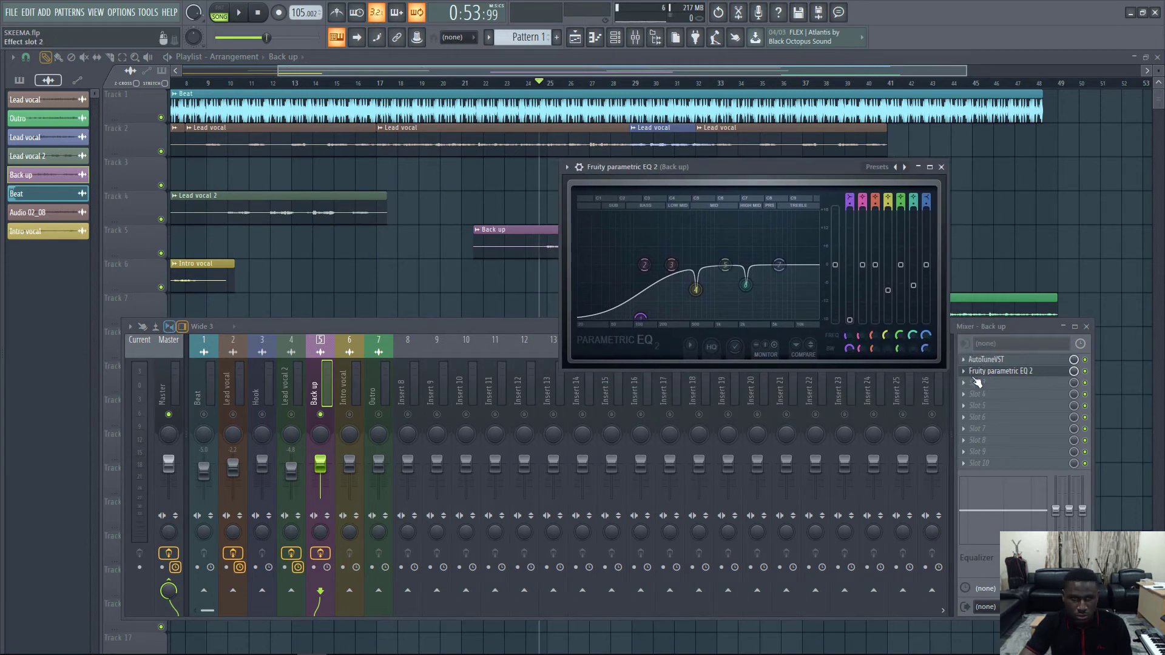
click(238, 397)
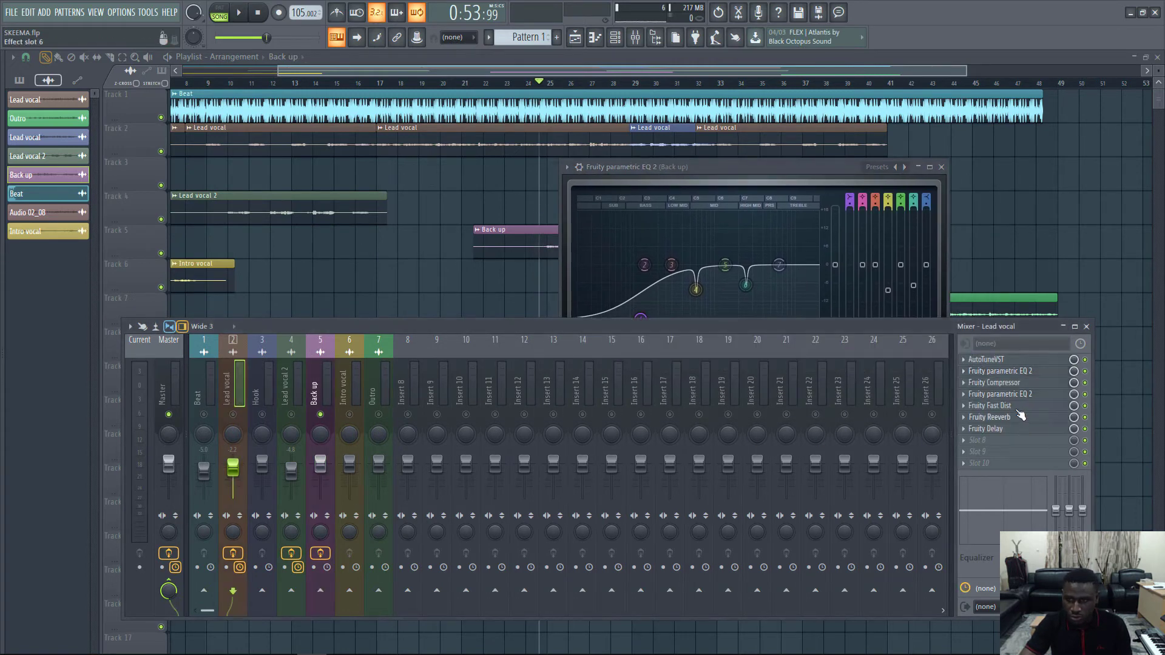
click(1013, 371)
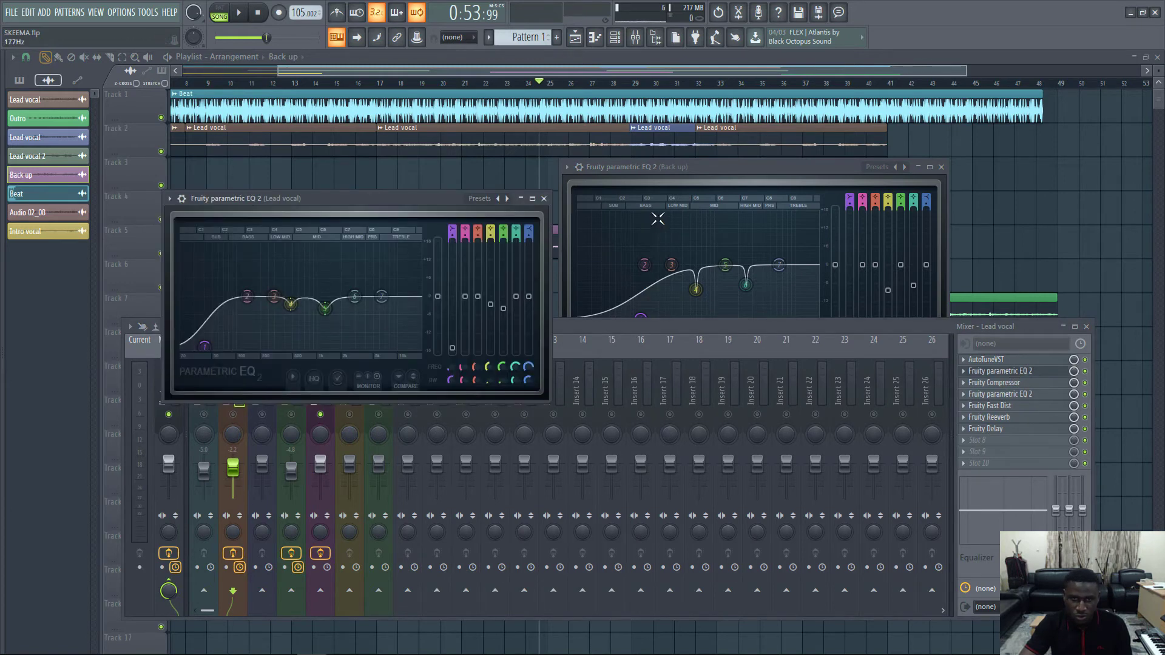
click(672, 177)
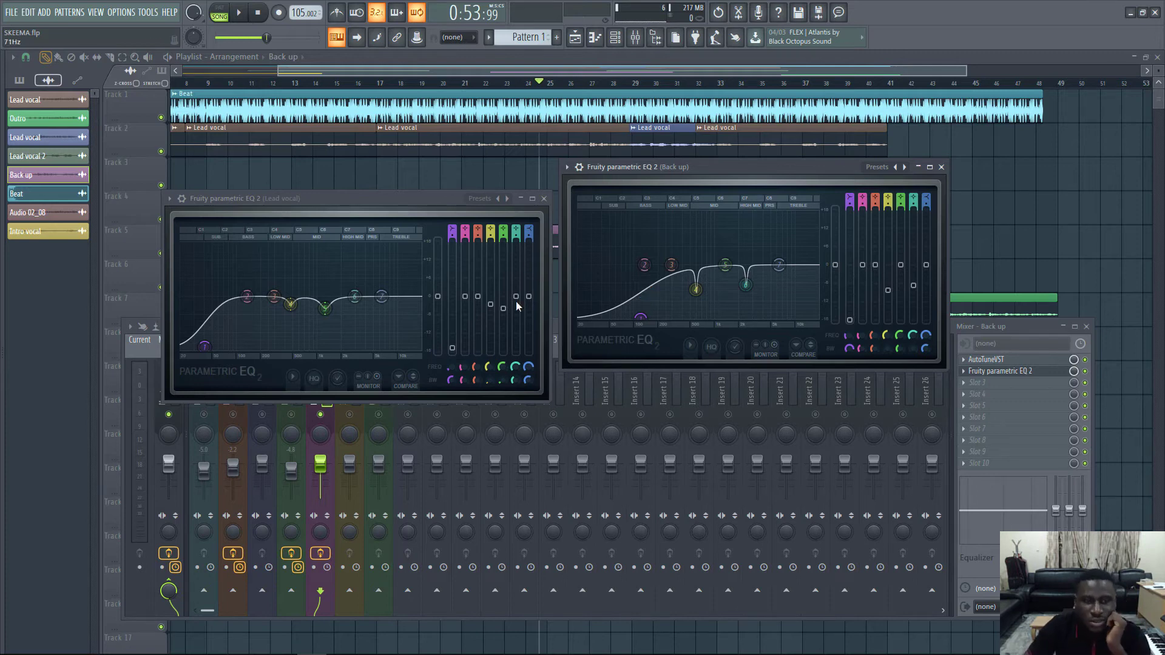
click(202, 205)
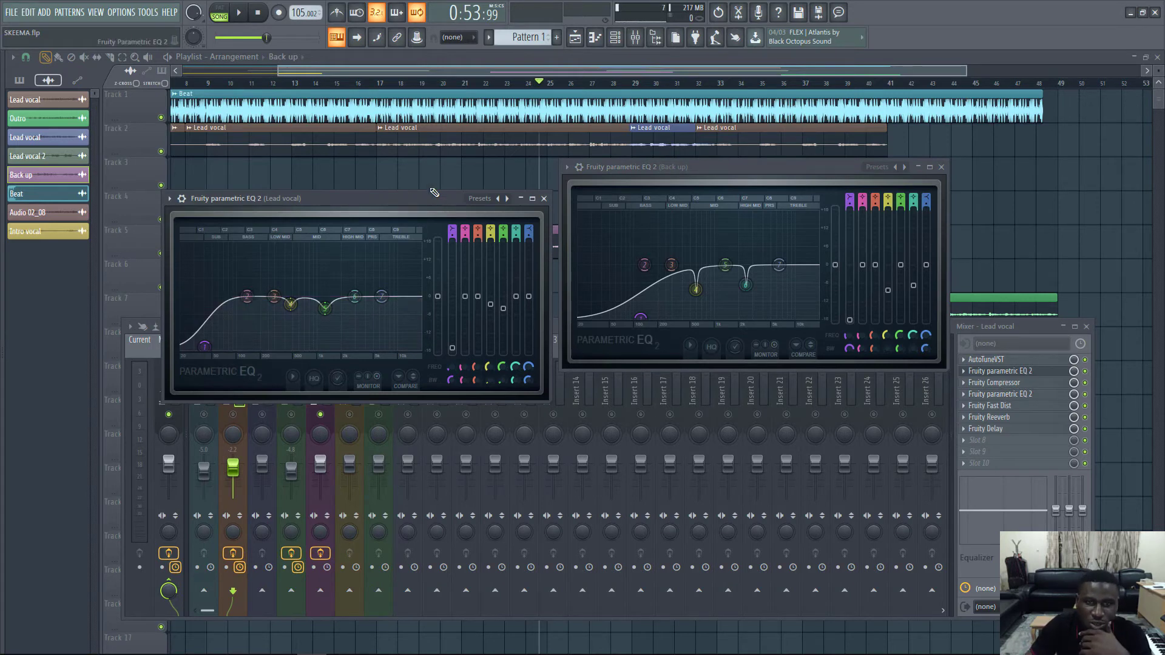
click(545, 199)
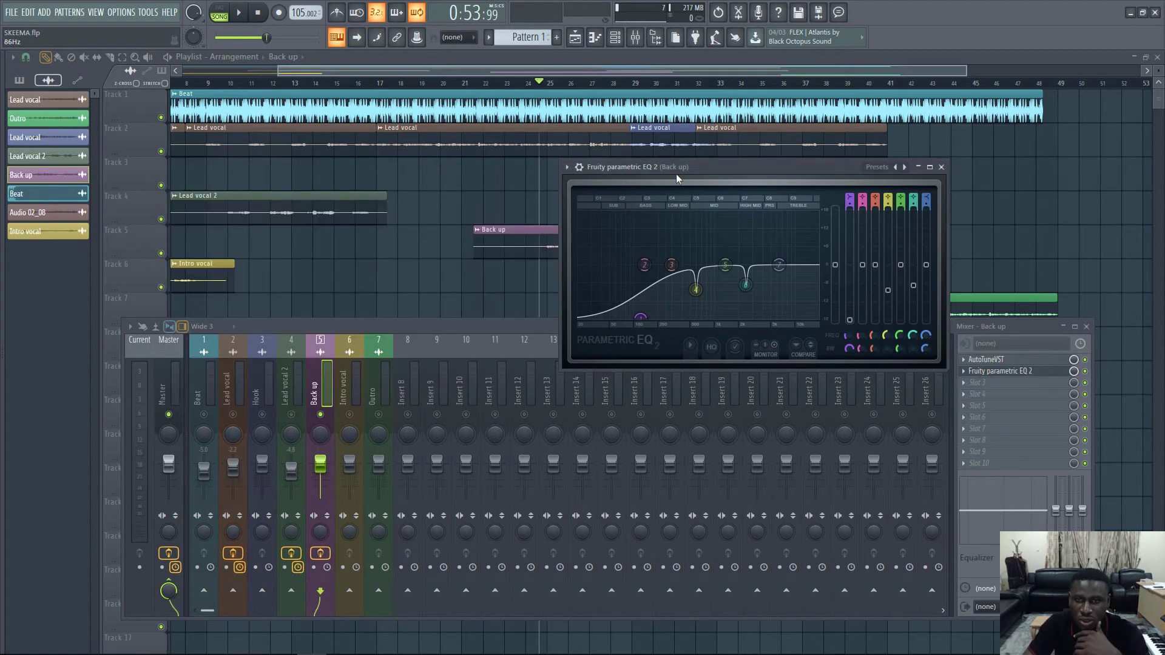
Step: Close Back up's EQ and unmute Lead vocal so both vocals play together
drag(676, 174, 434, 382)
key(space)
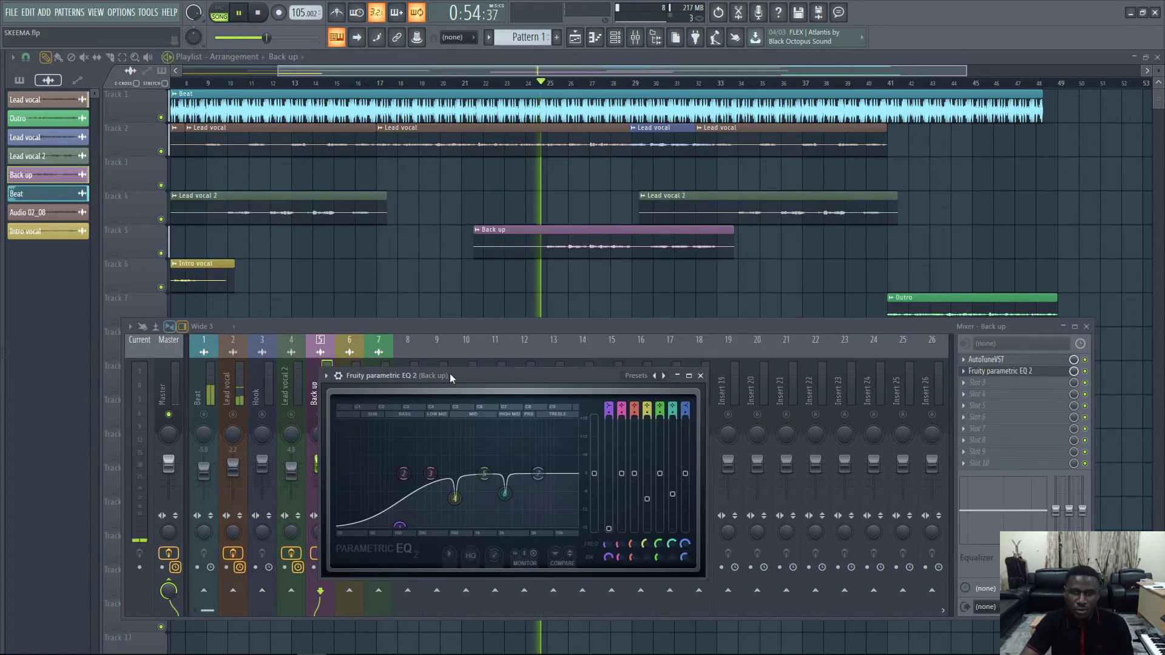
key(space)
key(space)
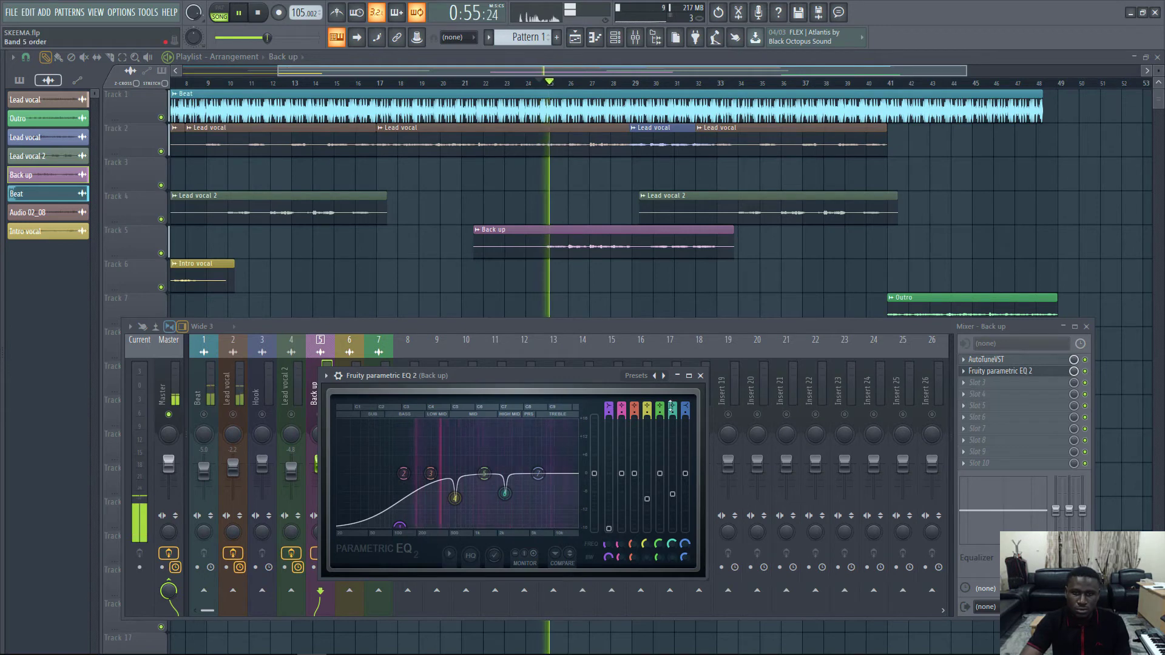
click(700, 376)
key(space)
key(space)
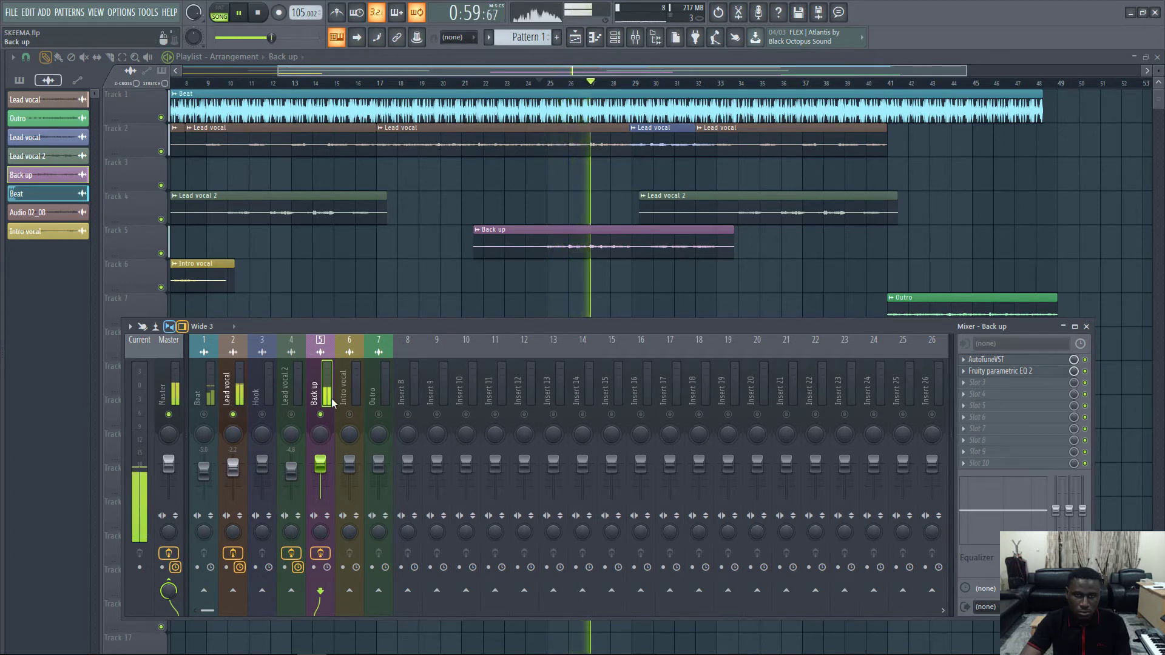
Step: Compare Back up against Lead vocal in playback with its Fruity Parametric EQ 2 bypassed and enabled
key(space)
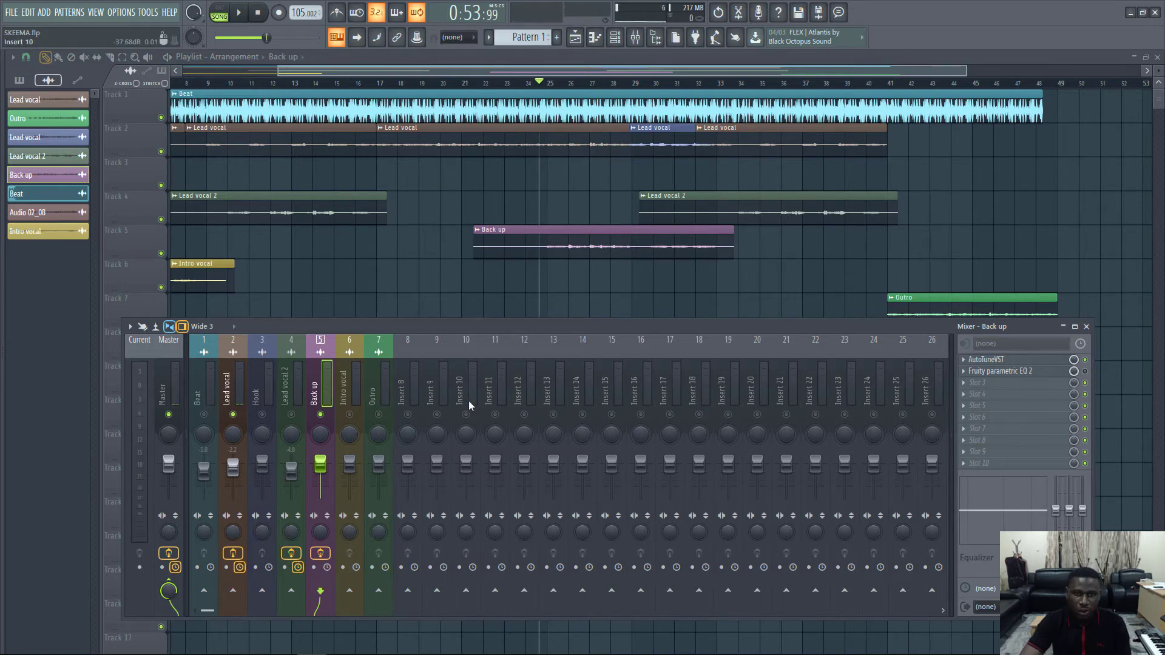
key(space)
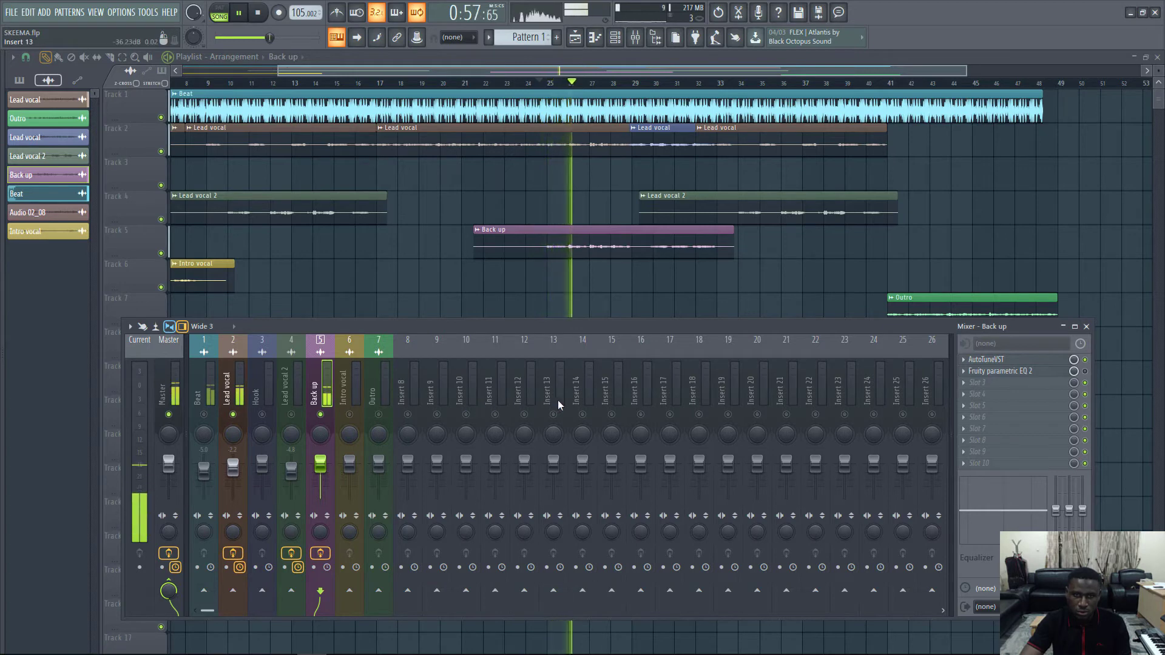
key(space)
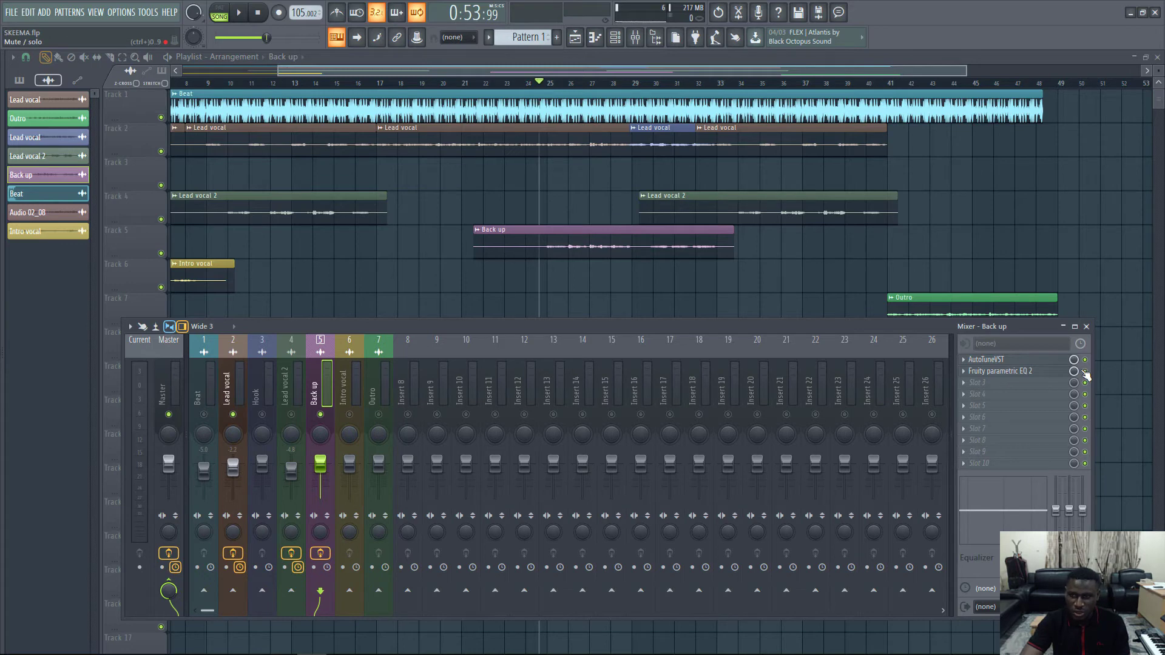
key(space)
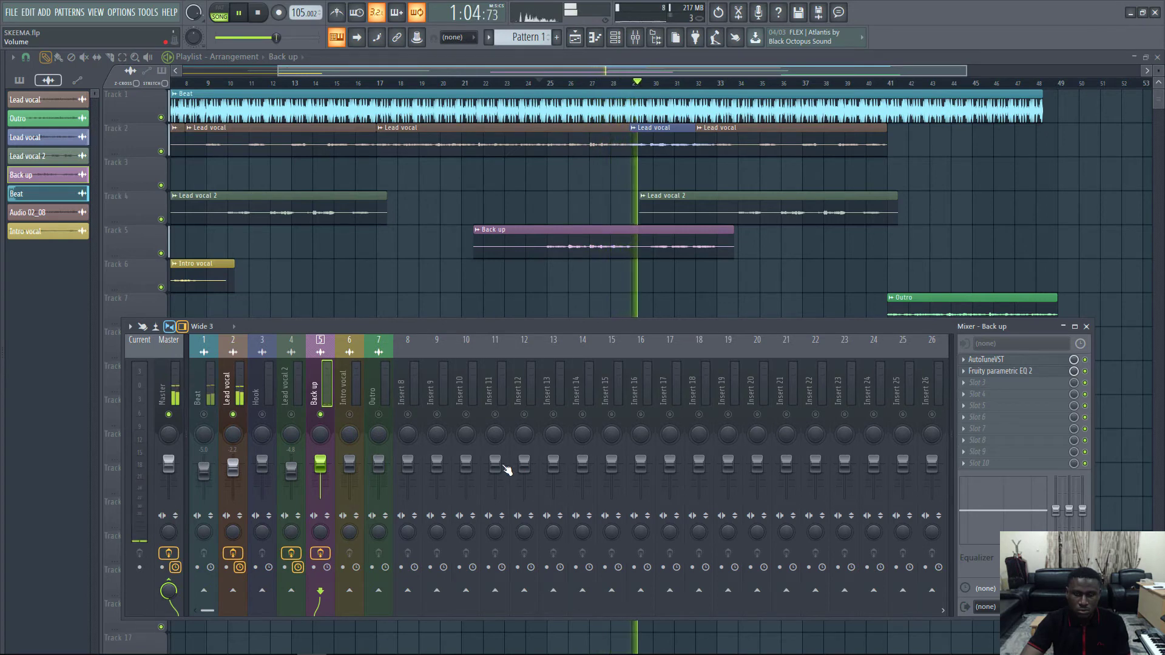
key(space)
Step: Unmute the Beat mixer track and listen to it together with Lead vocal and Back up
click(202, 415)
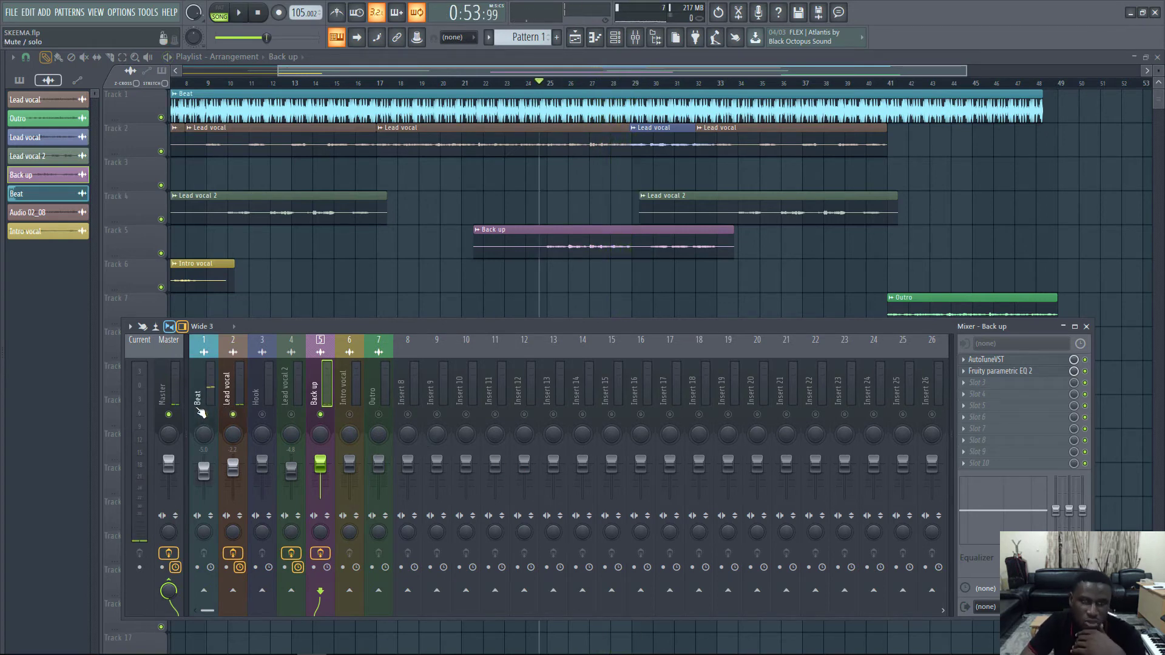
key(space)
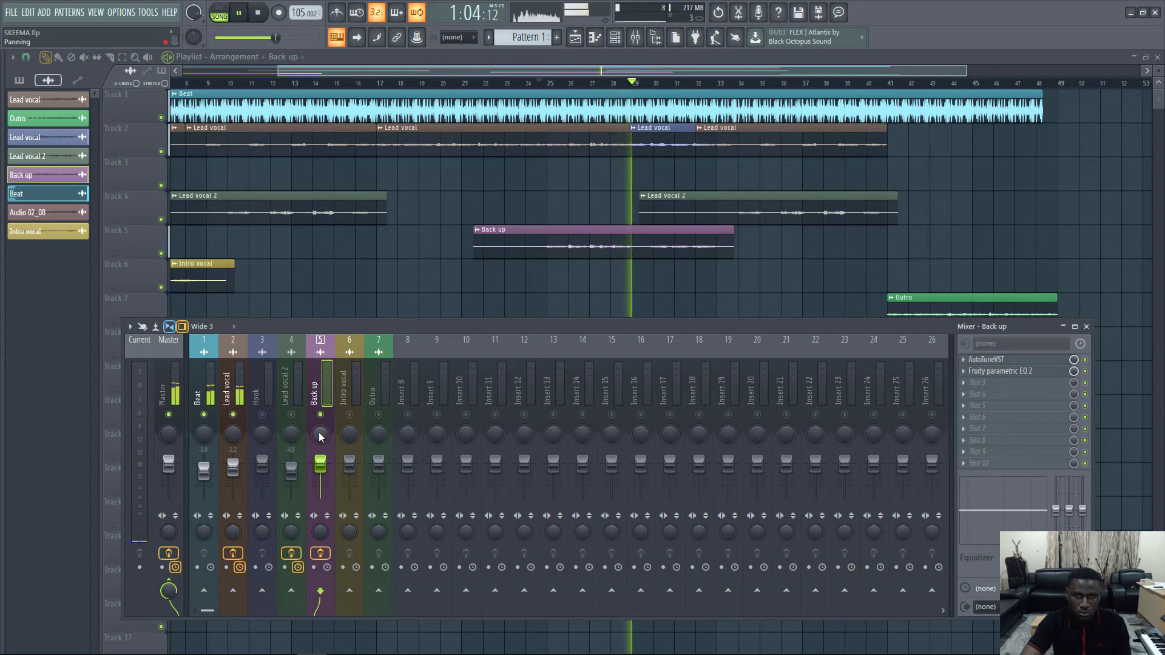
key(space)
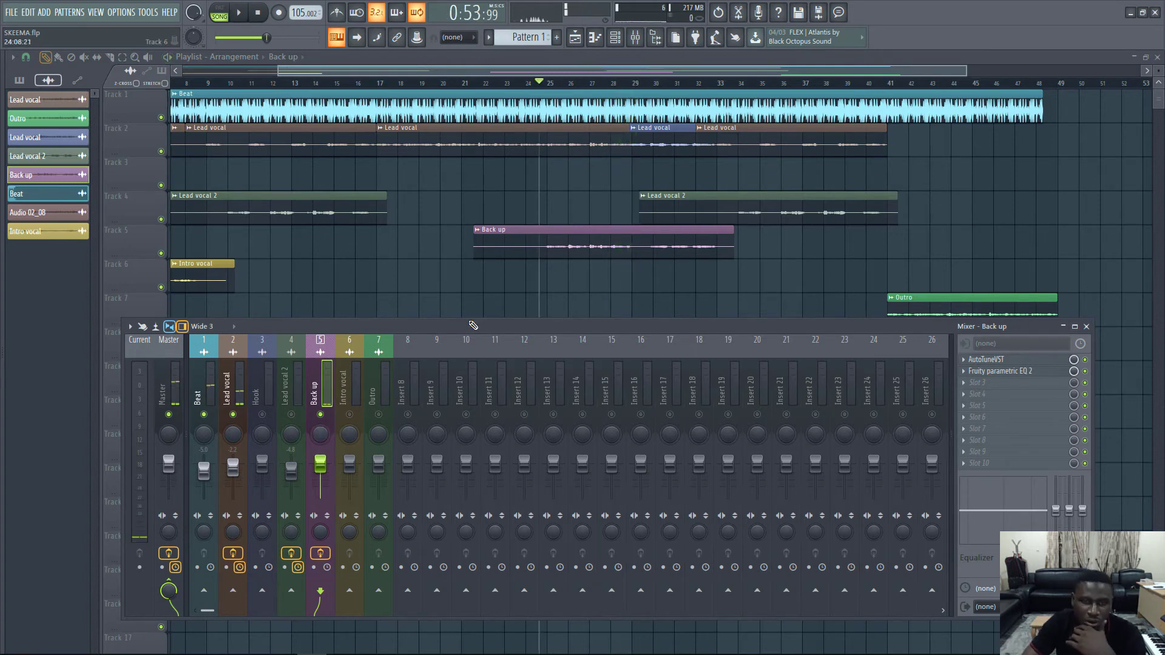
Step: Pan the Back up mixer track about 17% left and lower its volume slightly during playback
drag(323, 435, 323, 446)
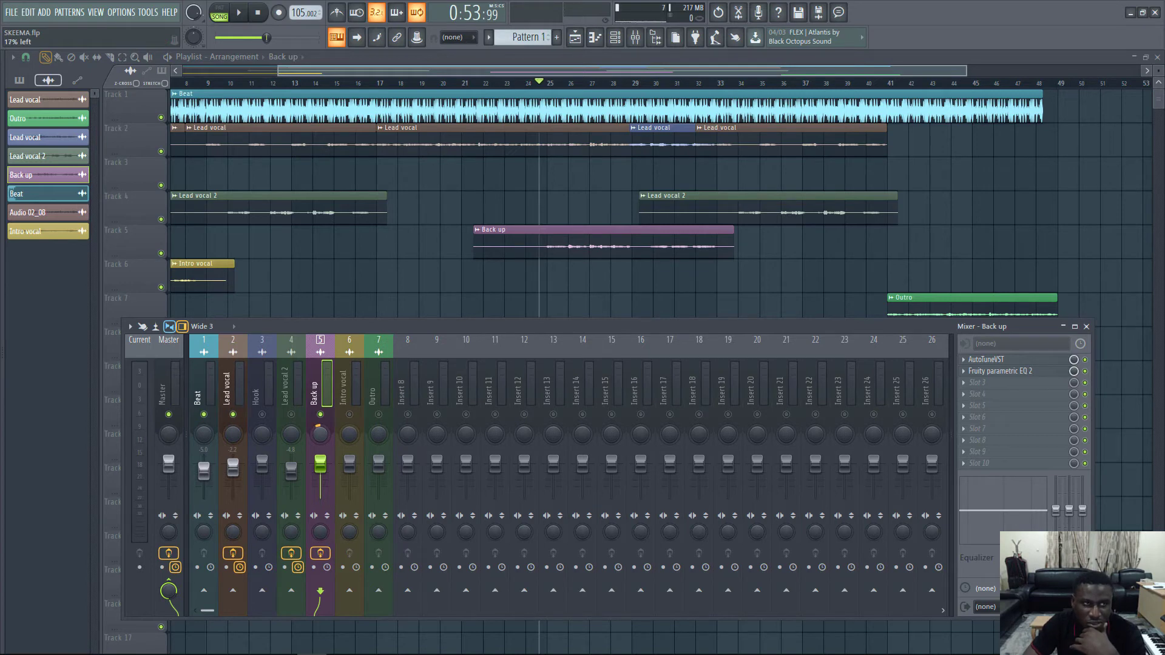
drag(323, 447, 323, 448)
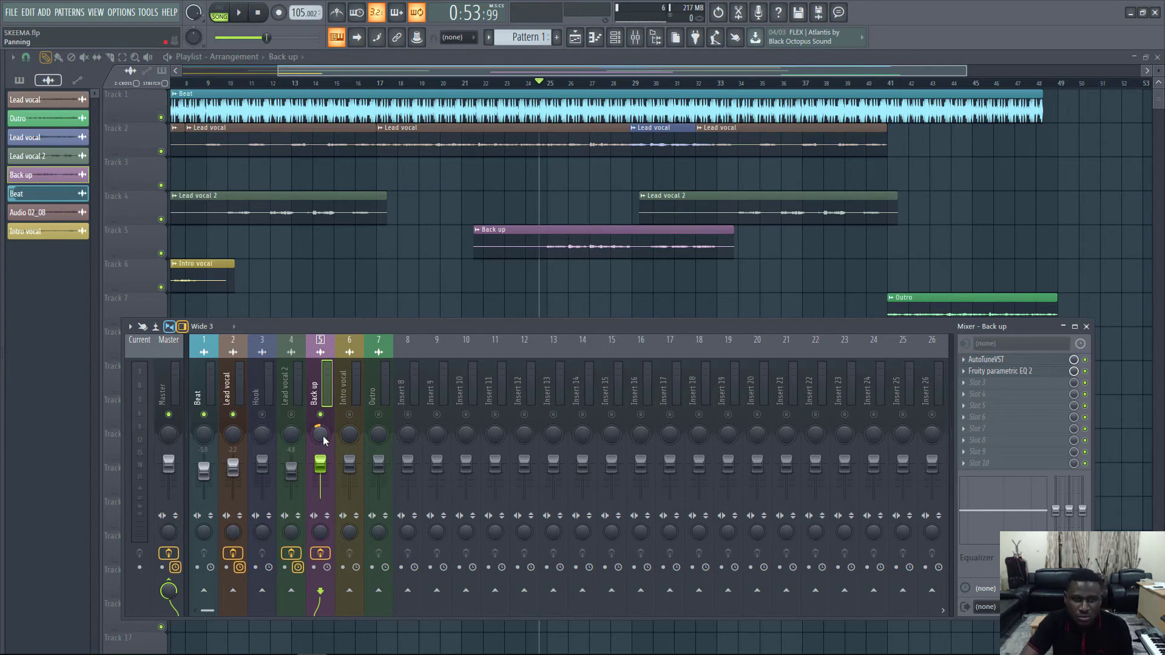
key(space)
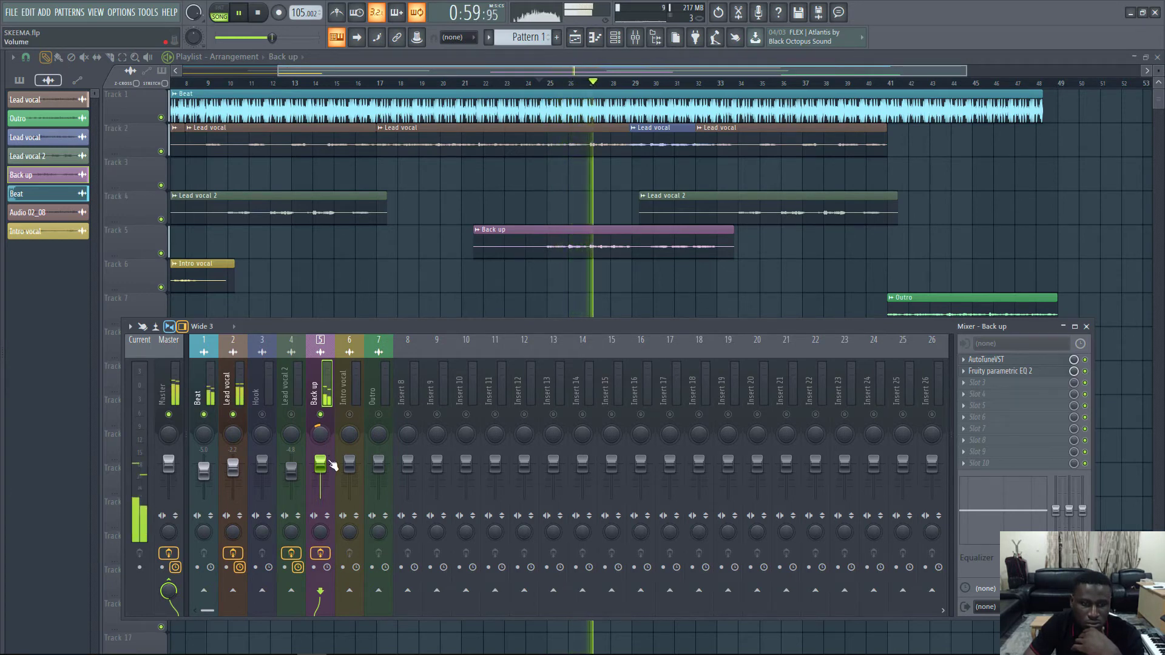
drag(321, 465, 321, 467)
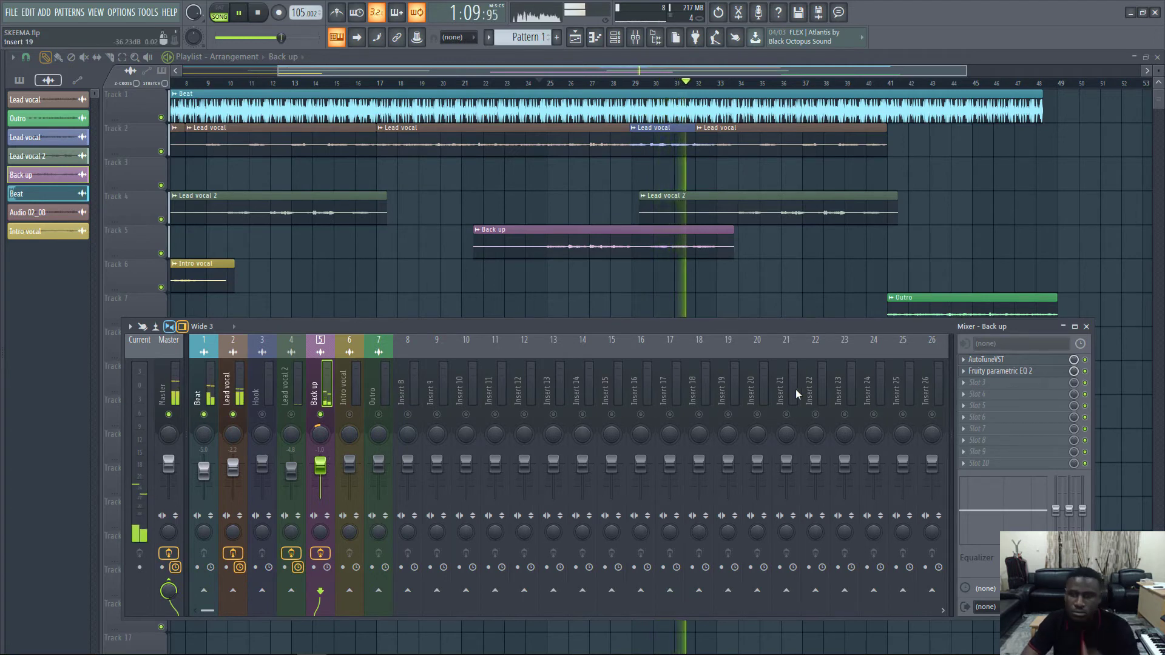
key(space)
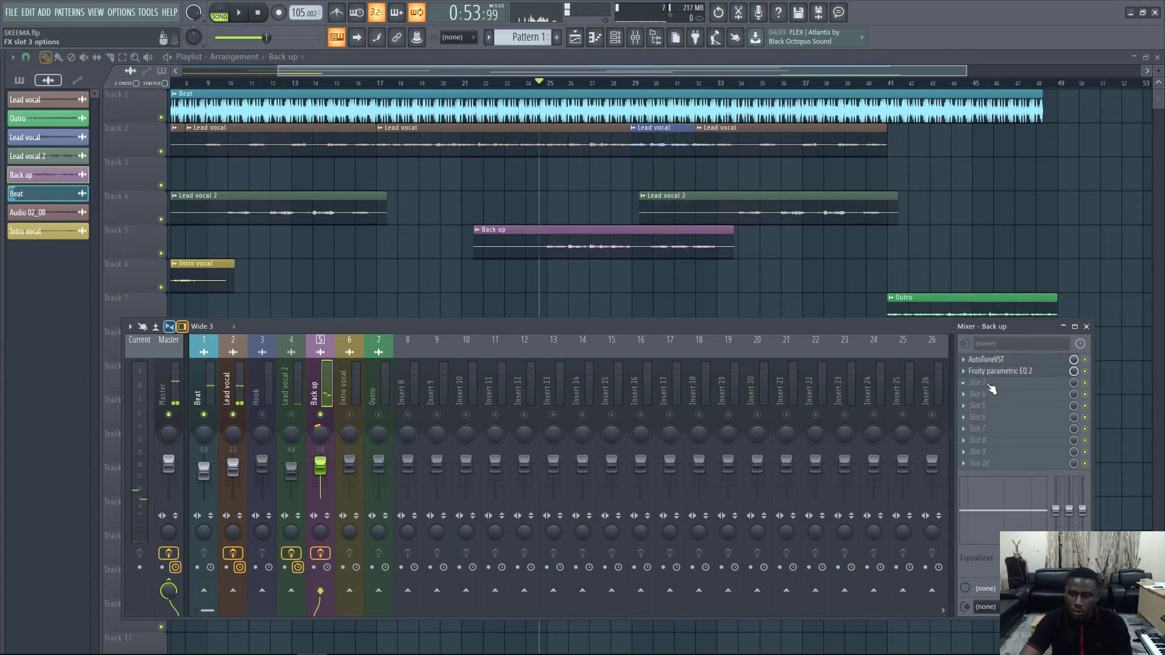
Step: Add Fruity Reeverb in Back up's third slot with high cut 2.9 kHz, room size 100, decay 1.9 sec, high damping 3.1 kHz and reverb 11%
click(991, 389)
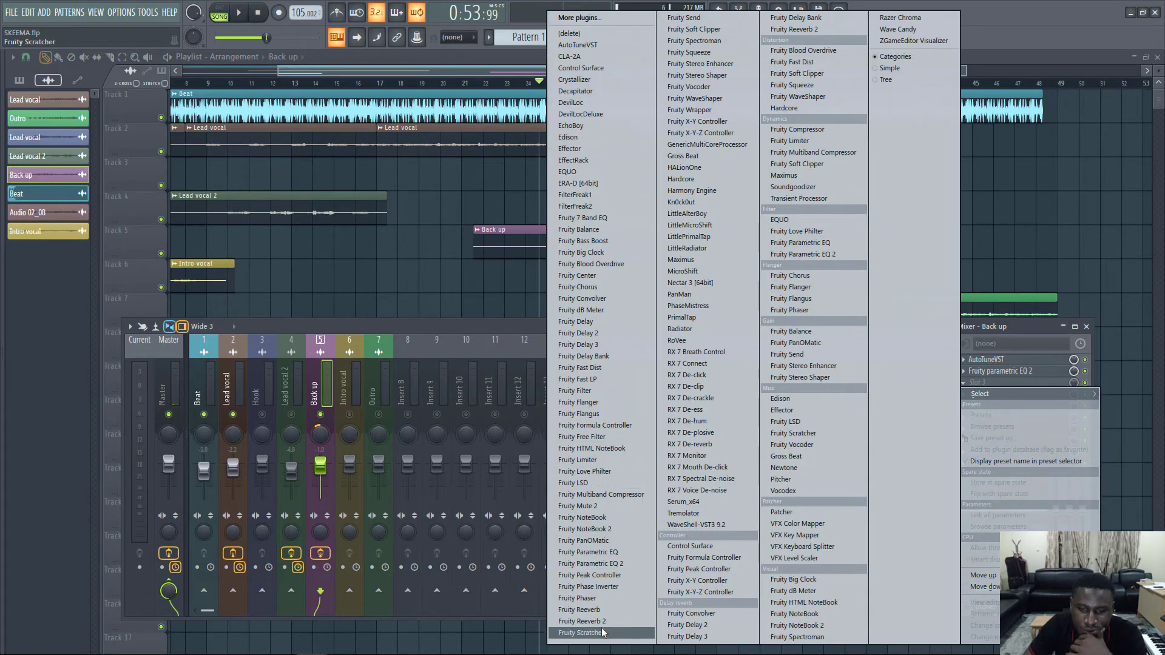
click(579, 610)
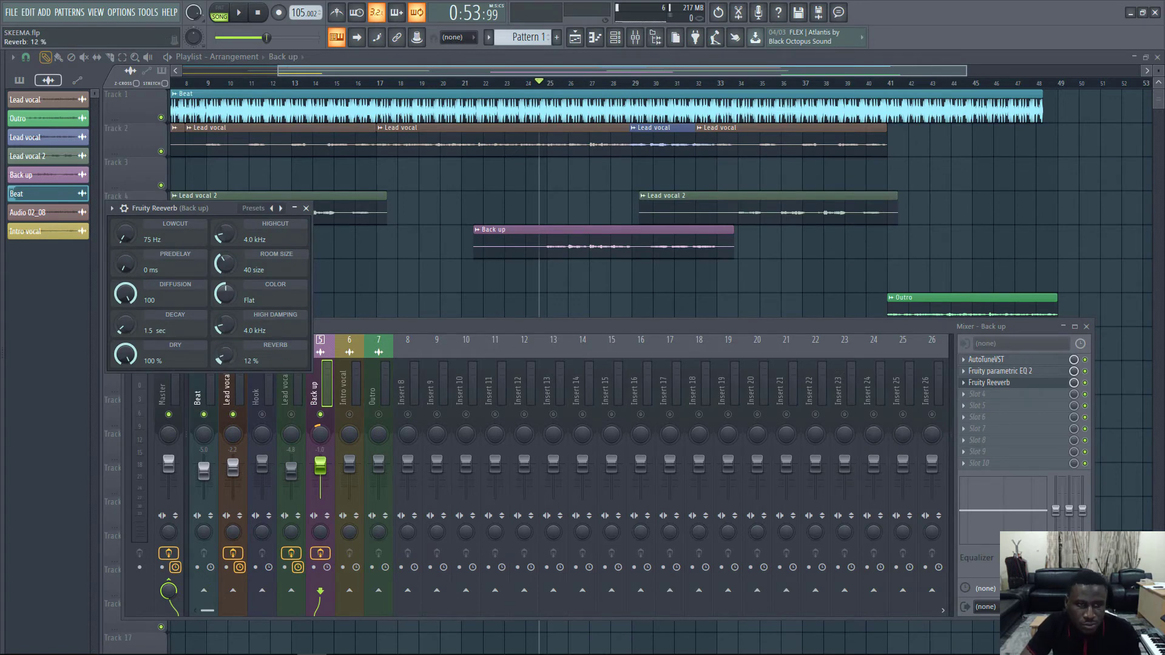
drag(131, 330, 131, 321)
drag(224, 233, 228, 197)
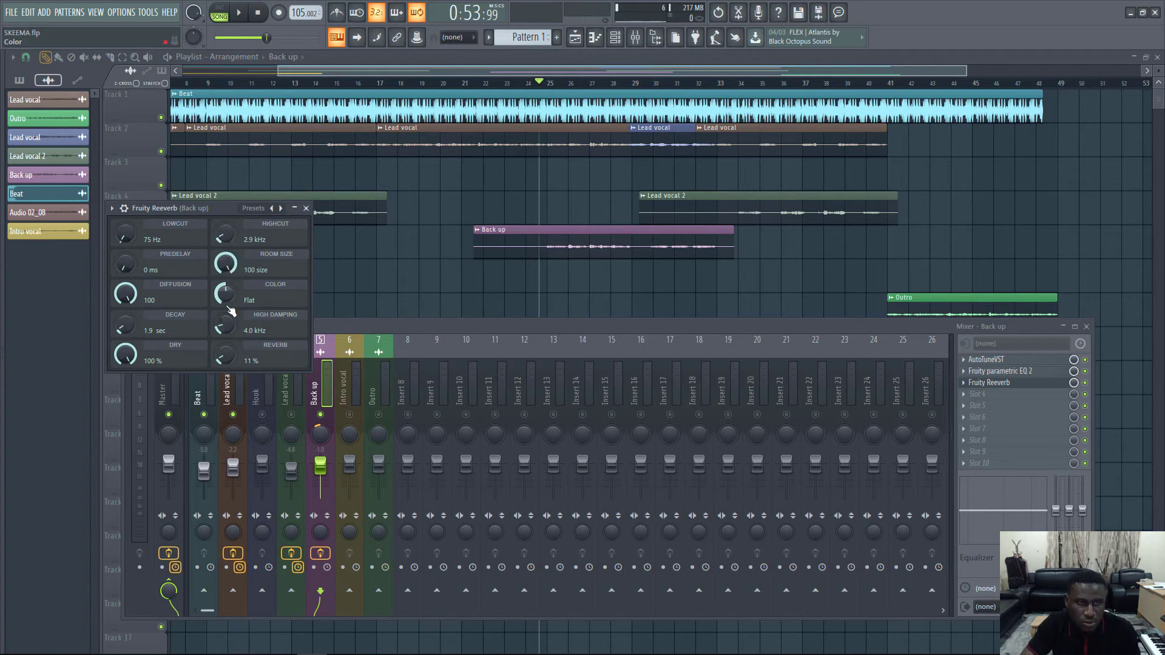
drag(224, 327, 222, 338)
Step: Play the mix back to check Back up's reverb level against the beat and lead vocal
key(space)
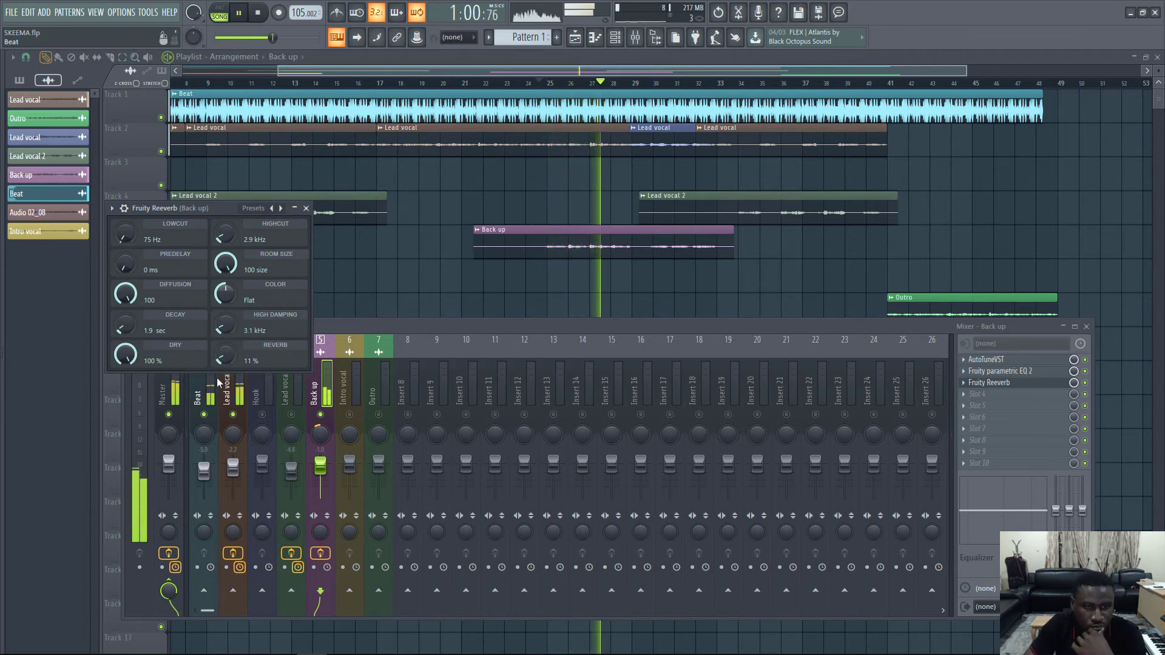
drag(225, 353, 225, 354)
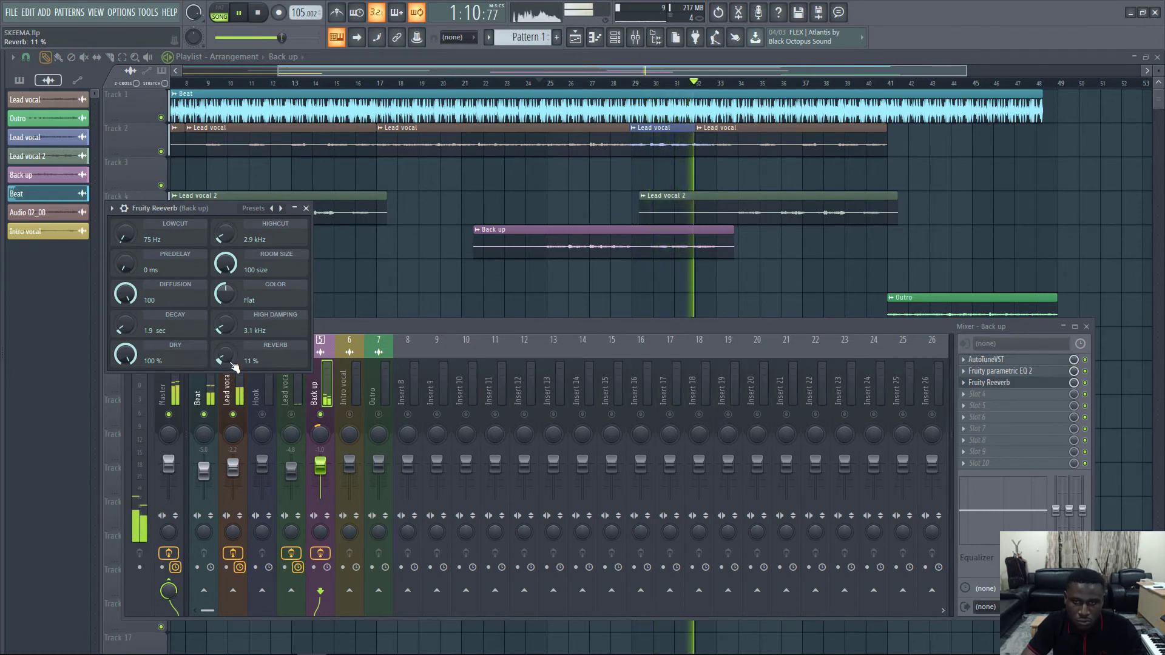
key(space)
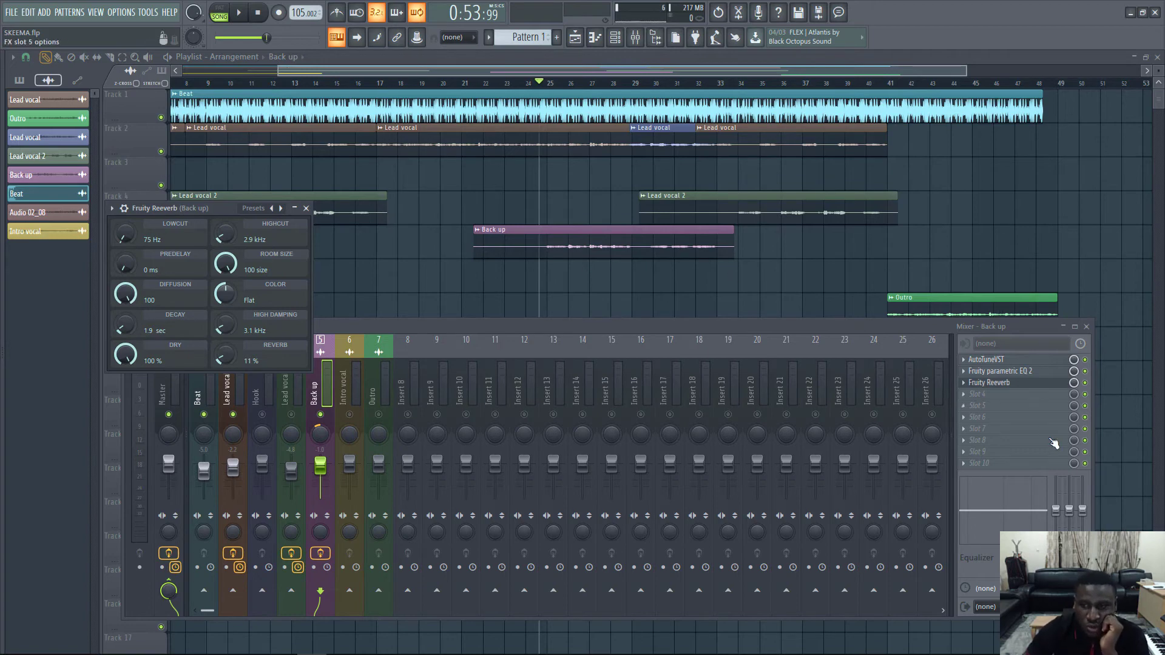
Step: Add Fruity Compressor to the Back up track's fourth effect slot and place its window clear of the reverb window
click(1006, 392)
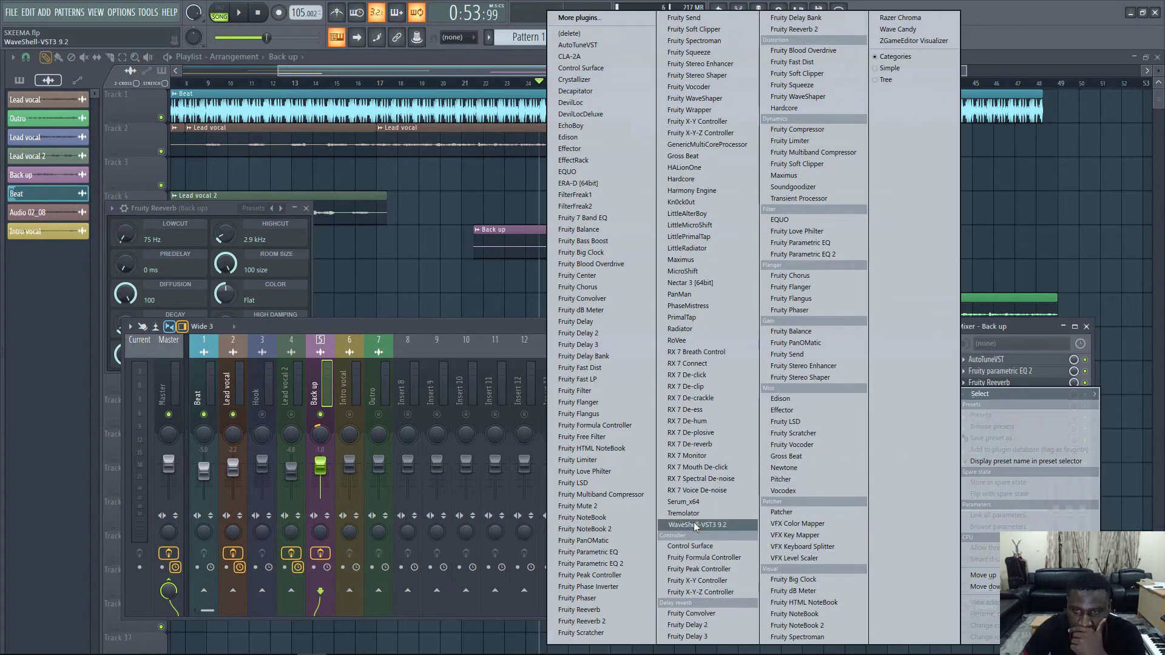
click(797, 131)
drag(326, 228, 489, 323)
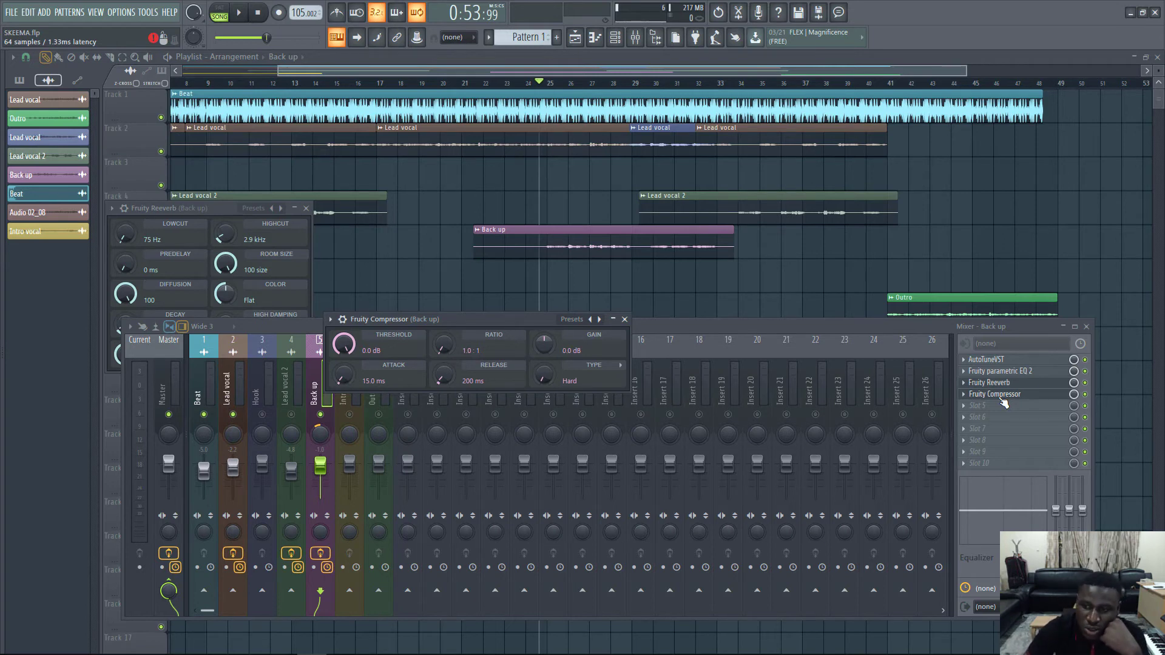
Step: Move Fruity Compressor up Back up's effect chain to the second slot, between AutoTuneVST and Fruity parametric EQ 2
key(alt+Up)
key(alt+Up)
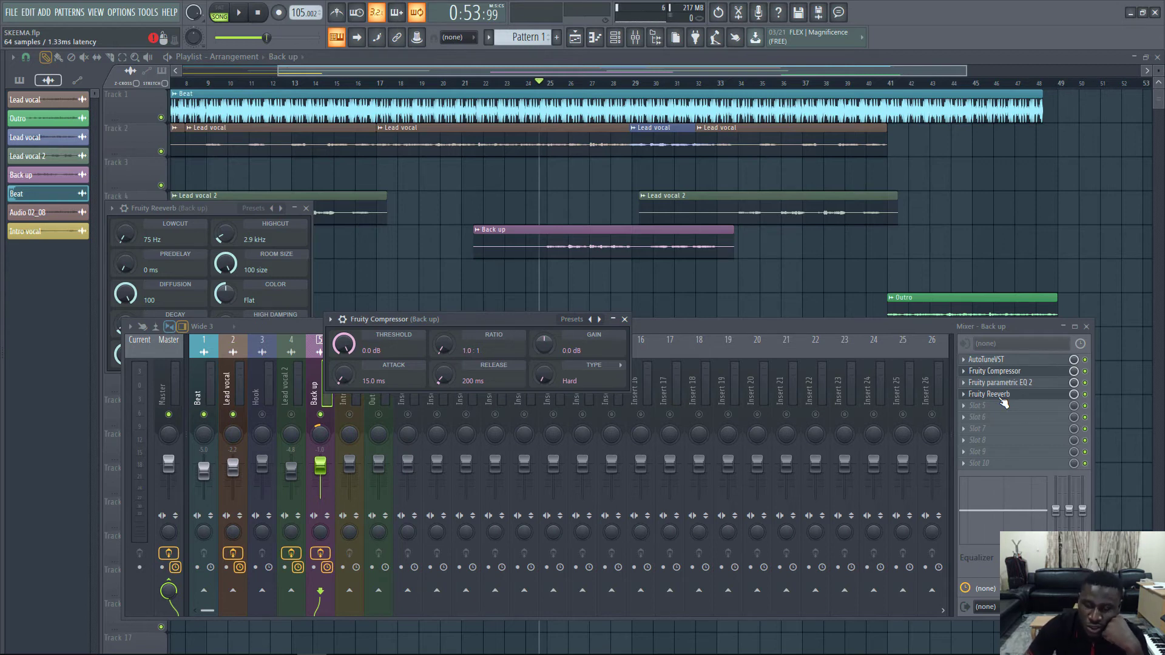
key(alt+Down)
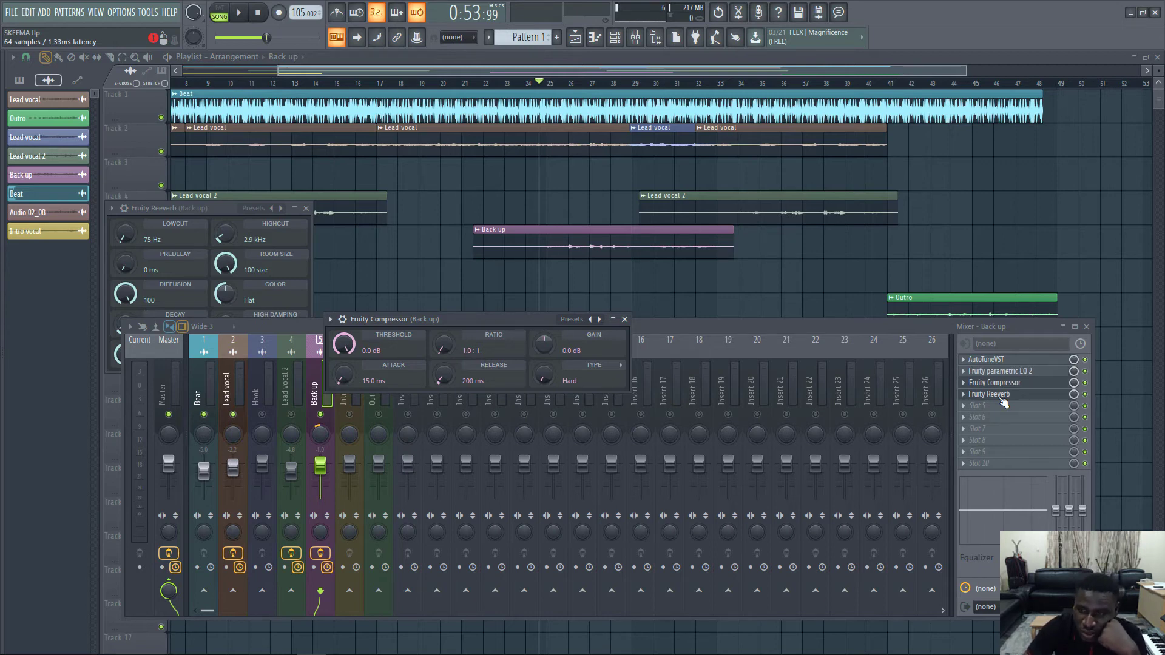
key(alt+Up)
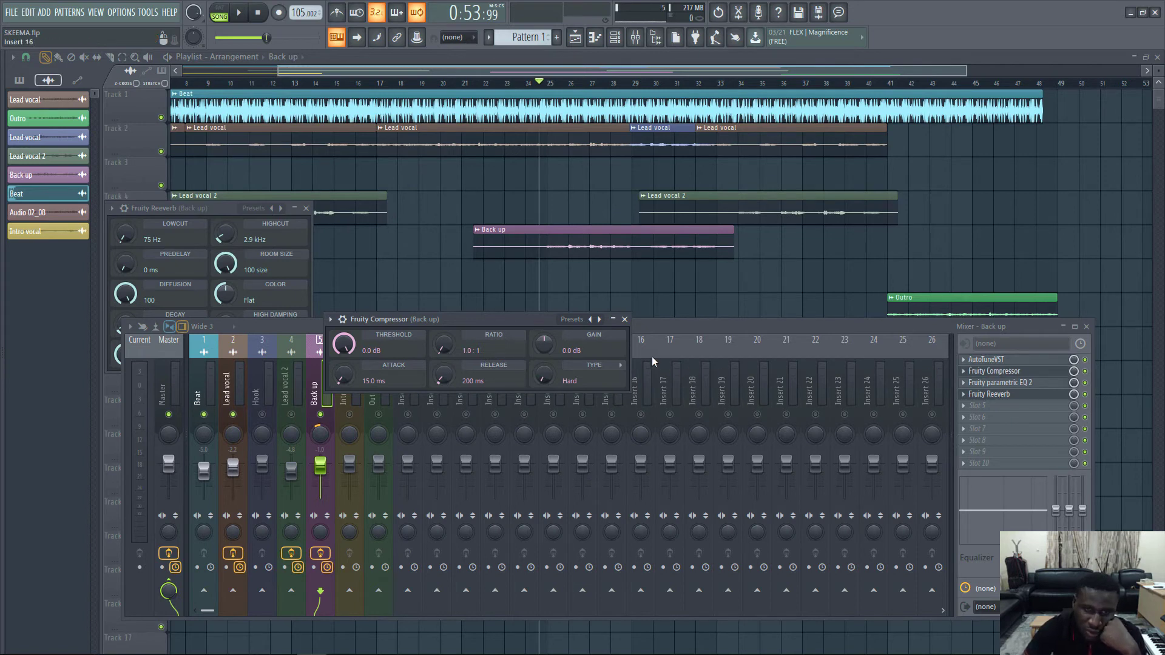
key(alt+Down)
key(alt+Down)
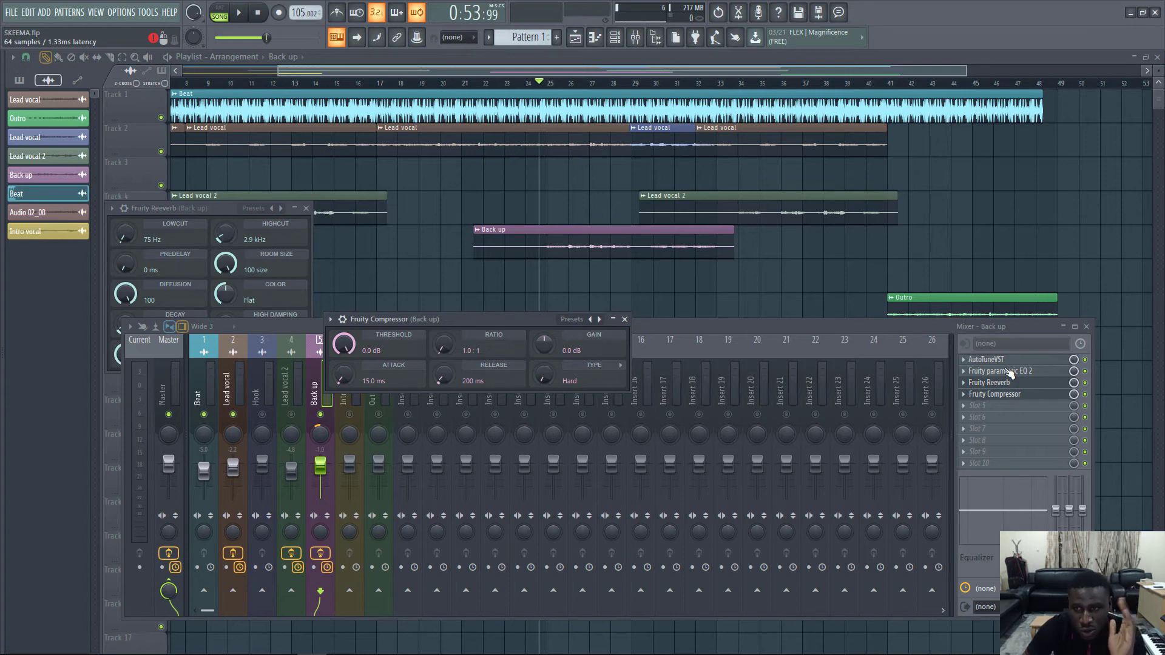
key(alt+Up)
key(alt+Up)
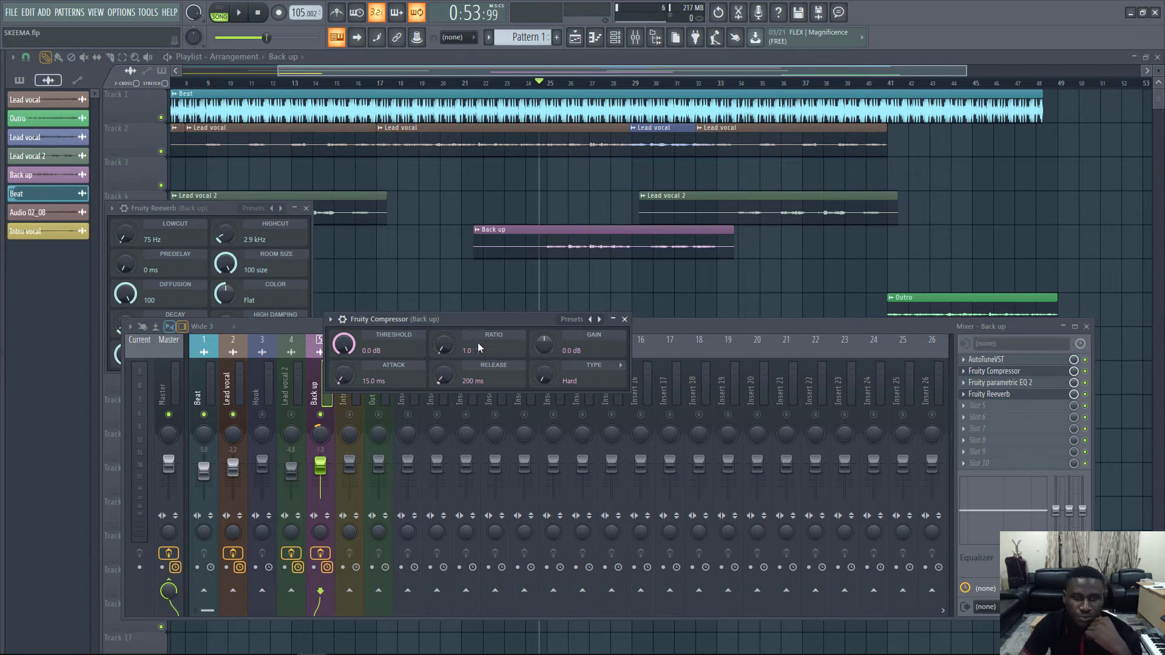
Step: Set Back up's compressor to ratio 3.4:1, threshold -25.3 dB and release 594 ms
drag(444, 346, 443, 330)
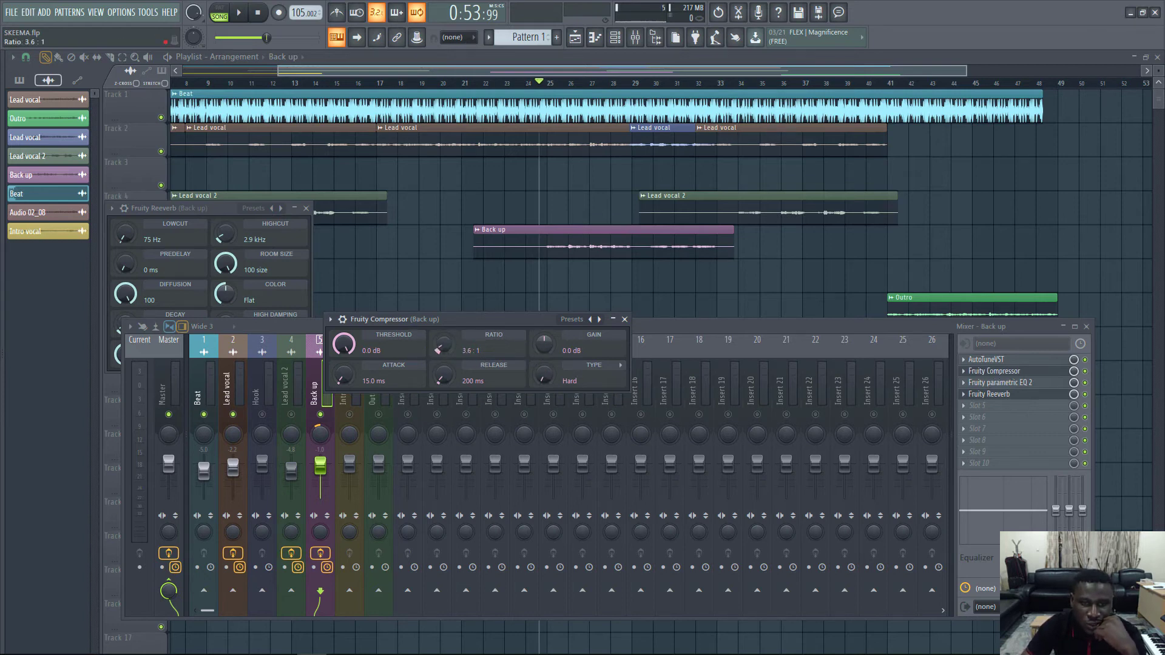
drag(343, 344, 350, 371)
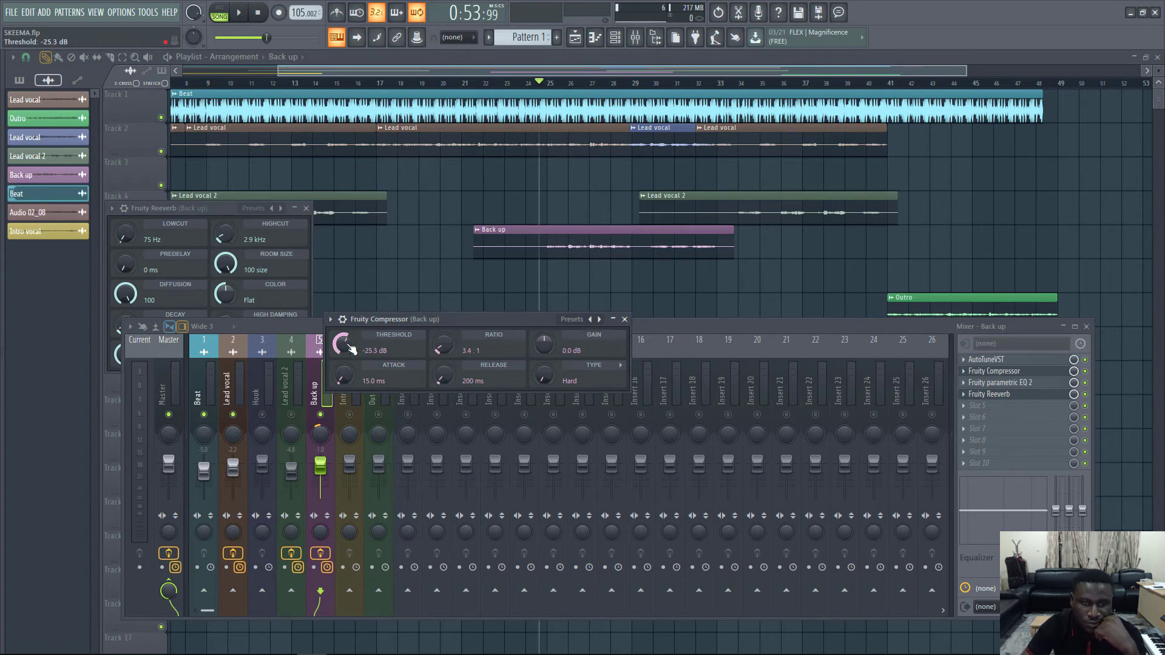
drag(442, 372, 443, 380)
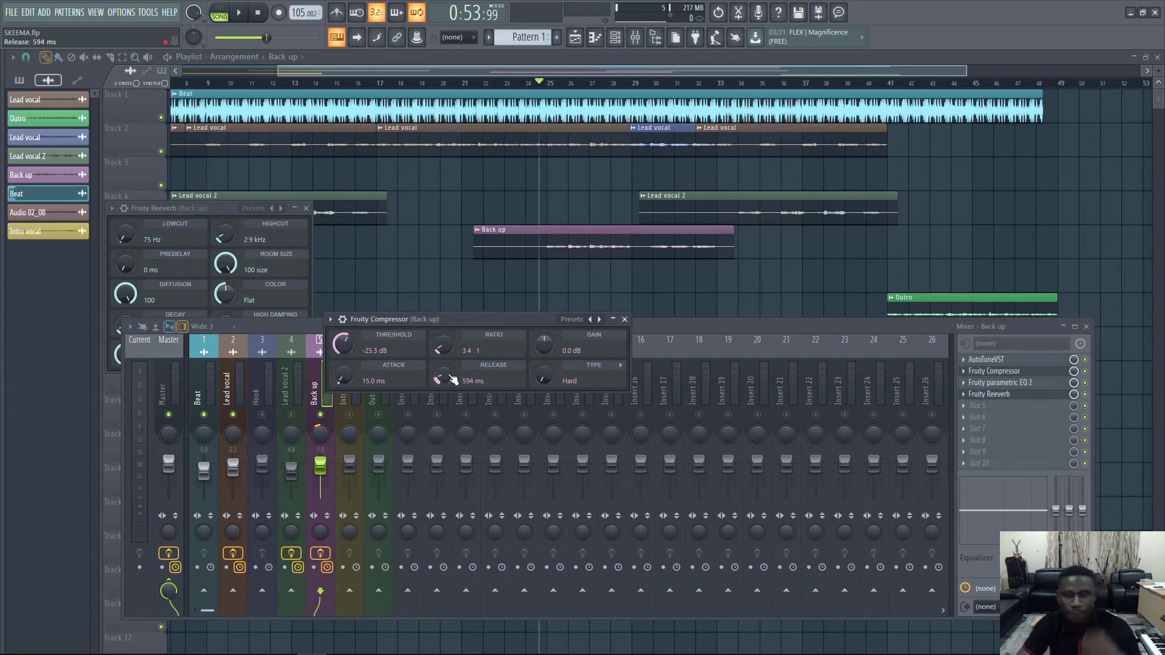
Step: During playback, raise Back up's compressor gain to 2.8 dB and lower the track's volume slightly
key(space)
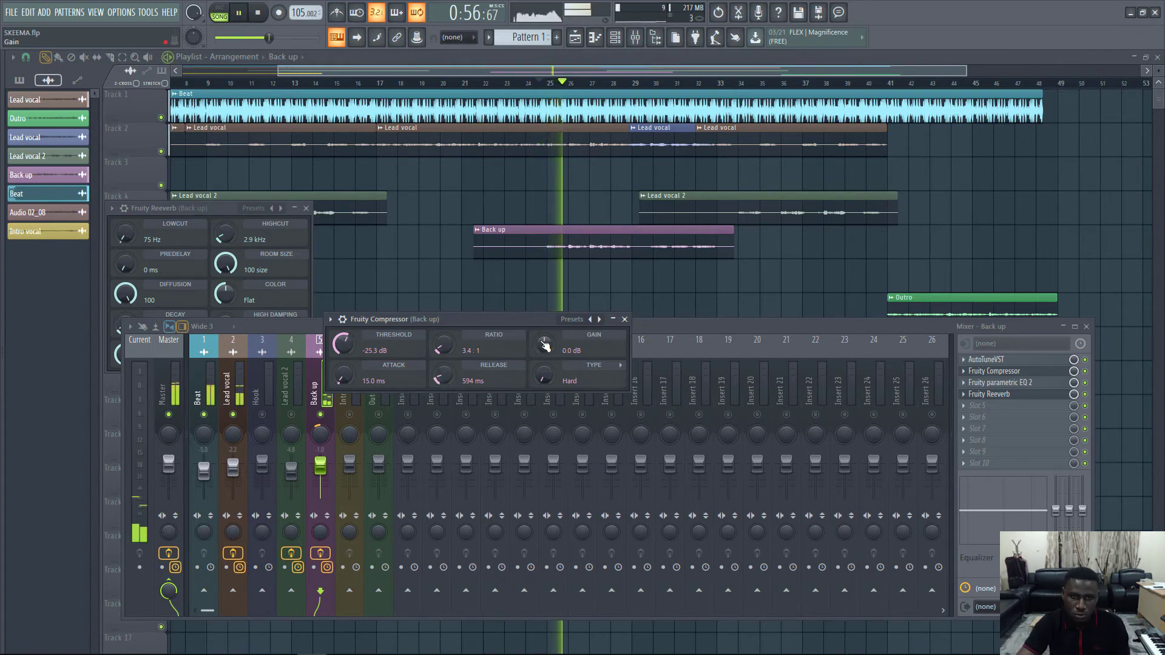
drag(544, 344, 544, 335)
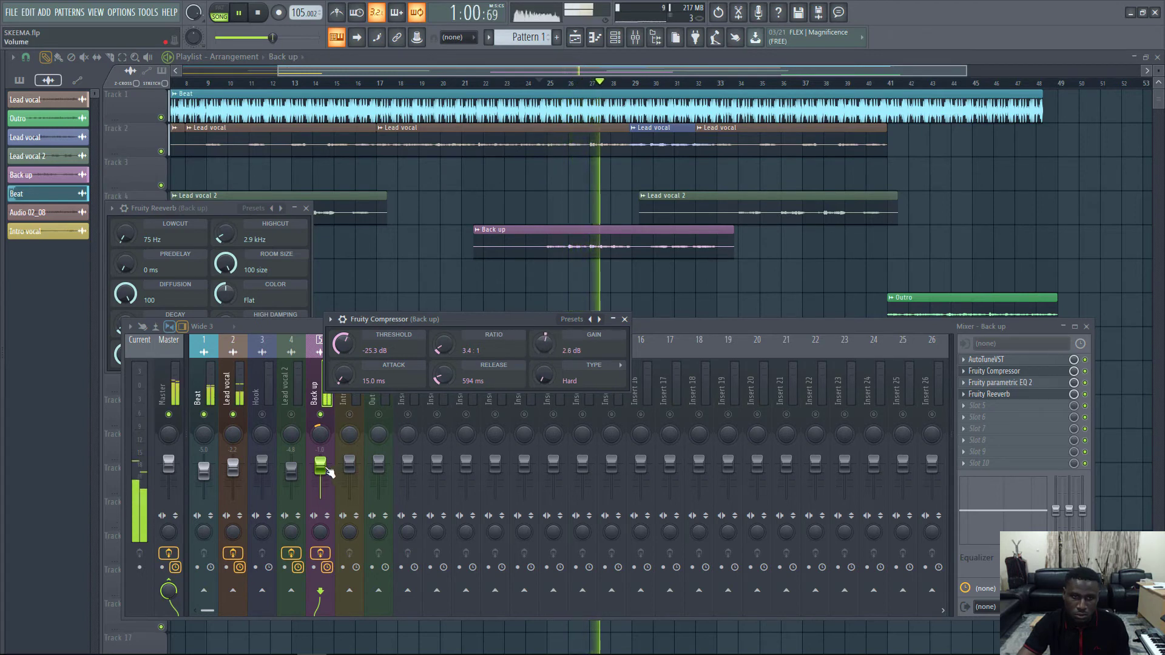
drag(321, 467, 321, 470)
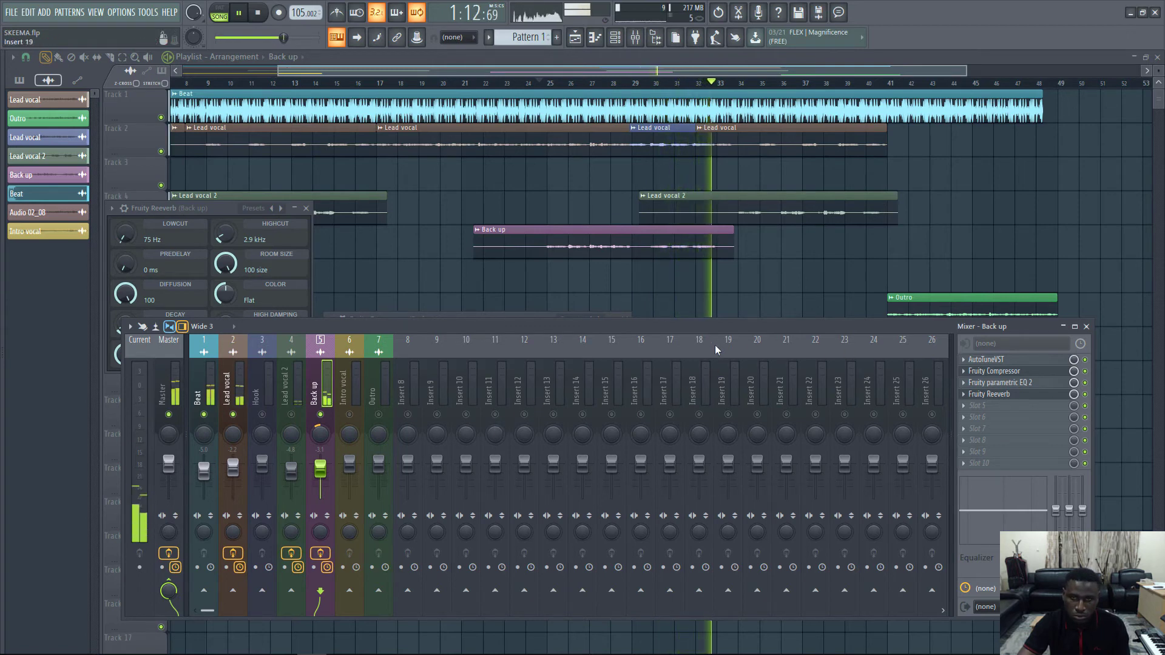
key(space)
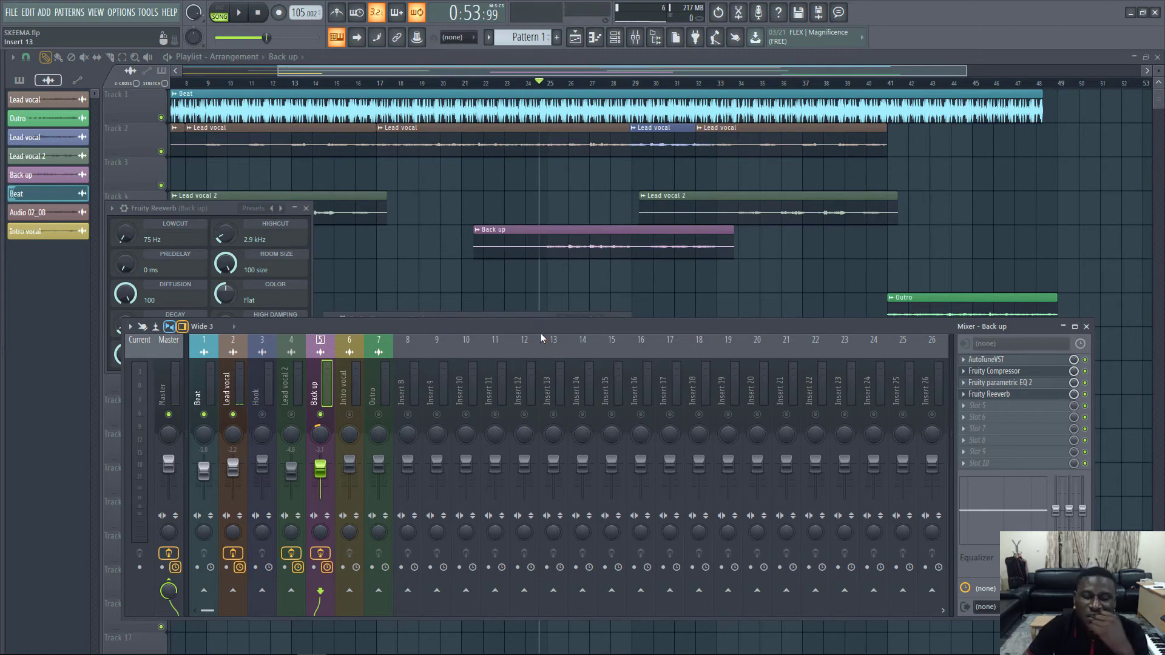
Step: Unmute the Lead vocal 2 mixer track and lower Back up's volume a little more during playback
click(295, 387)
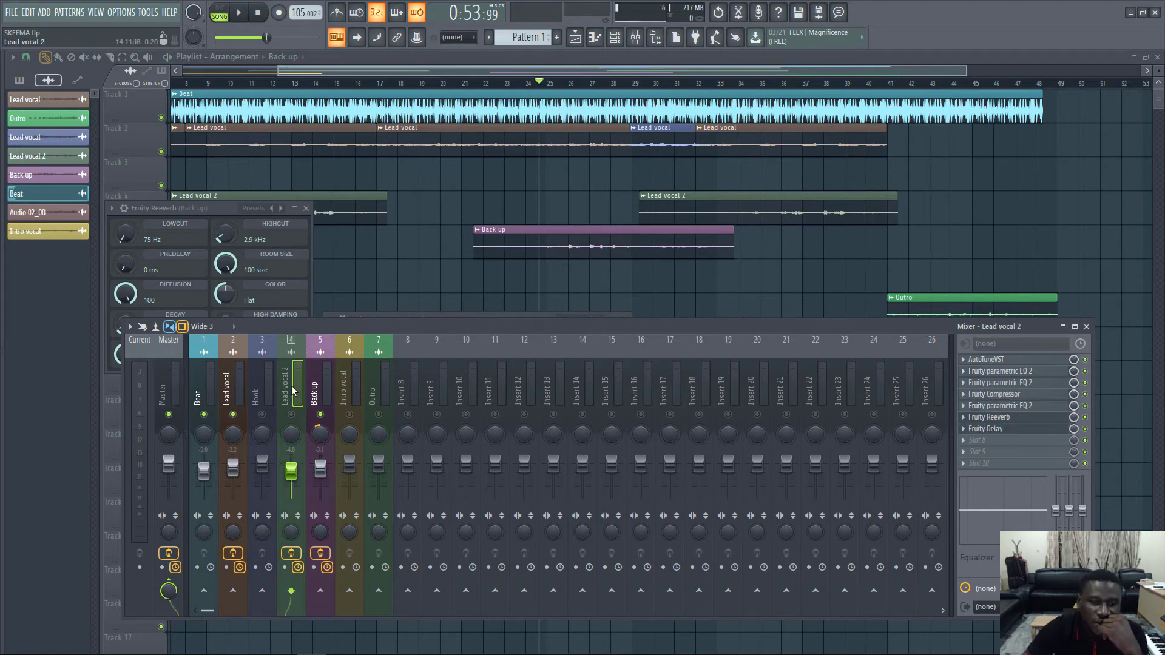
click(323, 405)
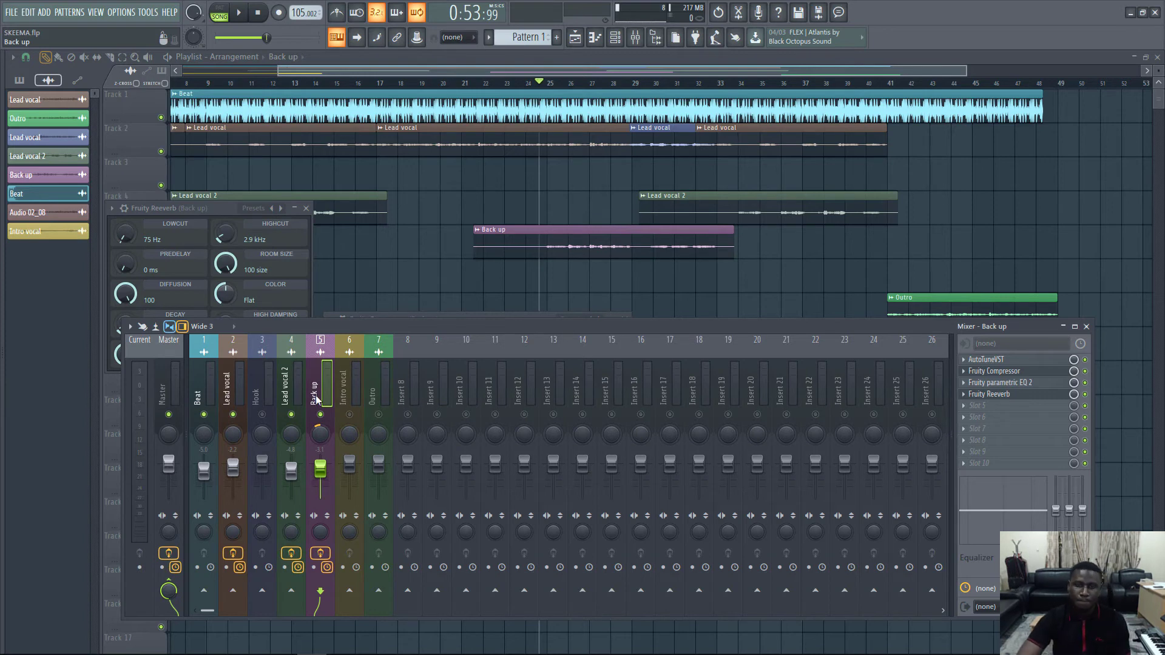
key(space)
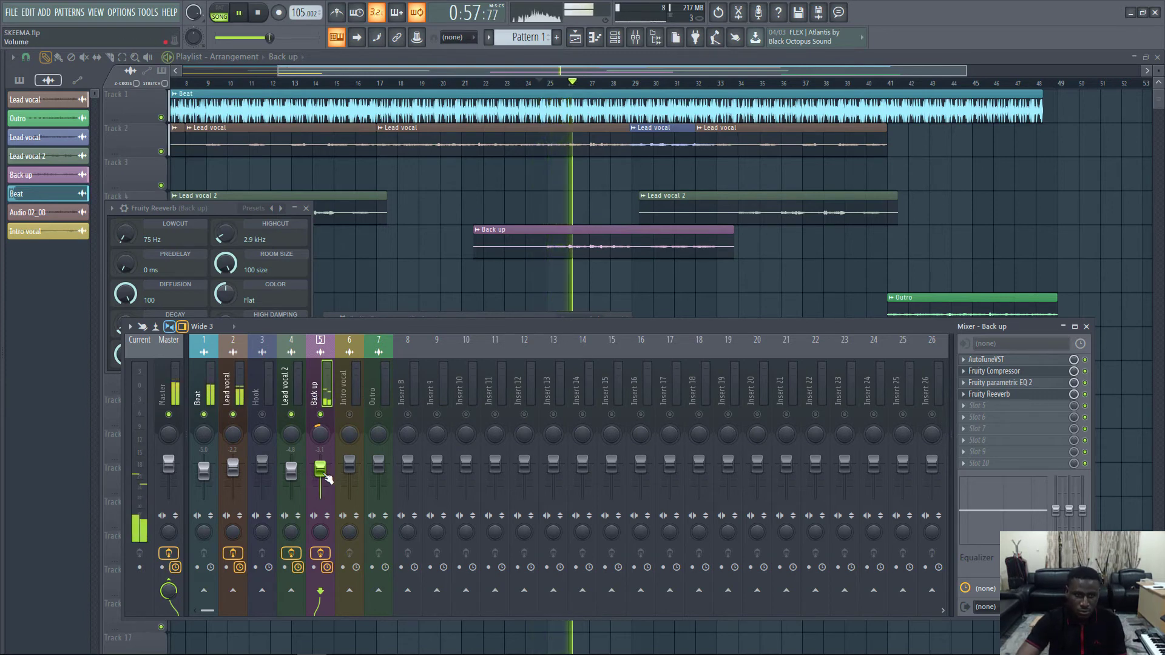
drag(325, 474, 328, 475)
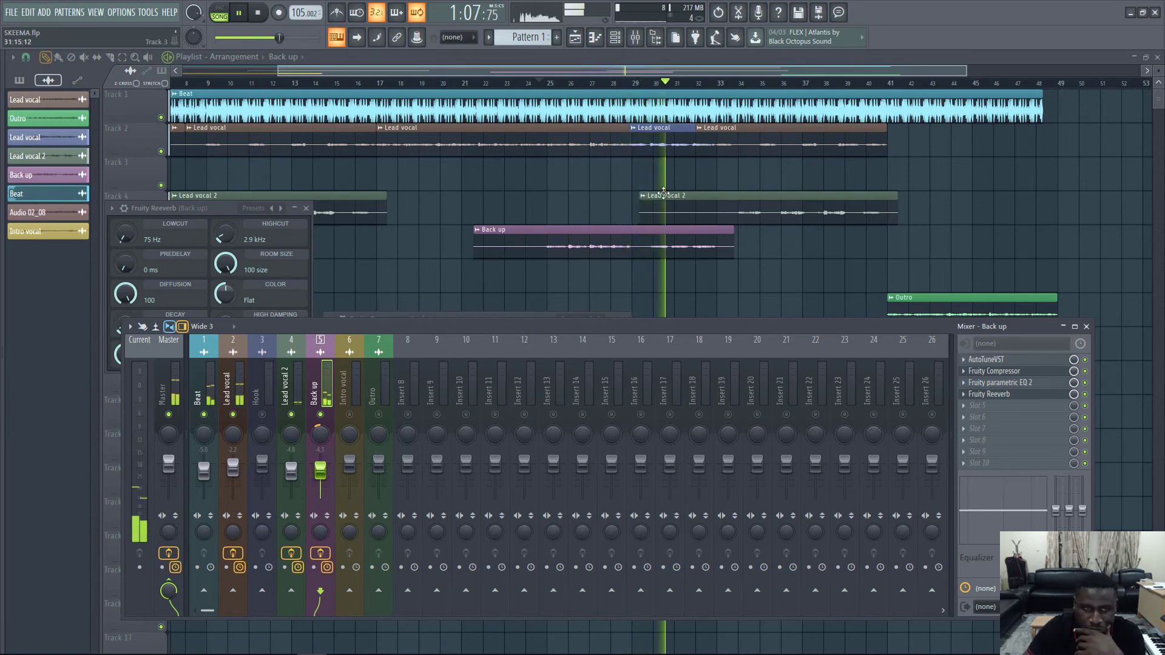
Step: Close the Fruity Reeverb and Fruity Compressor windows and move the mixer down to uncover the playlist tracks while listening
click(303, 209)
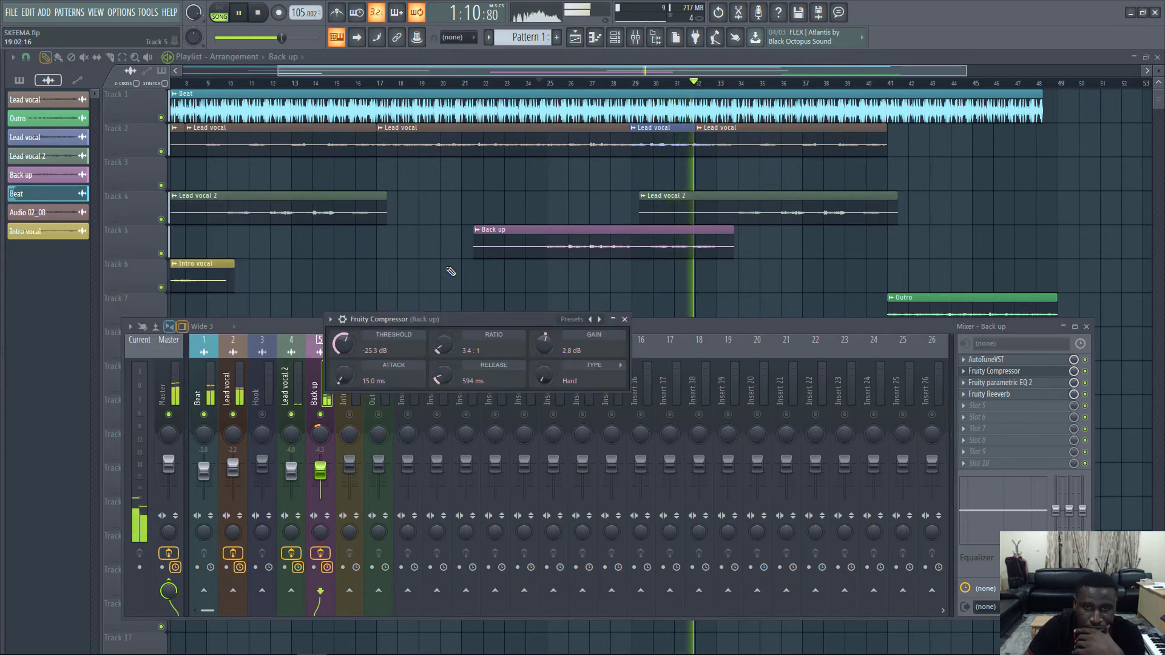
click(624, 319)
drag(628, 325, 634, 382)
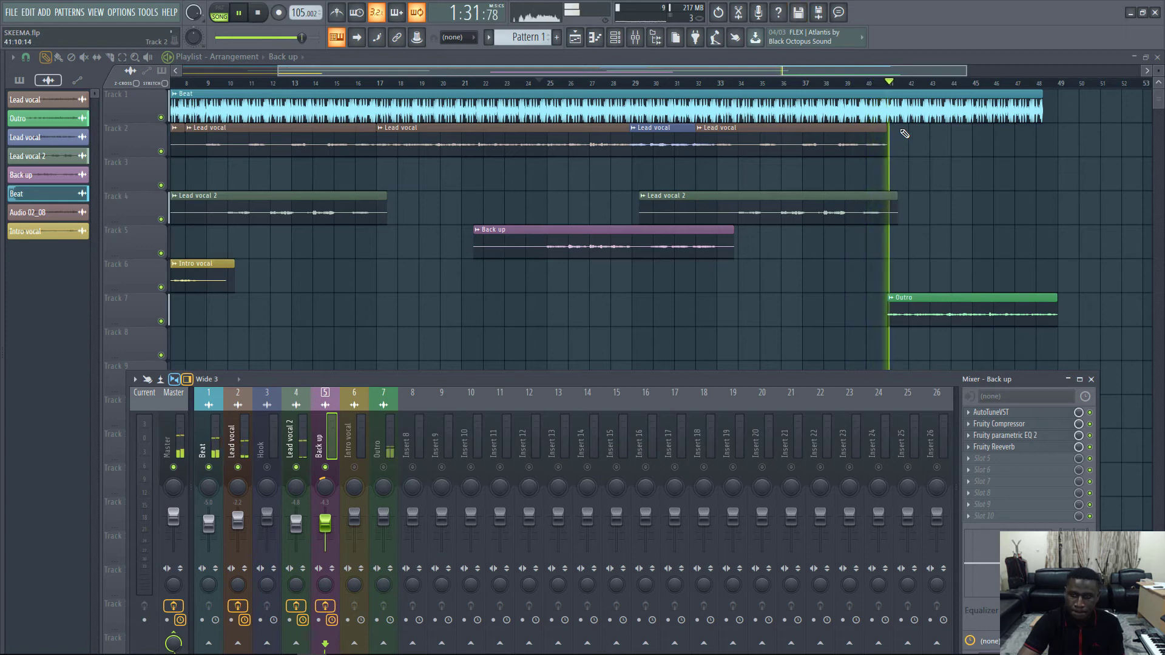
key(space)
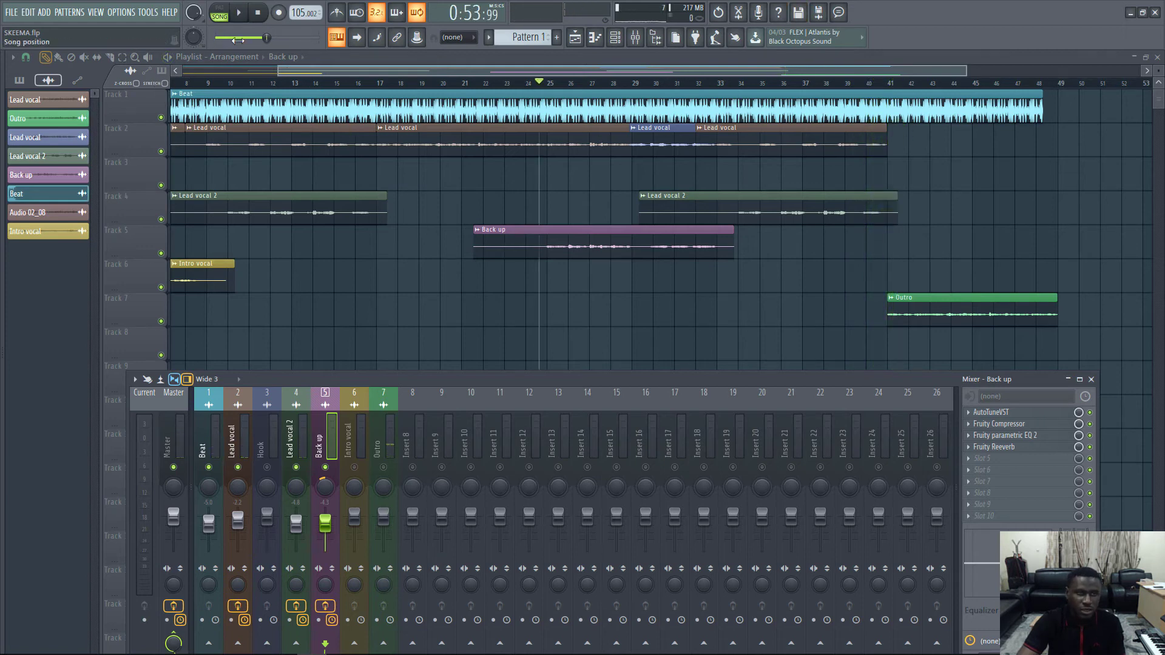
Step: Unmute the Intro vocal mixer track and listen to it with the mix from the start of the song
click(258, 15)
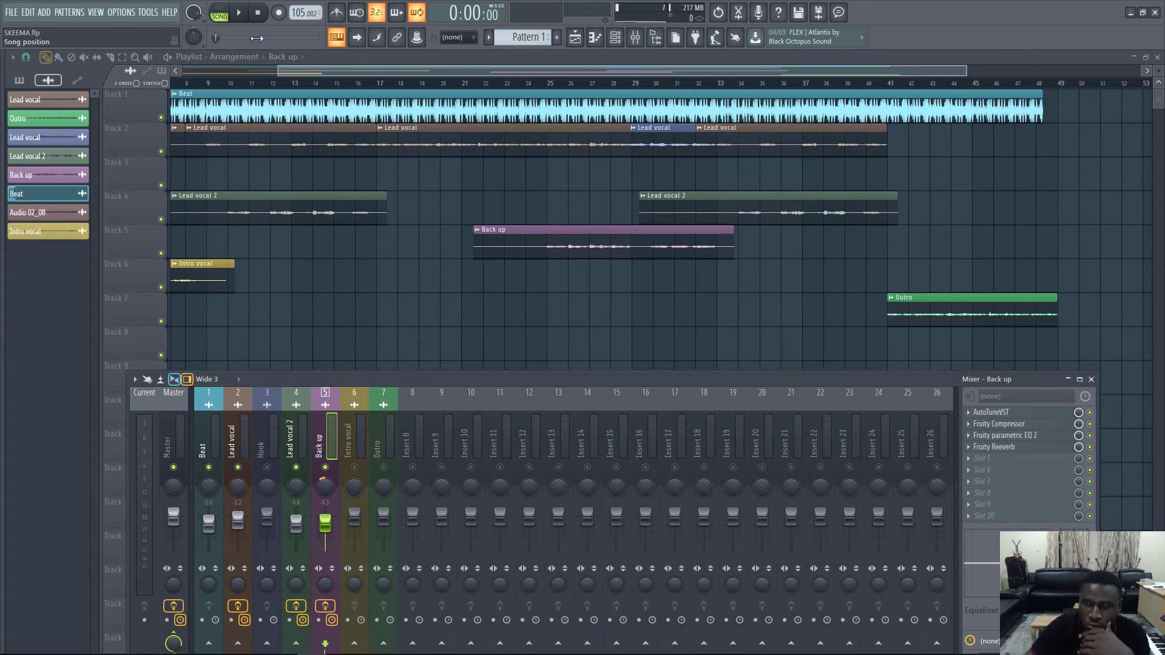
key(space)
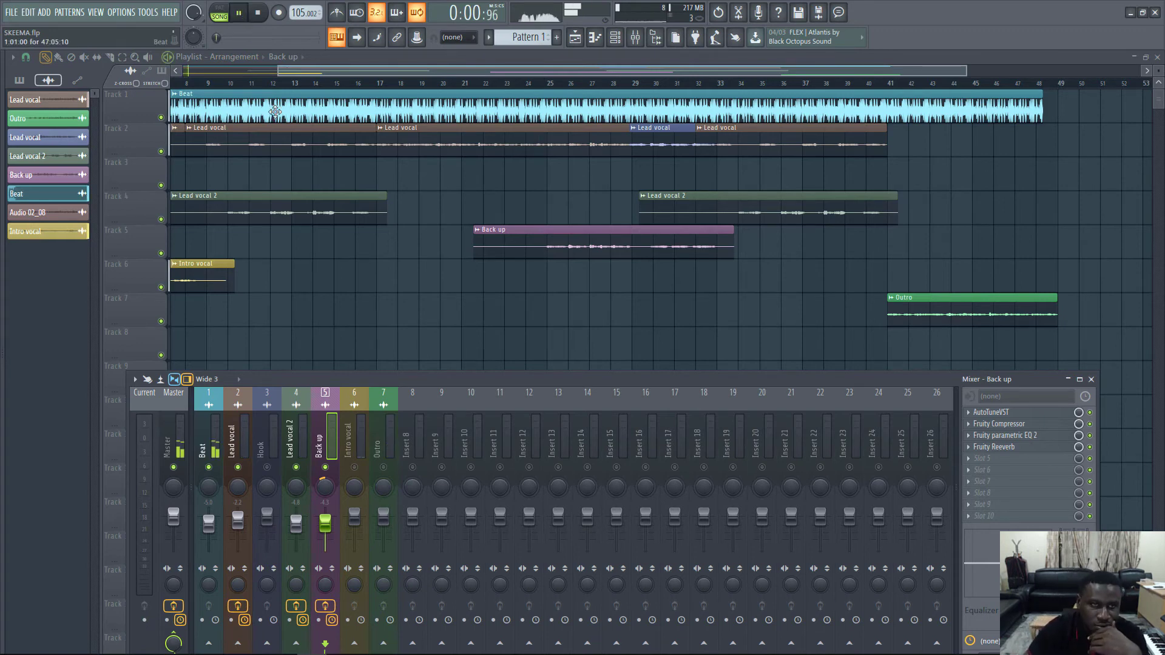
drag(282, 72, 50, 99)
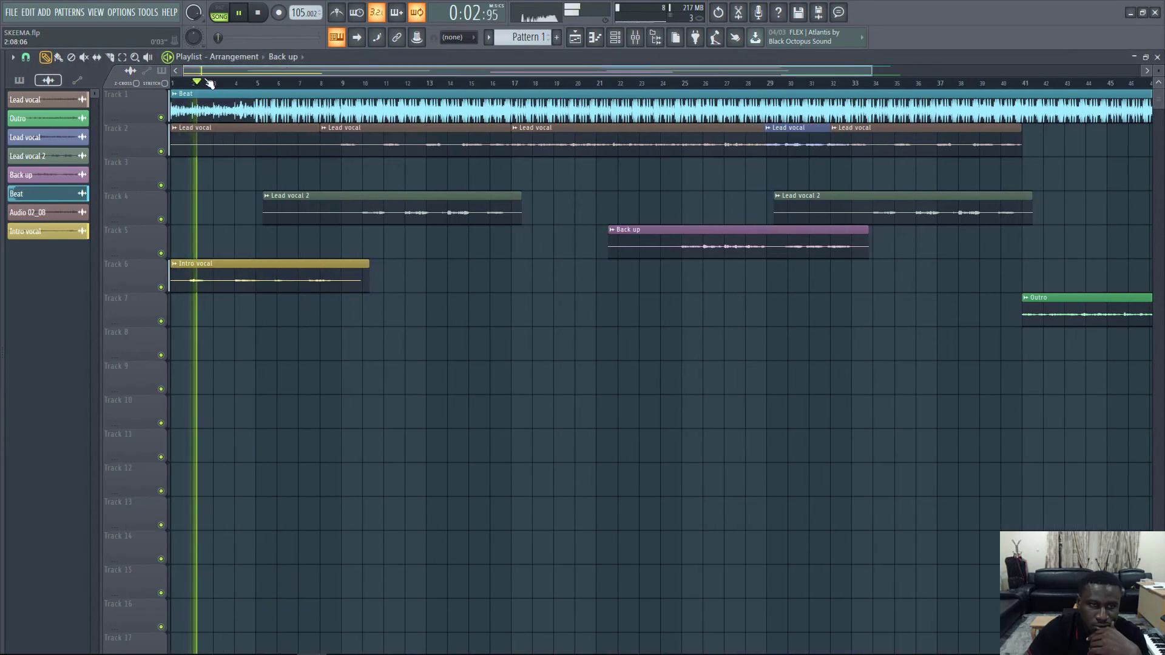
click(635, 37)
key(space)
click(357, 445)
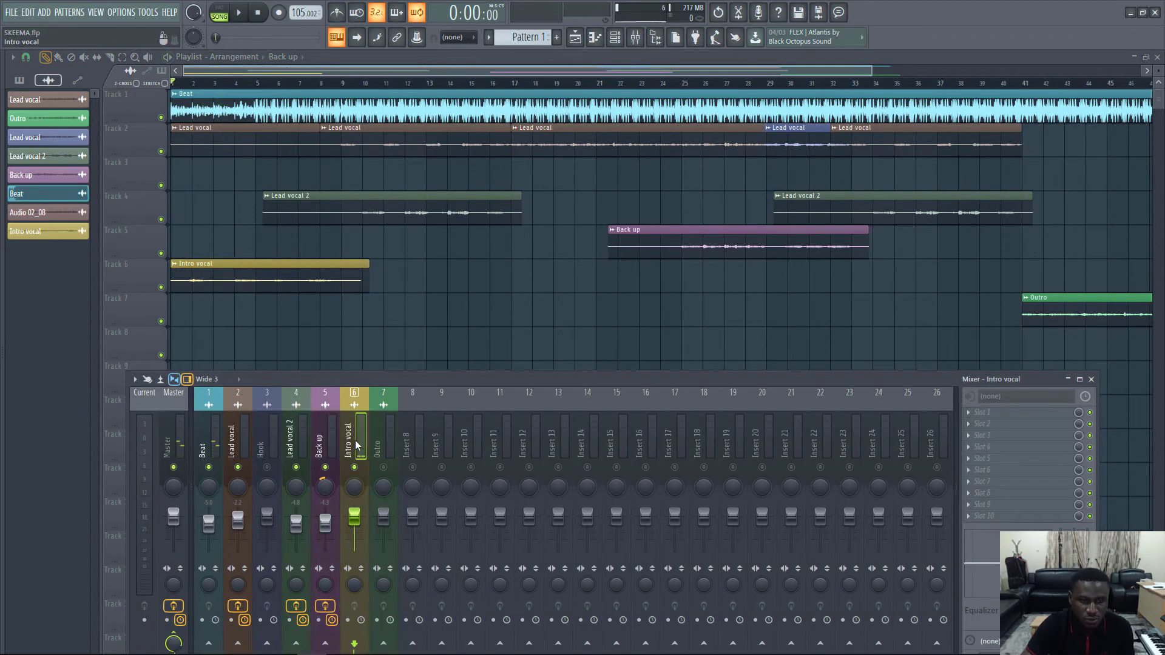
key(space)
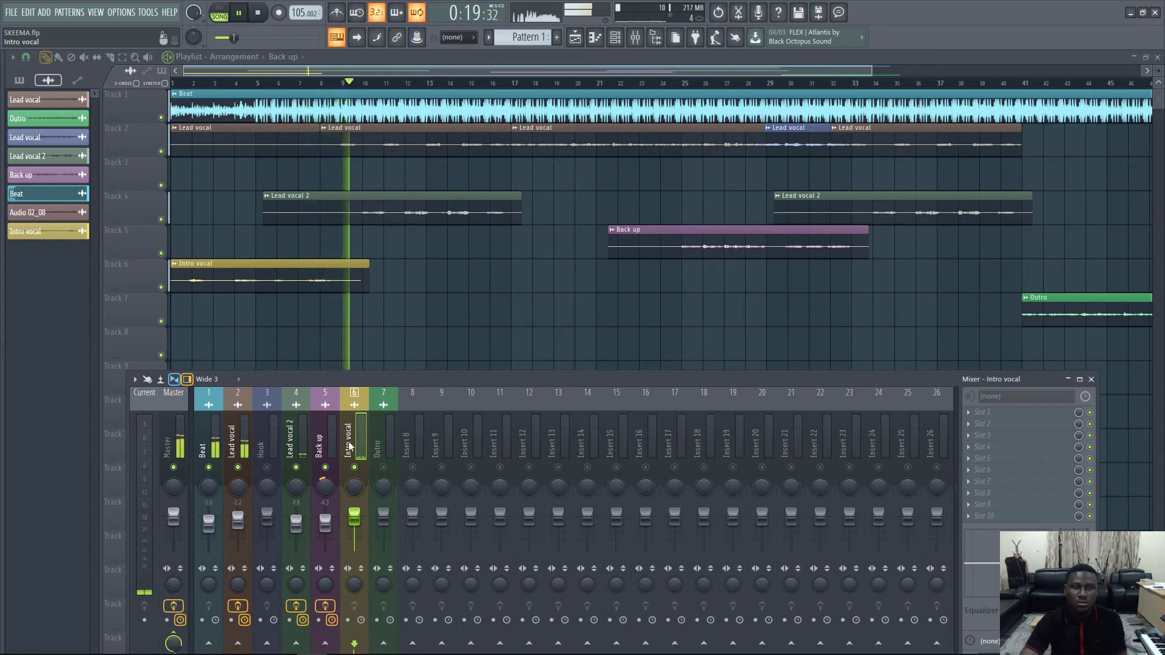
key(space)
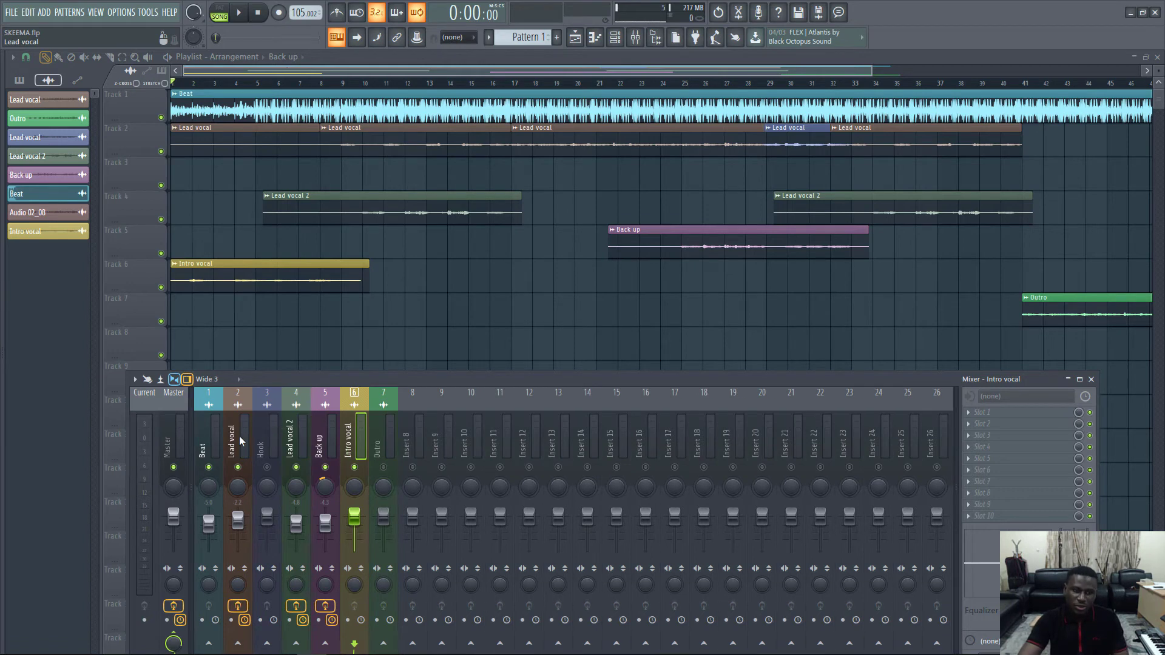
Step: Save the Lead vocal mixer track's state as a mixer preset named skeema lead vox
click(263, 428)
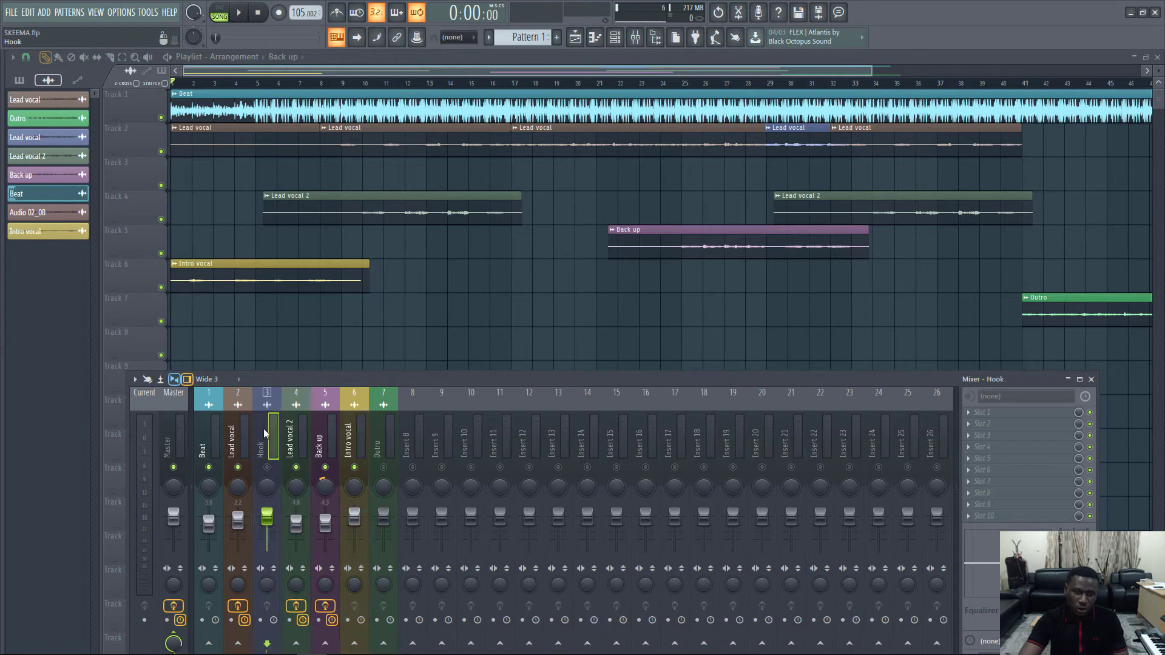
click(358, 435)
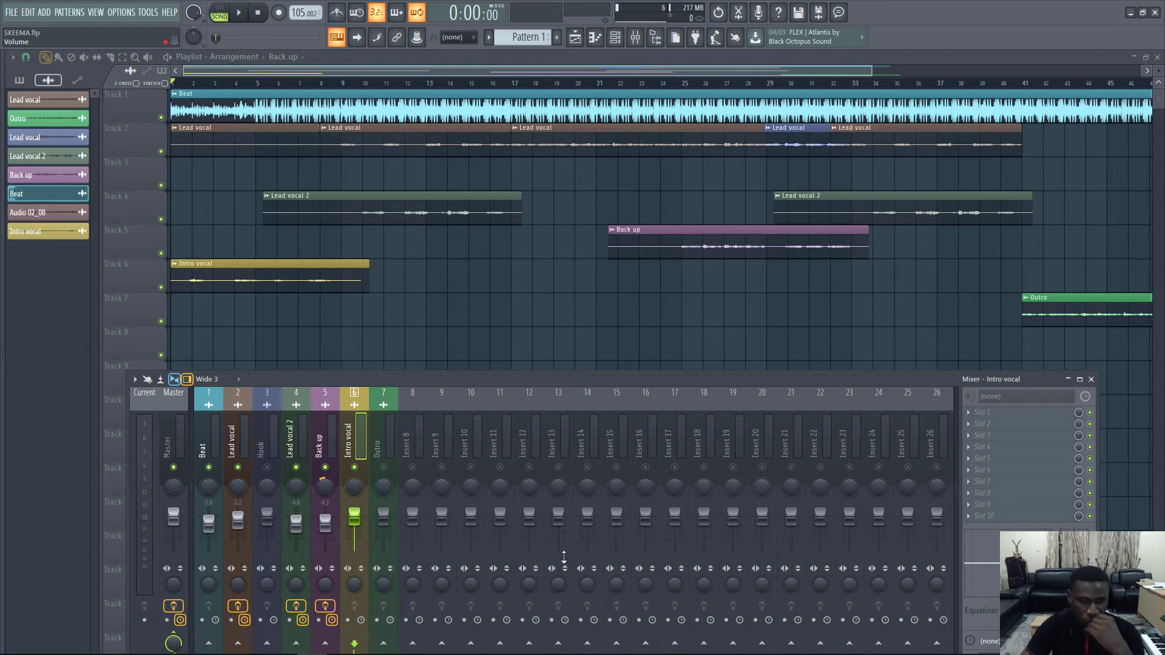
click(223, 447)
click(230, 446)
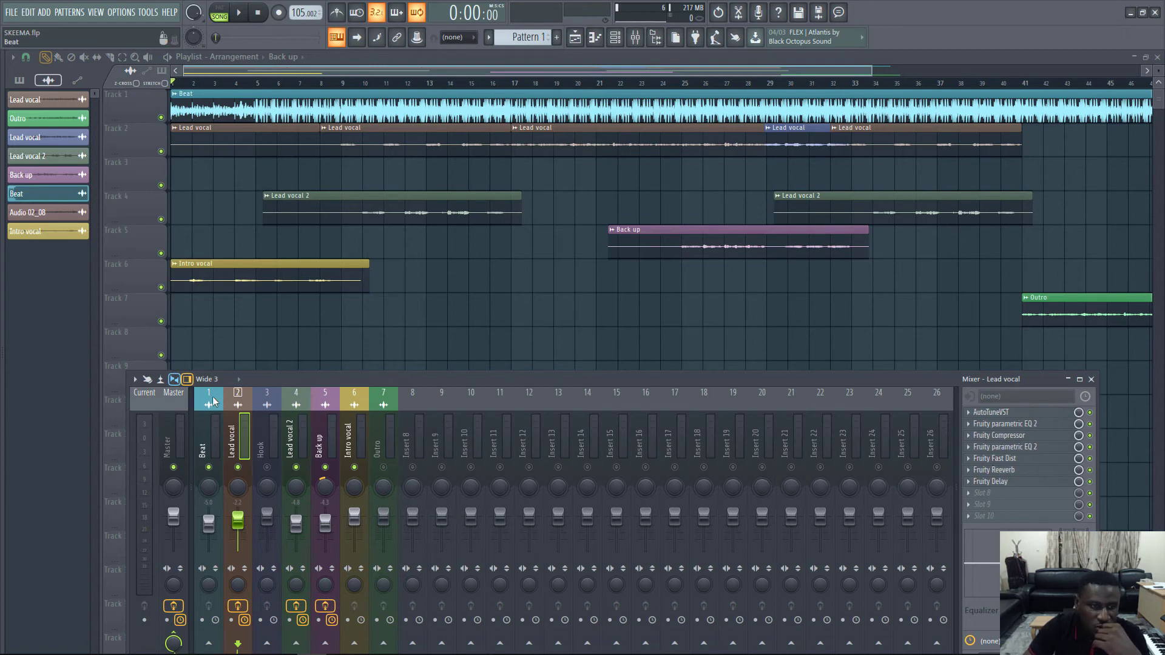
click(135, 380)
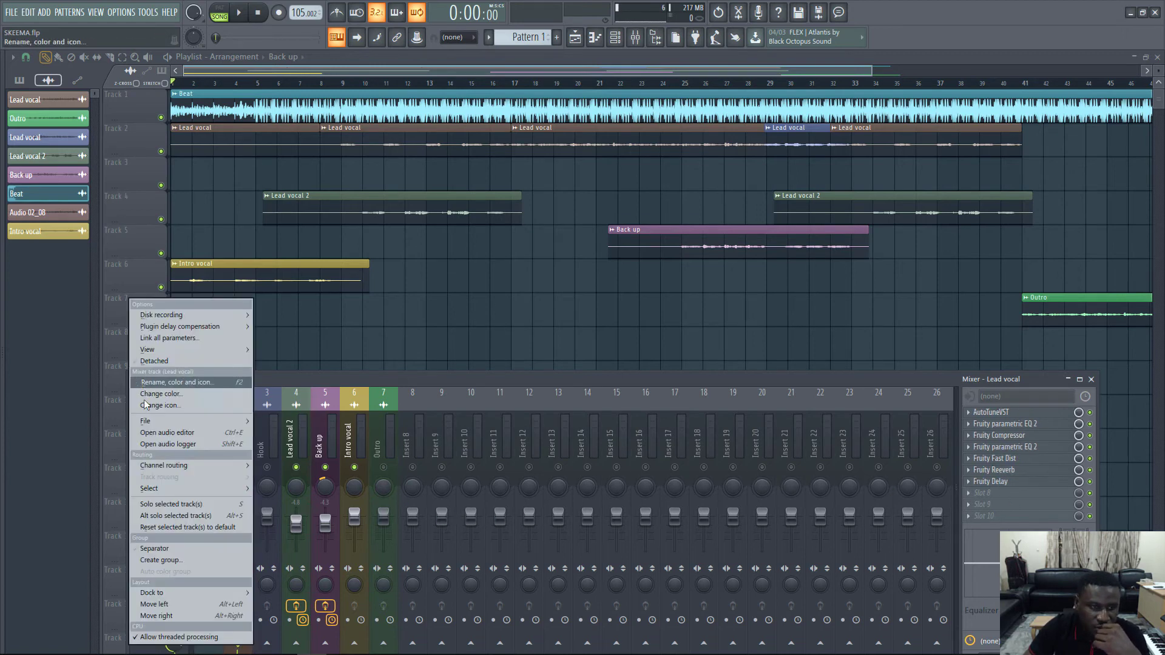
mouse_move(152, 424)
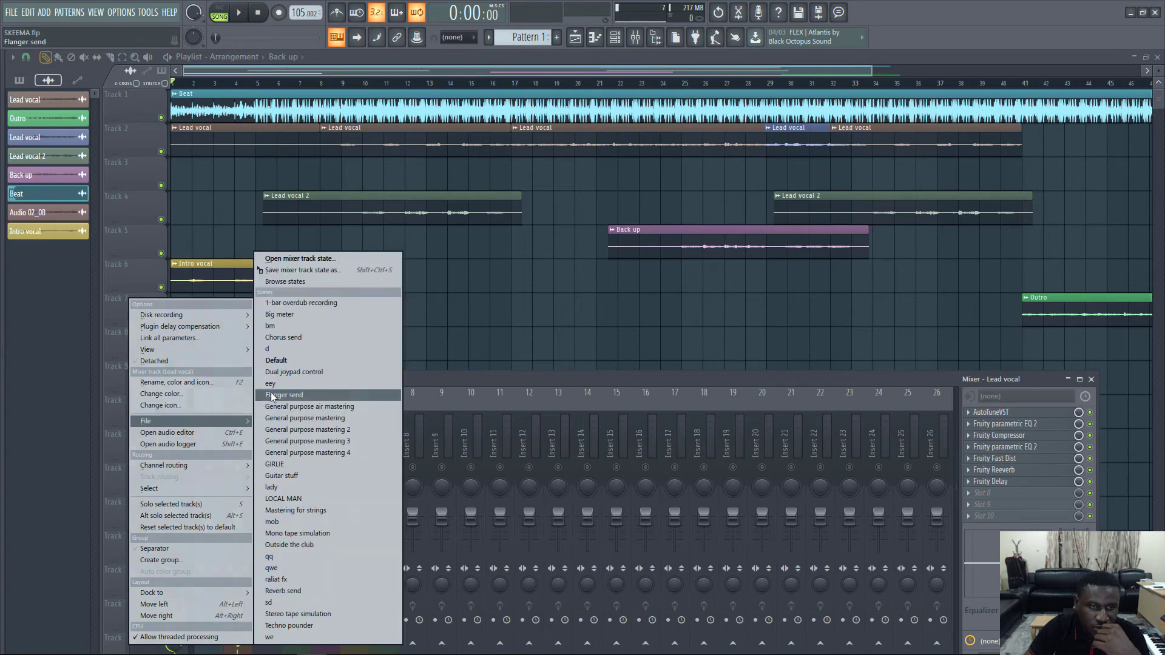
click(319, 272)
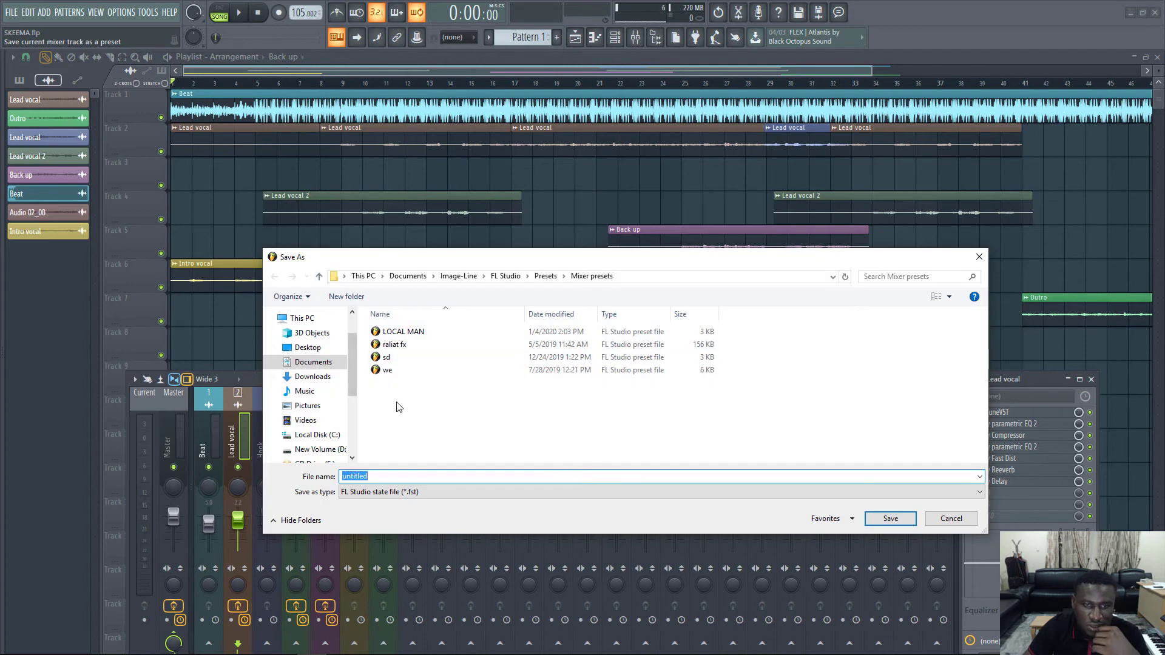
text(skeema lead)
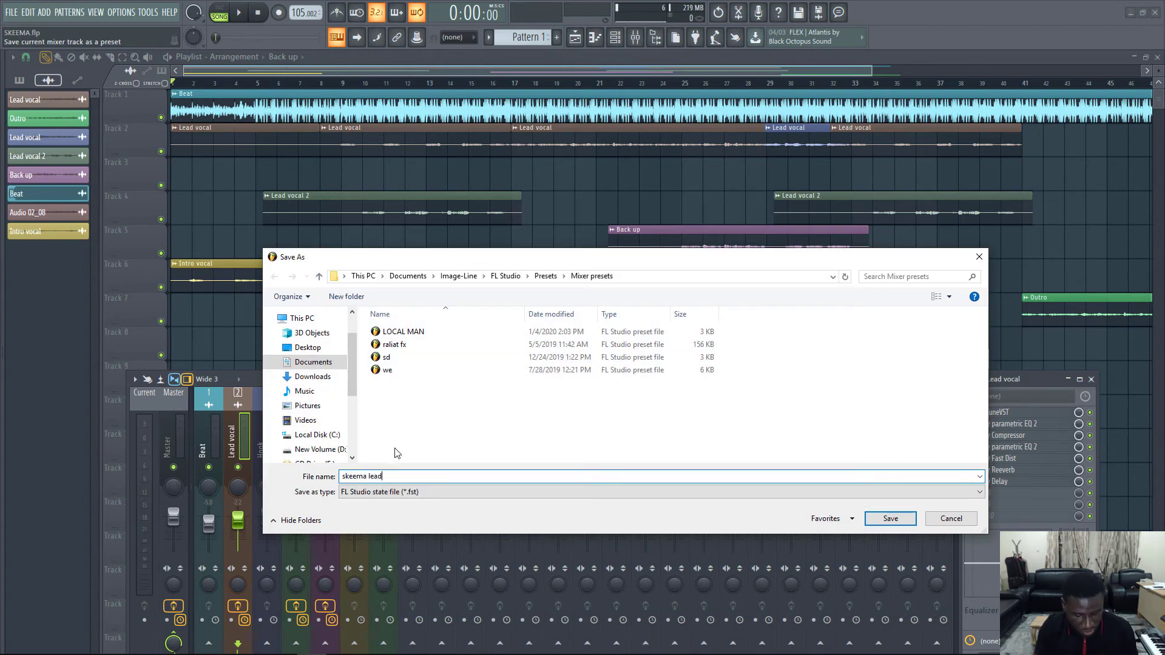
text( vox)
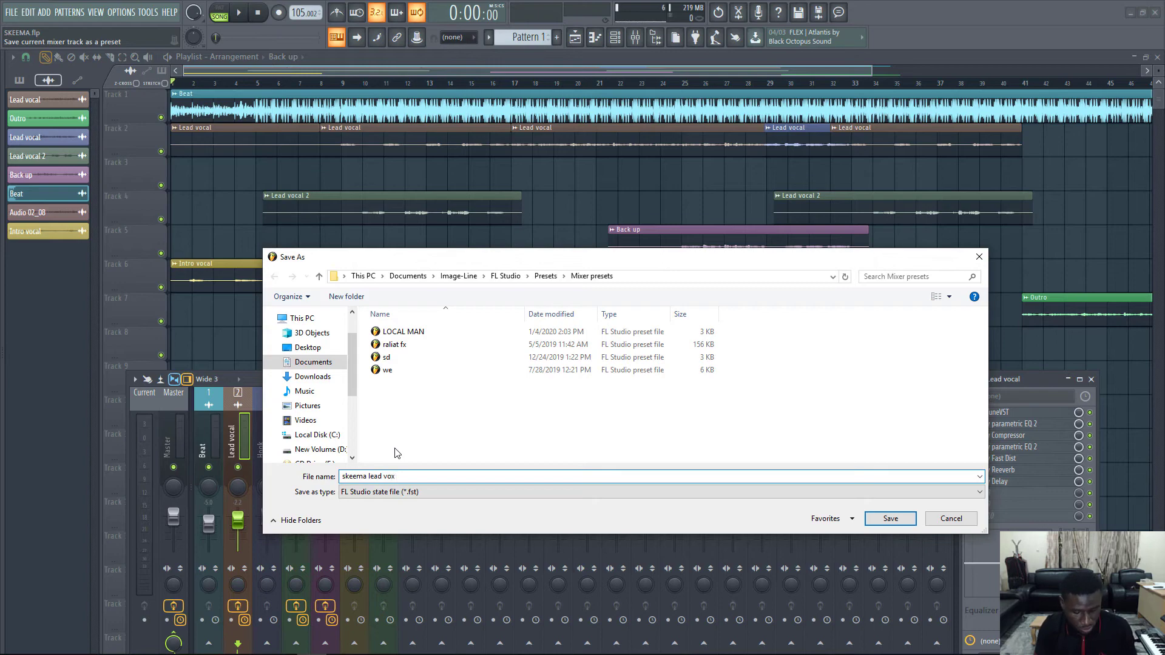
key(Return)
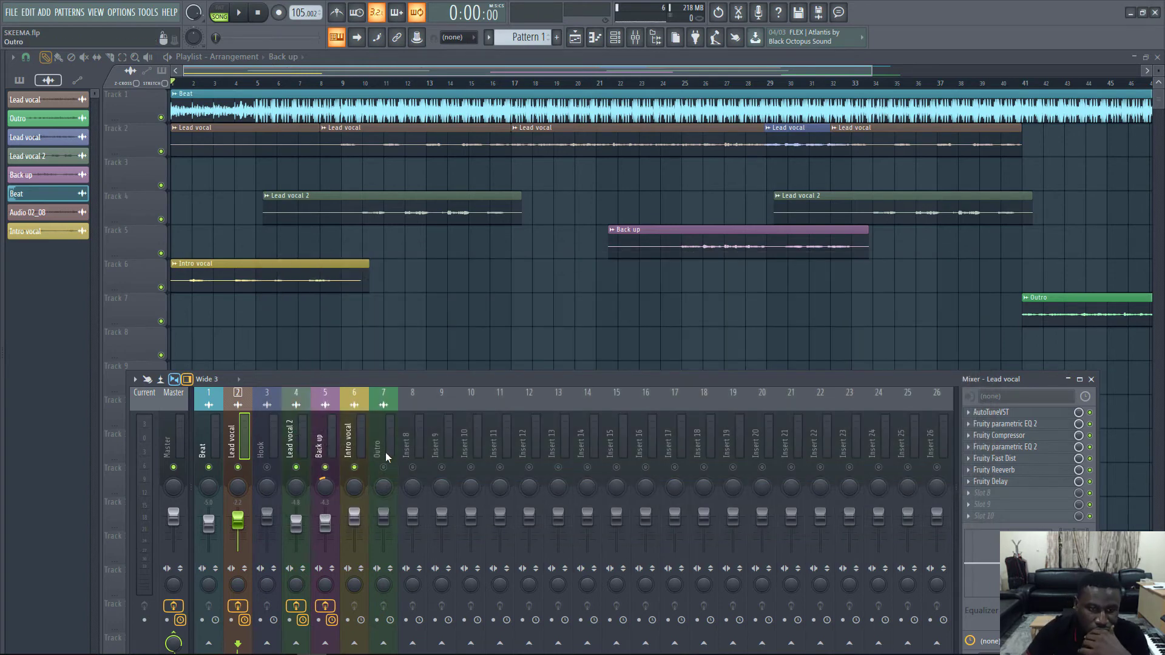
Step: Load the skeema lead vox preset onto the Intro vocal mixer track
click(365, 446)
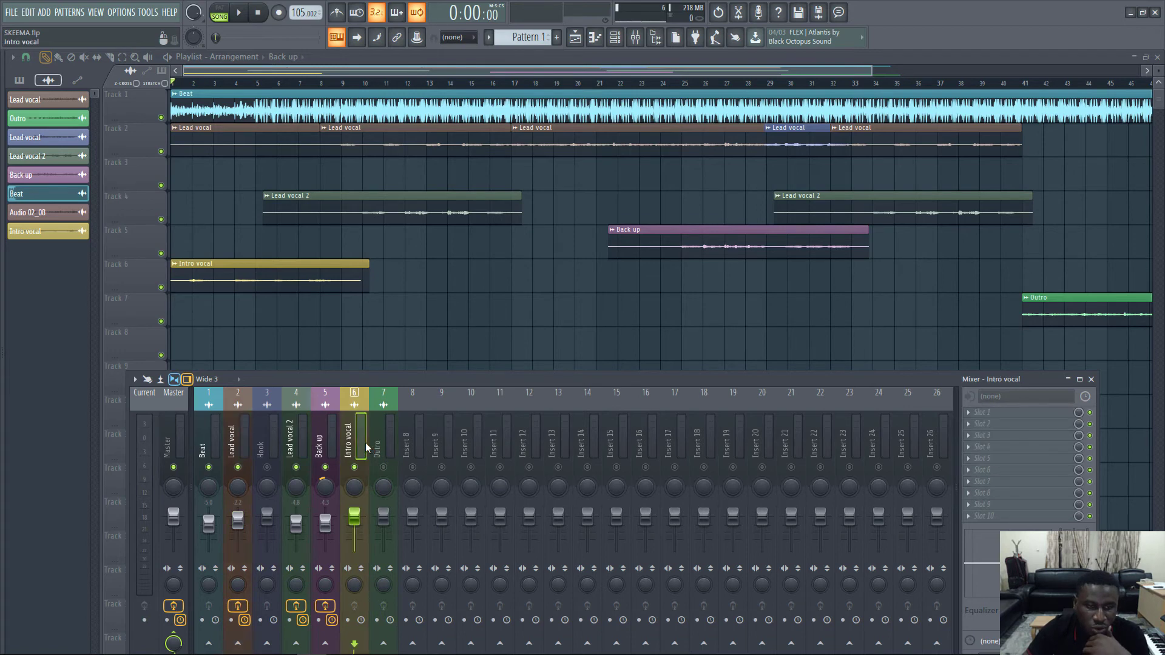
click(135, 381)
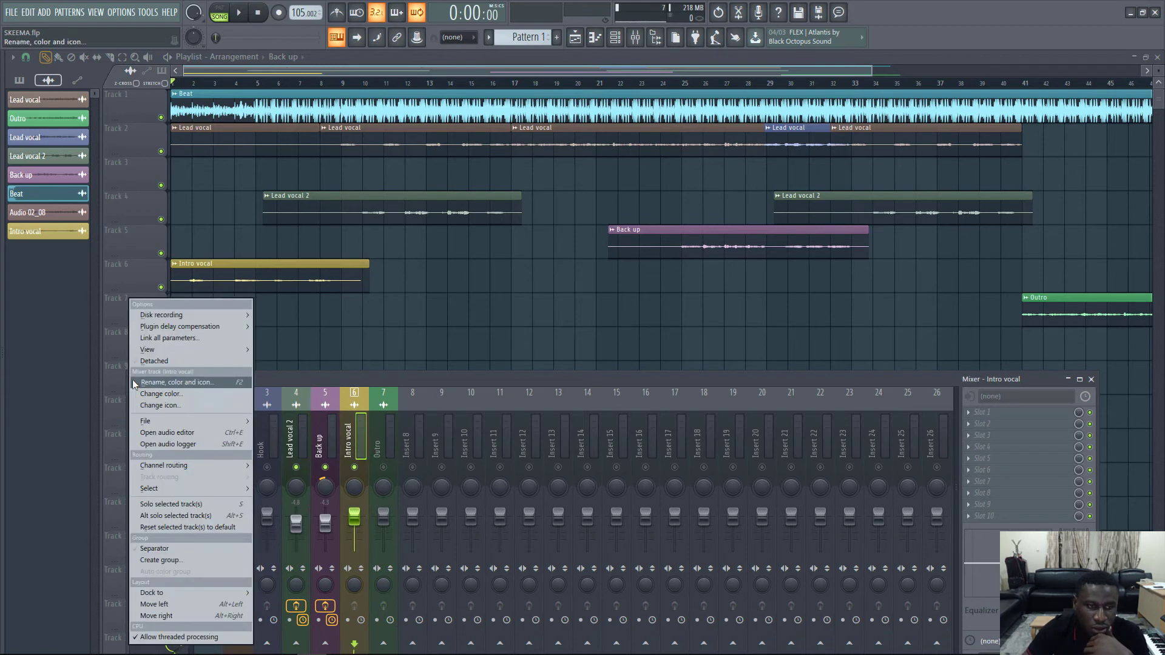
mouse_move(157, 425)
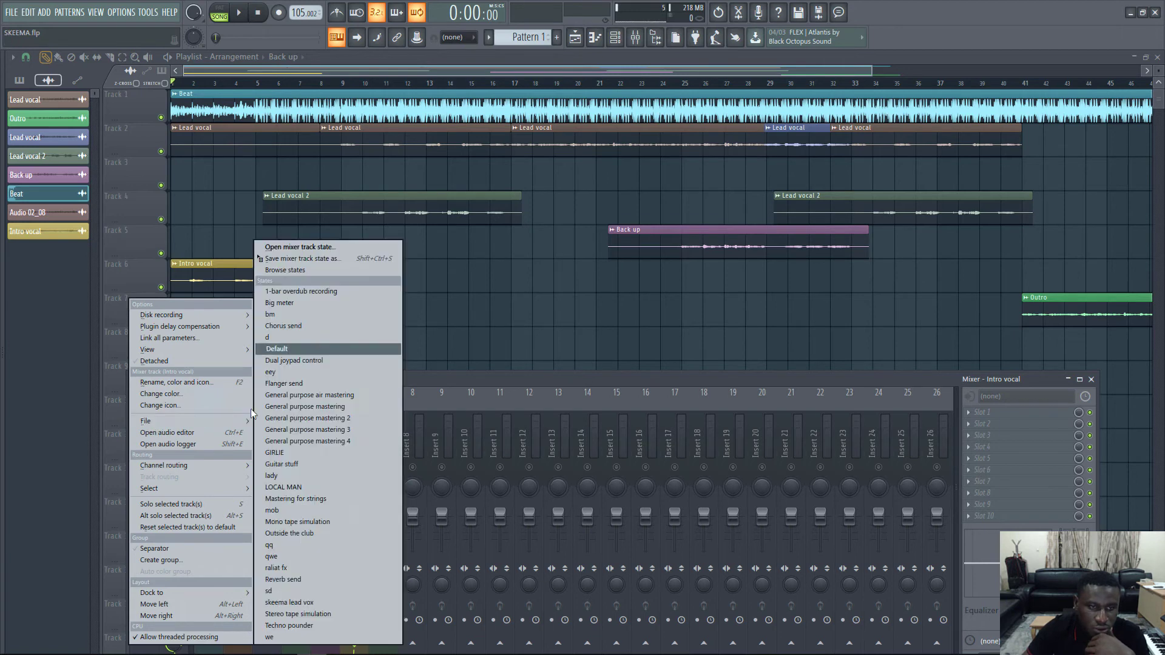
click(312, 602)
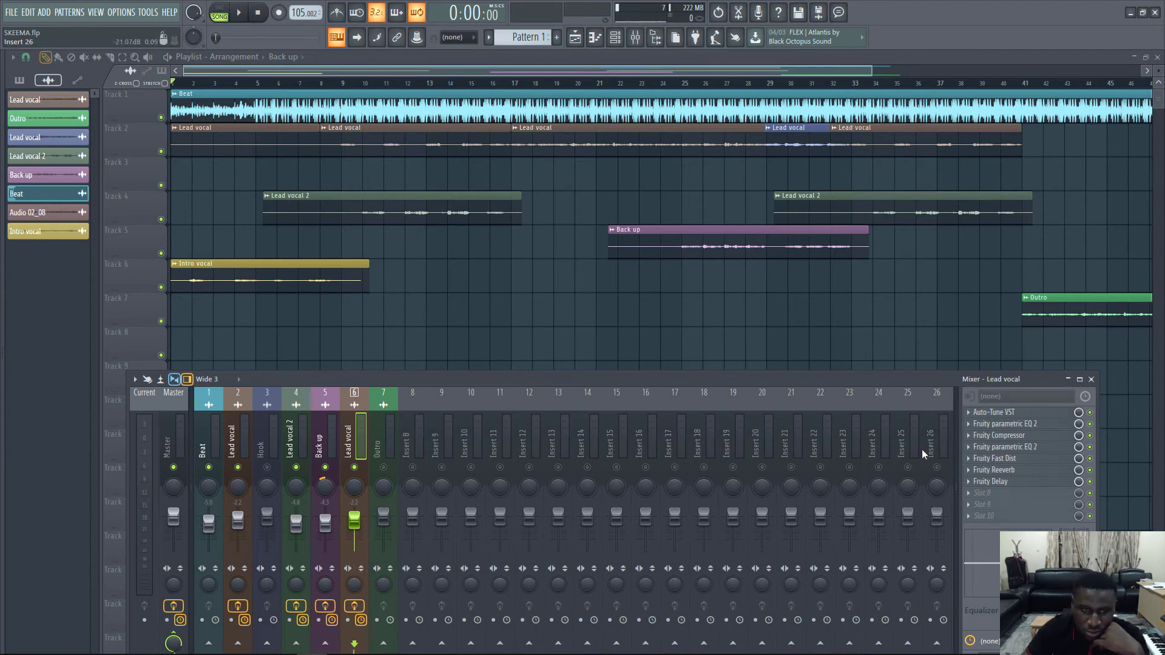
Step: Rename mixer track 6, which carries the loaded Lead vocal preset, to intro
click(234, 452)
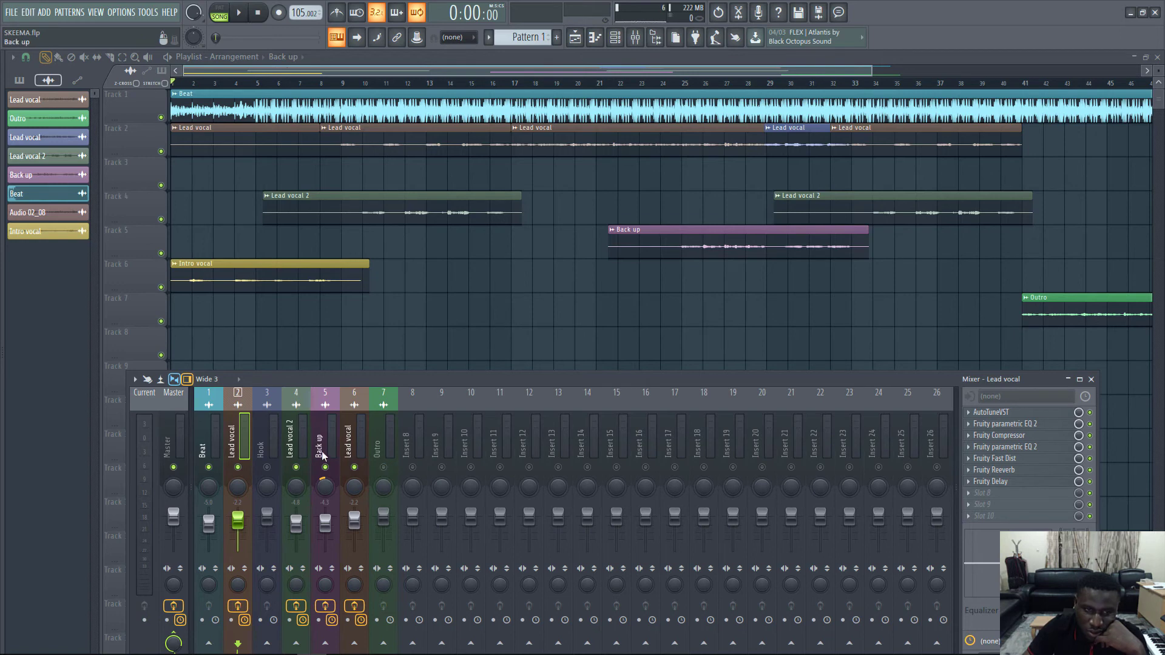
click(383, 453)
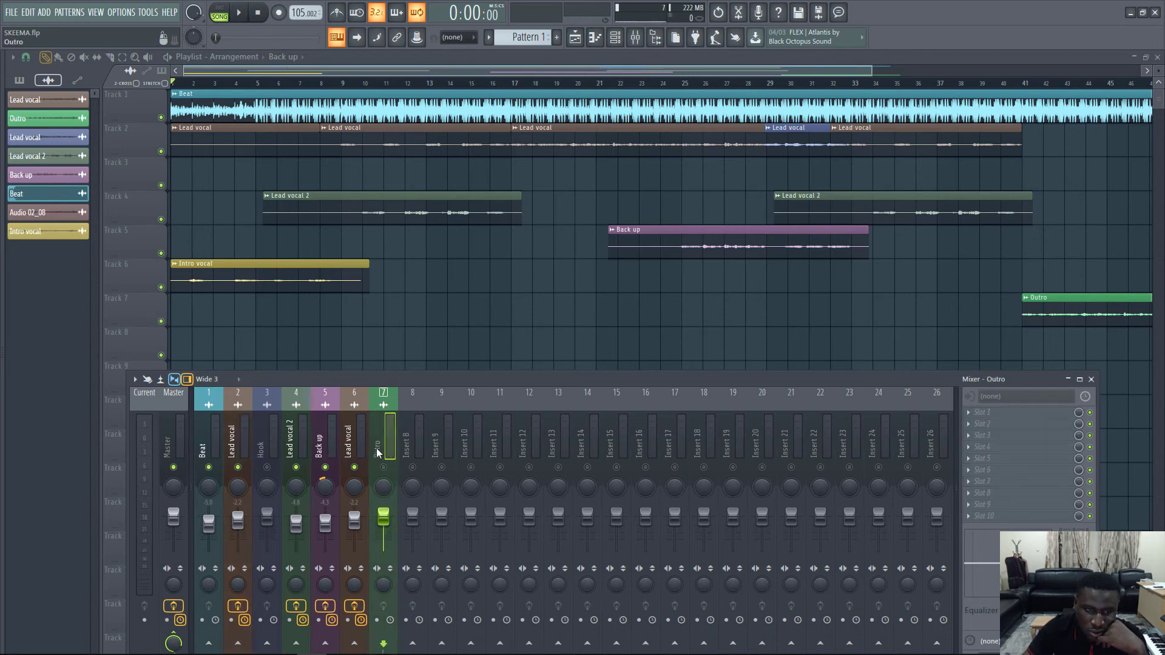
click(357, 451)
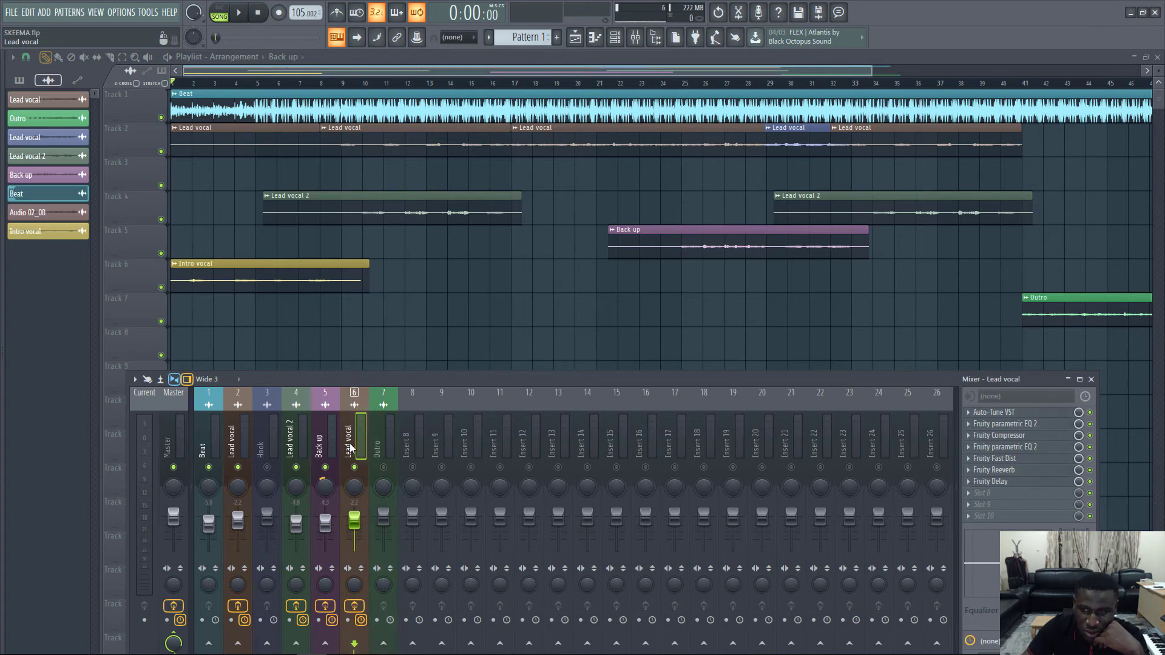
right_click(344, 445)
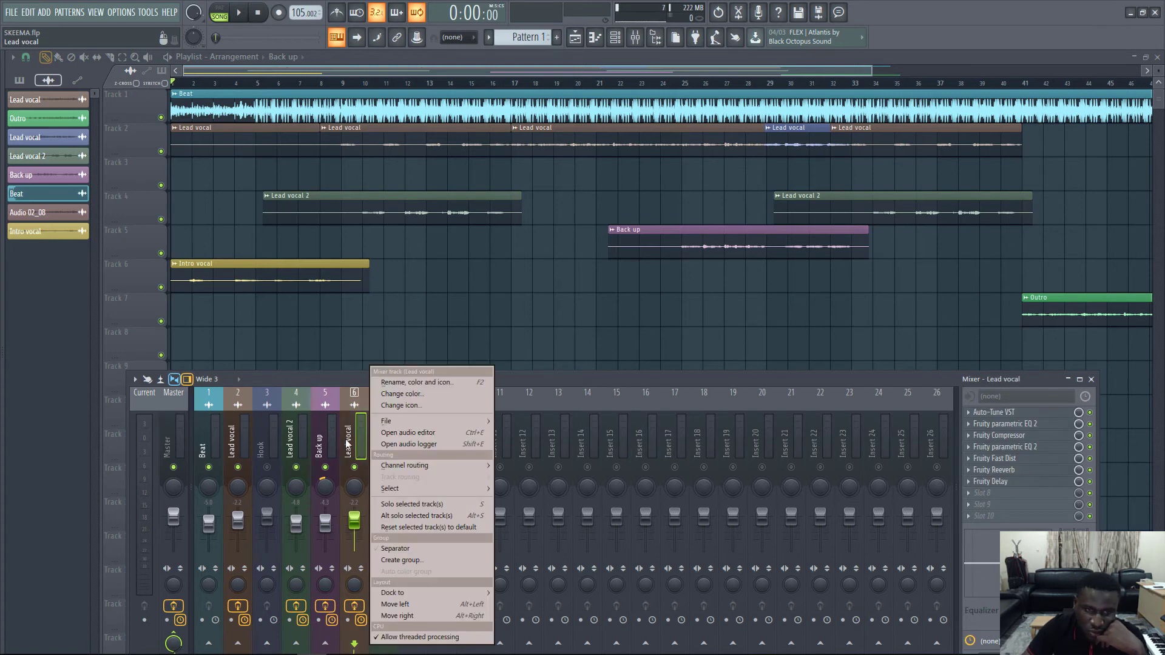
click(386, 392)
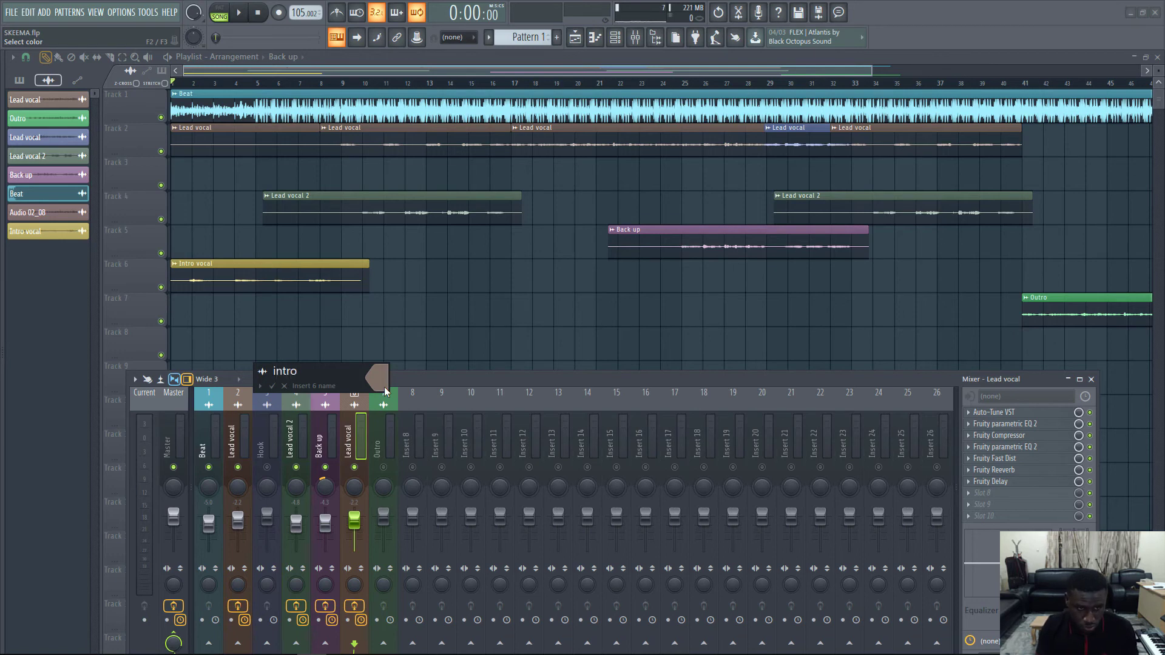
key(Return)
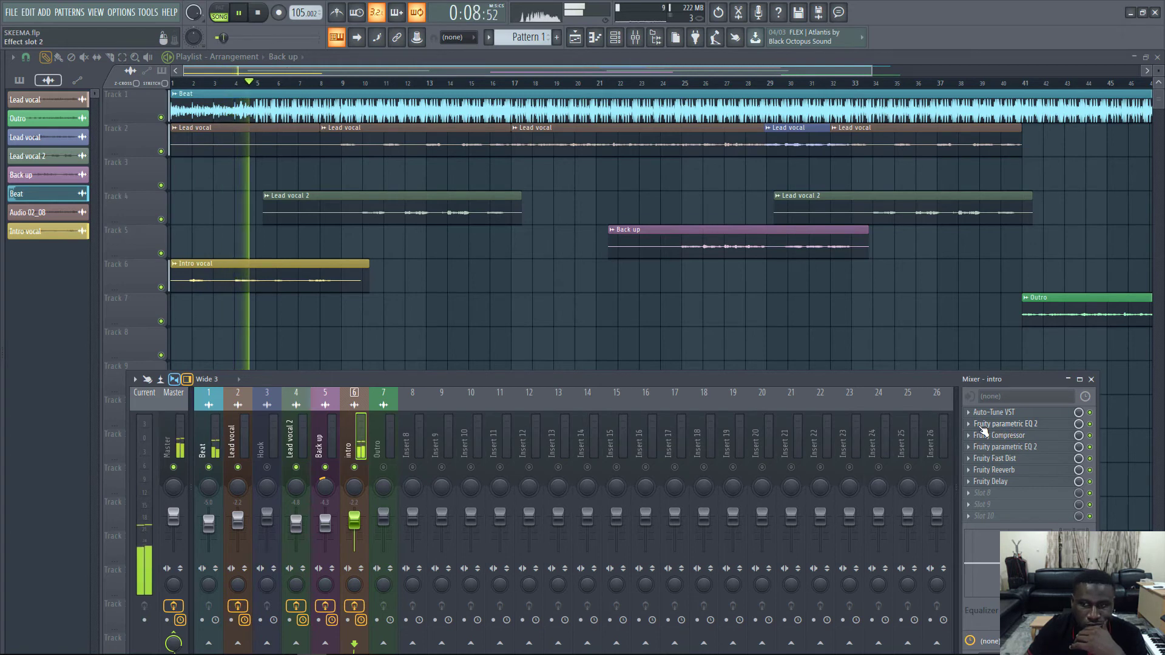
Step: Set the Auto-Tune retune speed on the intro track to 10 and listen to the song from the start
key(space)
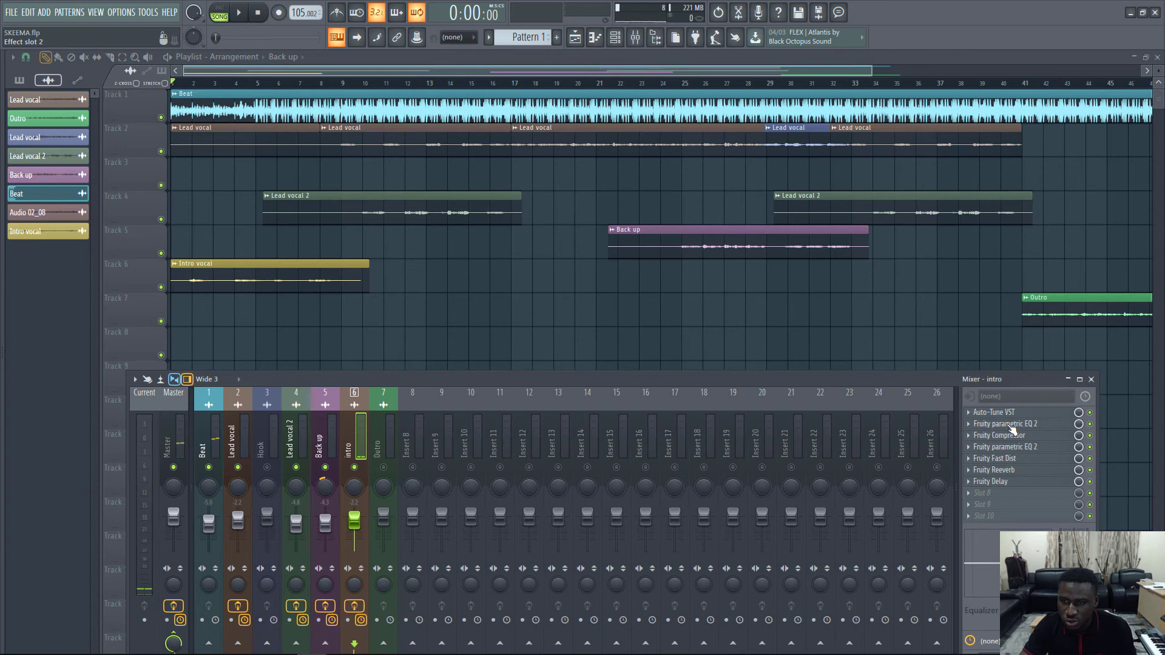
click(1001, 413)
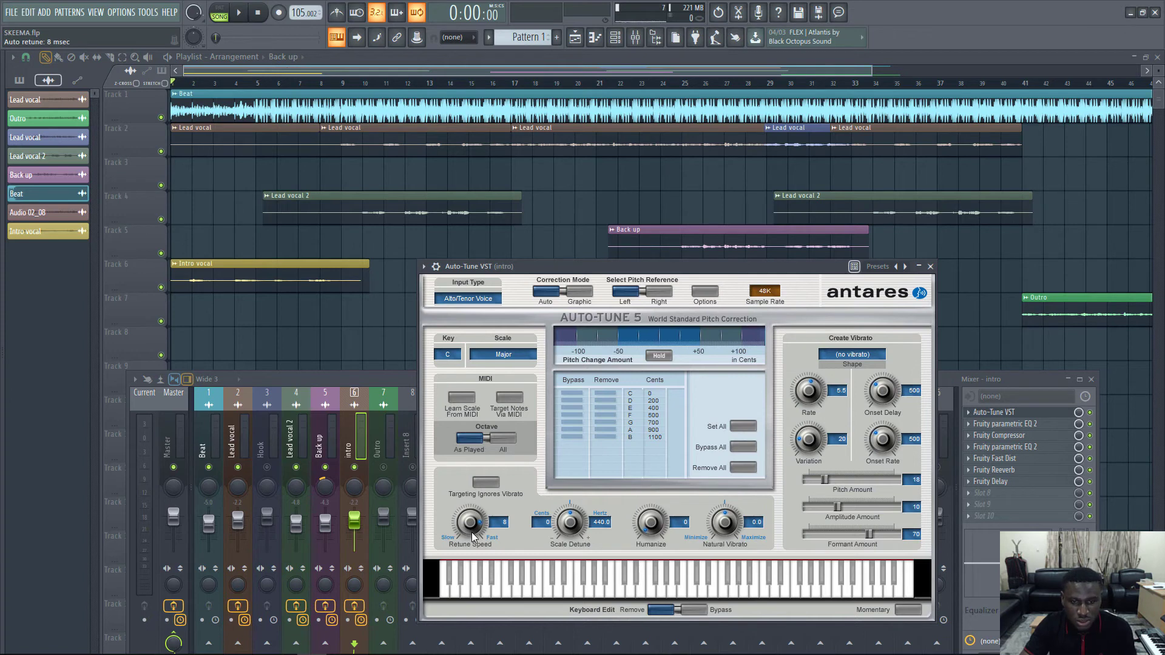
key(space)
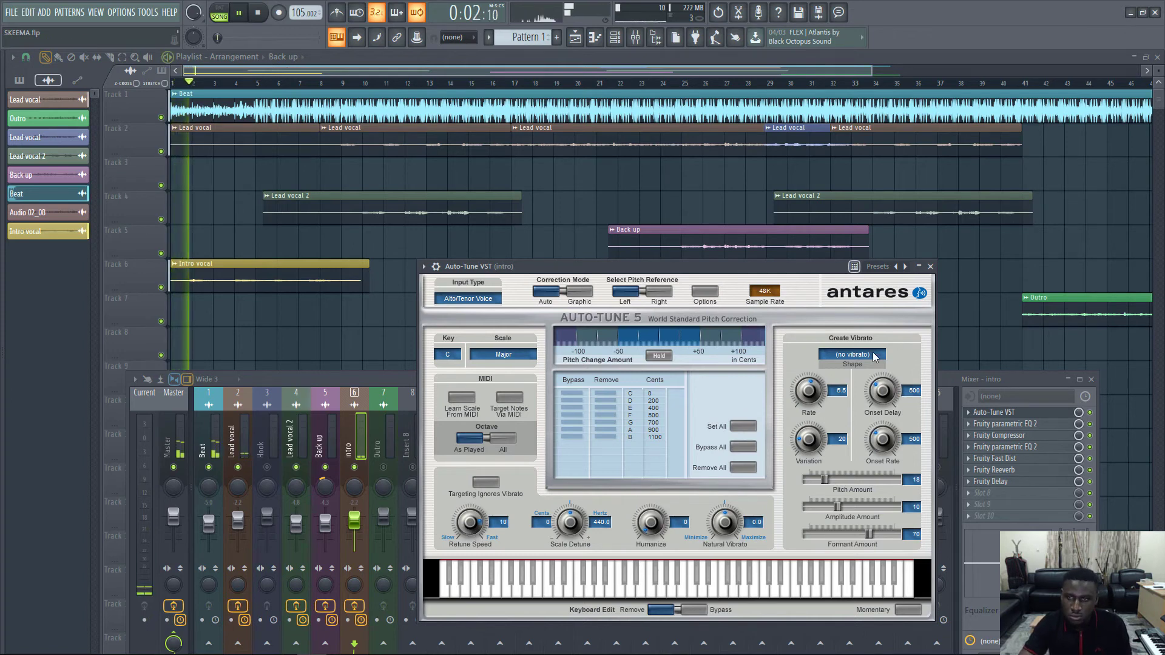
click(931, 267)
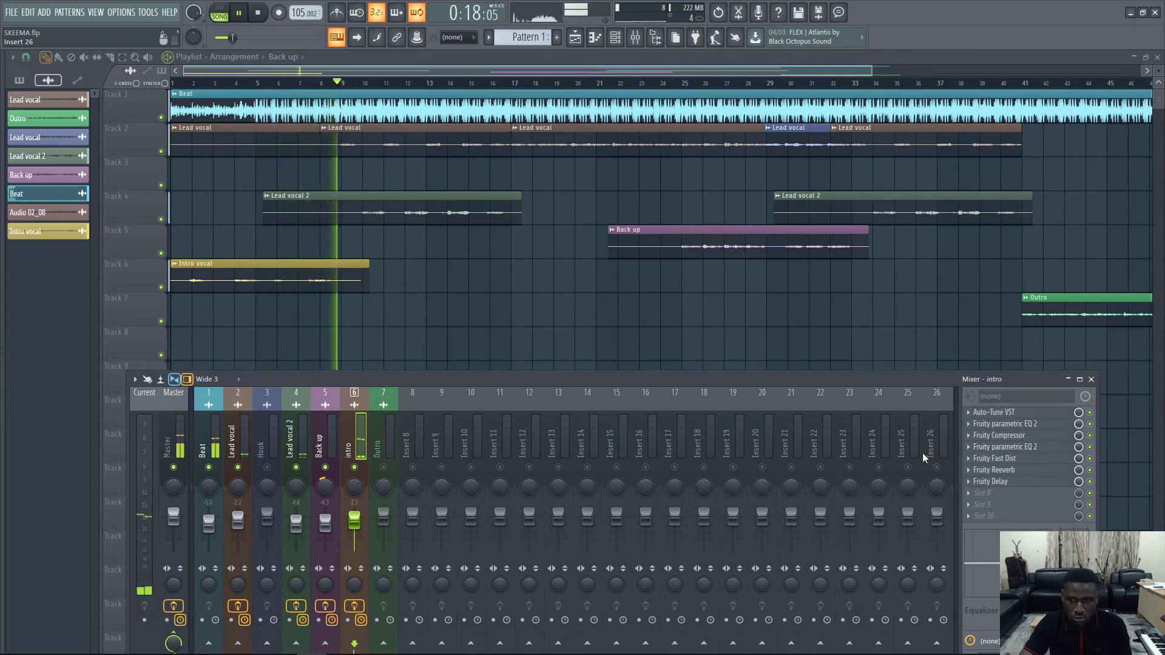
key(space)
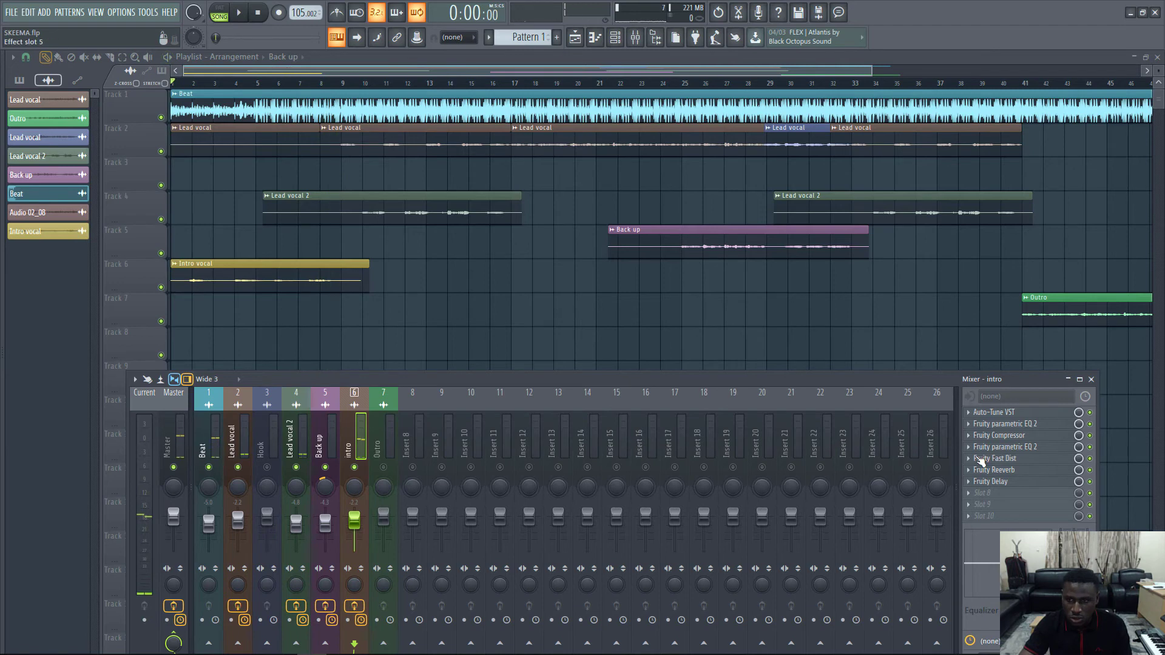
Step: Check the intro track's Fruity Compressor settings while the song plays from the start, and close its window
click(1009, 438)
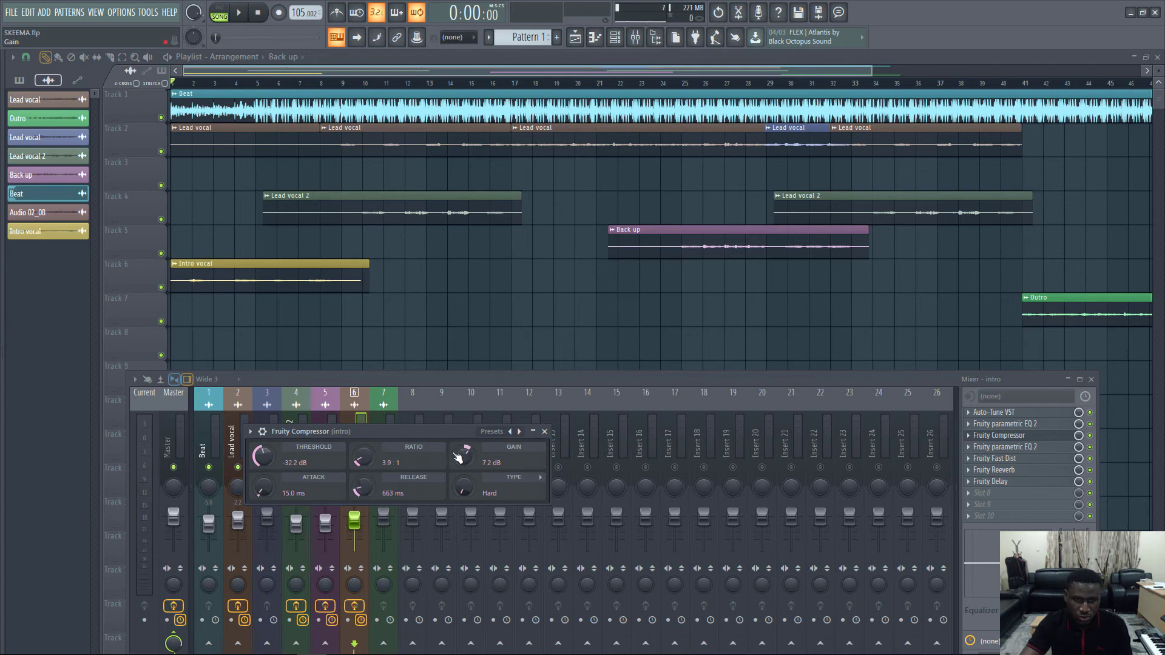
key(space)
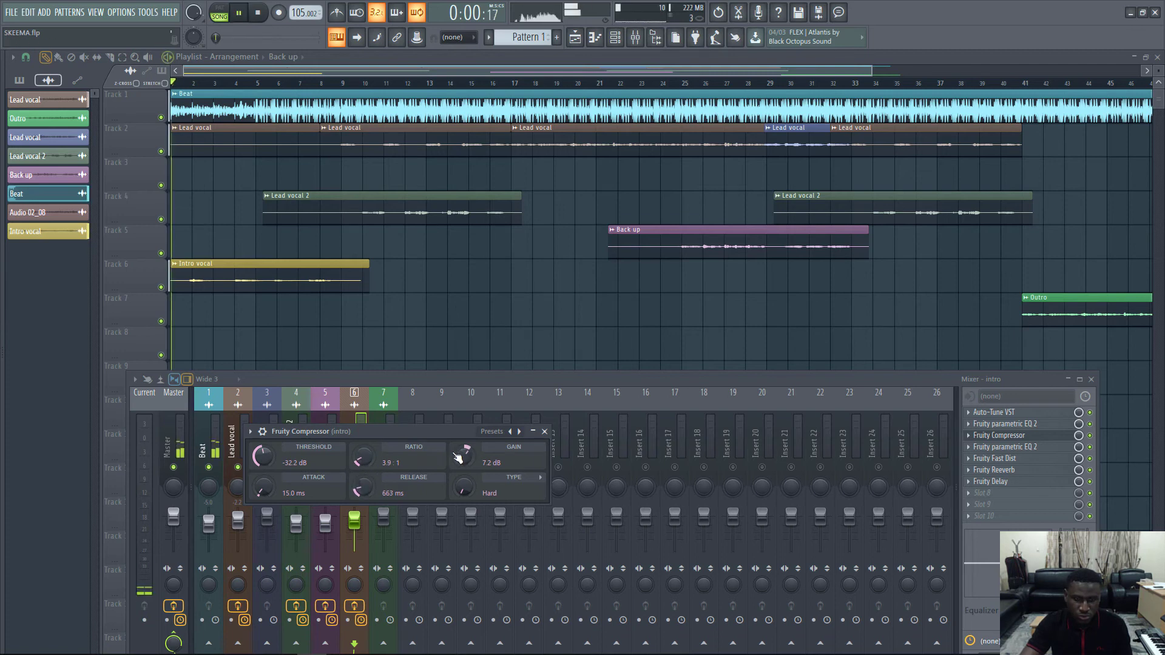
click(544, 432)
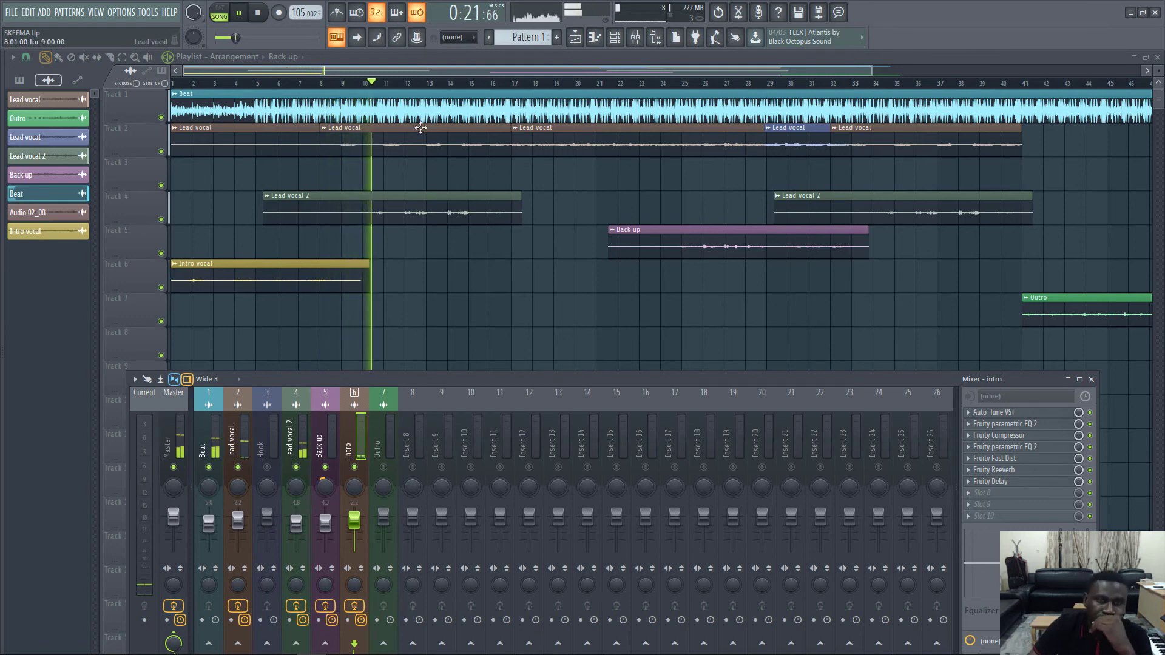
Step: Hide the mixer and replay the full arrangement from the start of the song
scroll(366, 91, down, 1)
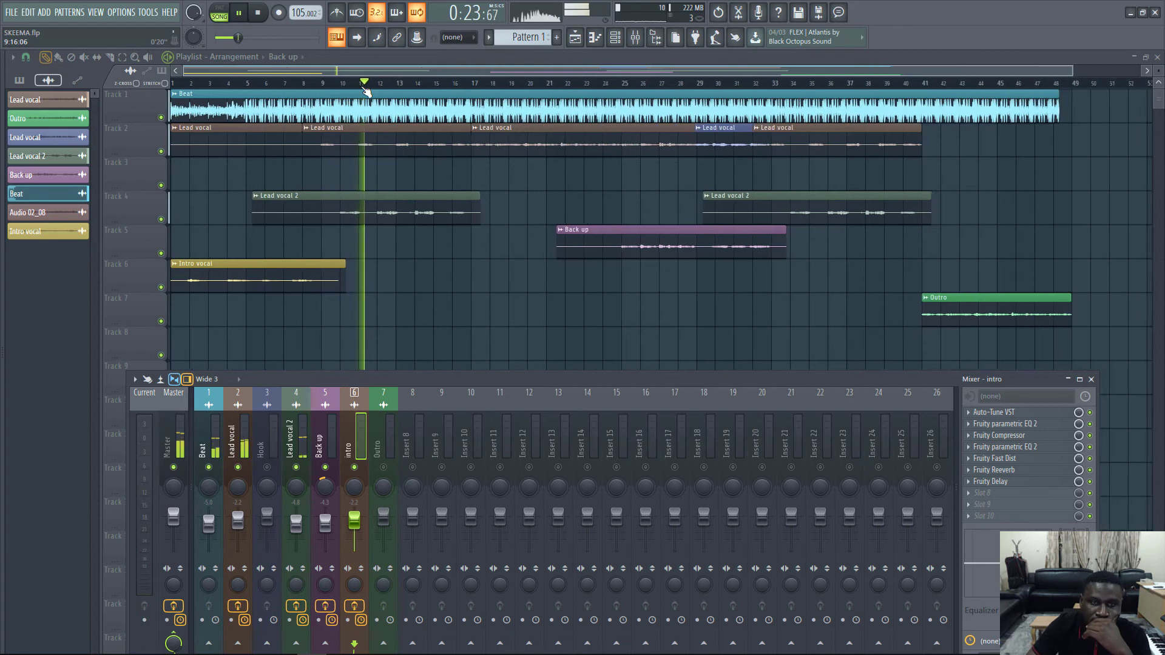
scroll(365, 91, down, 2)
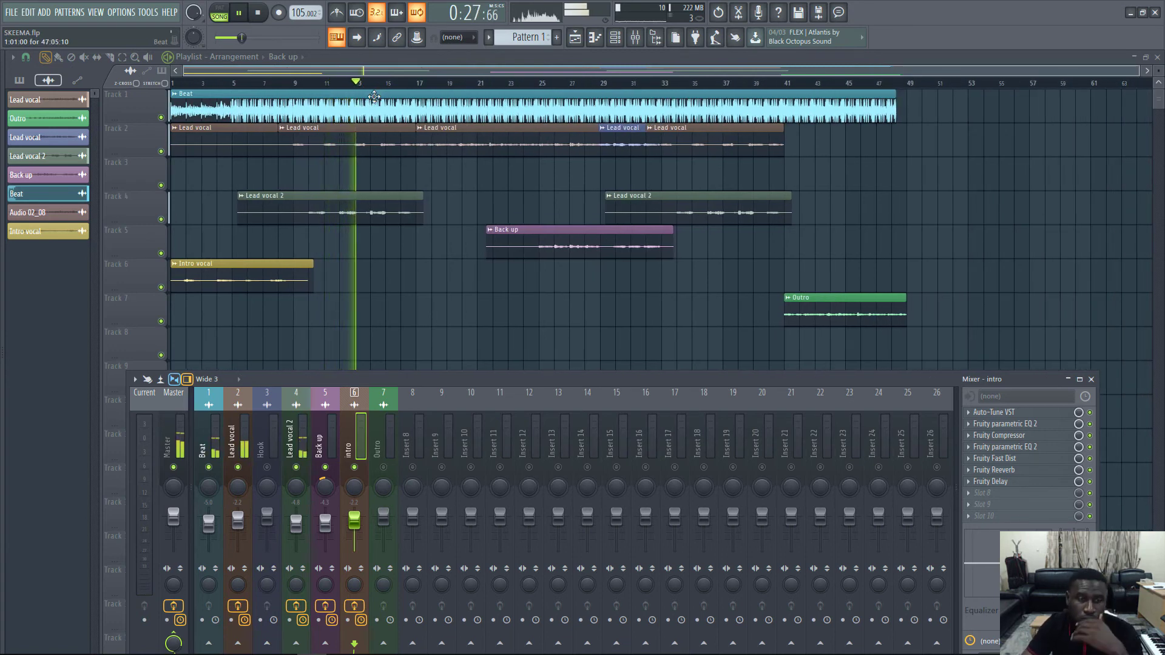
key(F9)
key(space)
key(space)
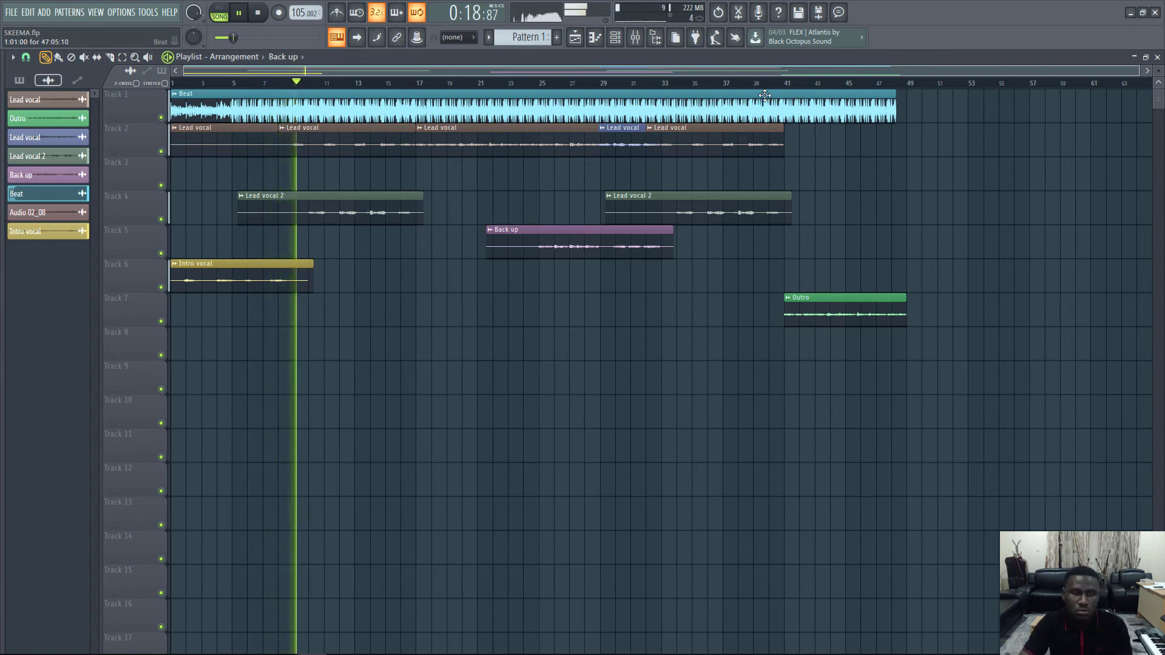
key(space)
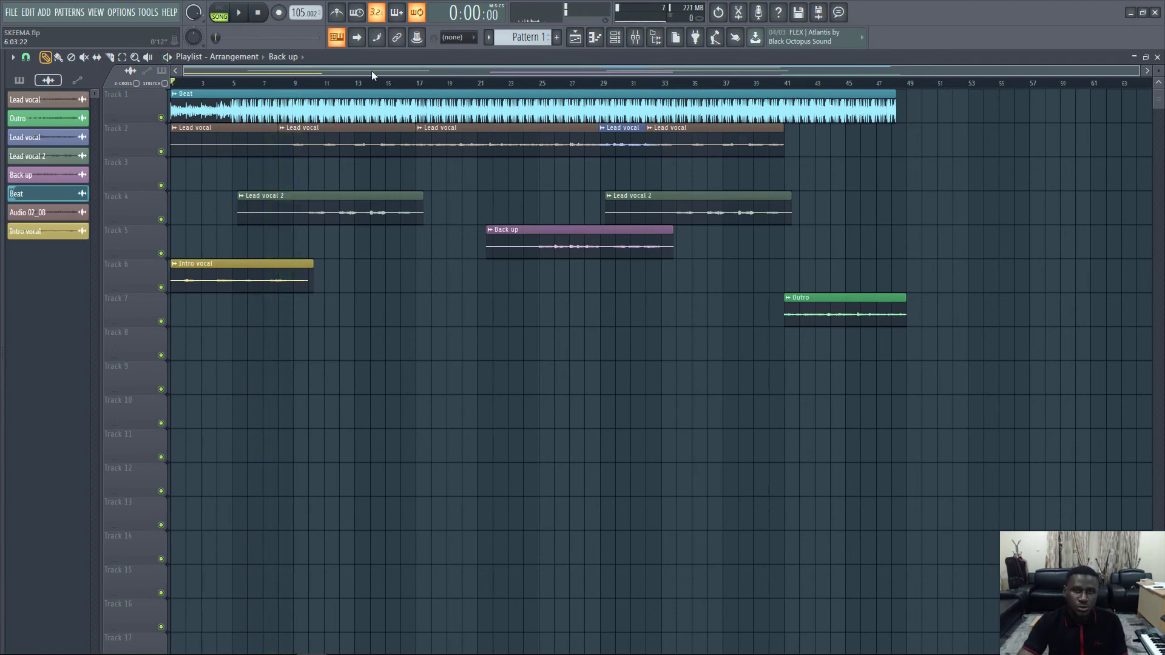
Step: Move the playback position to 0:13:00, just before bar 7, and listen to the mix from there
click(634, 38)
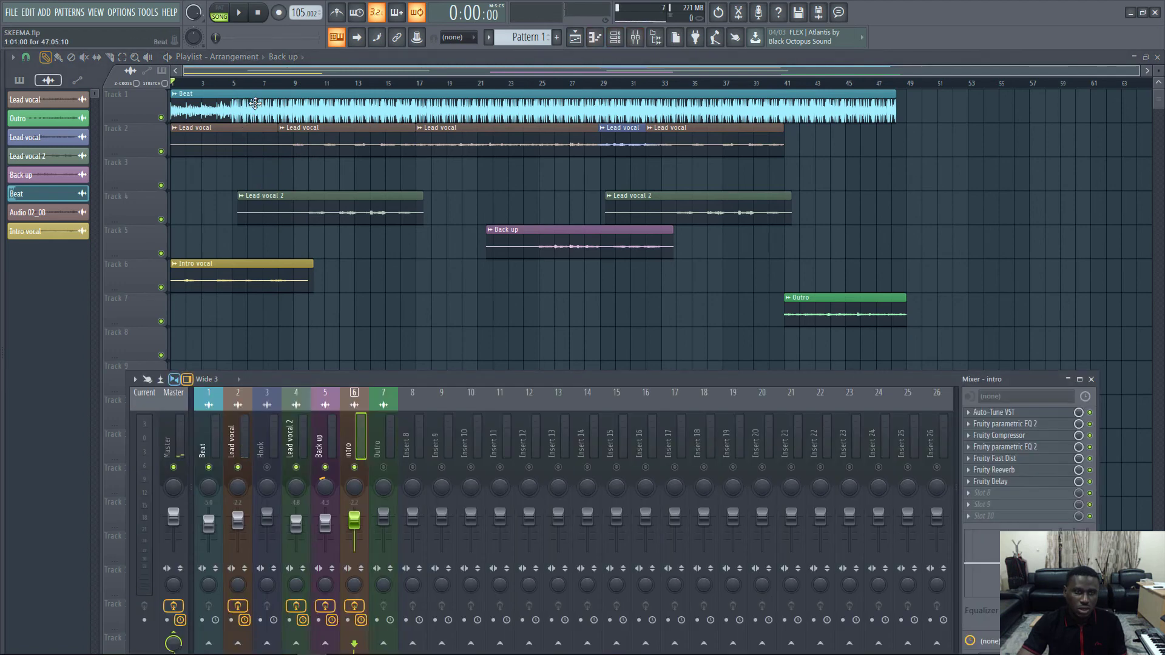
click(260, 85)
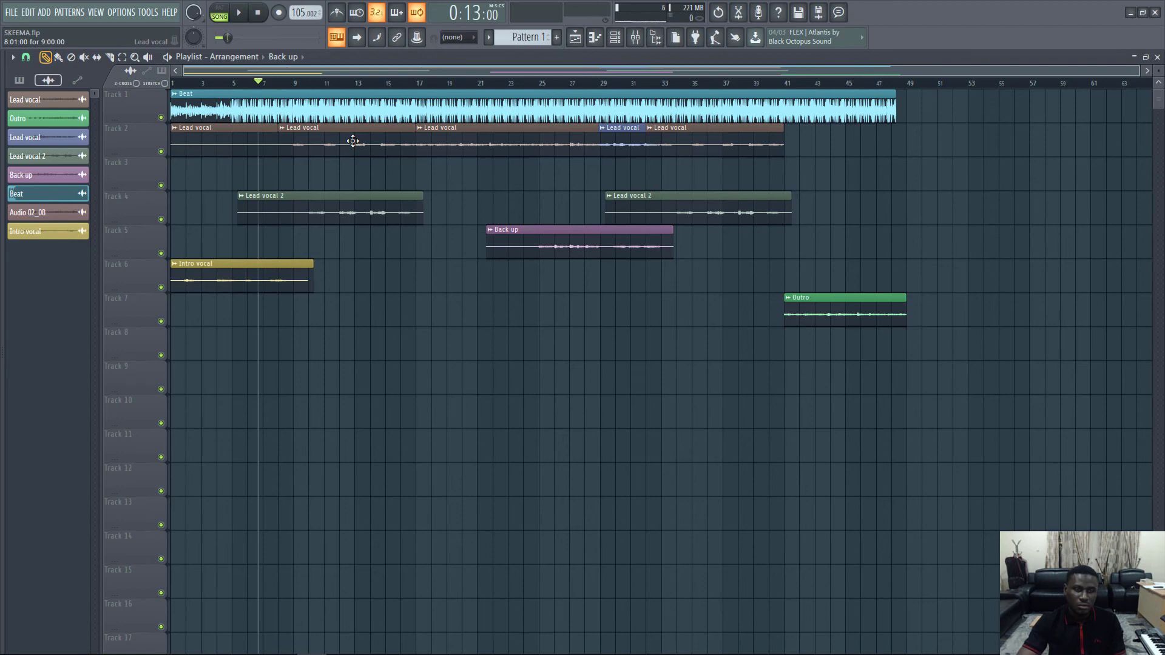
key(space)
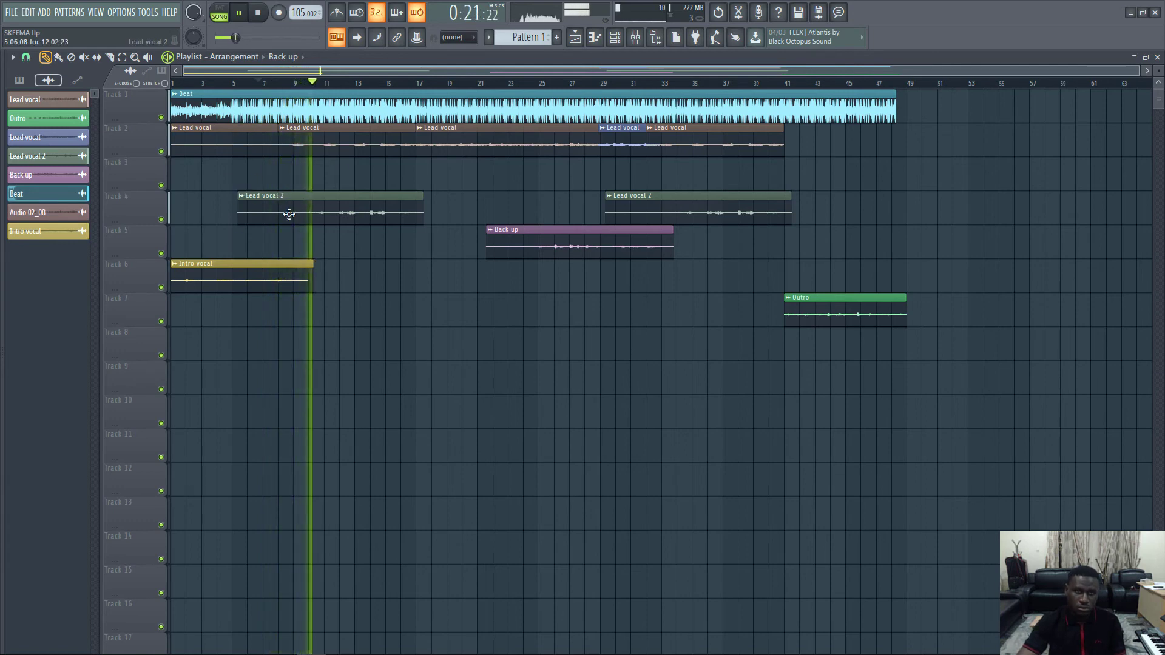
key(space)
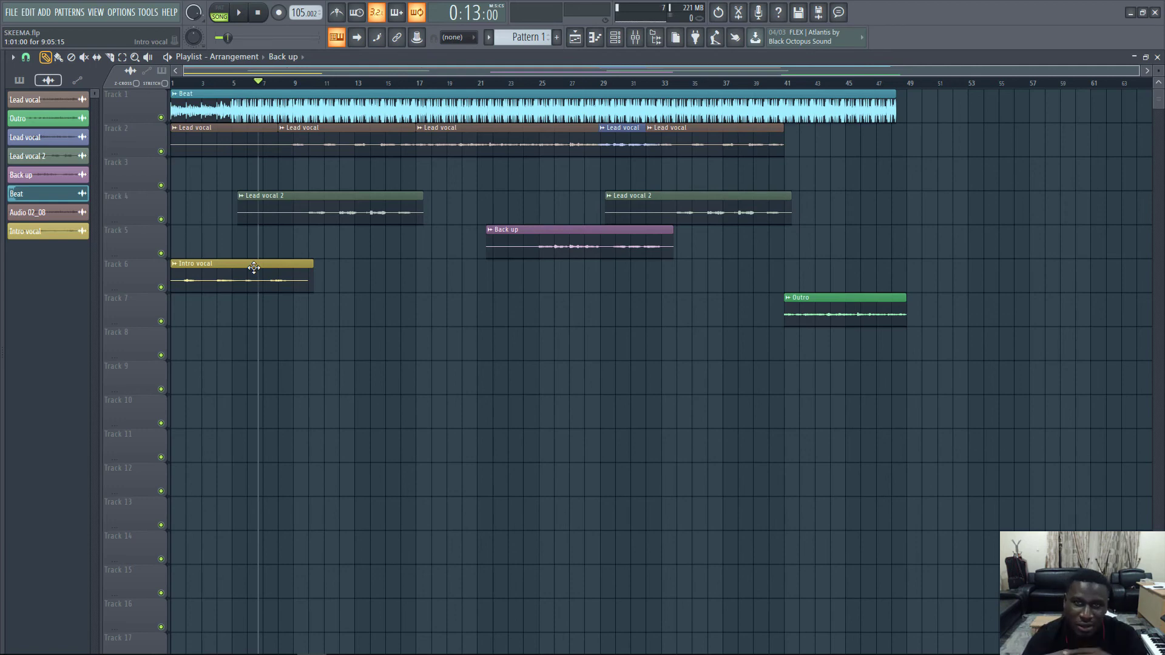
Step: Listen to the mix from 0:13:00, and from 1:30:57, just before the Outro clip
key(space)
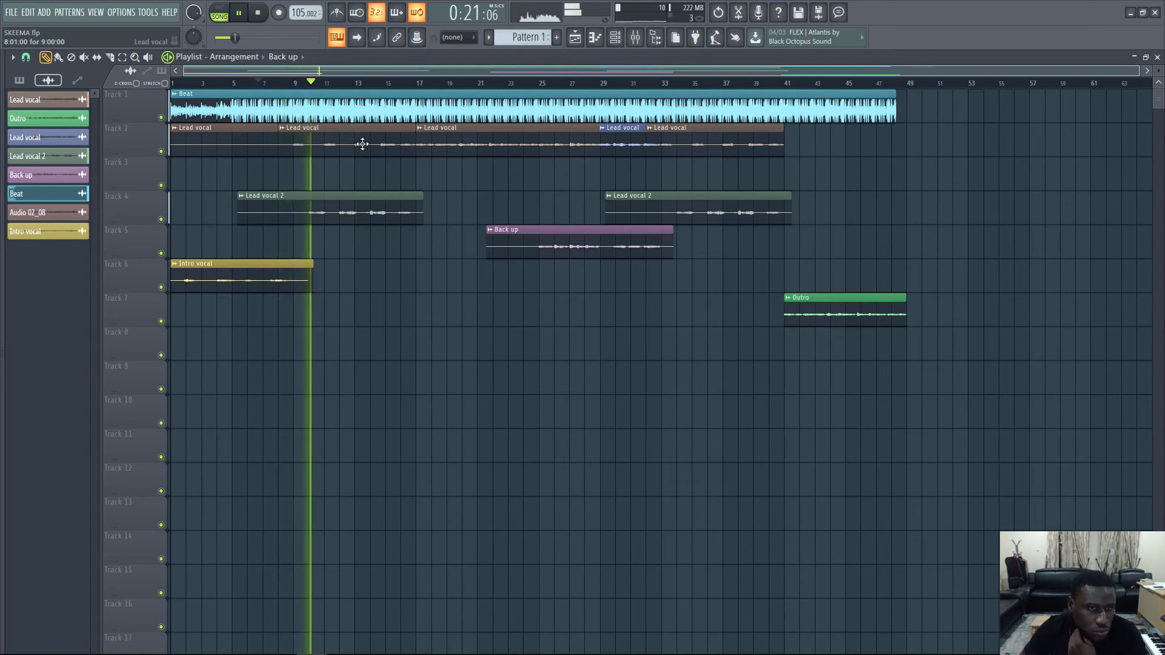
key(space)
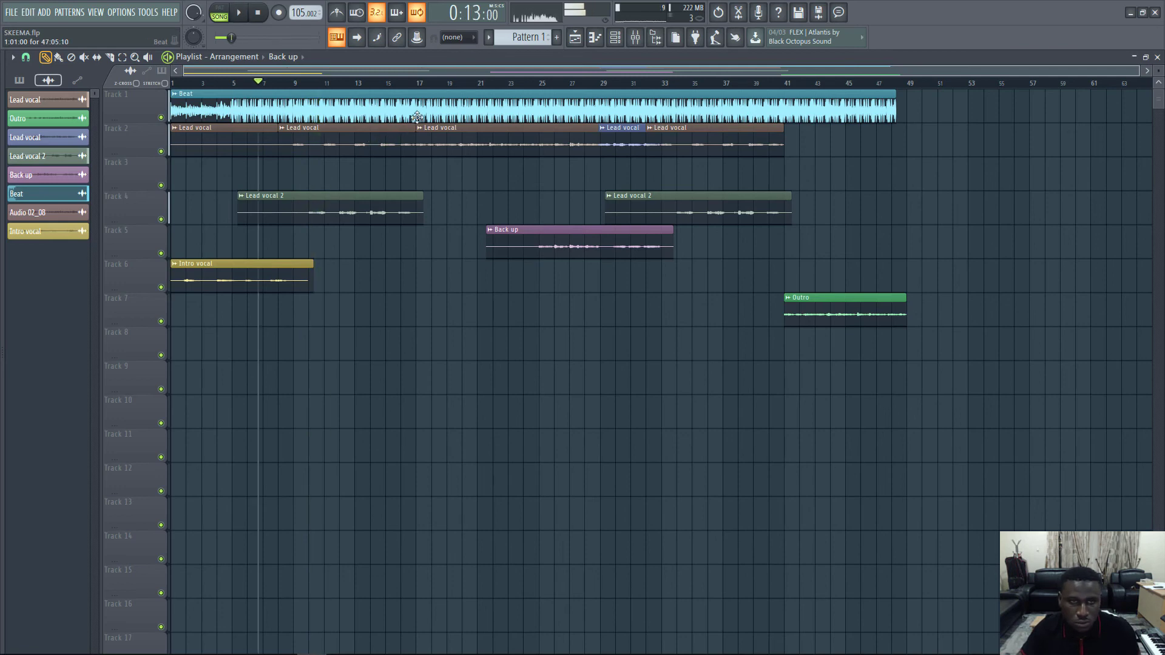
click(483, 88)
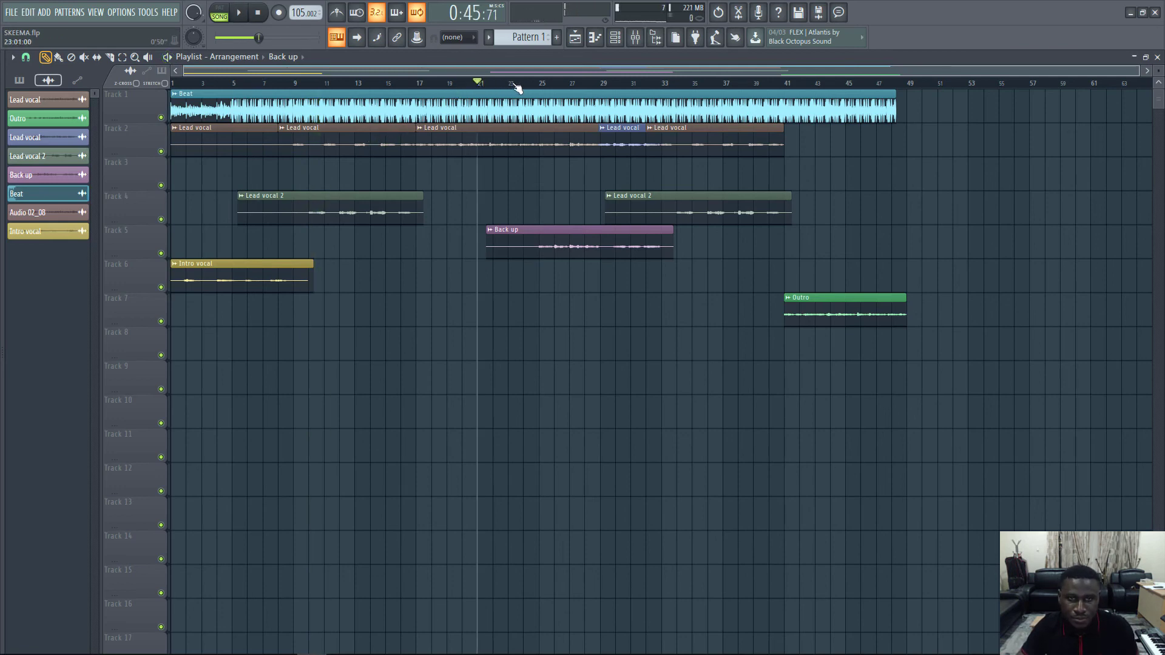
click(515, 86)
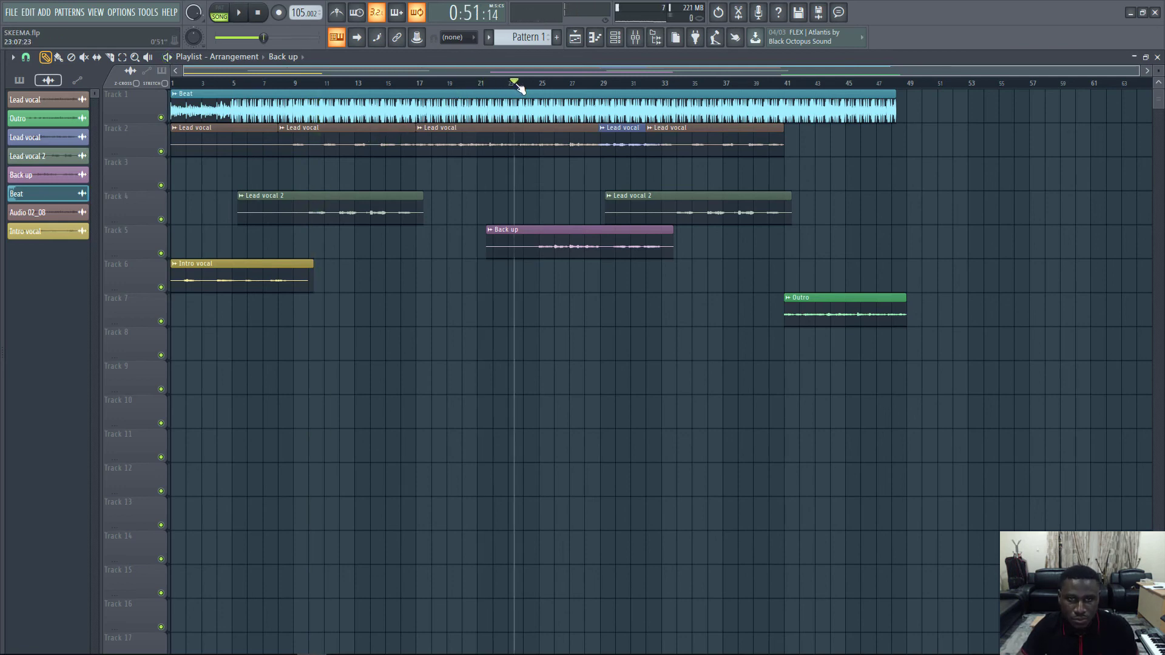
click(780, 85)
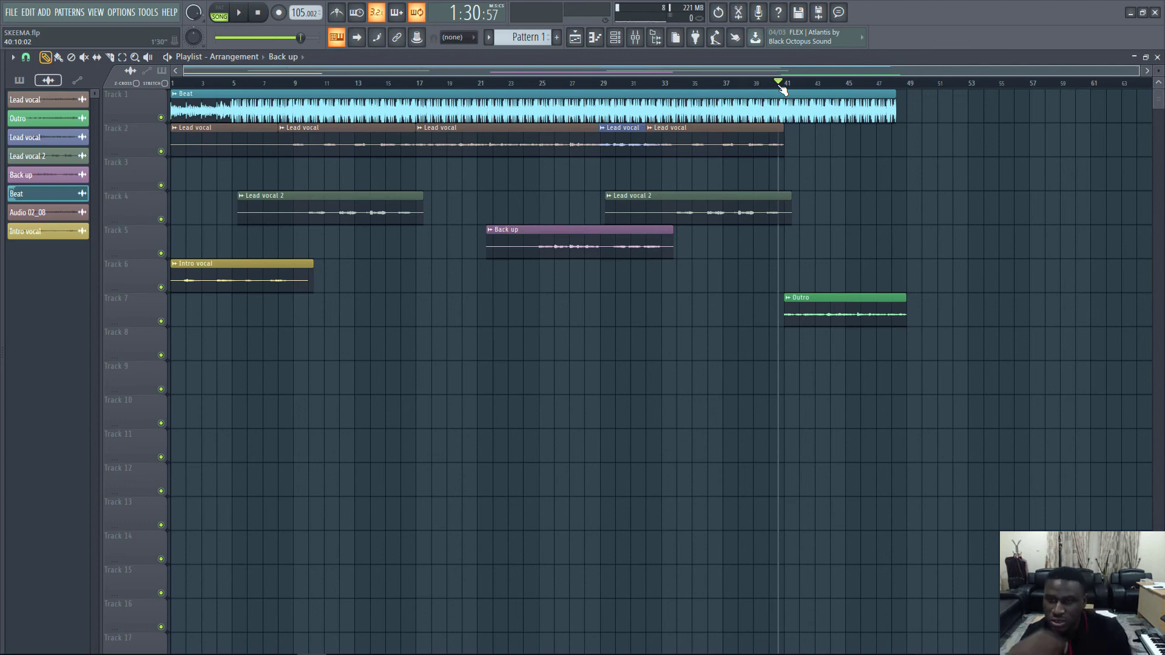
key(space)
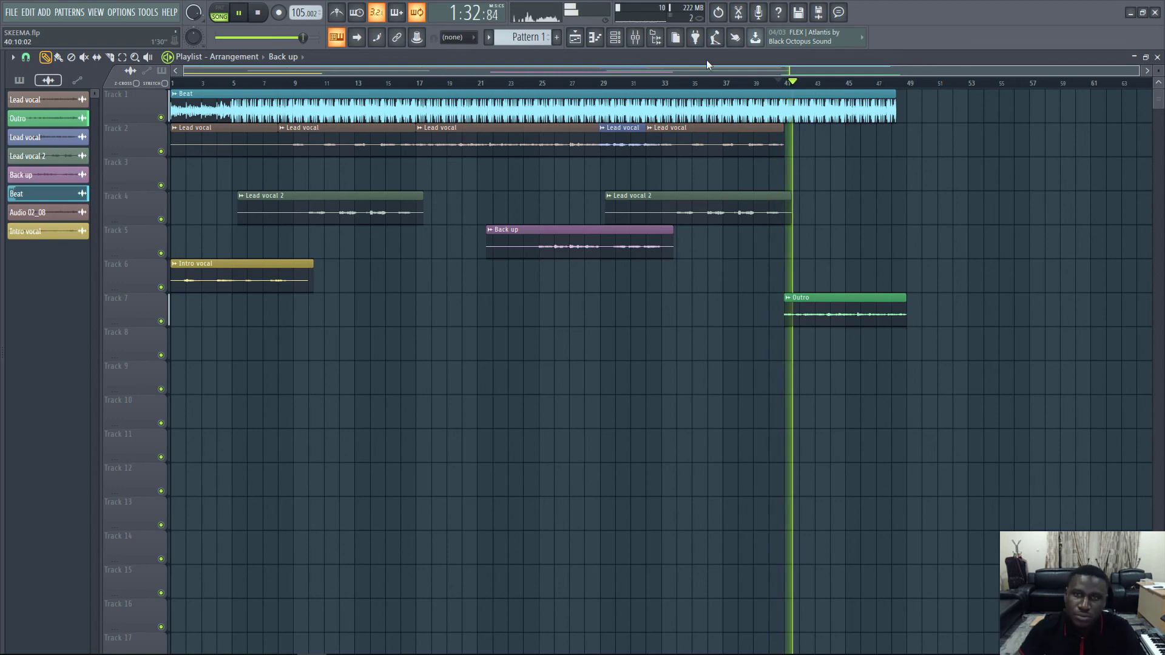
key(space)
Step: Show the mixer, select the Outro track and listen to the outro section from 1:30:57
click(636, 37)
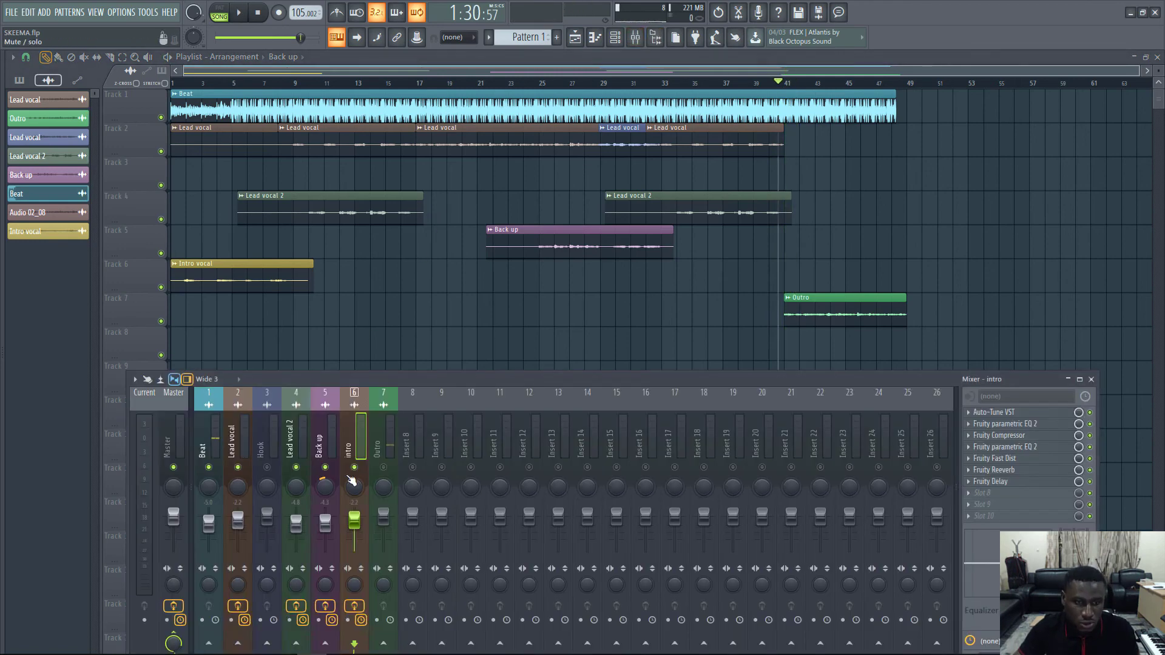
click(384, 468)
key(space)
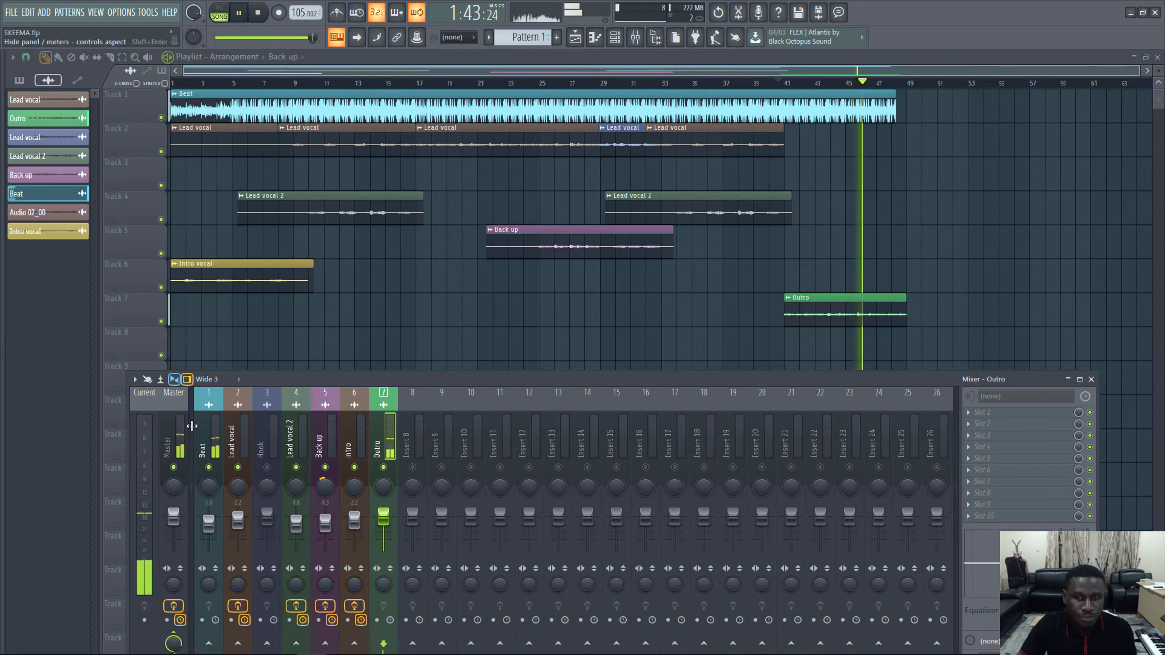
key(space)
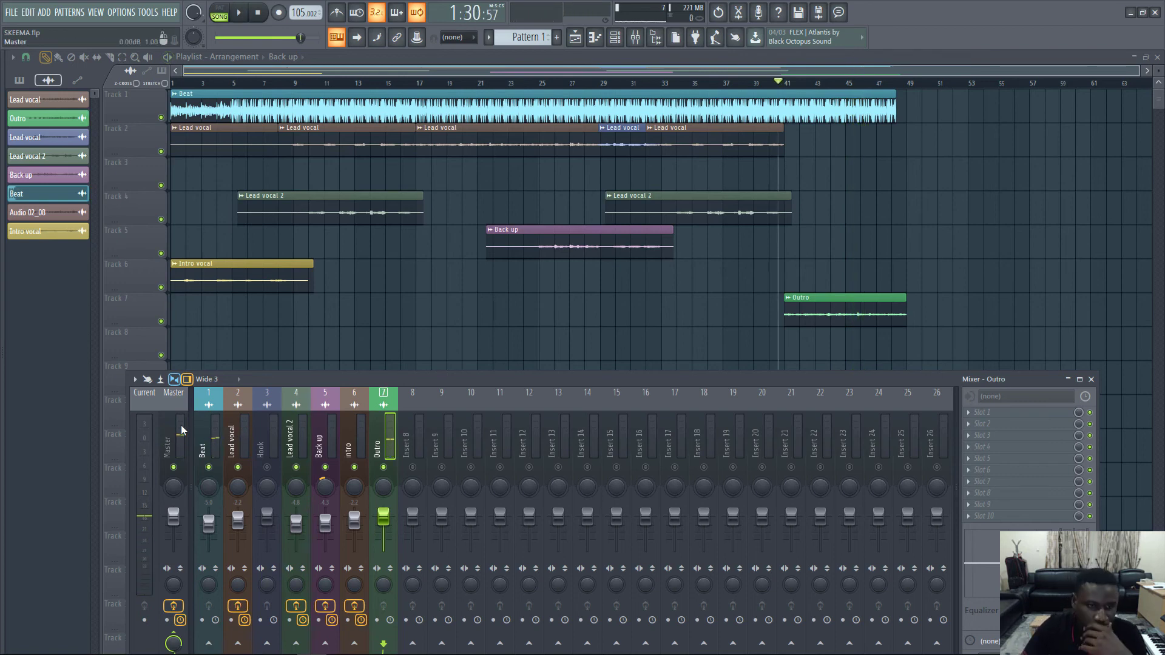
Step: Save the Lead vocal 2 mixer track state as a preset named "skeema lead vox with radio fx"
click(288, 424)
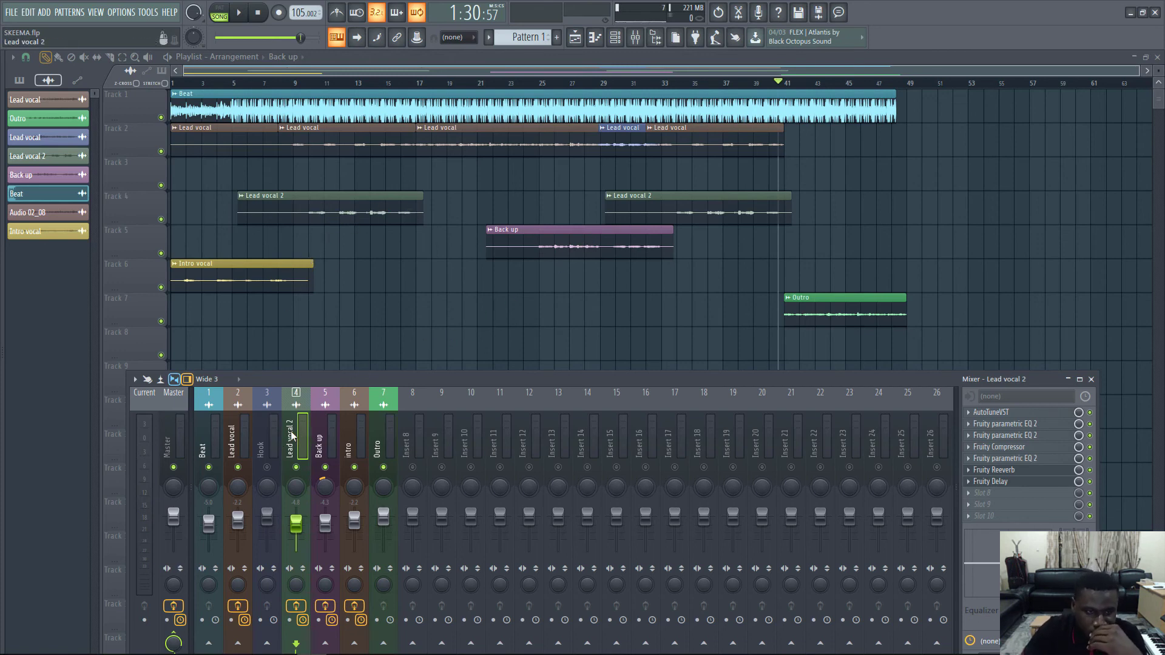
click(138, 381)
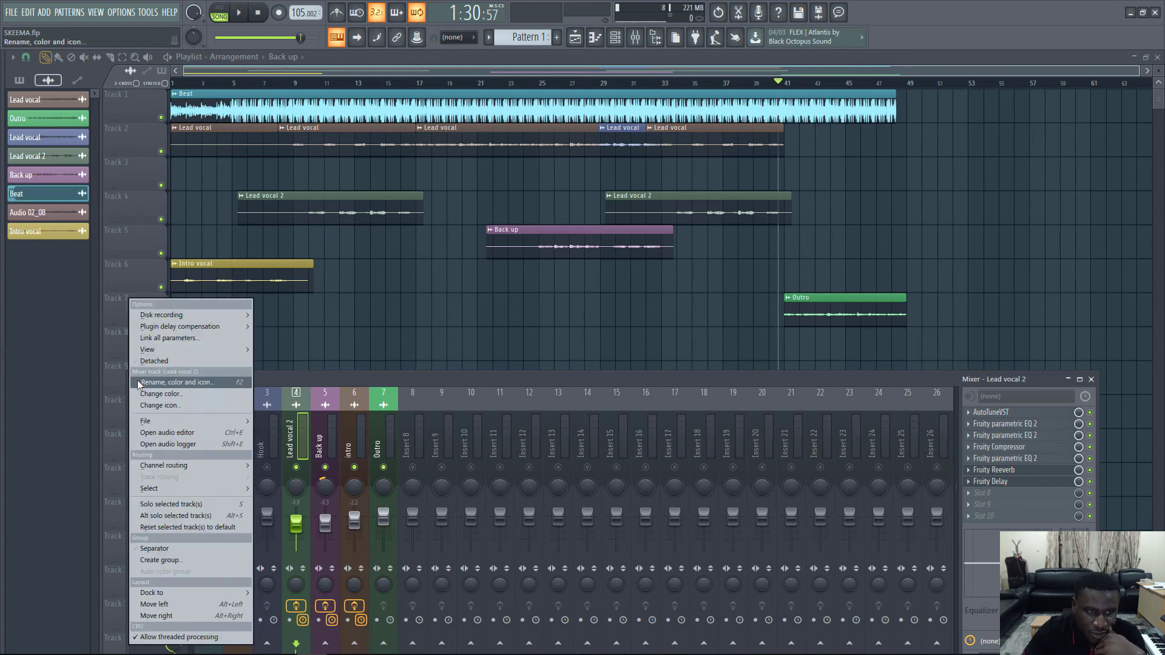
mouse_move(161, 421)
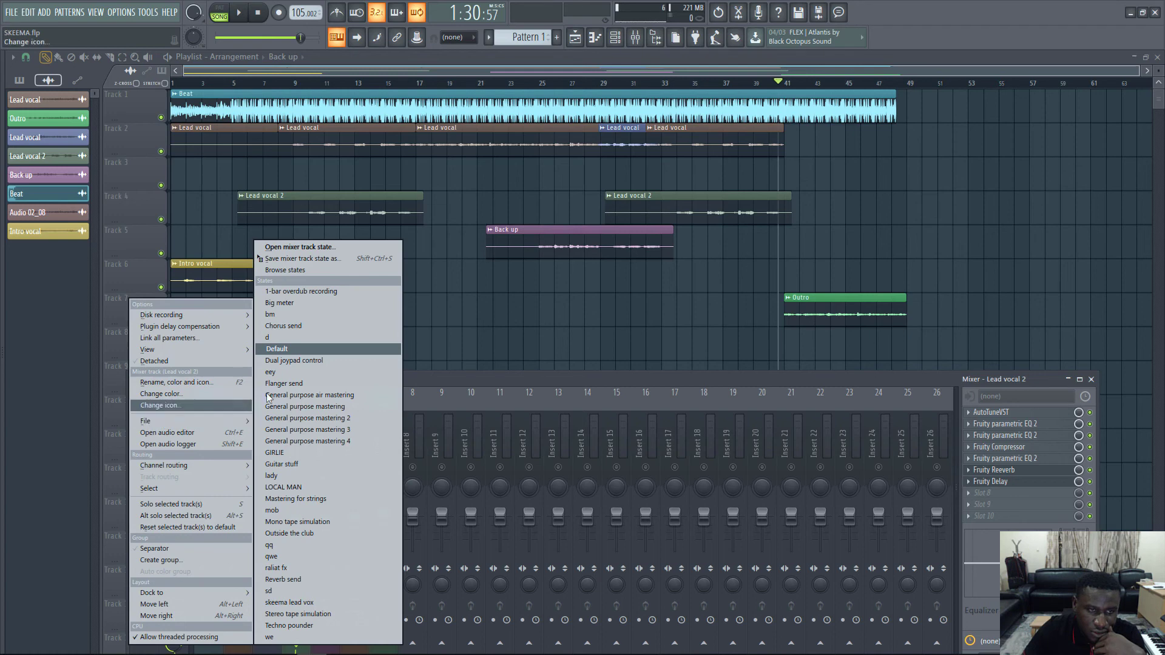
click(303, 258)
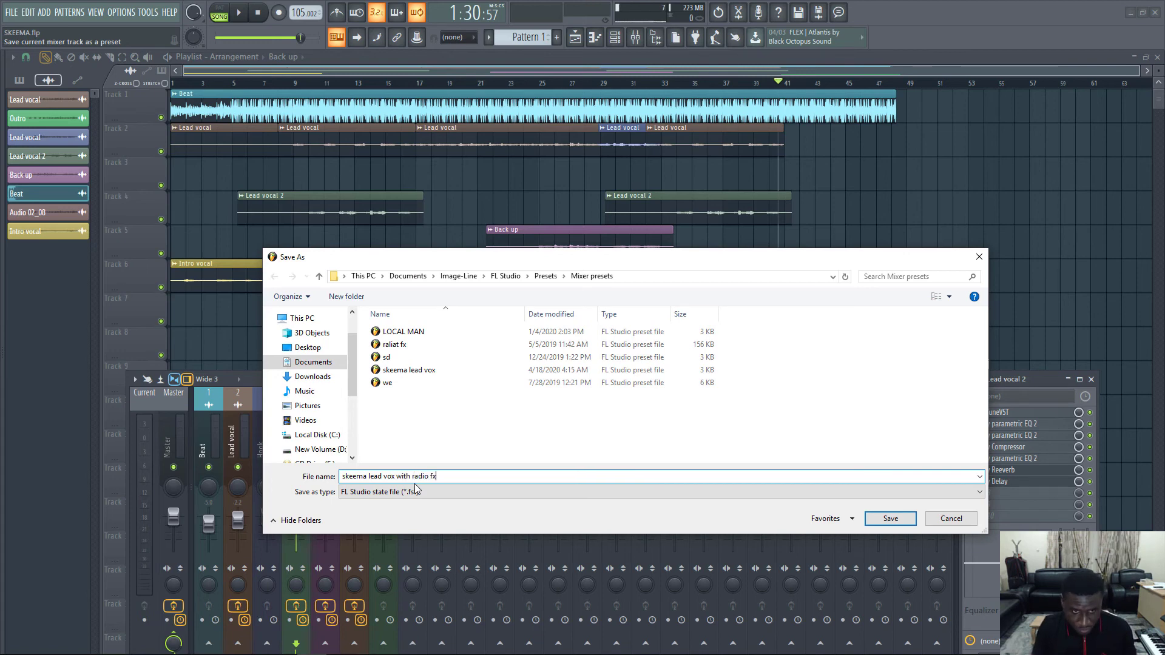
click(877, 520)
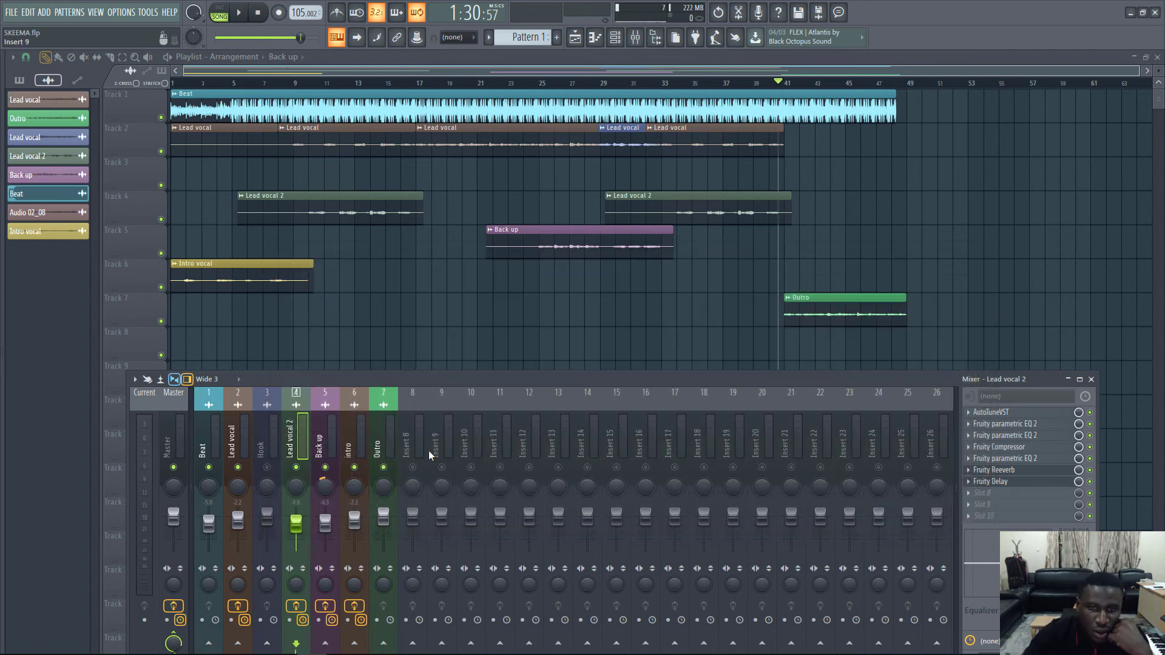
Step: Load the "skeema lead vox with radio fx" mixer state onto the Outro track
click(385, 434)
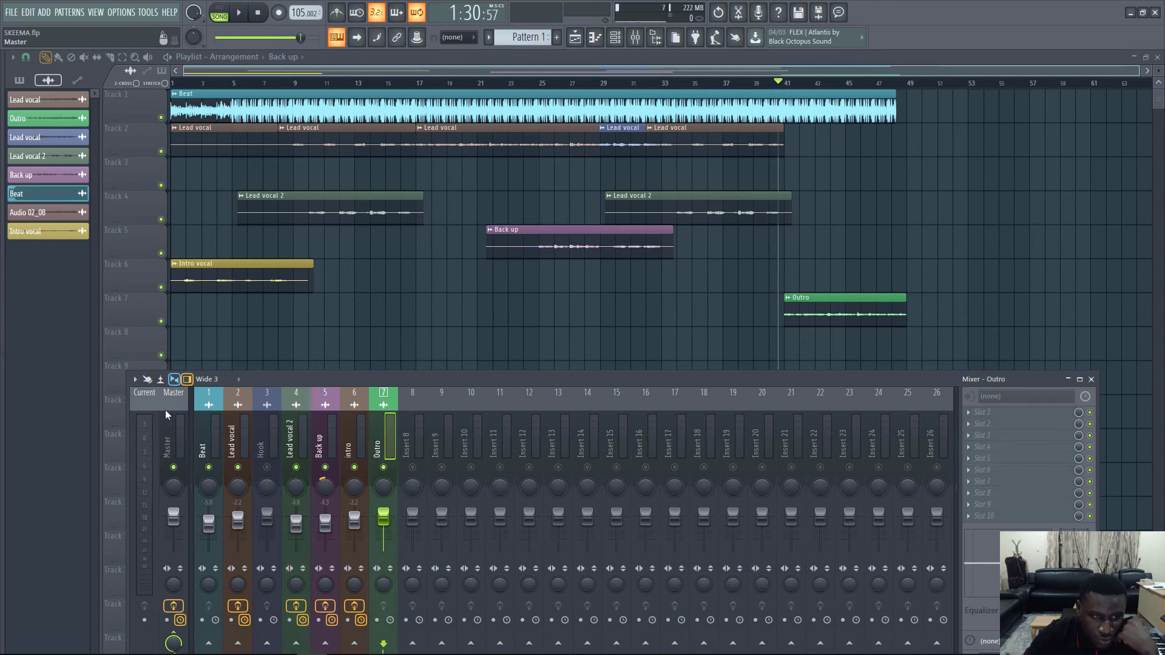
click(135, 380)
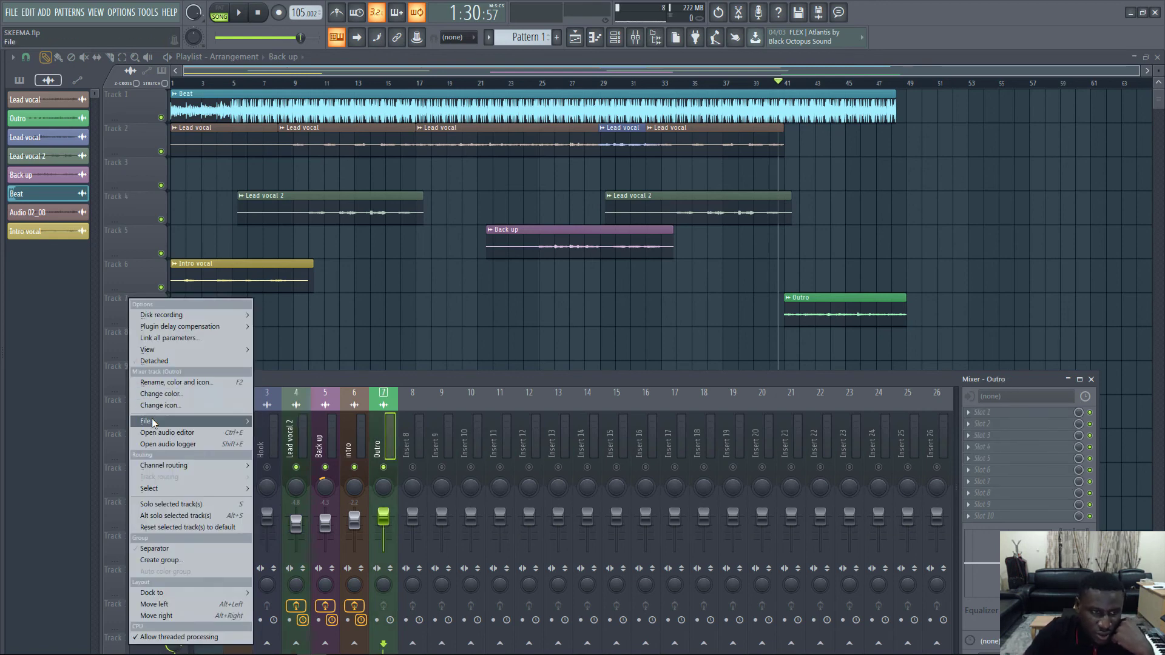
mouse_move(155, 424)
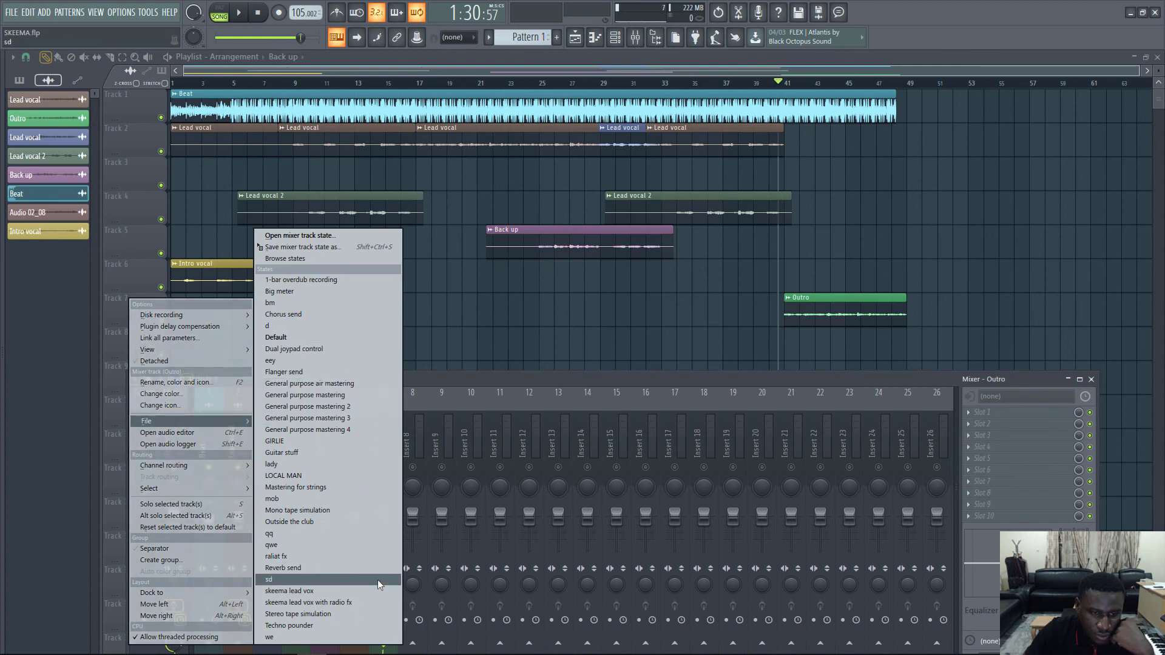
click(369, 603)
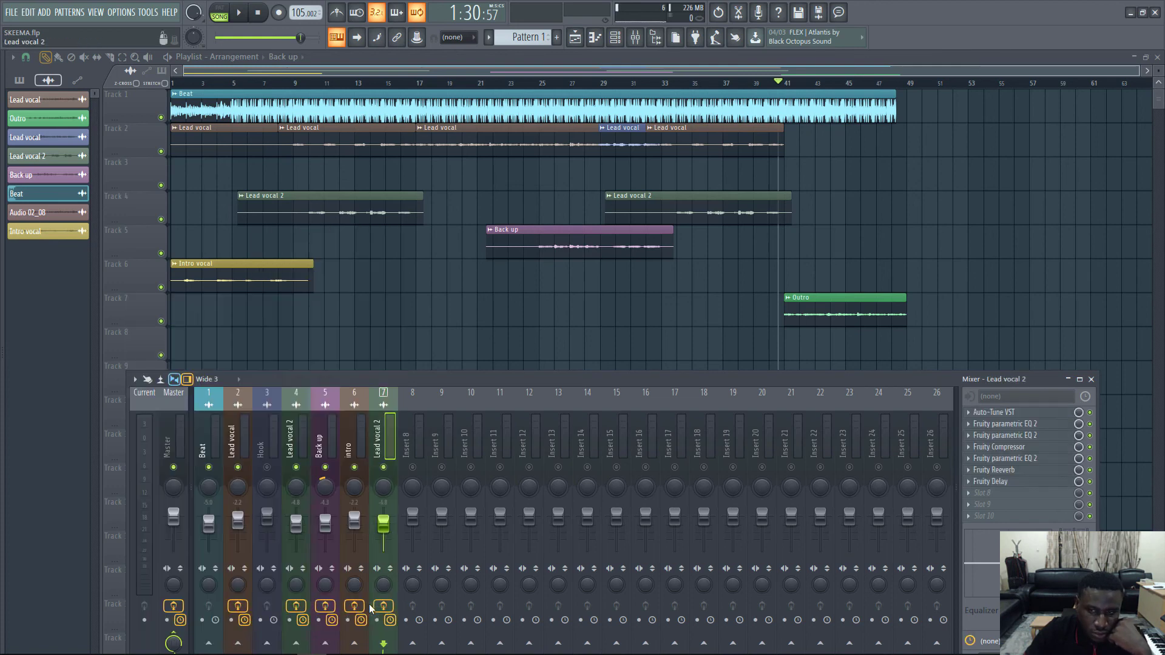
Step: Rename mixer track 7 as Outro
right_click(379, 450)
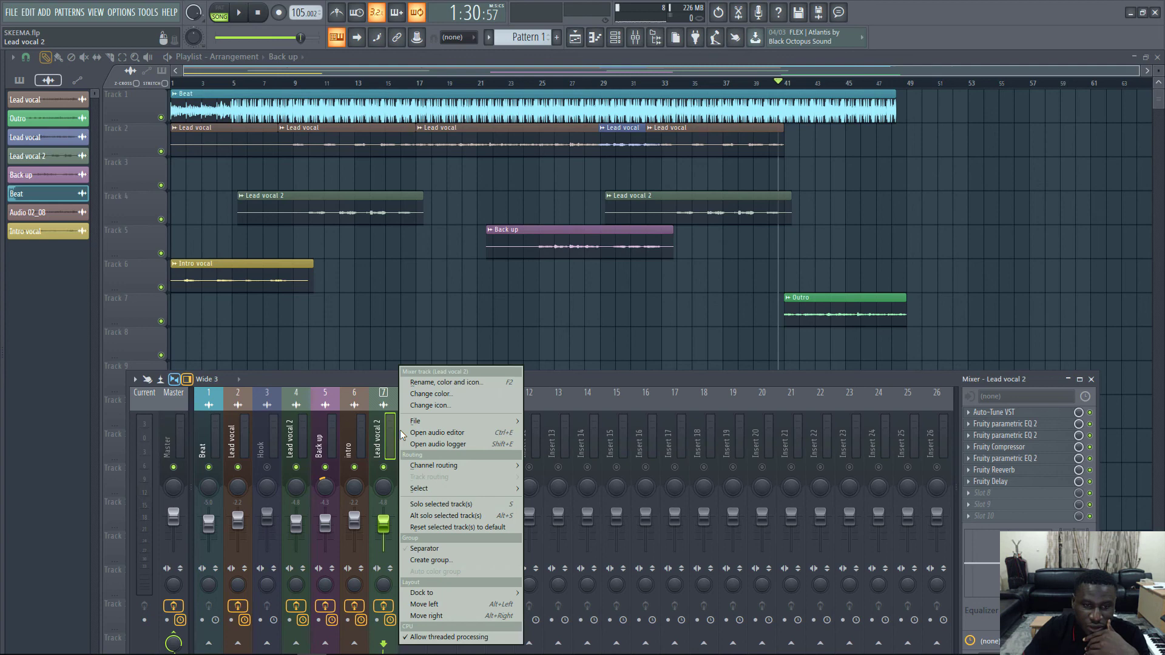
click(422, 388)
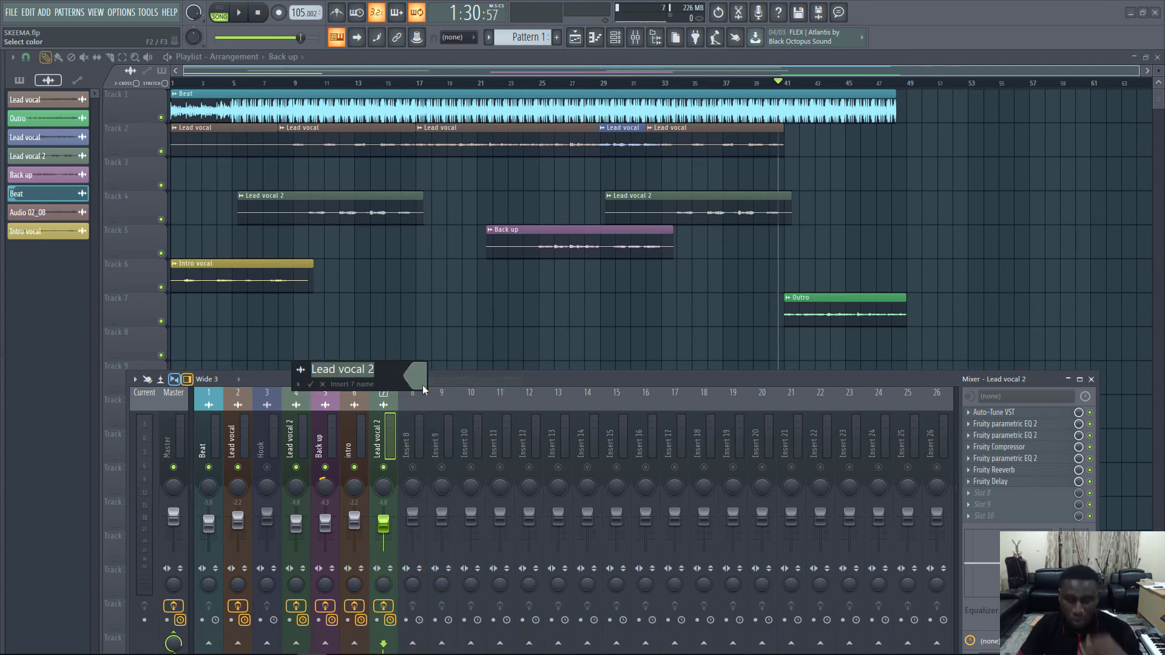
text(Outro)
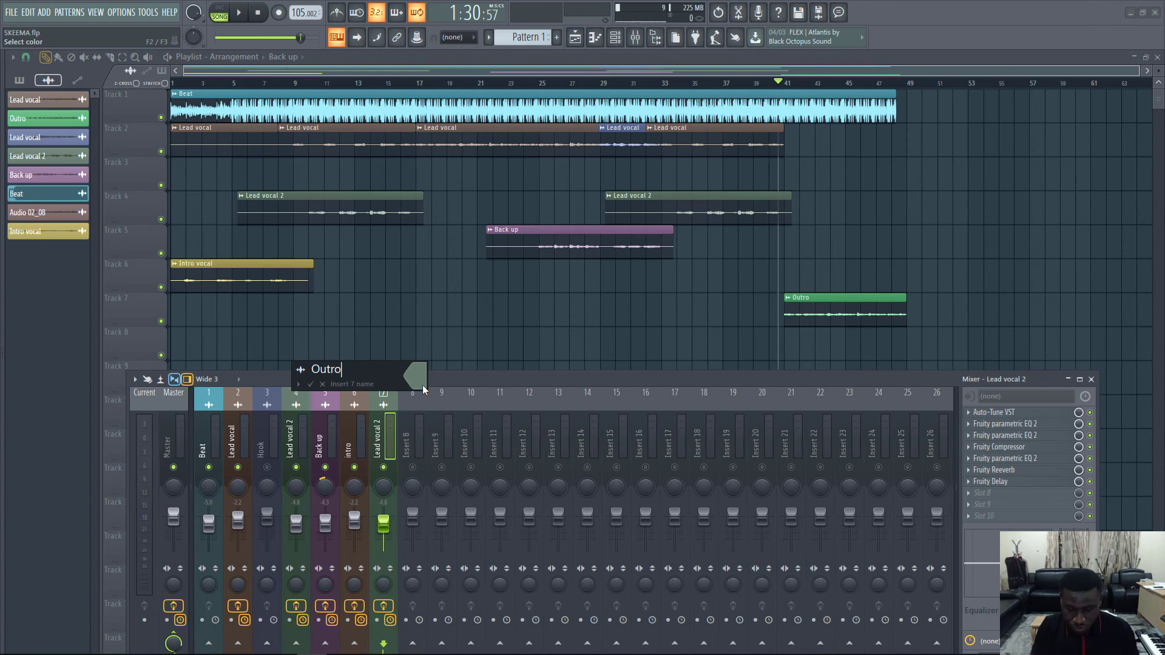
key(Return)
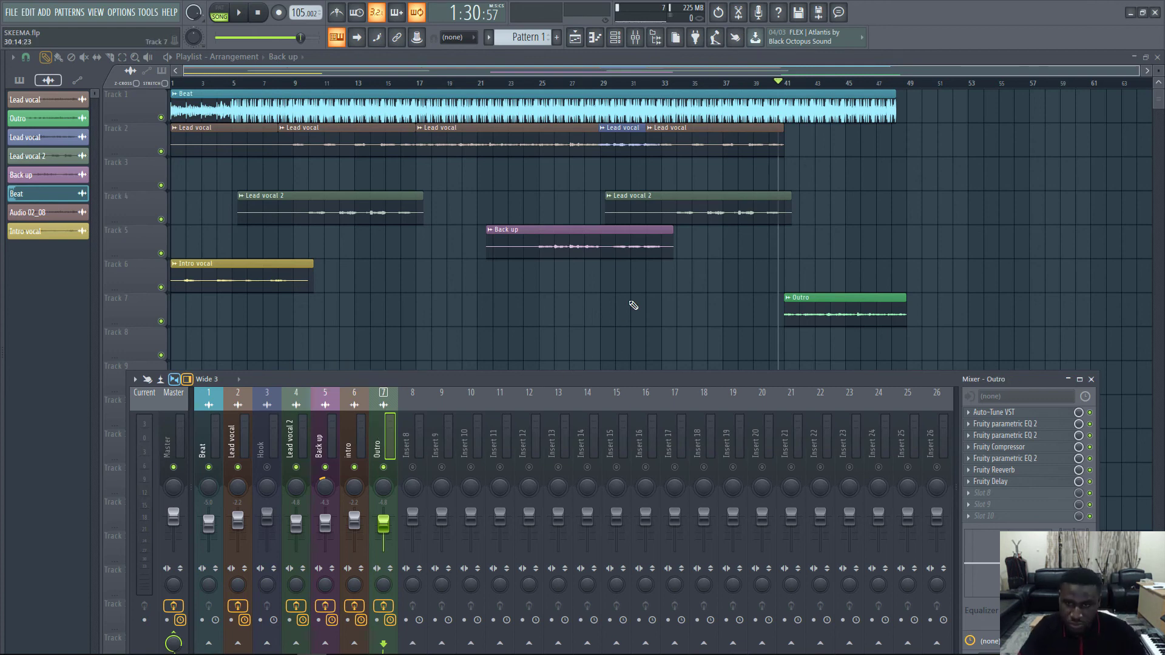
Step: Lower the Outro track's volume fader slightly while listening to the outro section
key(space)
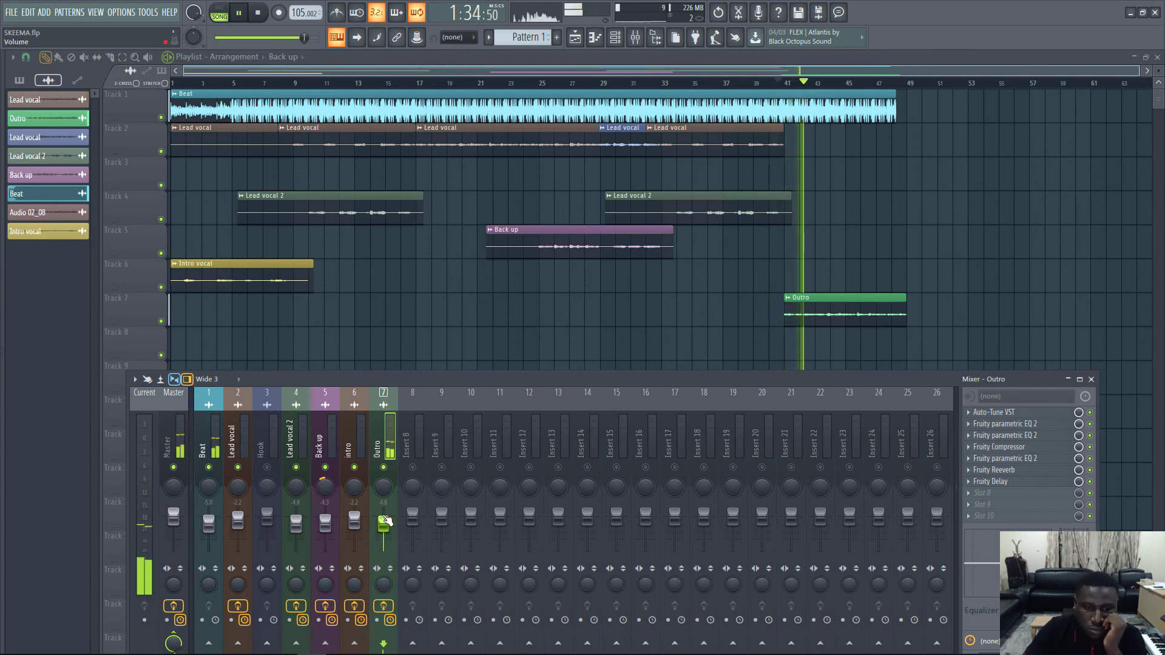
drag(386, 522, 383, 526)
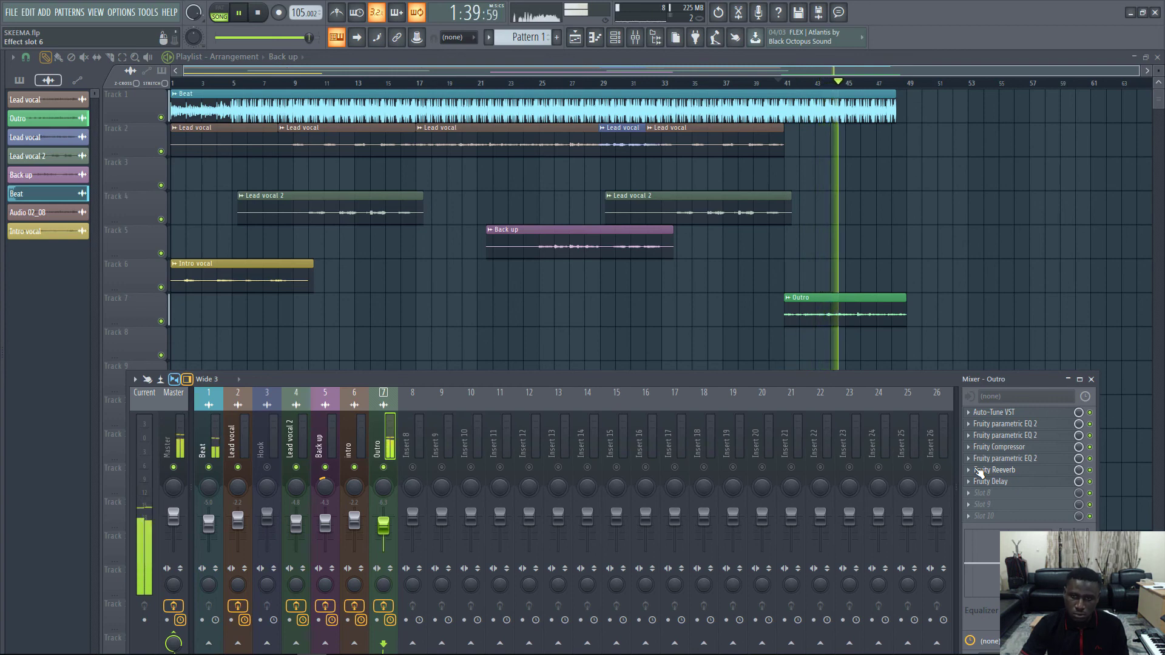
key(space)
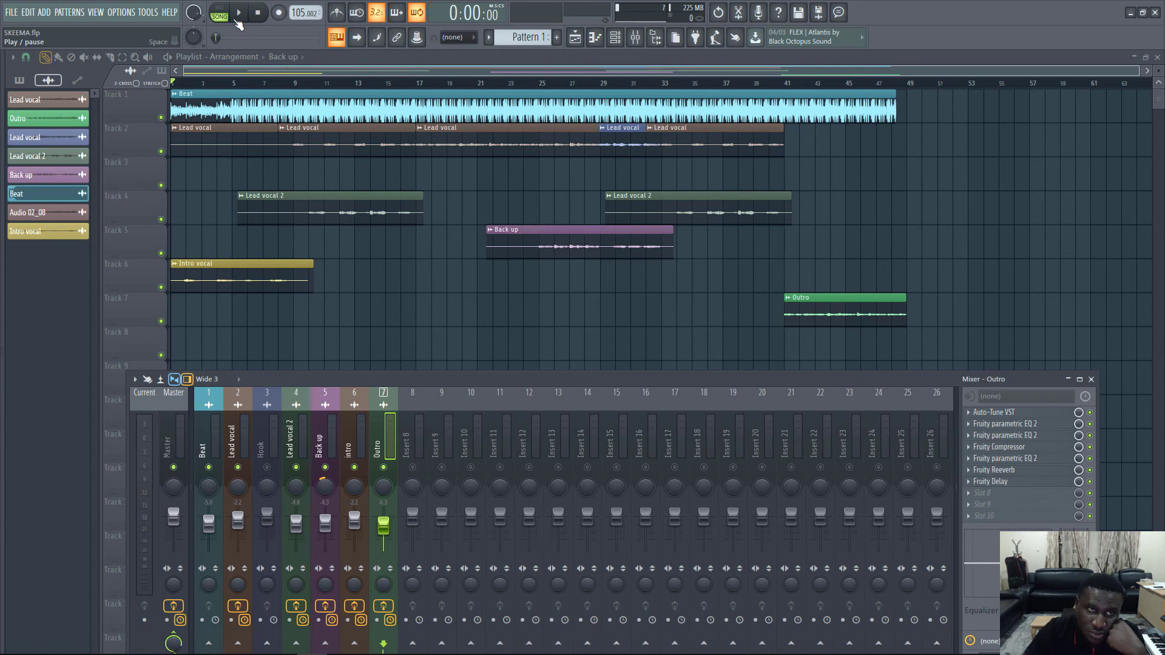
Step: Play the song from the start, hiding the mixer to view the arrangement and showing it again
click(237, 21)
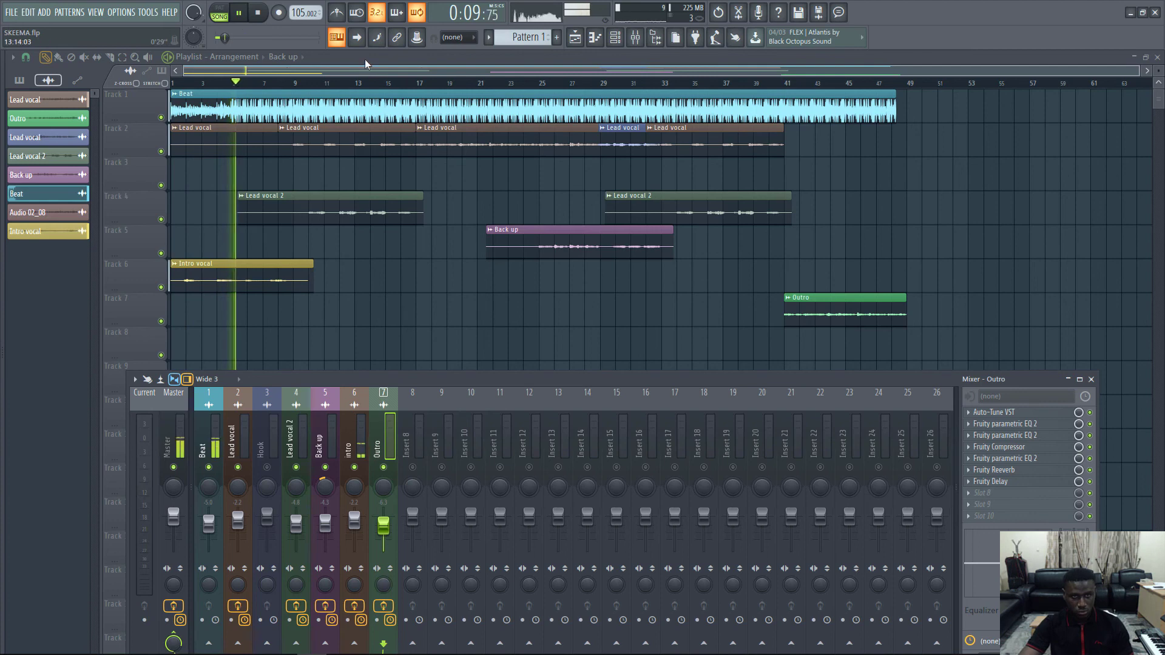
key(F9)
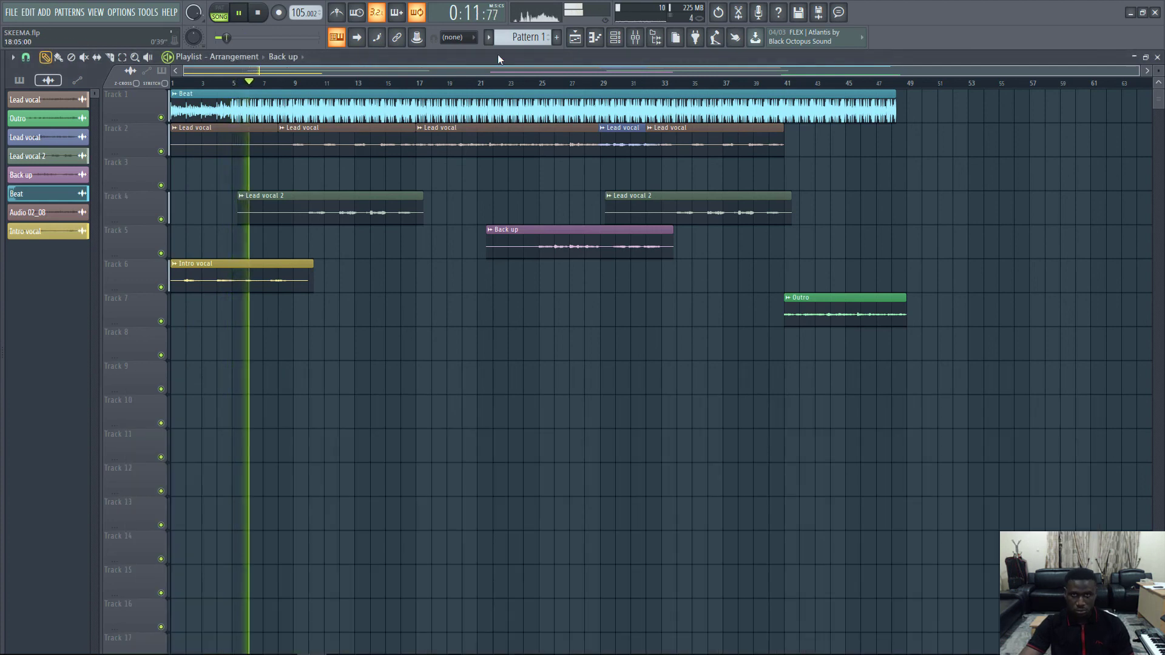
click(636, 38)
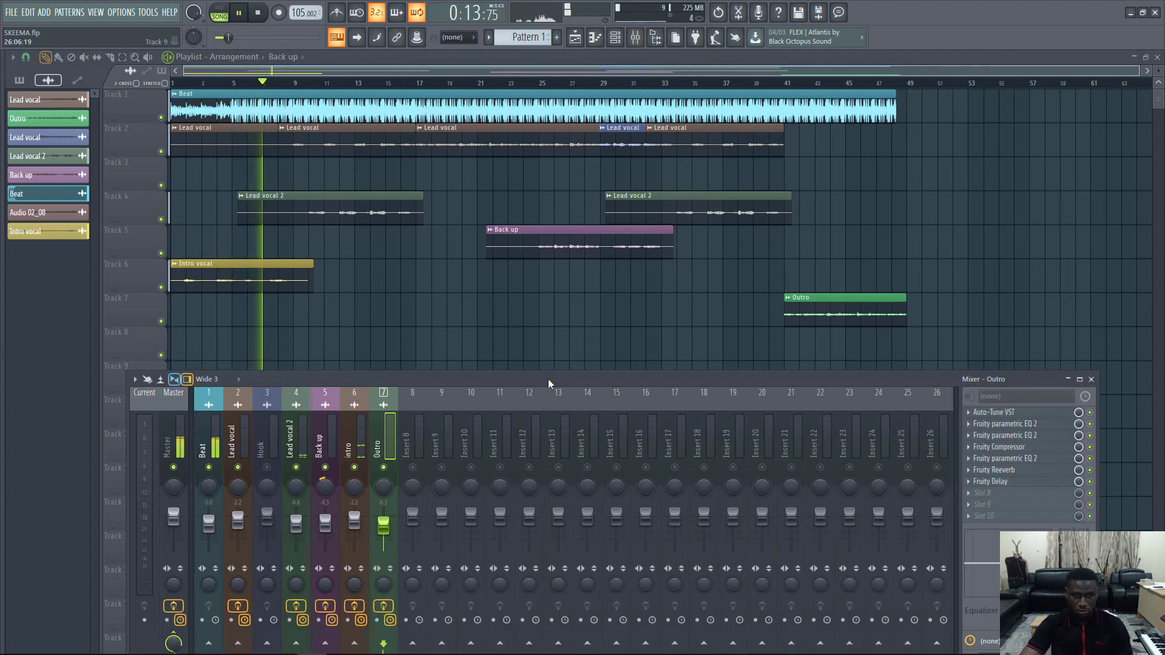